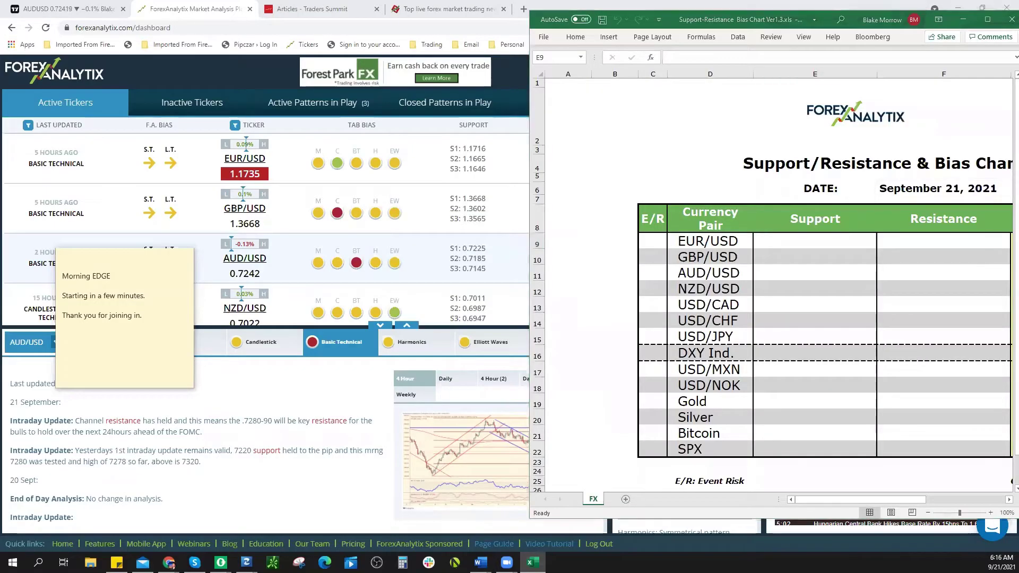
Maximize the bias chart spreadsheet, then minimize it to reveal the ForexAnalytix dashboard.
click(988, 19)
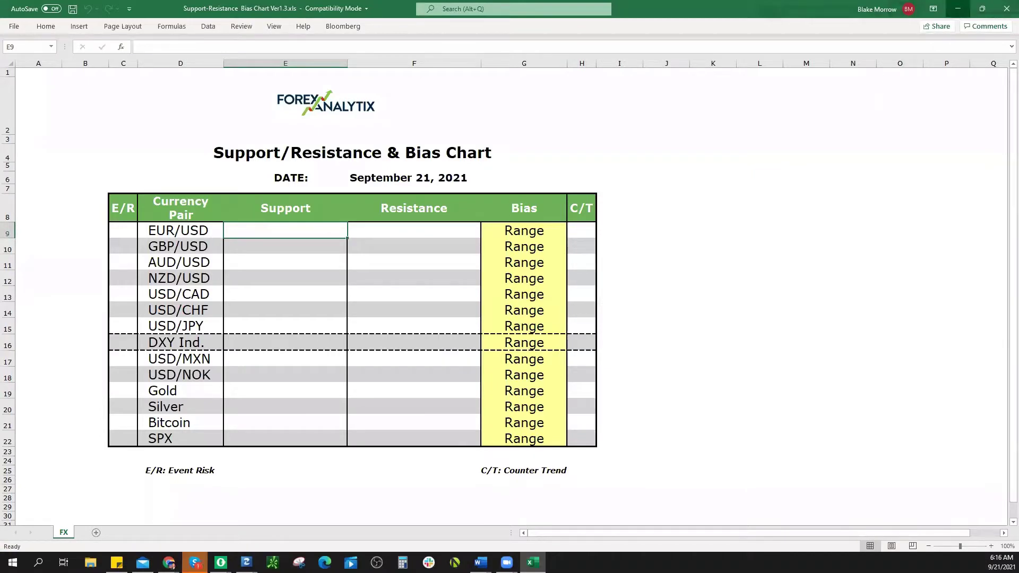
click(957, 9)
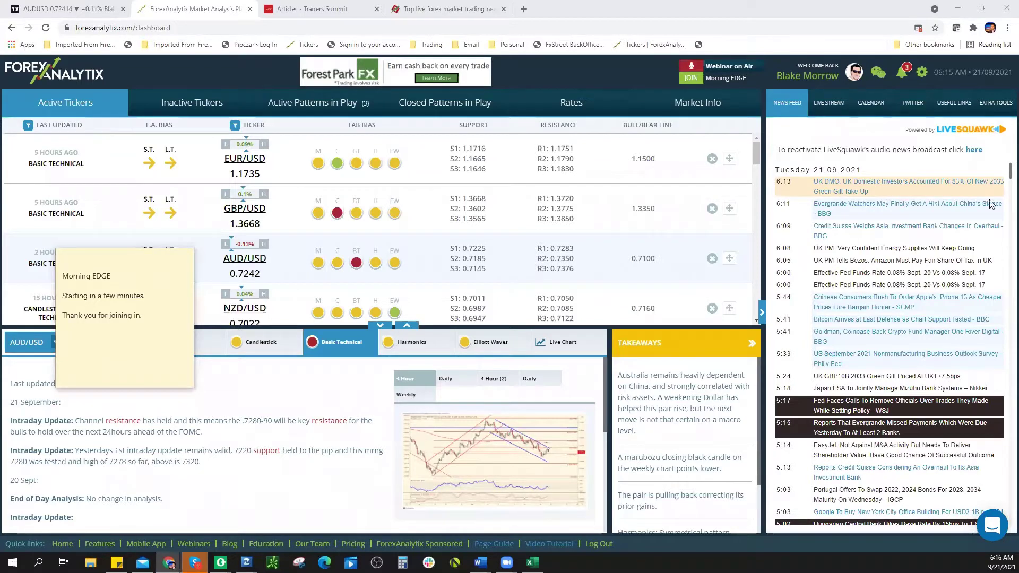
Bring up the AUDUSD 4-hour TradingView chart from its Chrome tab.
click(79, 11)
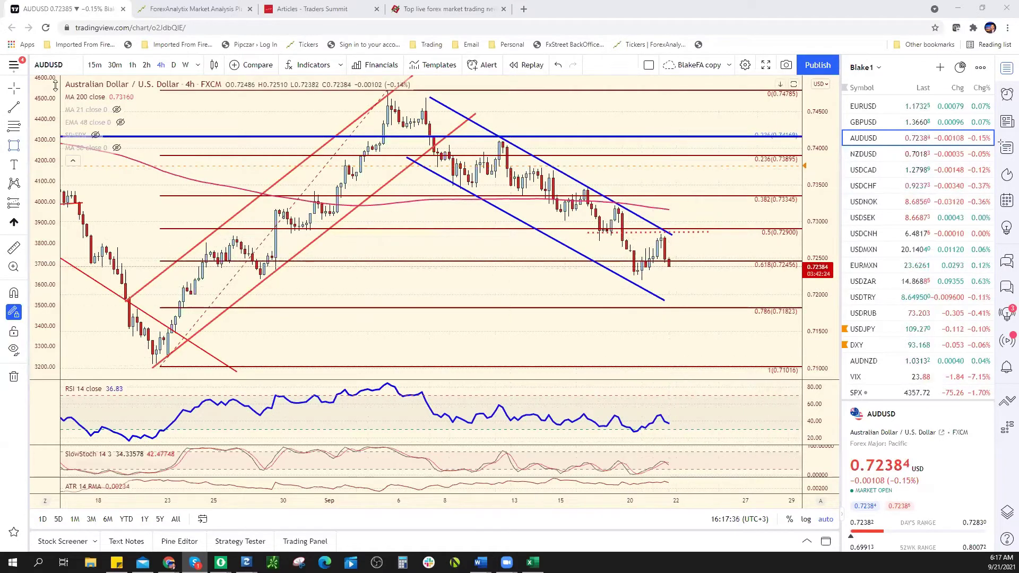
Zoom the AUDUSD chart and extend the upper blue channel line past the latest candles.
scroll(733, 212, down, 5)
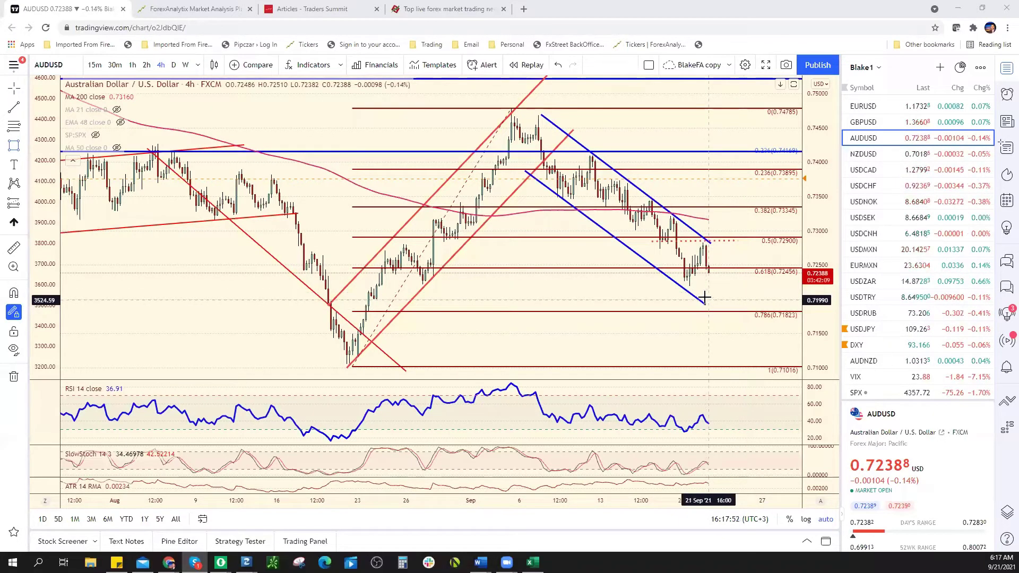
scroll(687, 282, up, 3)
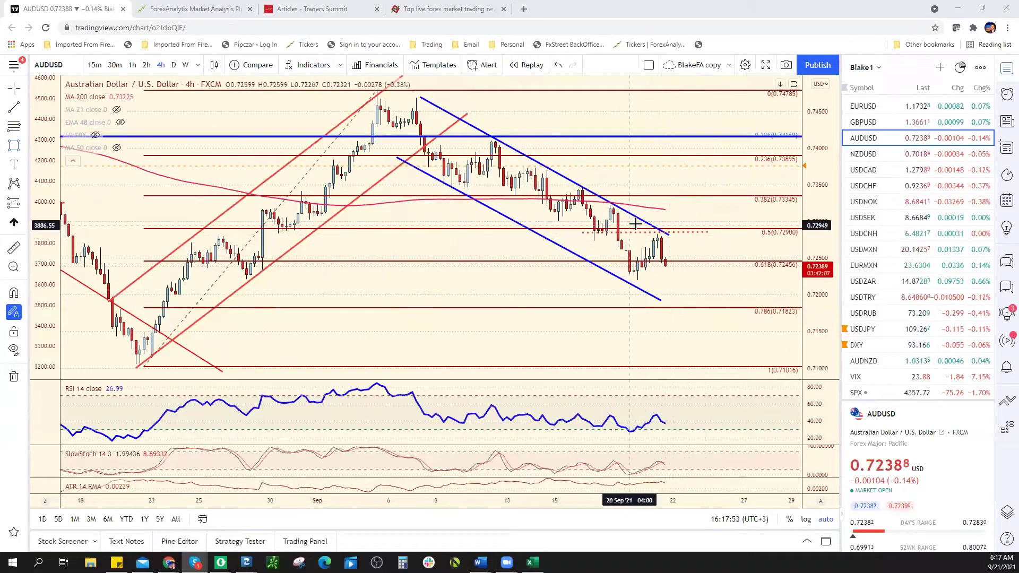
drag(670, 236, 705, 254)
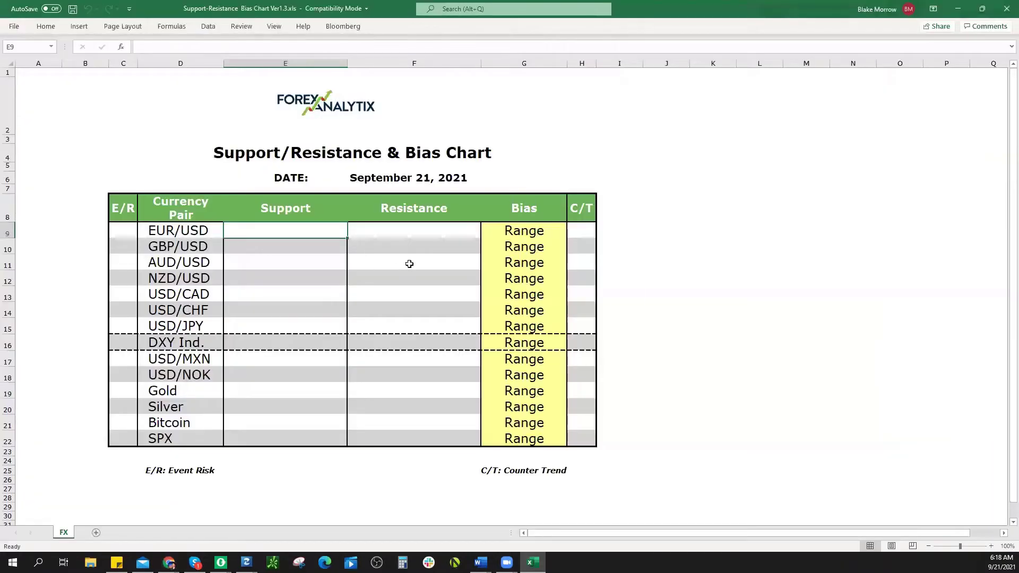
Enter AUD/USD resistance .7285 in F11 and support .7220 in E11, checking the chart between.
click(405, 263)
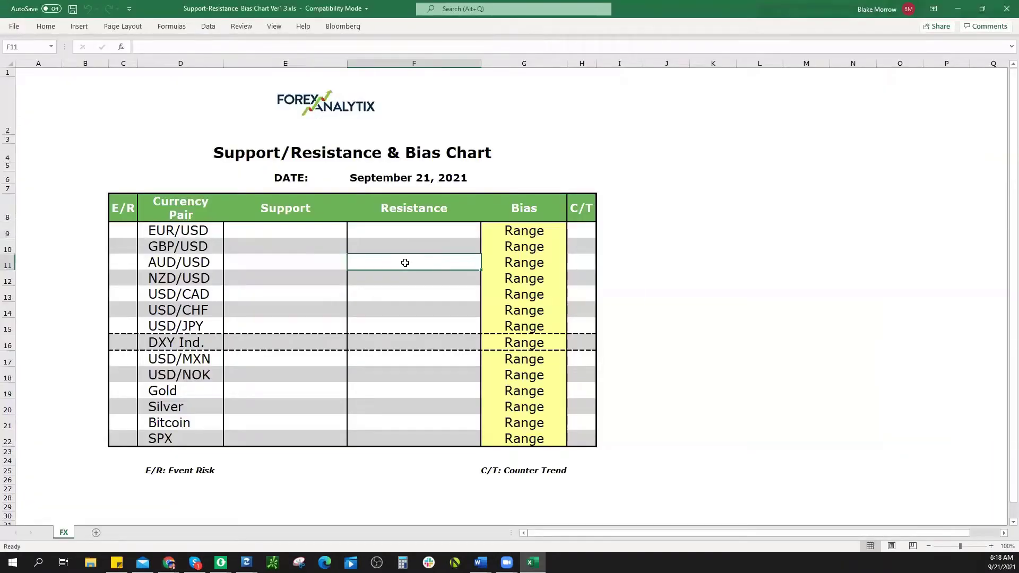
text(.7)
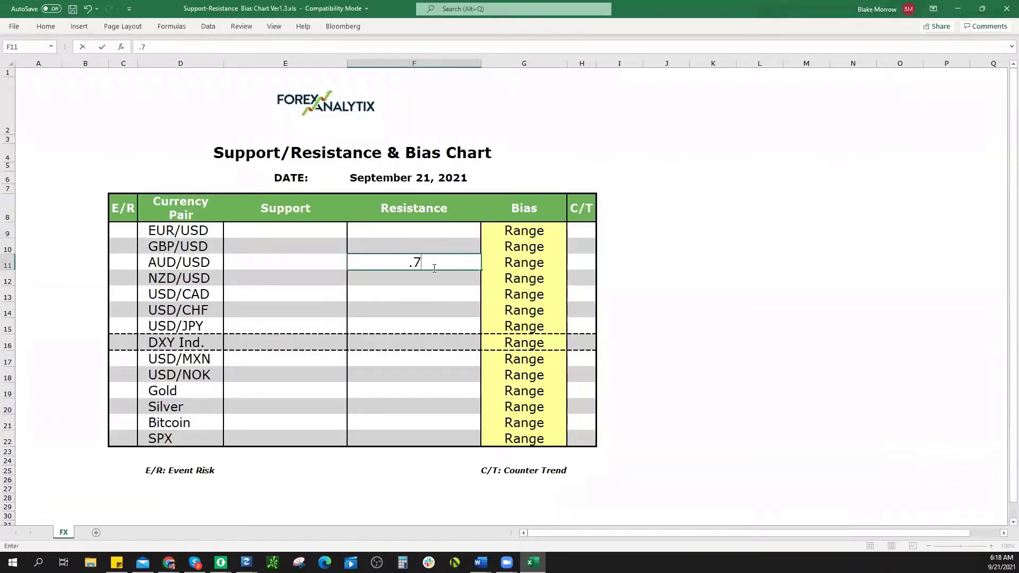
text(285)
click(682, 357)
key(alt+Tab)
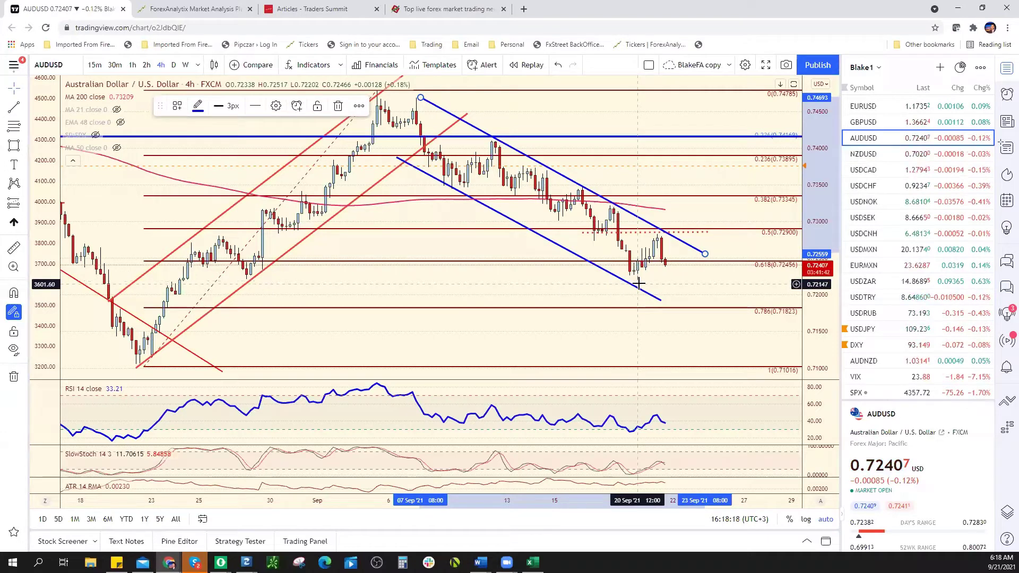
key(alt+Tab)
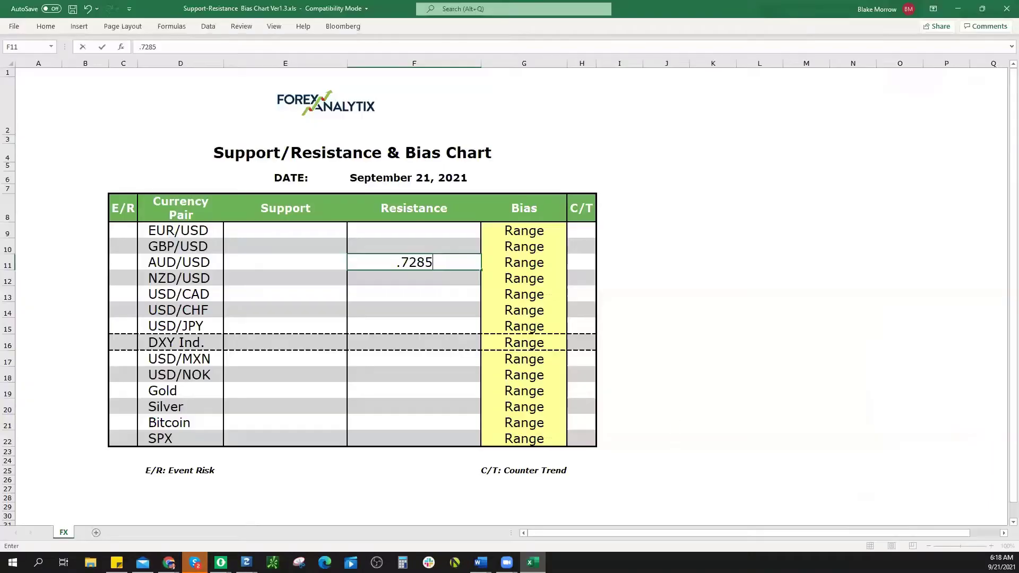
click(307, 262)
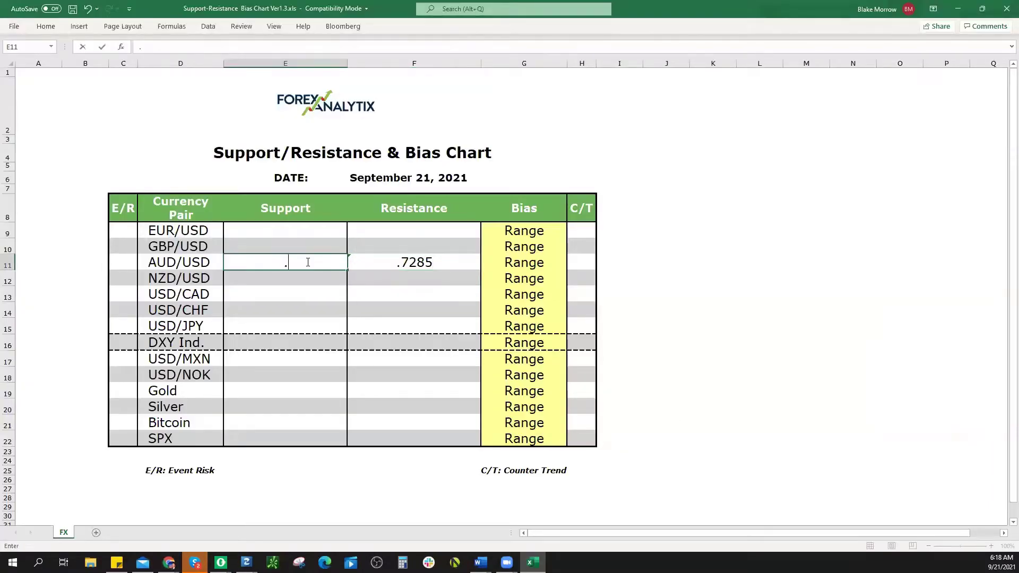
text(.7220)
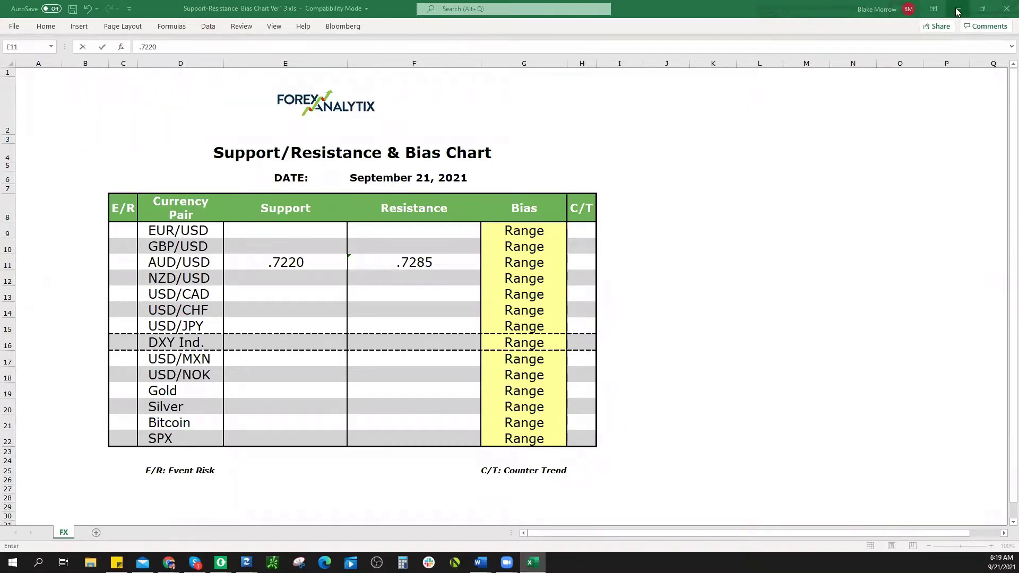
Switch the TradingView chart to EURUSD and zoom in to read its support level.
key(alt+Tab)
click(911, 109)
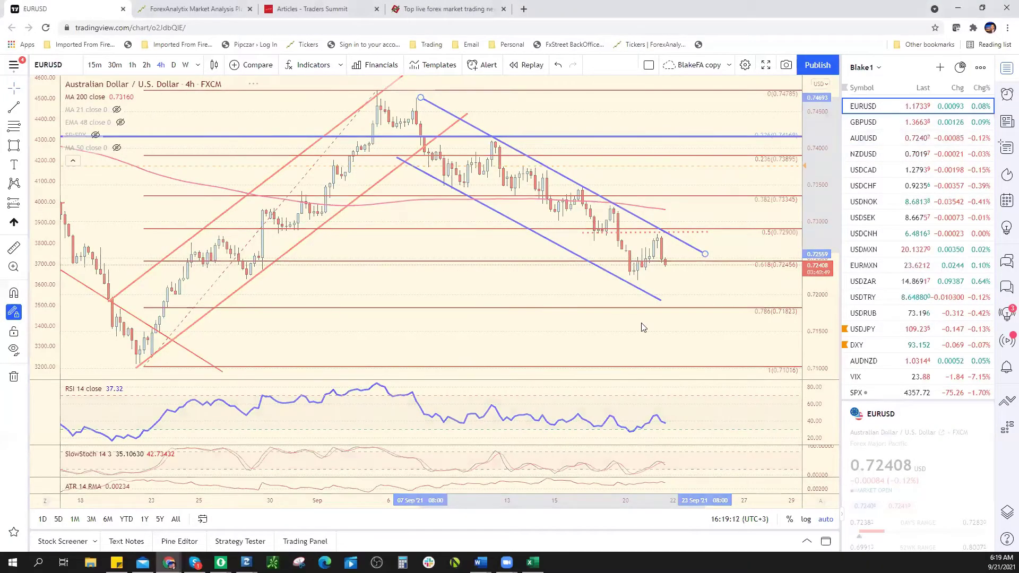
scroll(527, 353, up, 5)
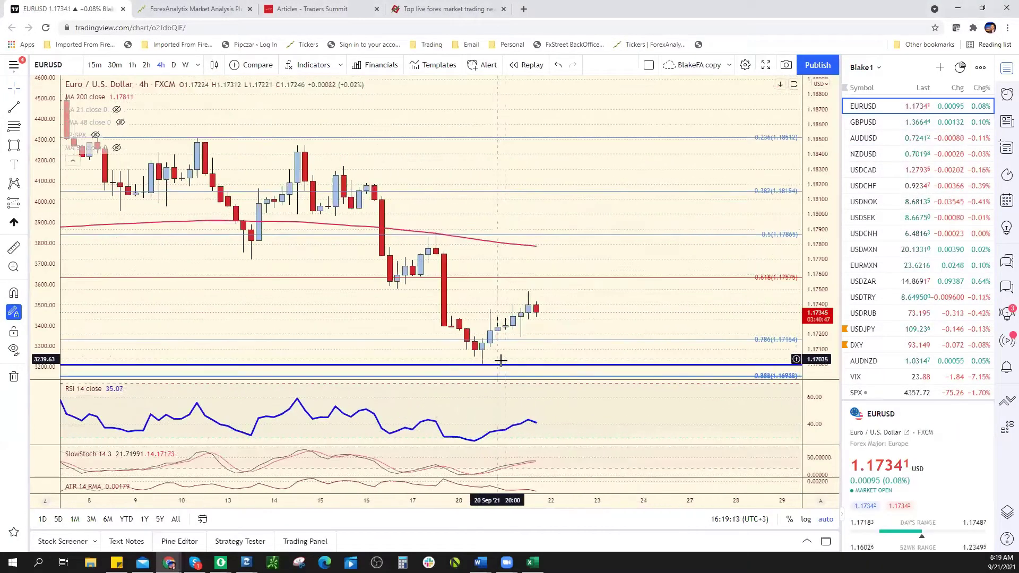
scroll(586, 345, down, 5)
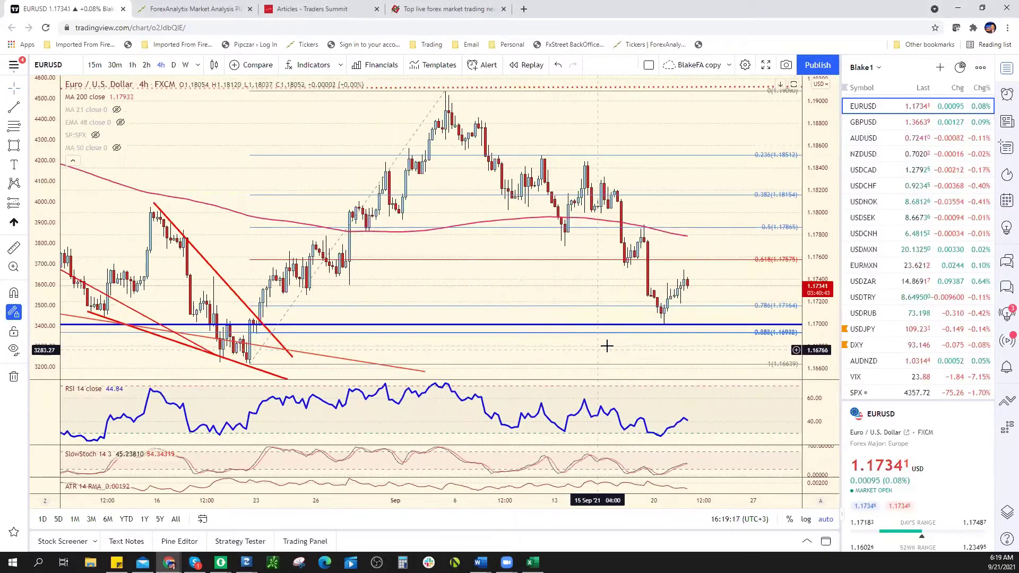
scroll(599, 349, down, 2)
scroll(605, 347, down, 2)
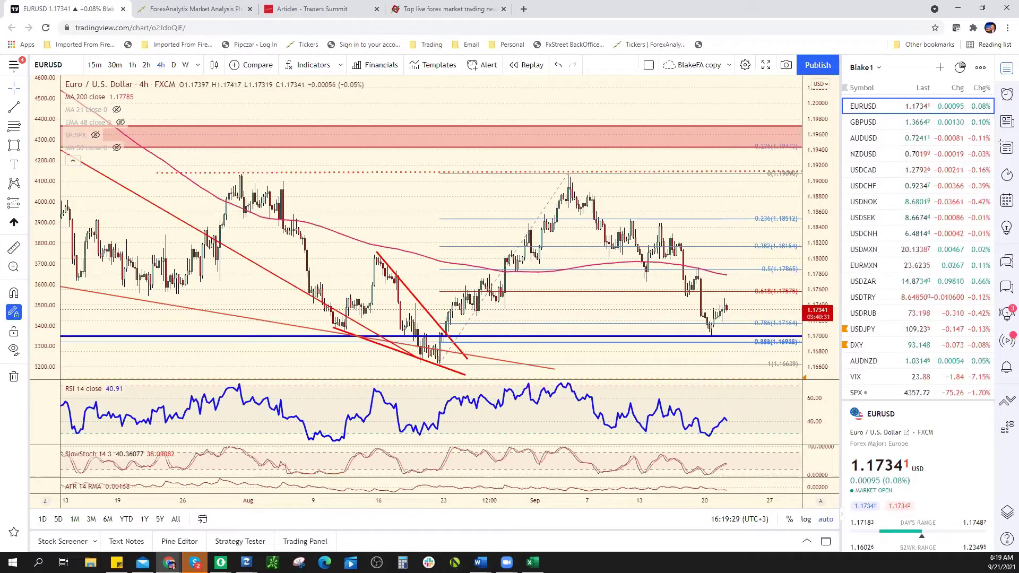
scroll(648, 340, down, 2)
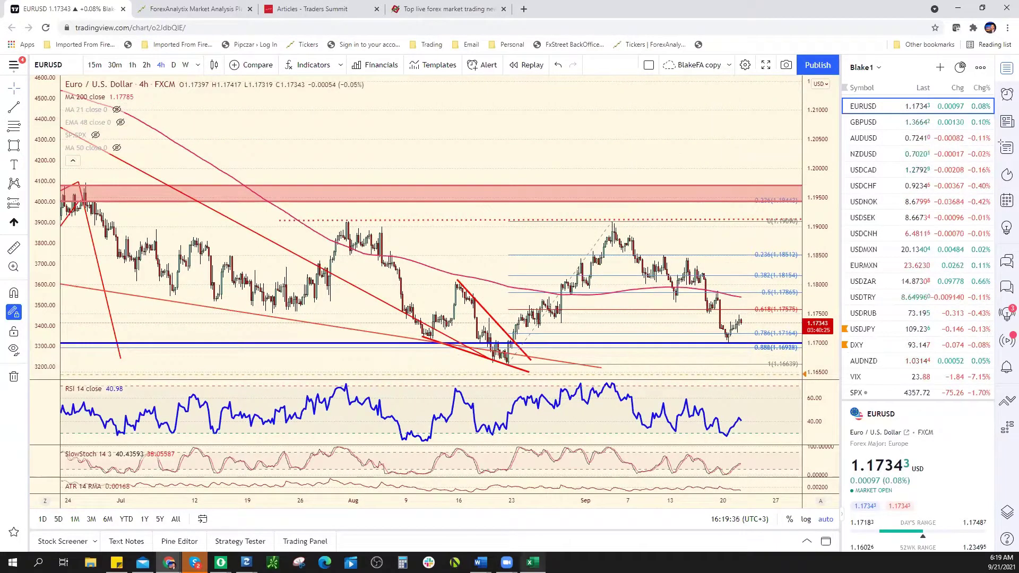
Enter EUR/USD support 1.1700 in cell E9 and return to the chart.
click(532, 562)
click(269, 233)
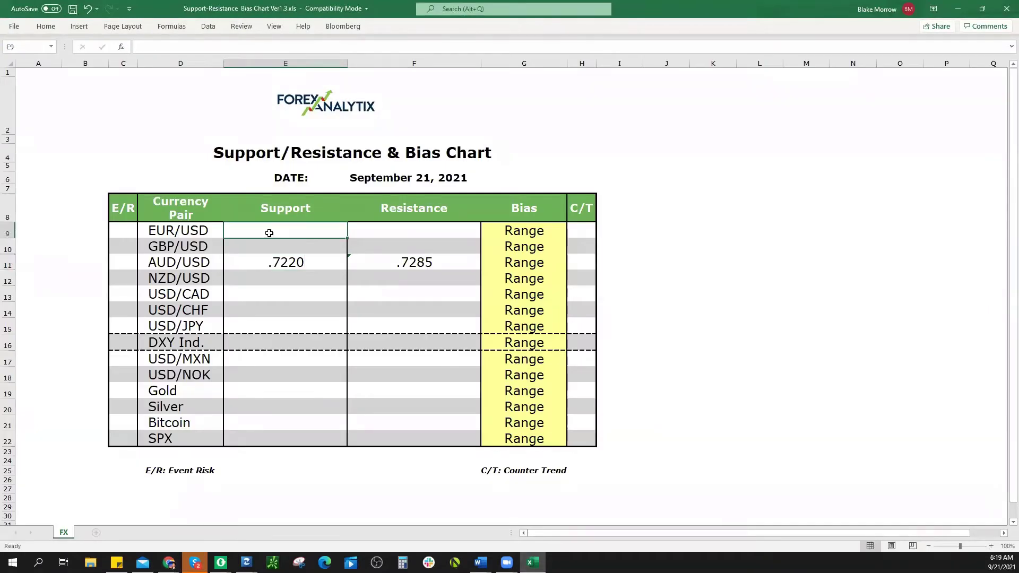
text(1.1700)
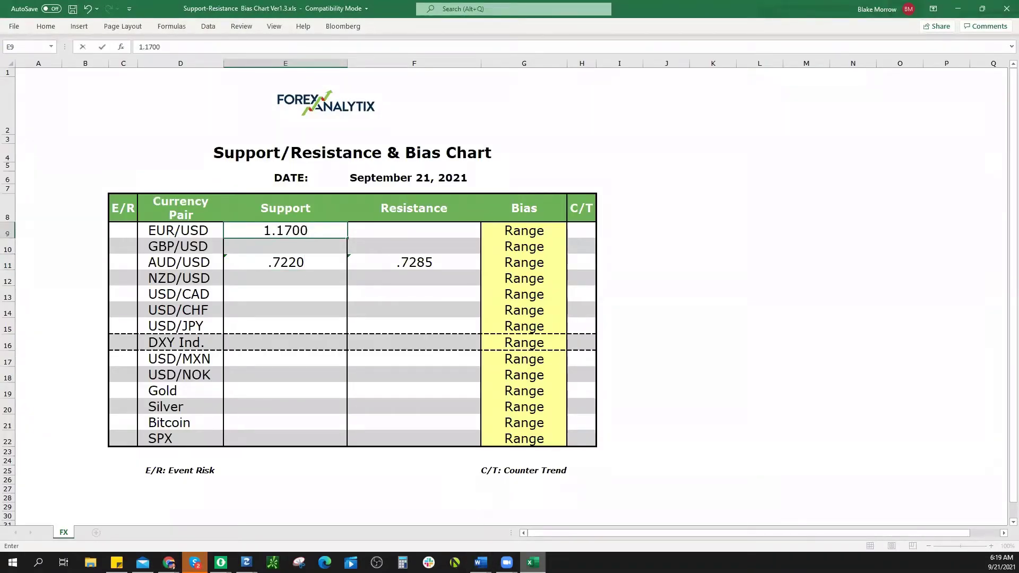
key(alt+Tab)
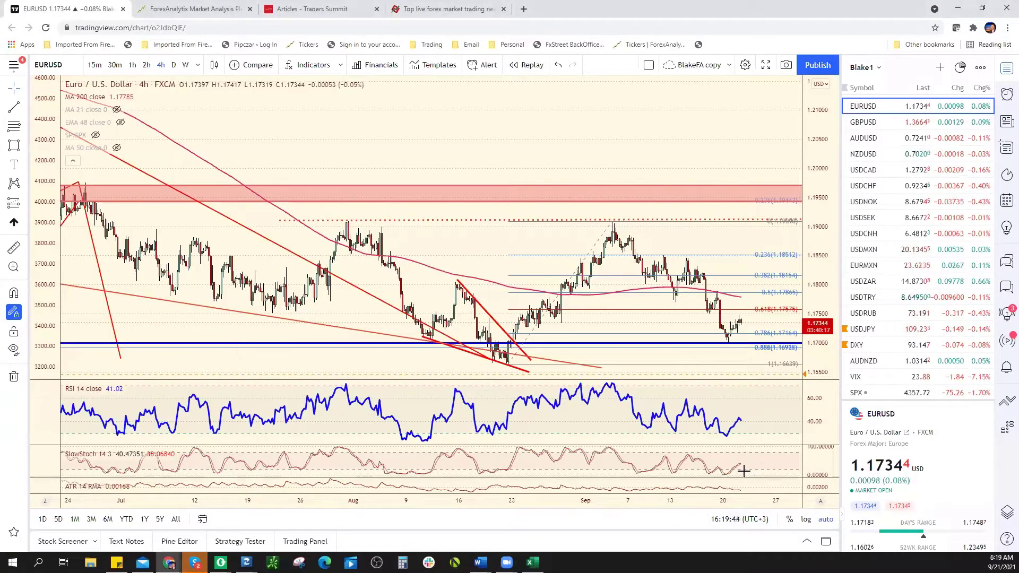
scroll(708, 398, up, 3)
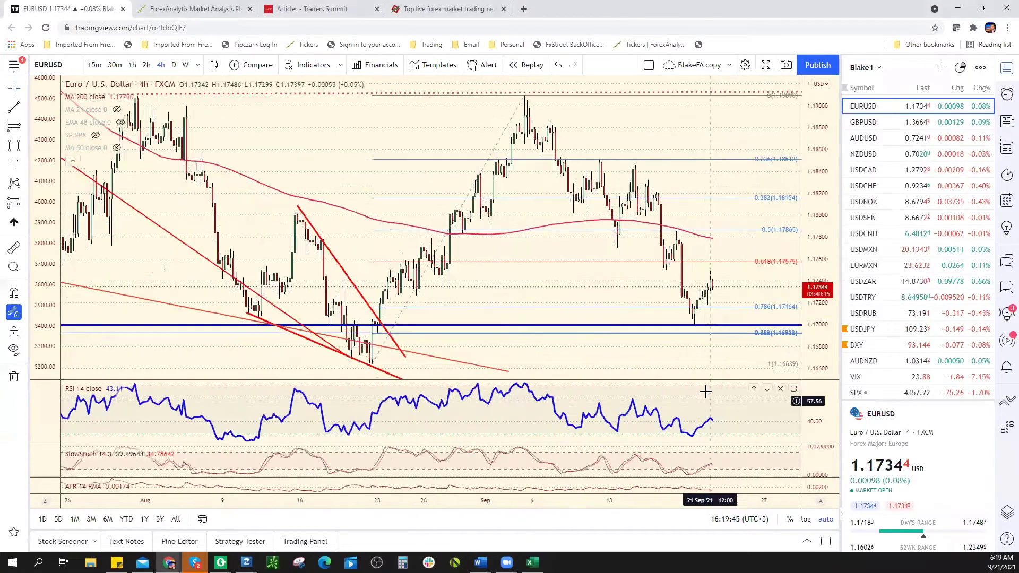
scroll(473, 327, down, 1)
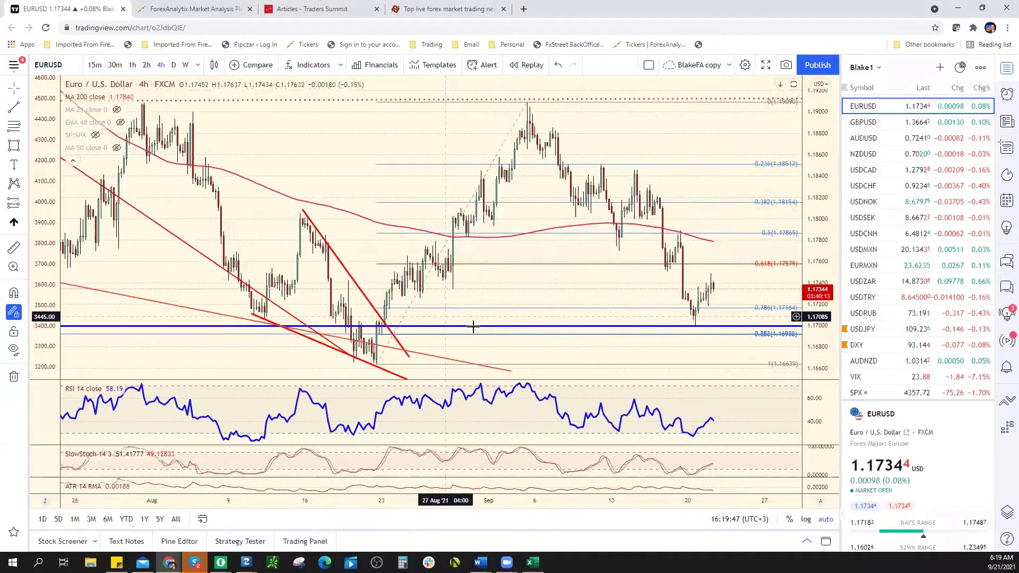
scroll(473, 327, down, 5)
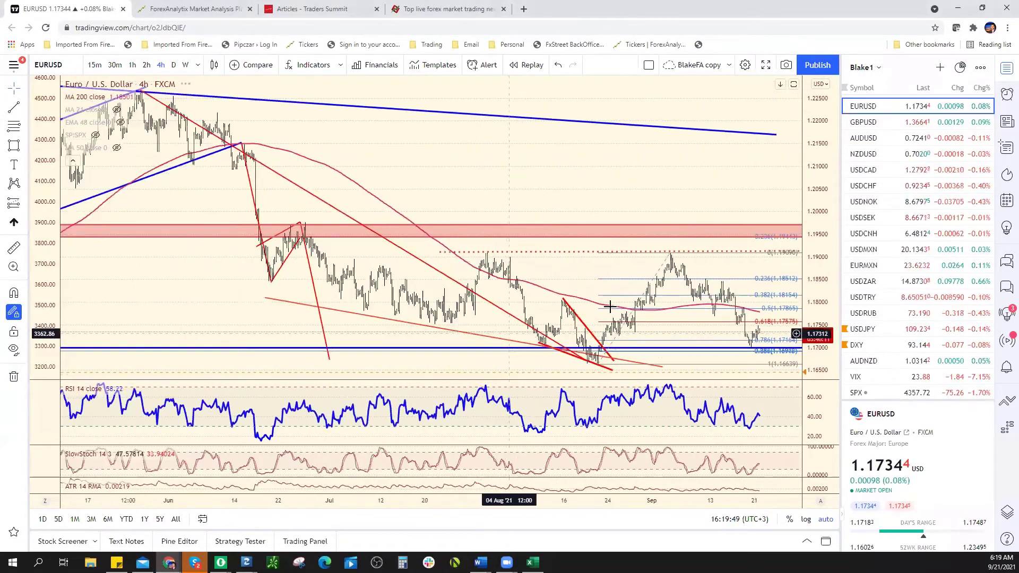
scroll(610, 307, down, 5)
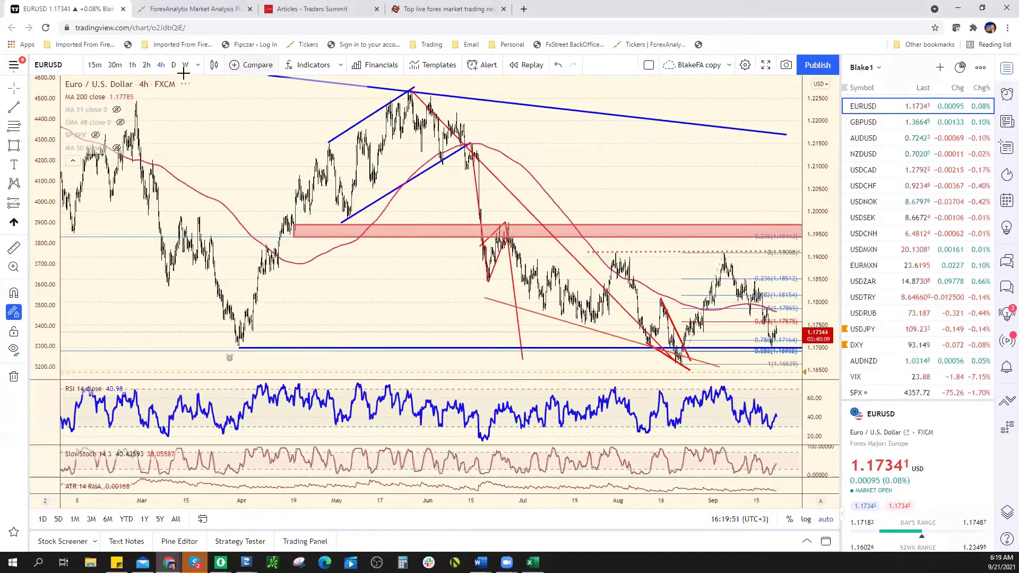
click(174, 65)
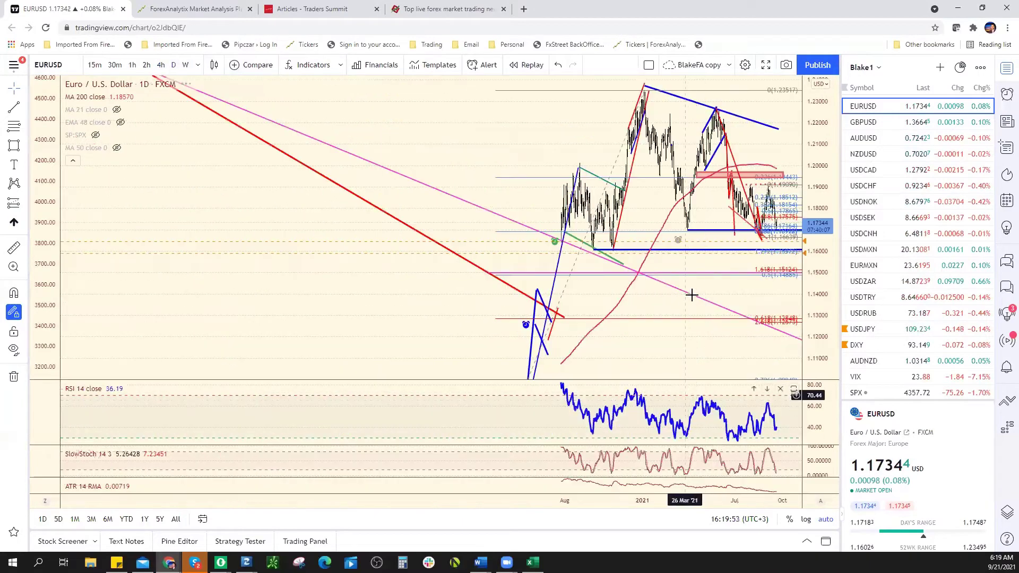
scroll(691, 295, up, 4)
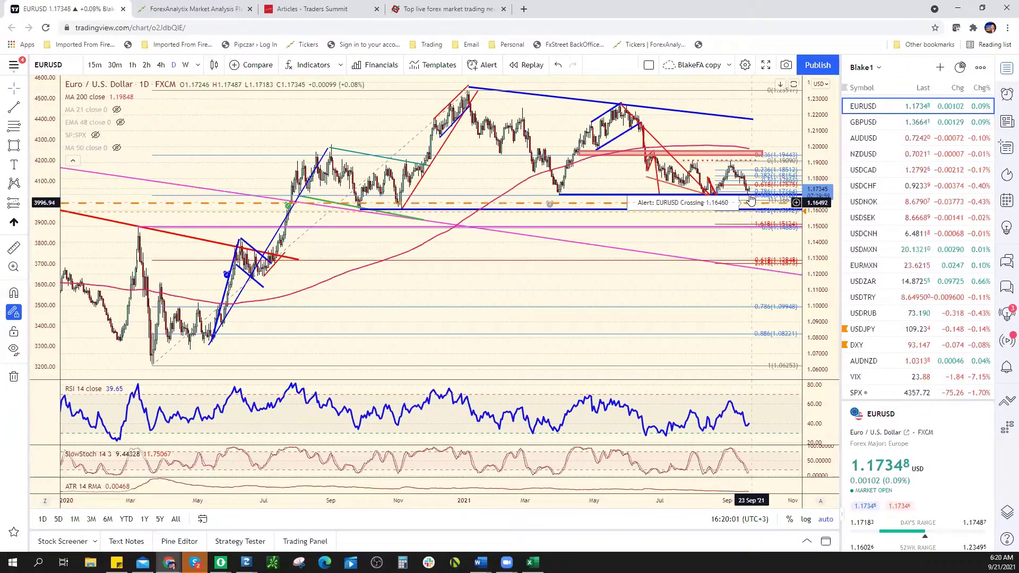
scroll(720, 232, up, 6)
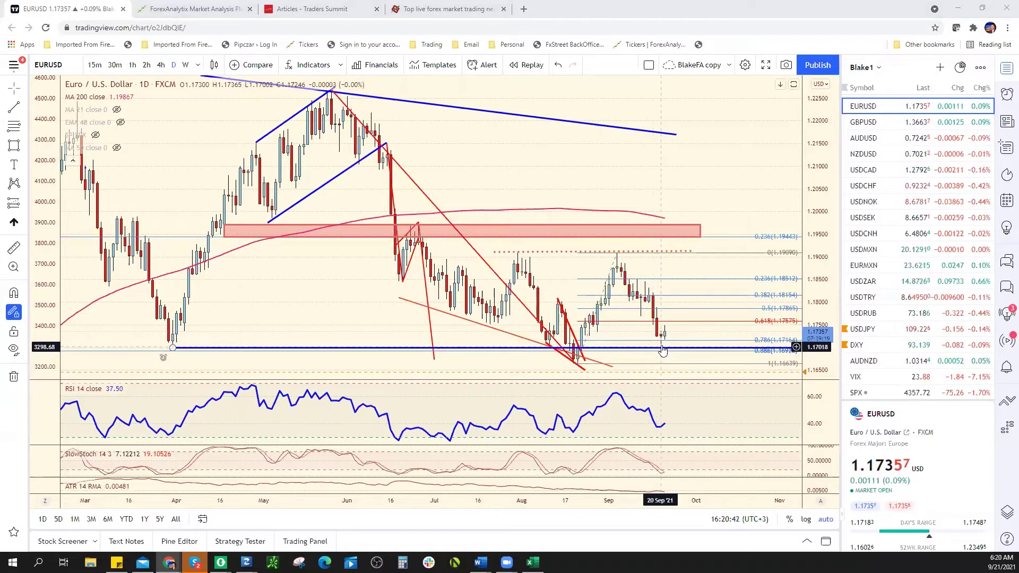
click(161, 65)
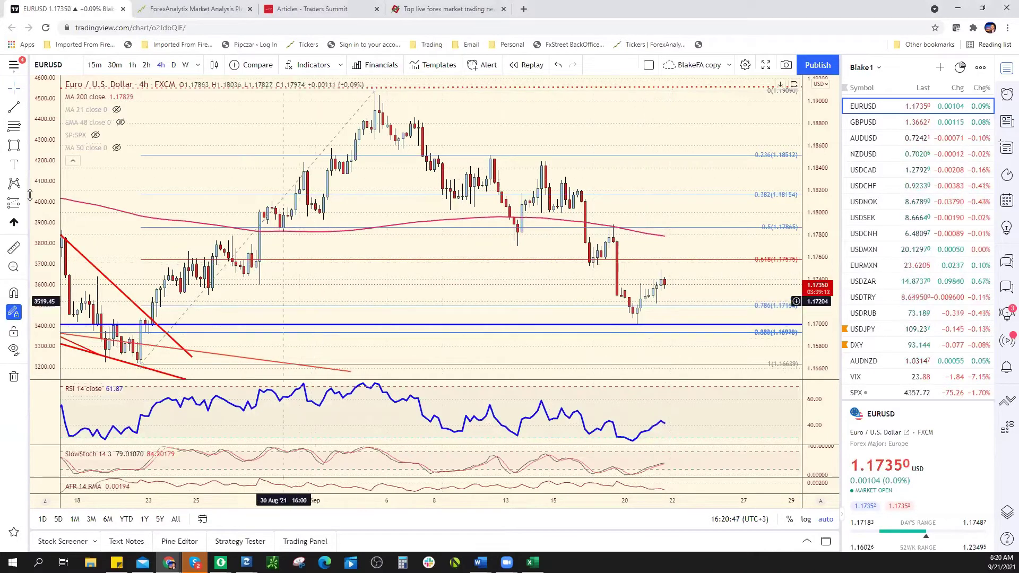
Draw two trend lines on EURUSD, one from the early-September peak toward the 0.618 level.
click(375, 89)
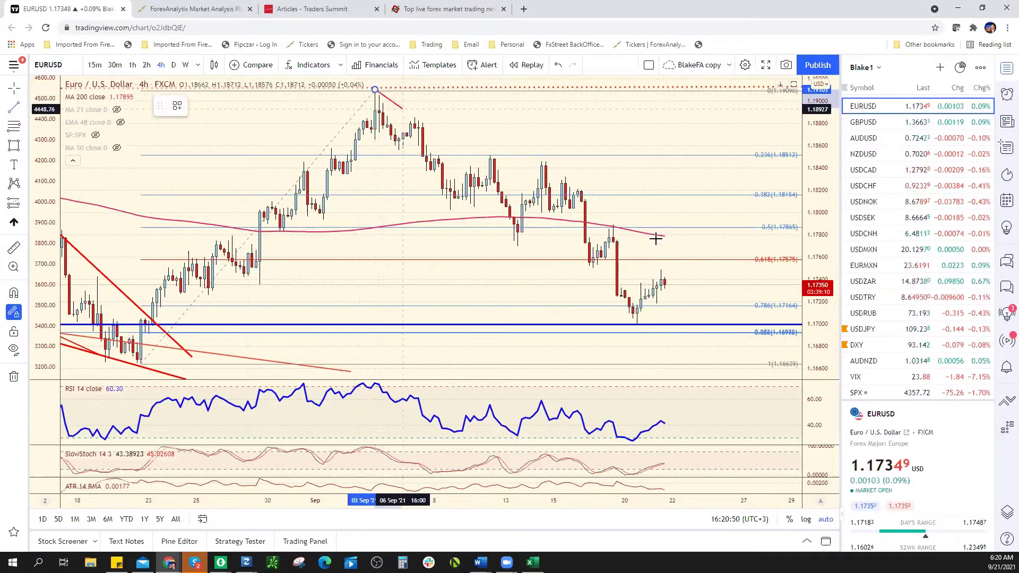
click(773, 262)
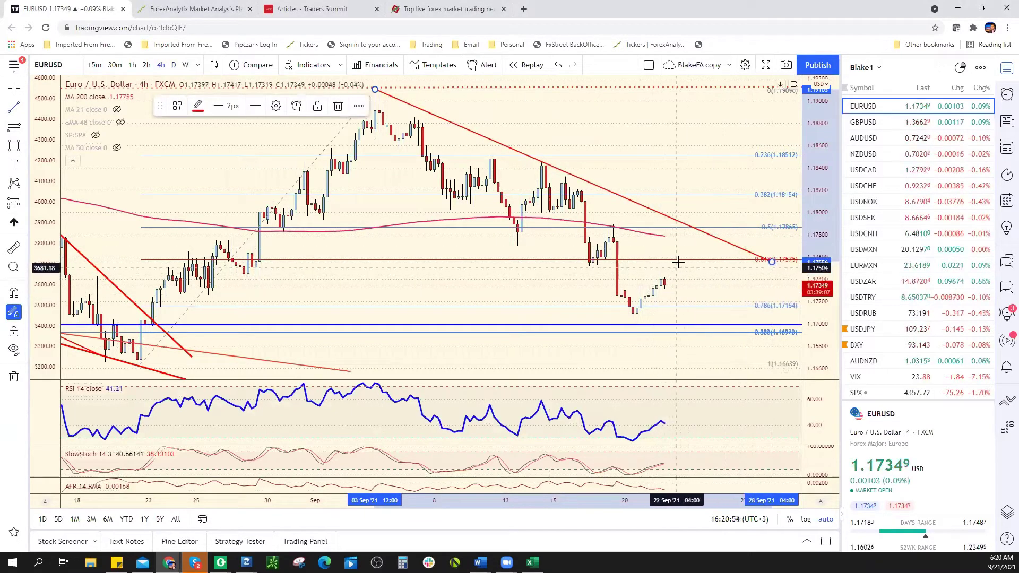
click(581, 267)
click(696, 268)
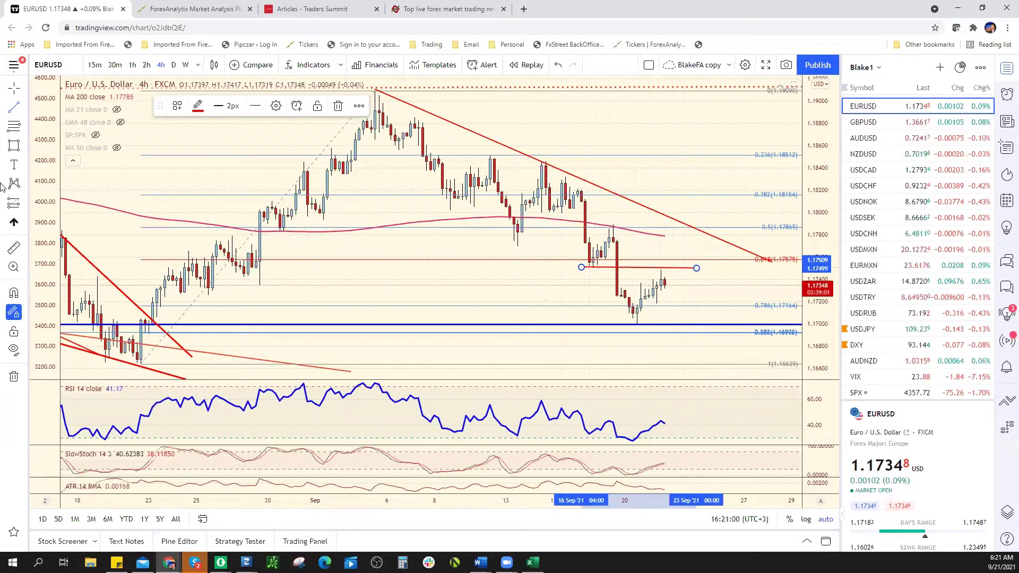
Draw a Fibonacci retracement from the mid-September high to the 20 September low.
click(14, 127)
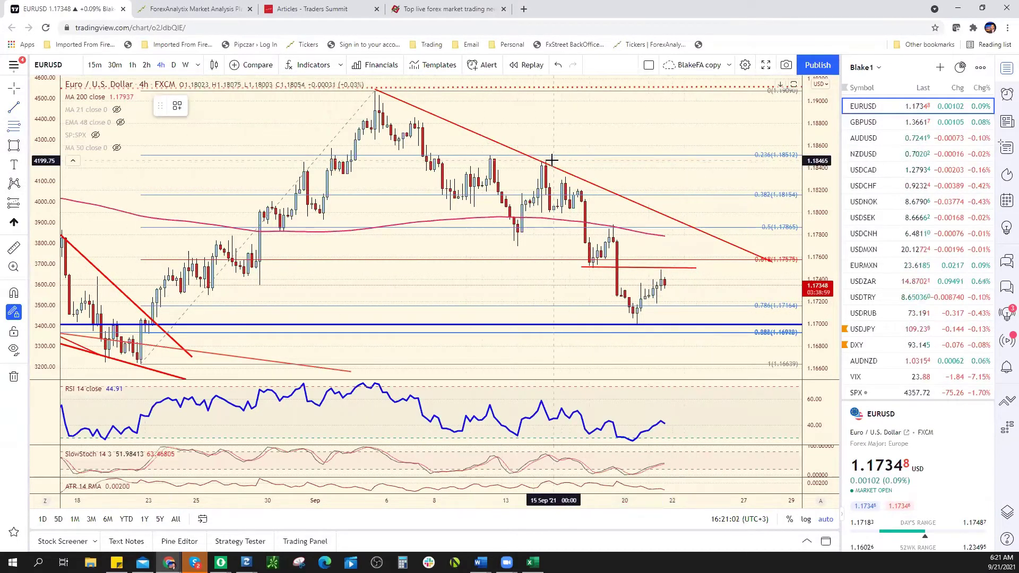
click(545, 160)
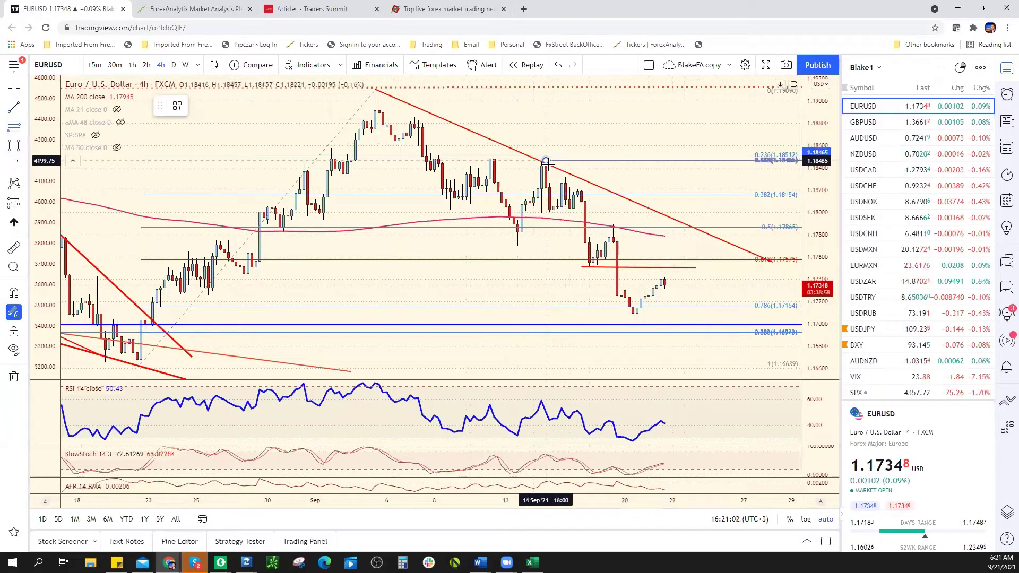
click(636, 322)
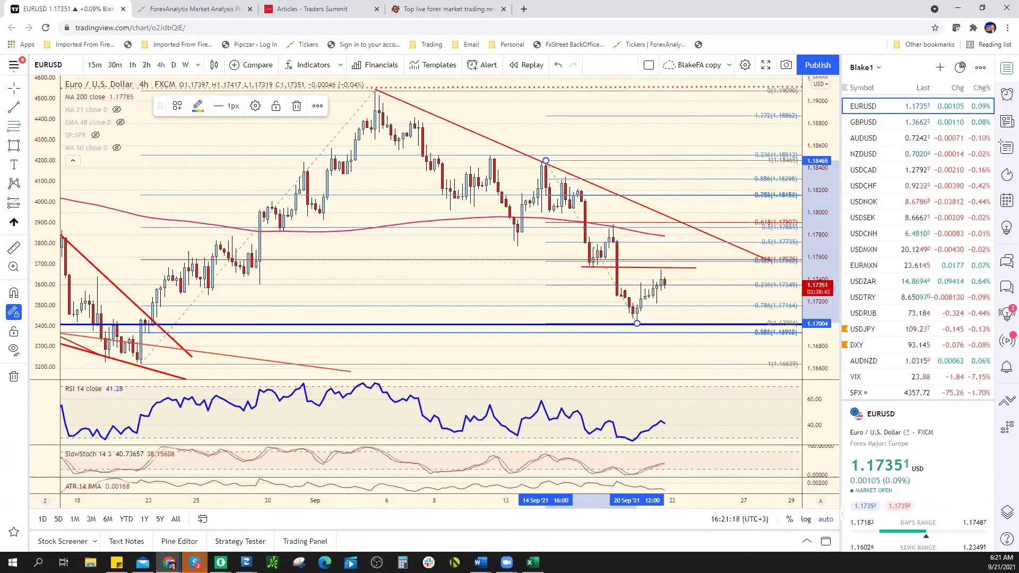
Enter EUR/USD resistance 1.1755/1.1775 in F9 and append an asterisk to the 1.1700 support.
key(alt+Tab)
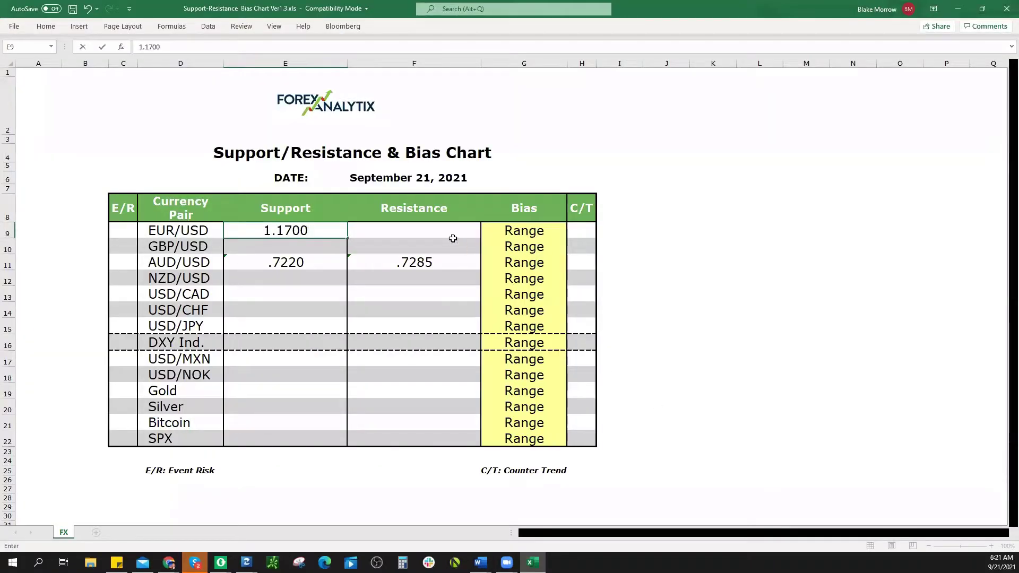
click(417, 231)
text(1.)
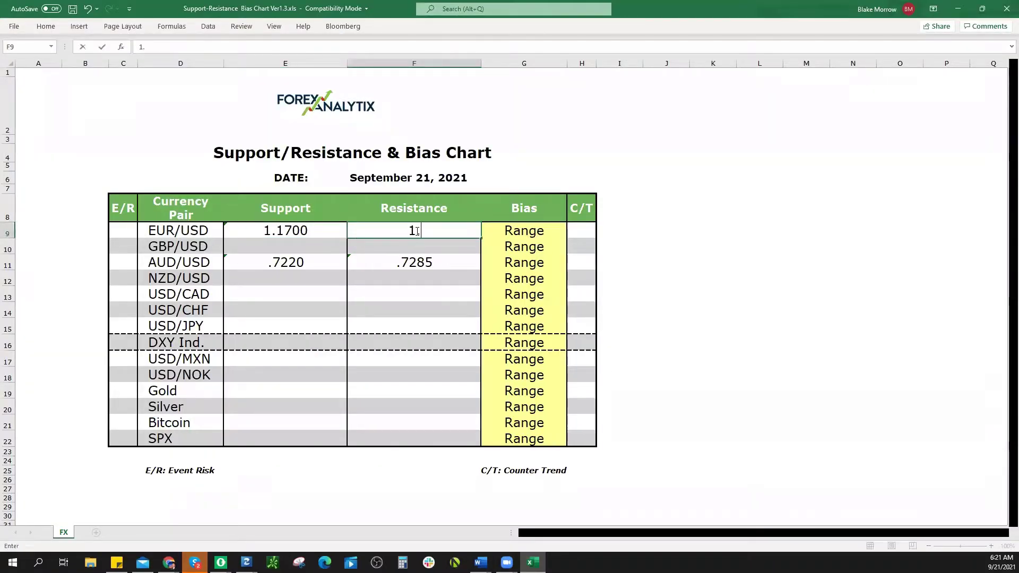
text(1755)
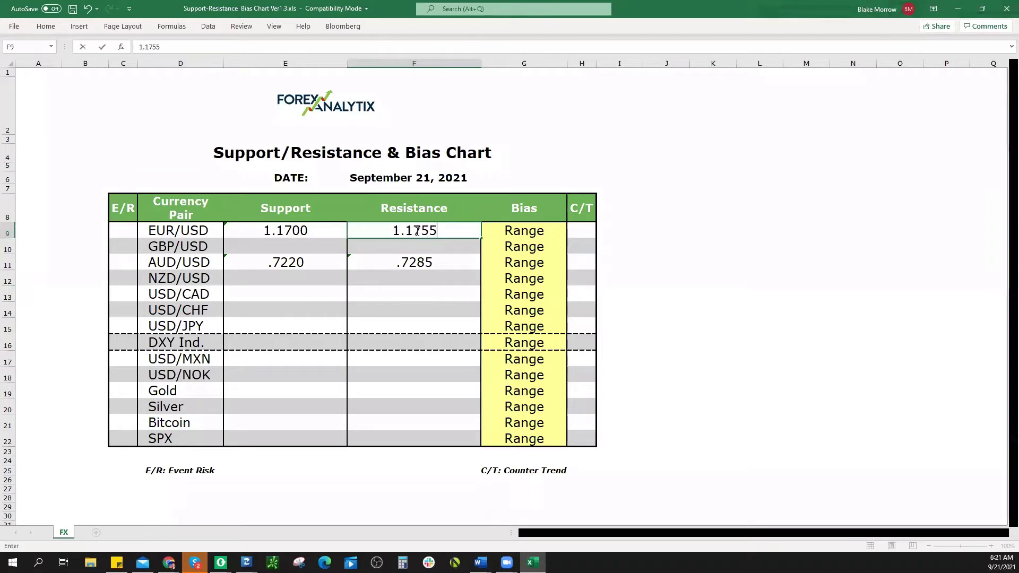
text(/1.1775)
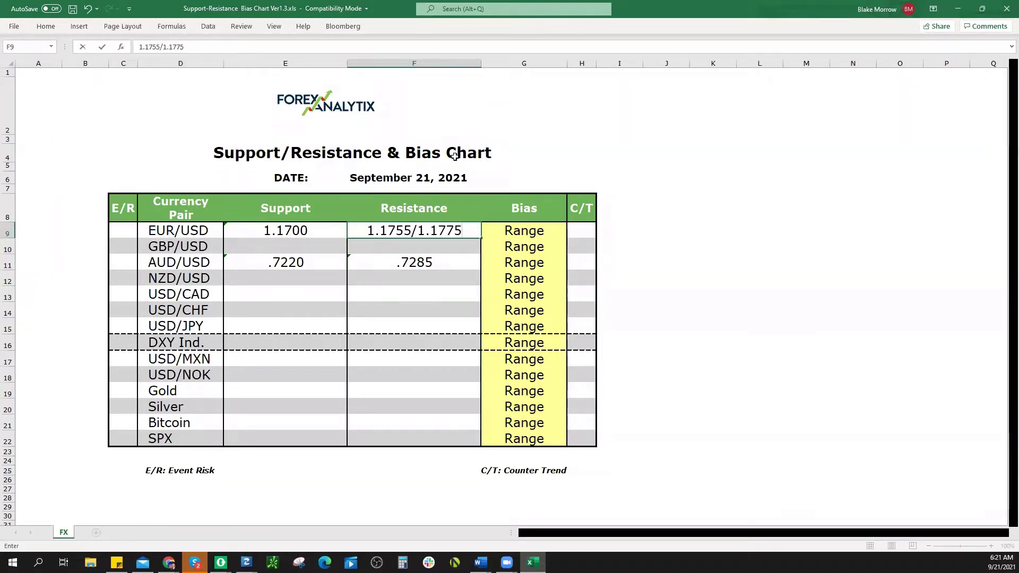
double_click(328, 230)
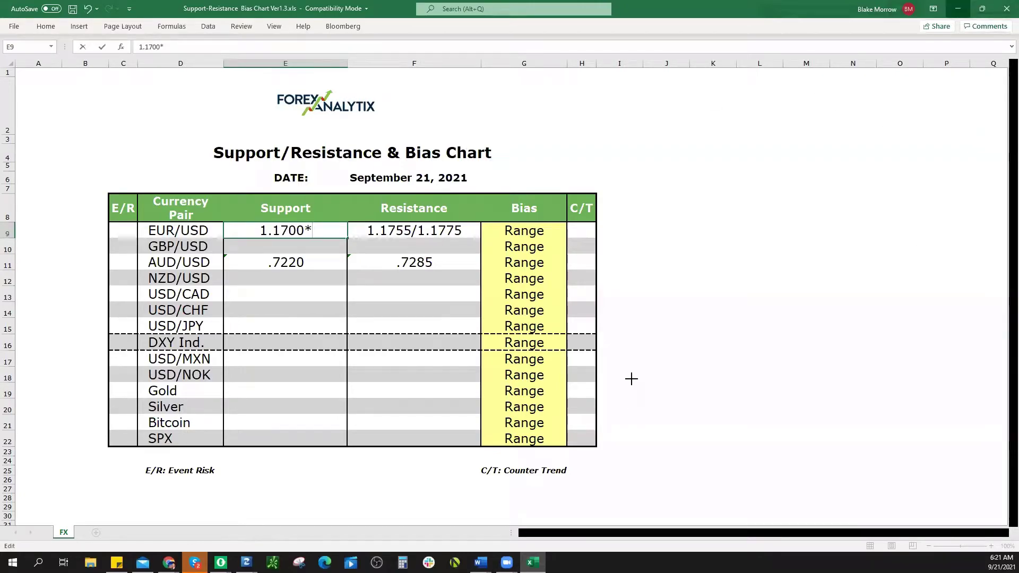
key(alt+Tab)
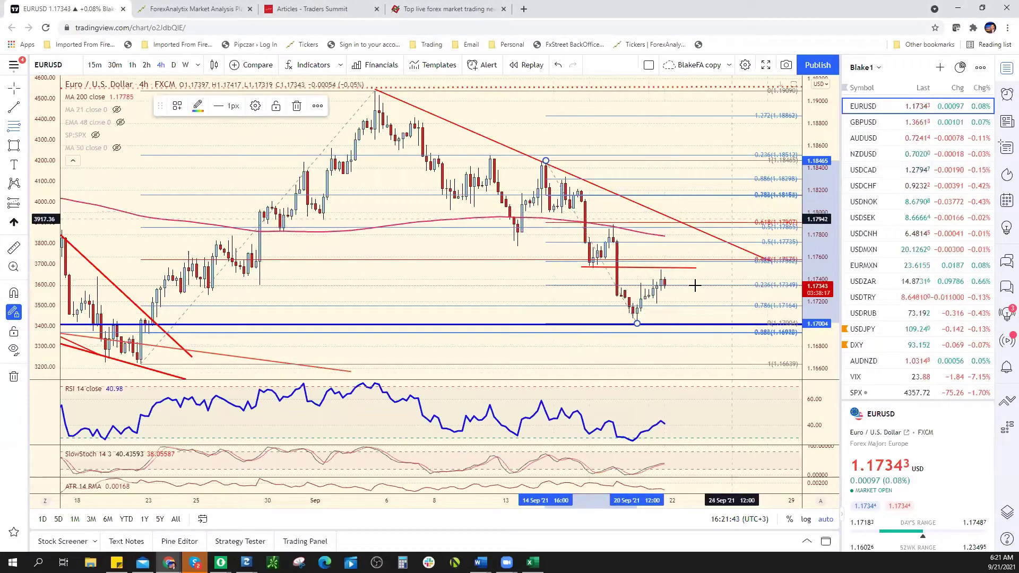
click(14, 106)
click(669, 287)
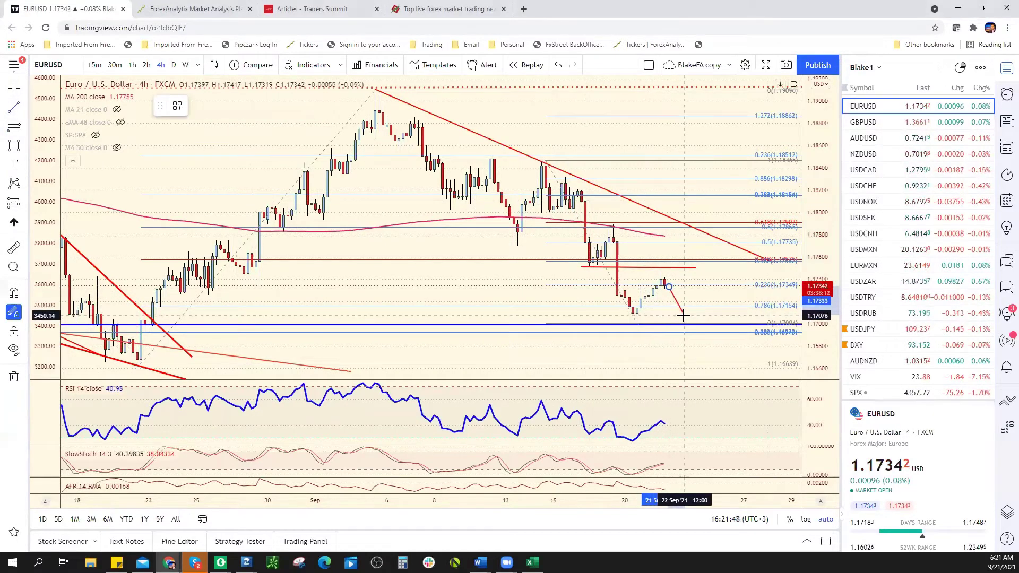
click(683, 316)
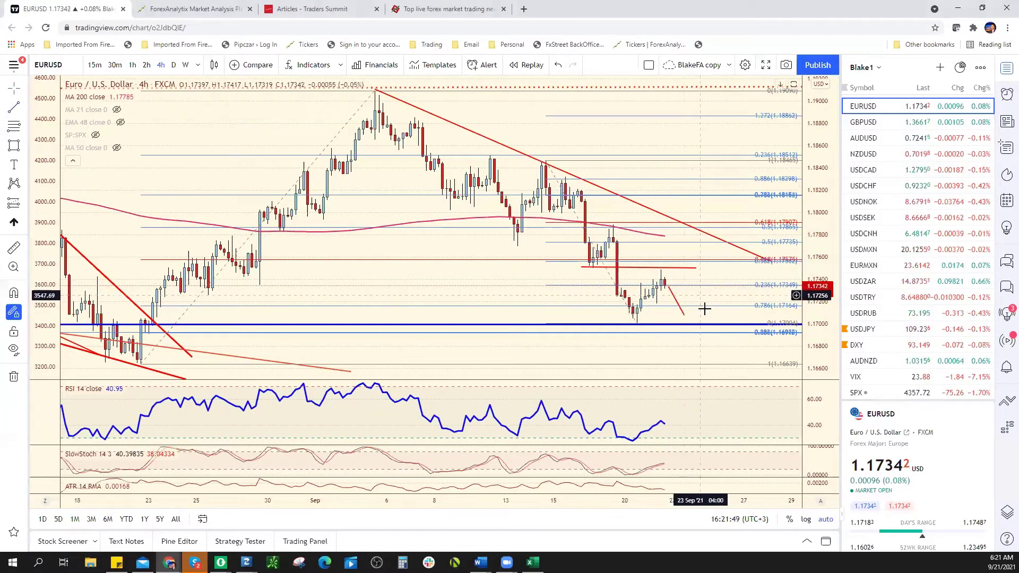
click(677, 299)
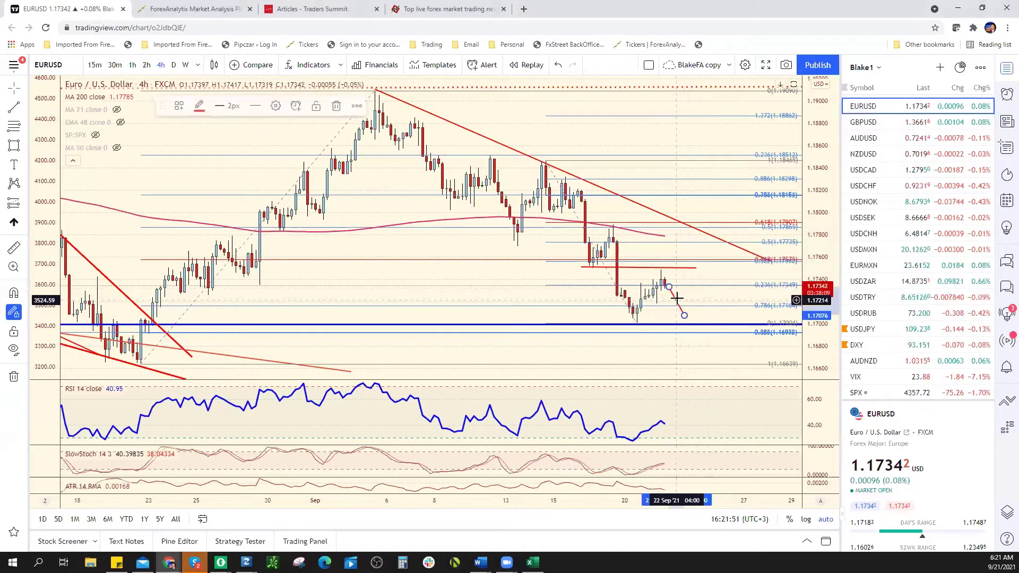
key(Delete)
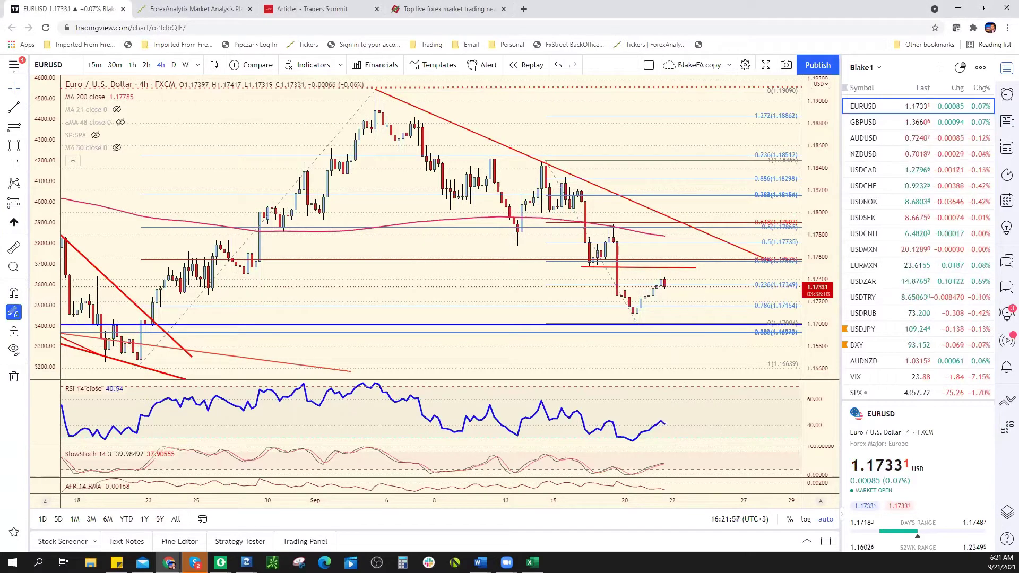
key(alt+Tab)
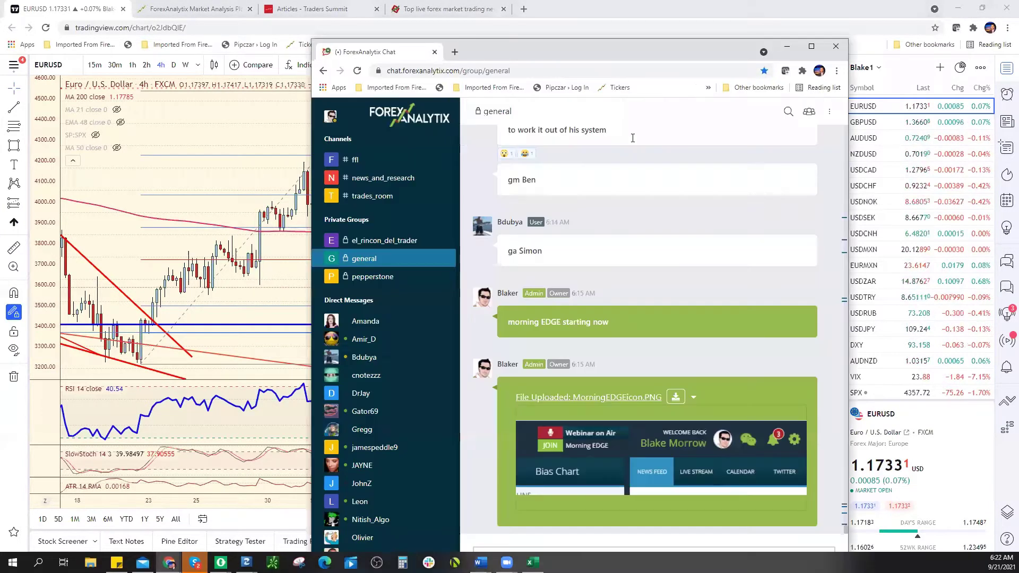
click(380, 196)
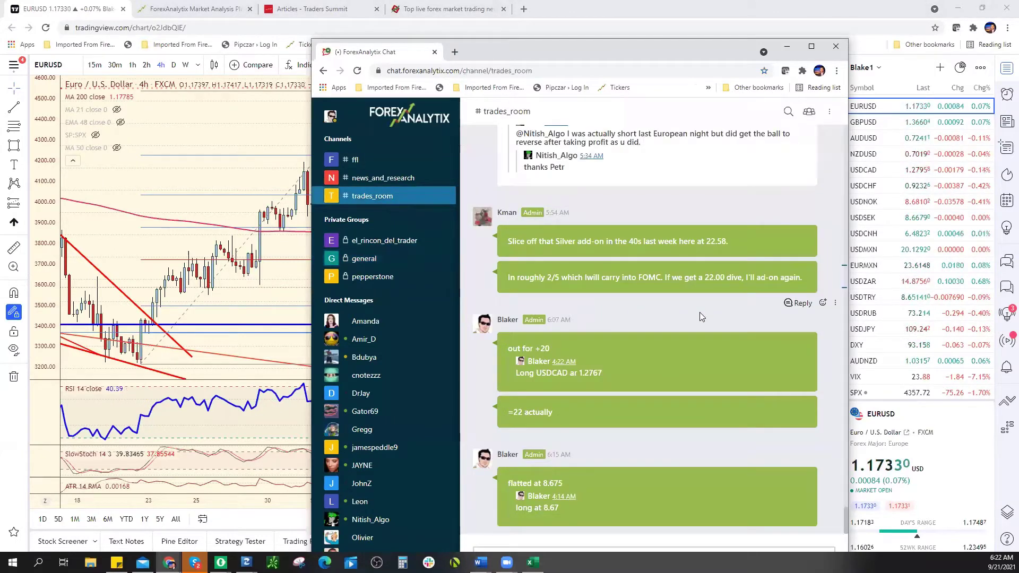
scroll(699, 317, up, 5)
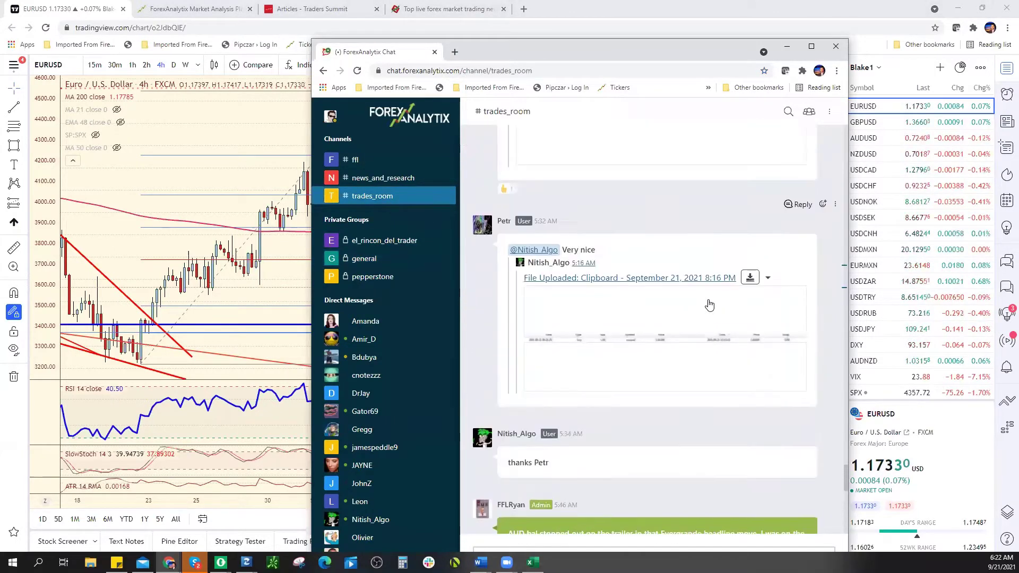
scroll(710, 304, up, 10)
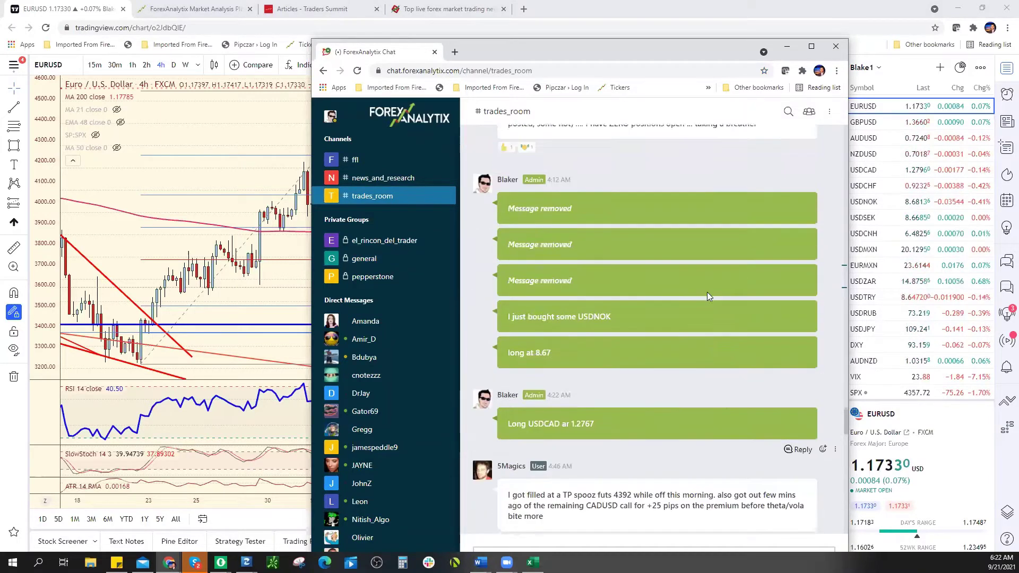
scroll(707, 296, down, 1)
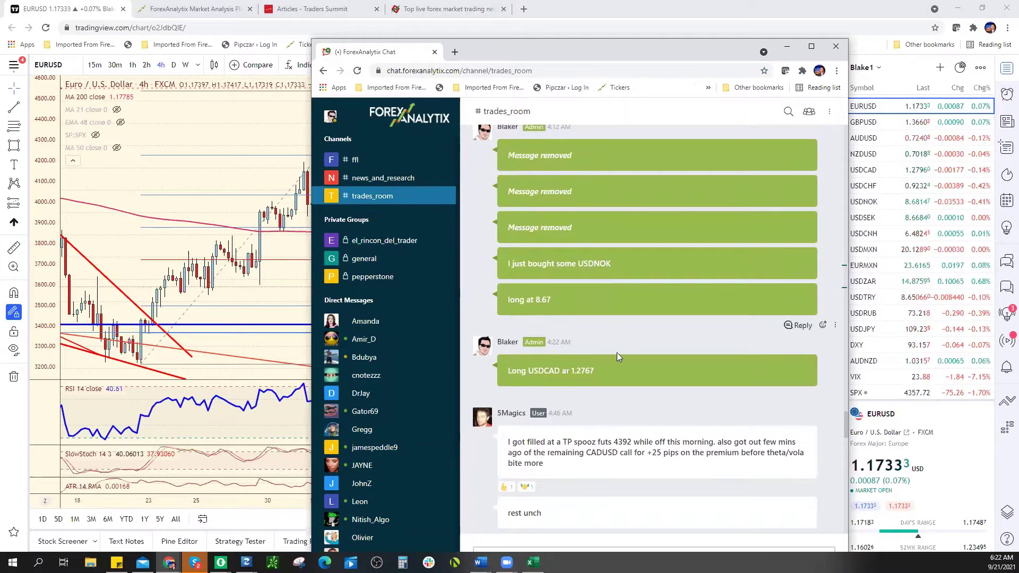
scroll(617, 352, down, 2)
scroll(616, 317, down, 15)
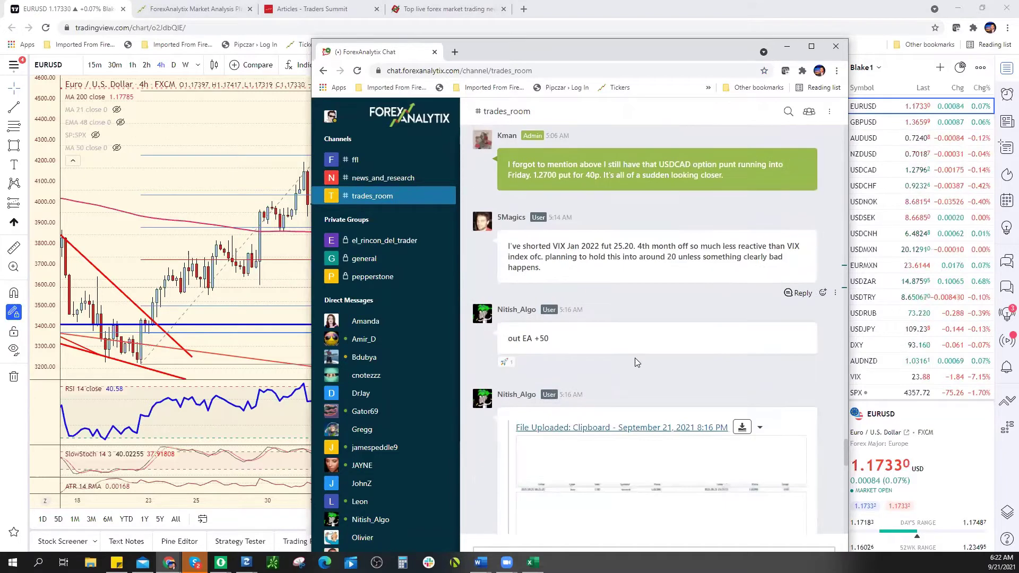
scroll(635, 365, down, 7)
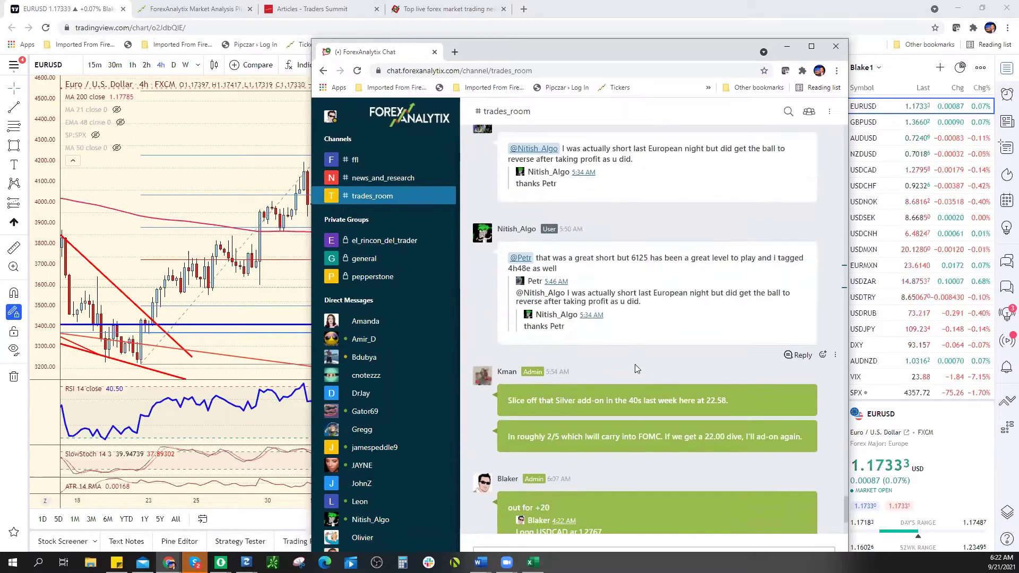
scroll(542, 401, down, 1)
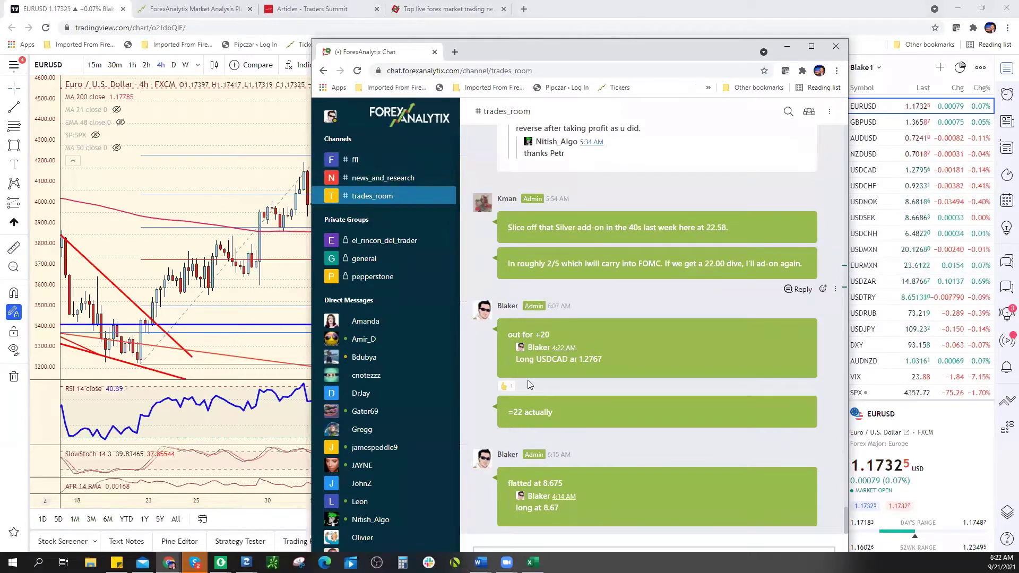
click(361, 258)
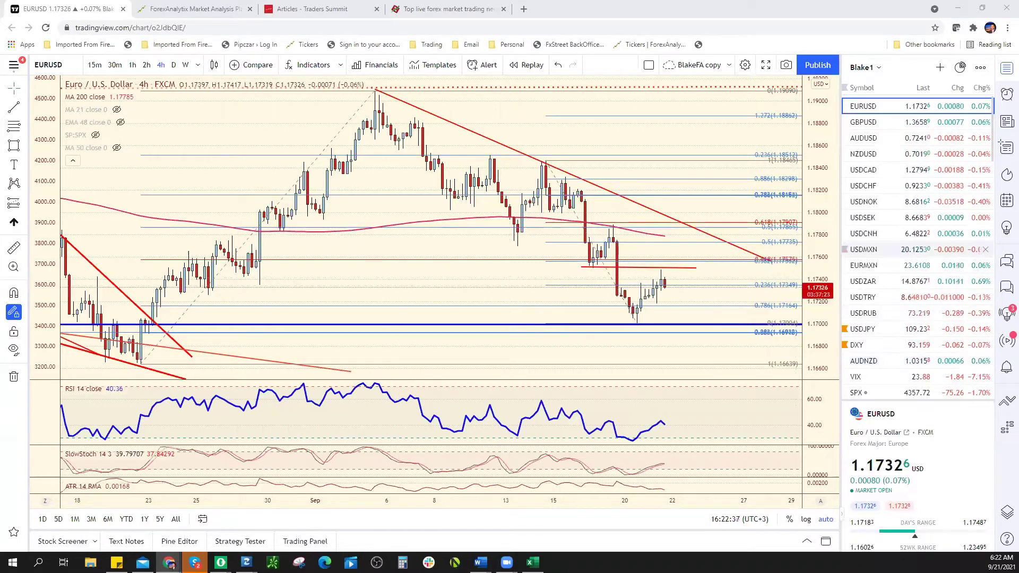
Glance at the GBPUSD chart and spreadsheet, then scroll the watchlist and open EURGBP.
click(896, 128)
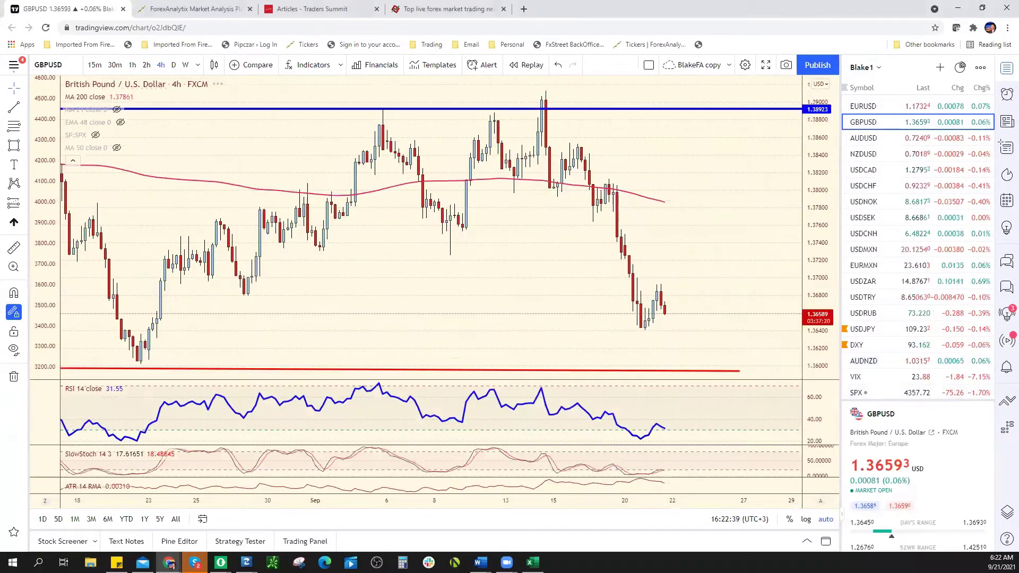
key(alt+Tab)
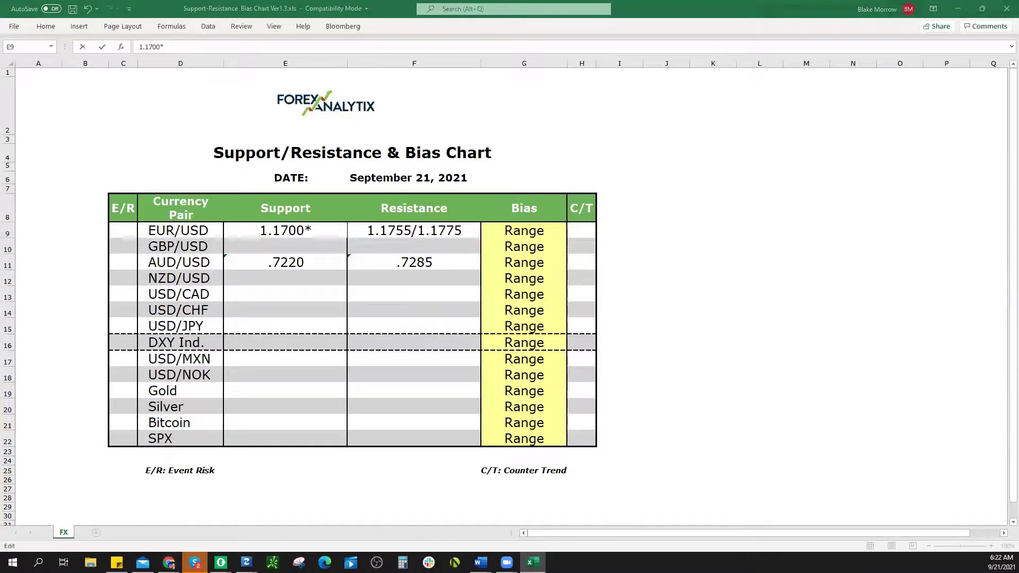
key(alt+Tab)
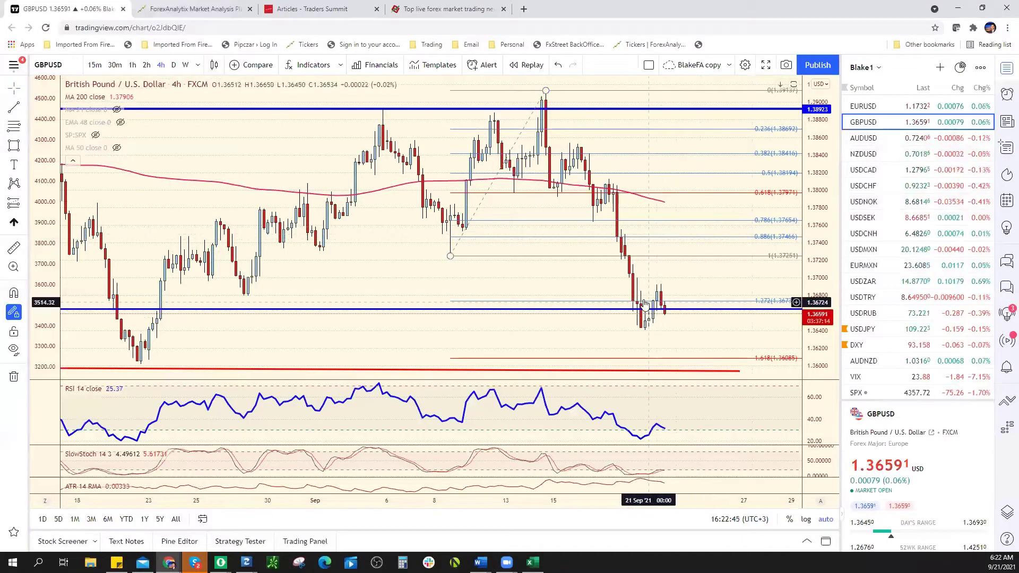
scroll(669, 332, down, 3)
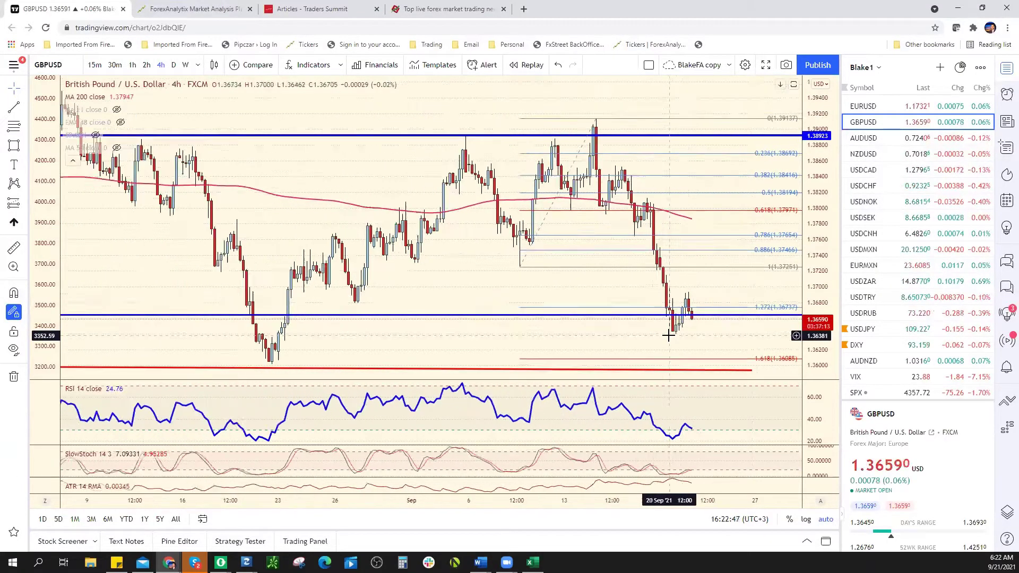
scroll(668, 336, up, 4)
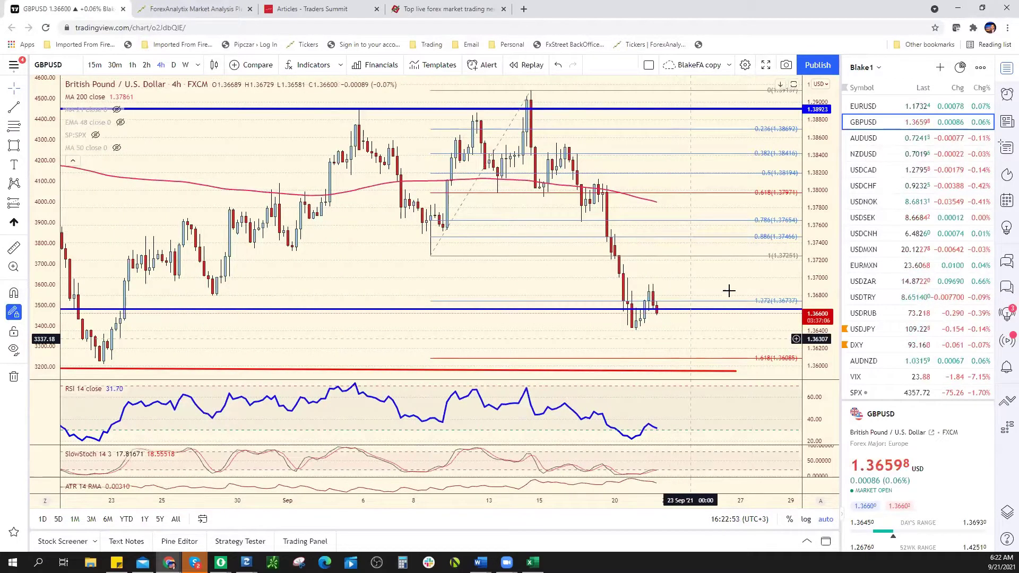
scroll(948, 315, down, 4)
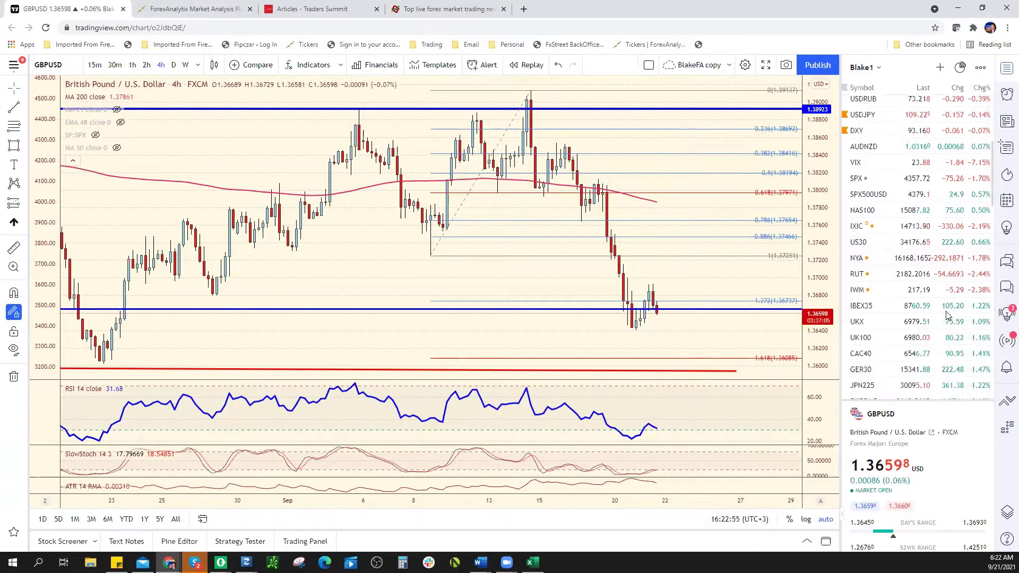
scroll(948, 315, down, 8)
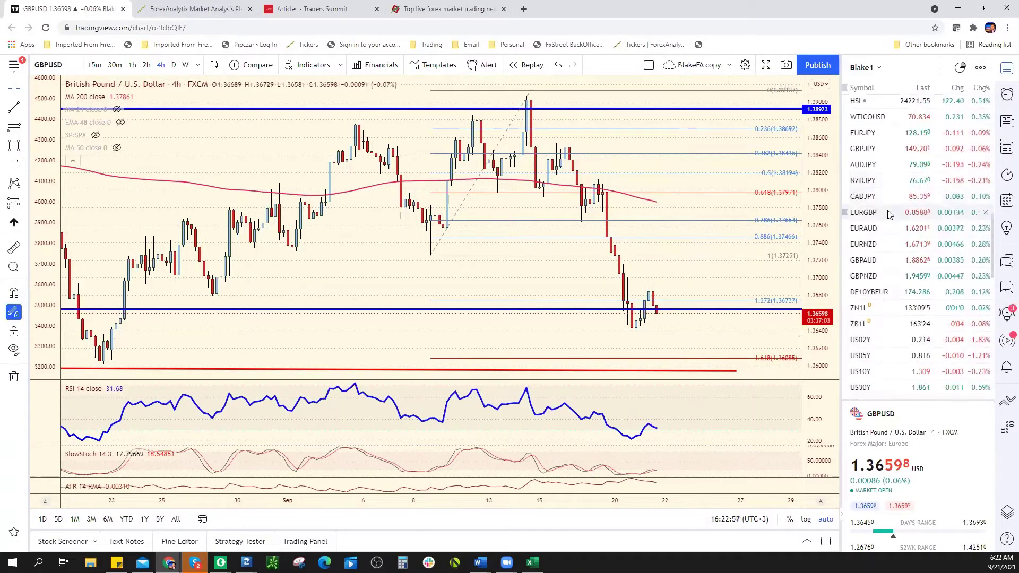
click(890, 214)
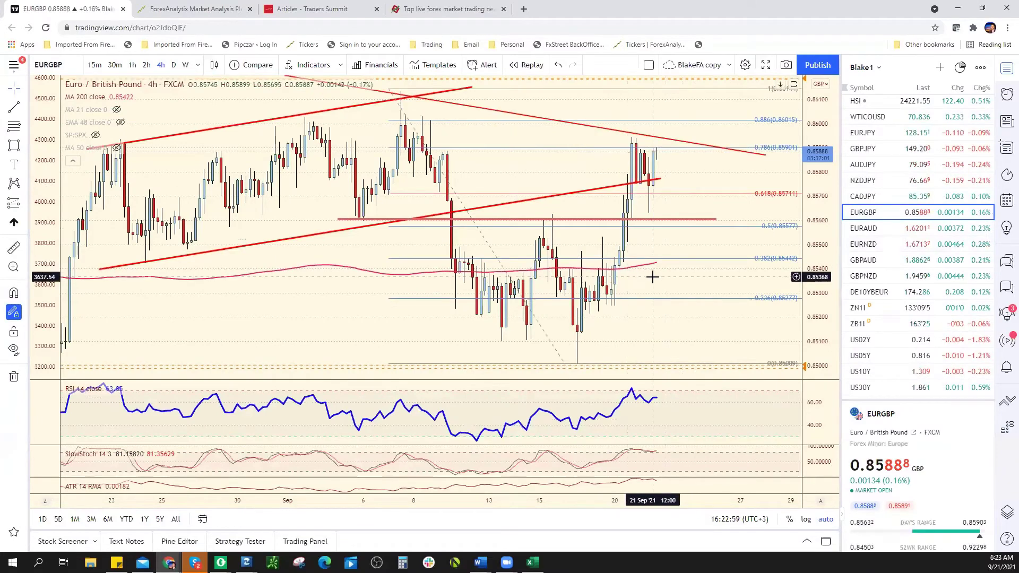
Zoom around the EURGBP chart, select its pink rectangle zone, then switch to GBPUSD.
scroll(652, 276, down, 3)
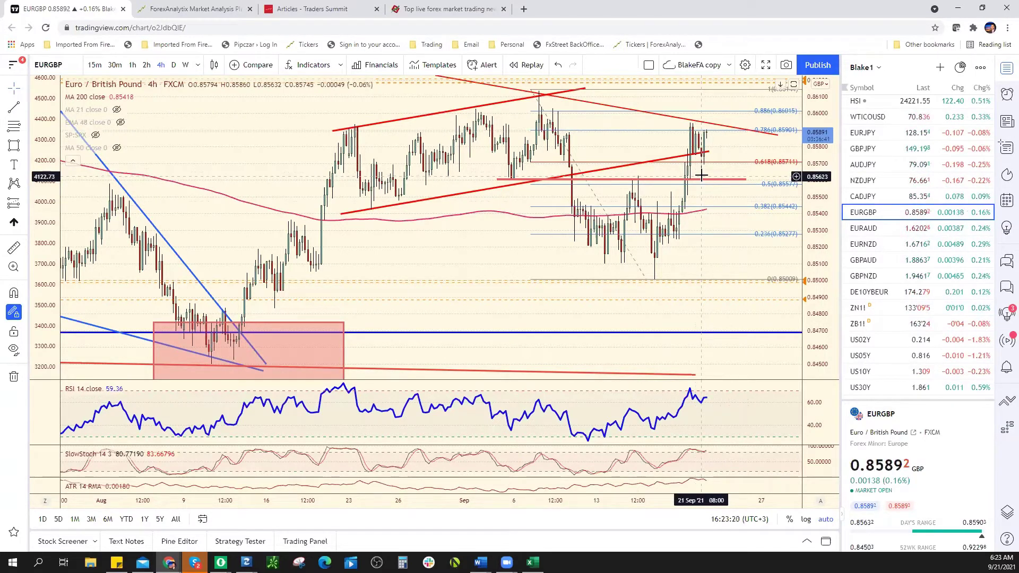
scroll(702, 182, down, 4)
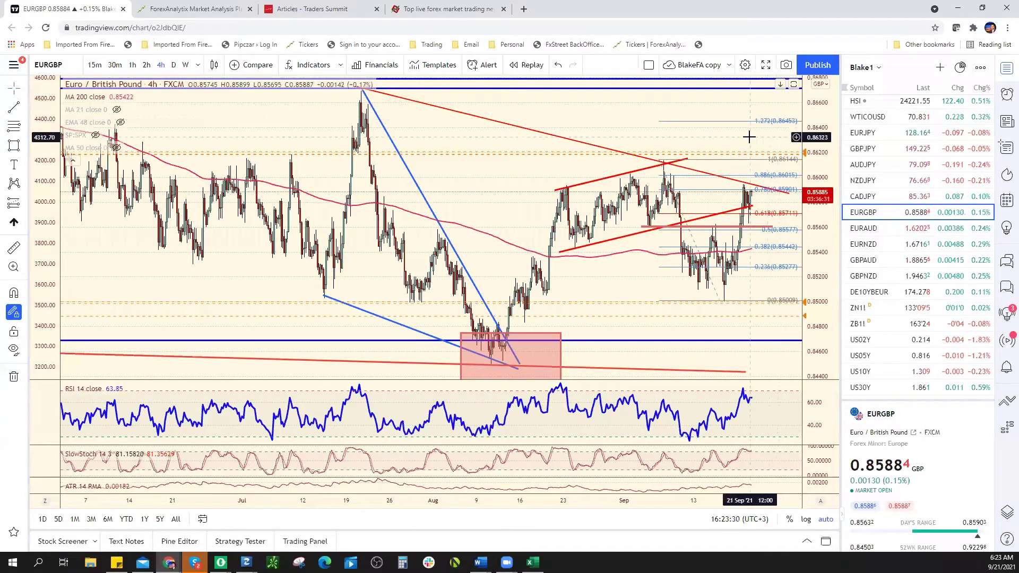
scroll(777, 99, down, 2)
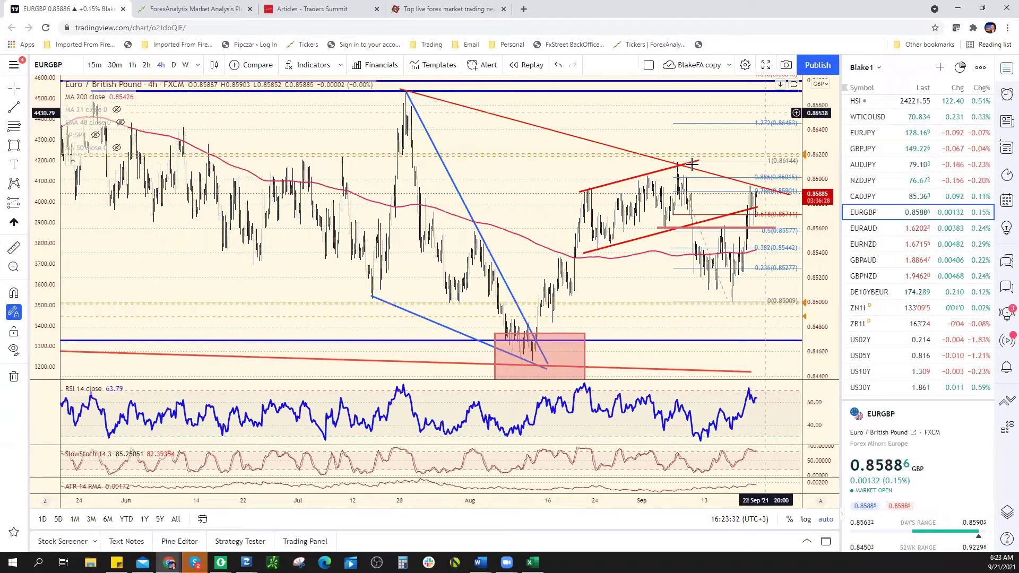
scroll(630, 320, up, 2)
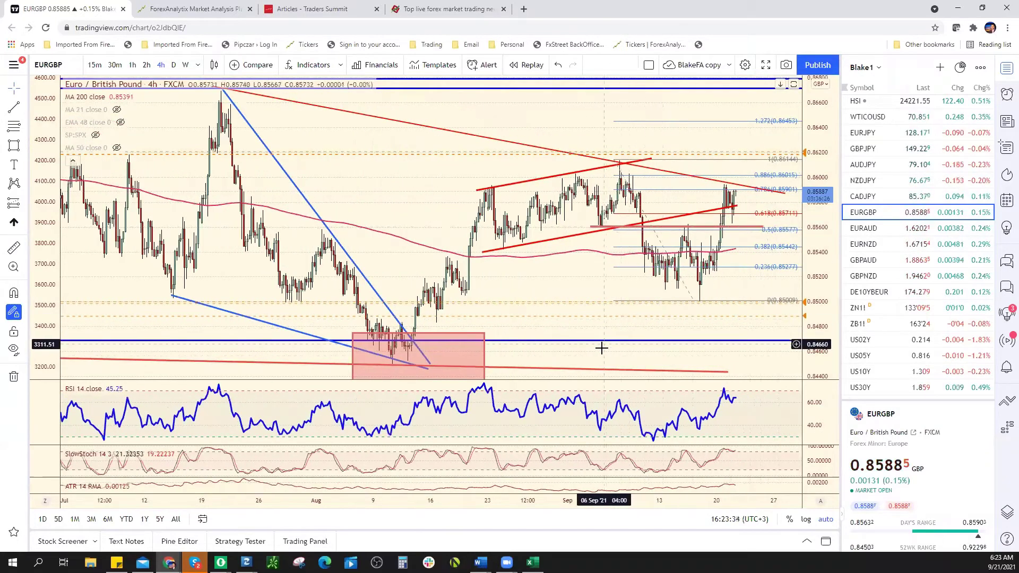
click(437, 337)
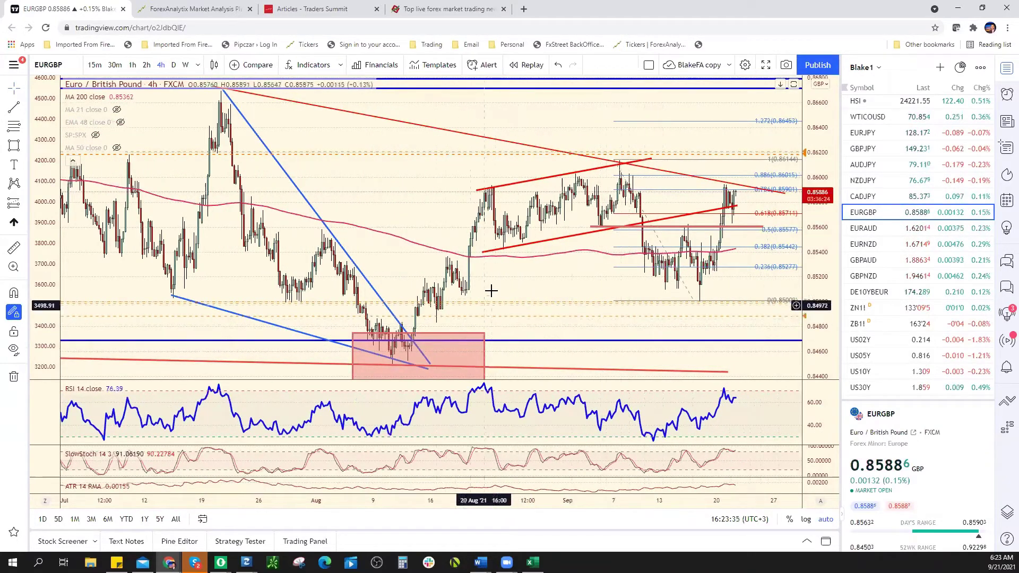
scroll(526, 299, up, 1)
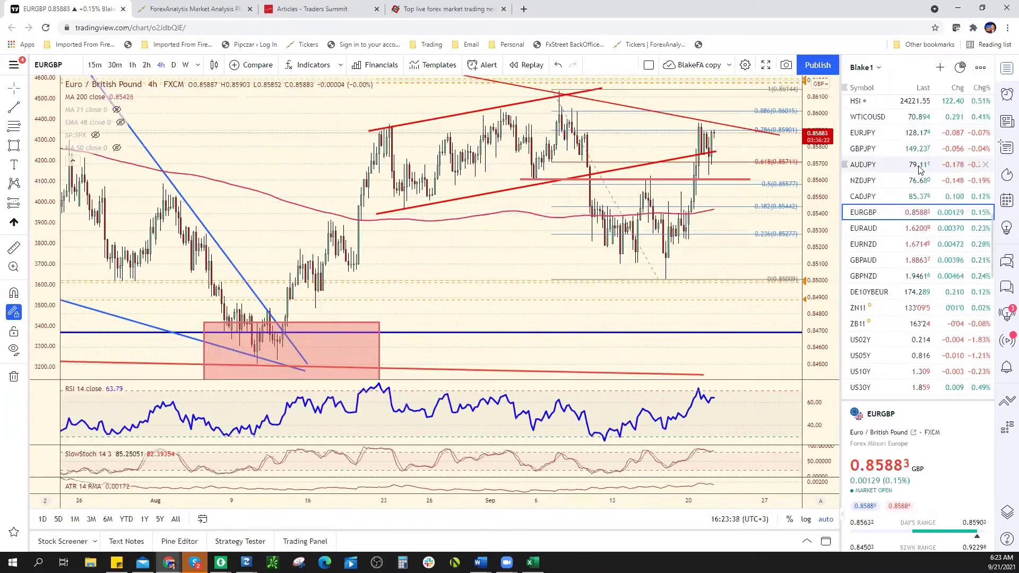
scroll(940, 130, down, 8)
scroll(924, 125, up, 2)
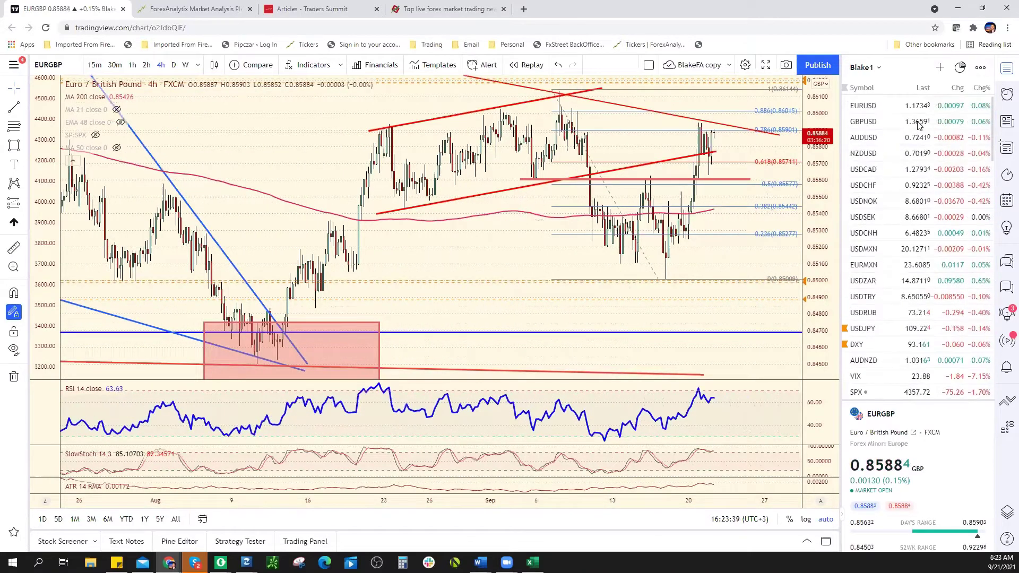
click(923, 122)
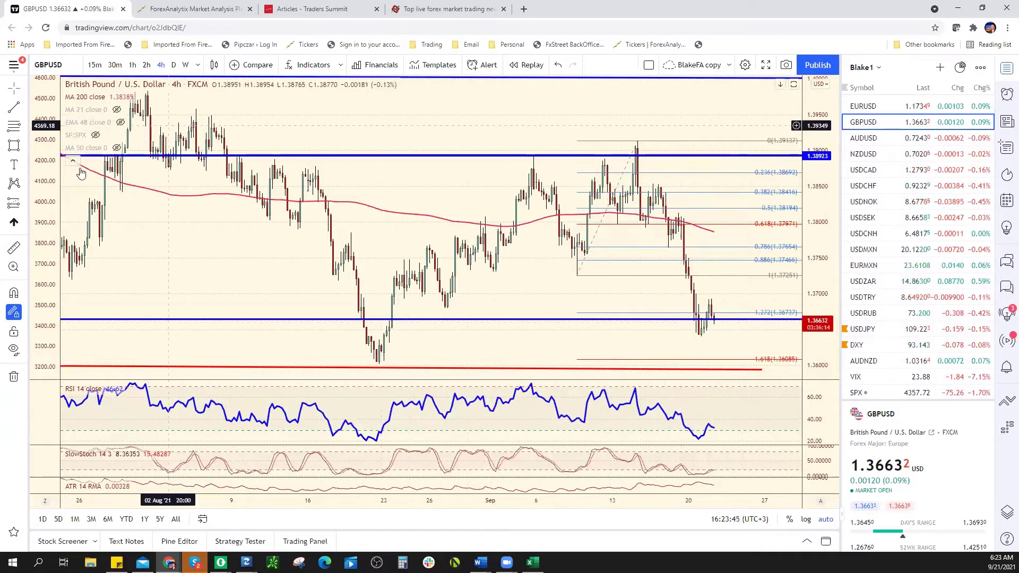
Draw lower and upper red trend lines converging around the latest GBPUSD candles.
click(14, 107)
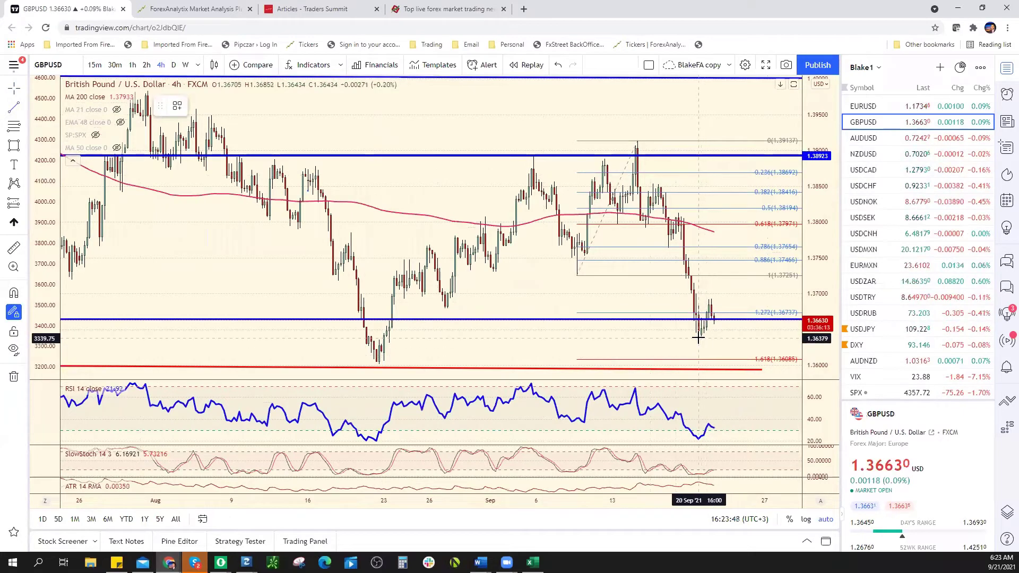
click(699, 338)
click(731, 310)
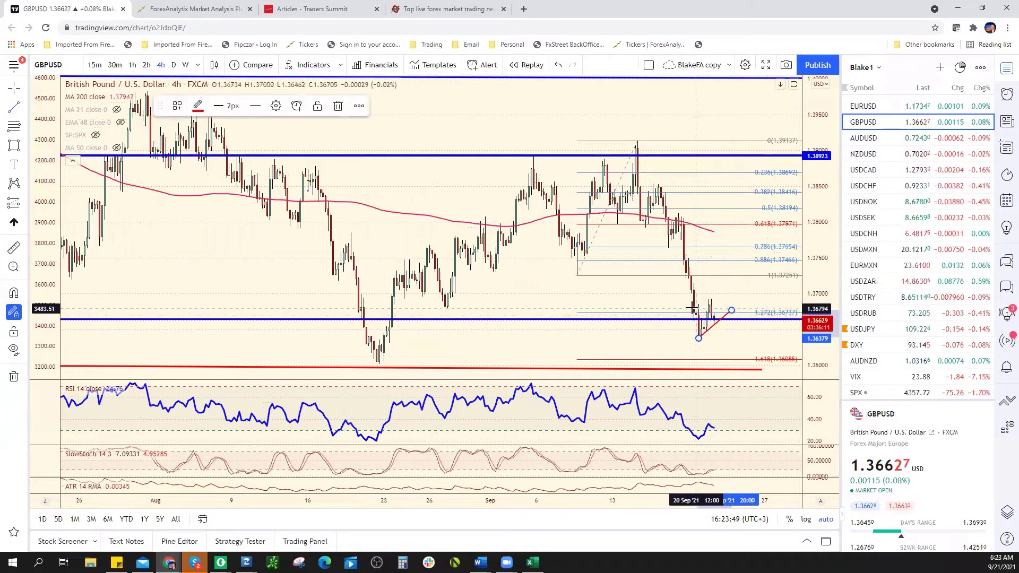
click(692, 309)
click(719, 287)
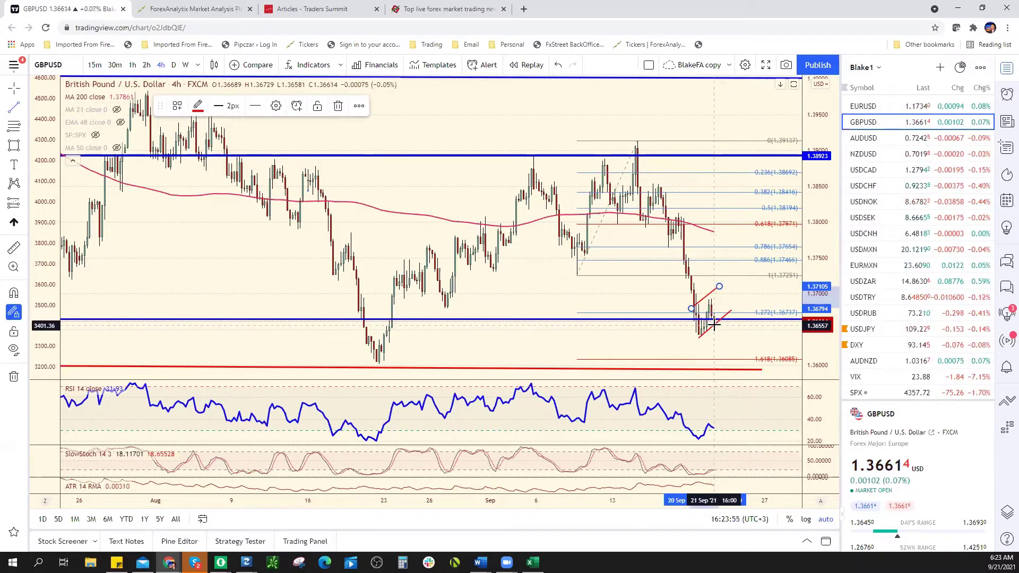
Draw a path through the September high, recent low and bounce high, then delete it.
click(675, 211)
click(700, 336)
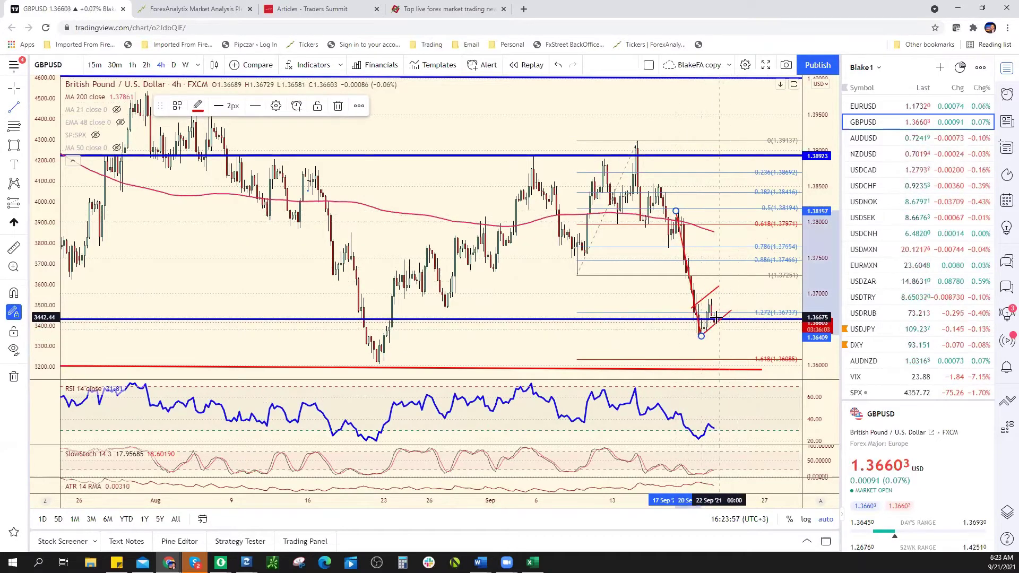
click(727, 285)
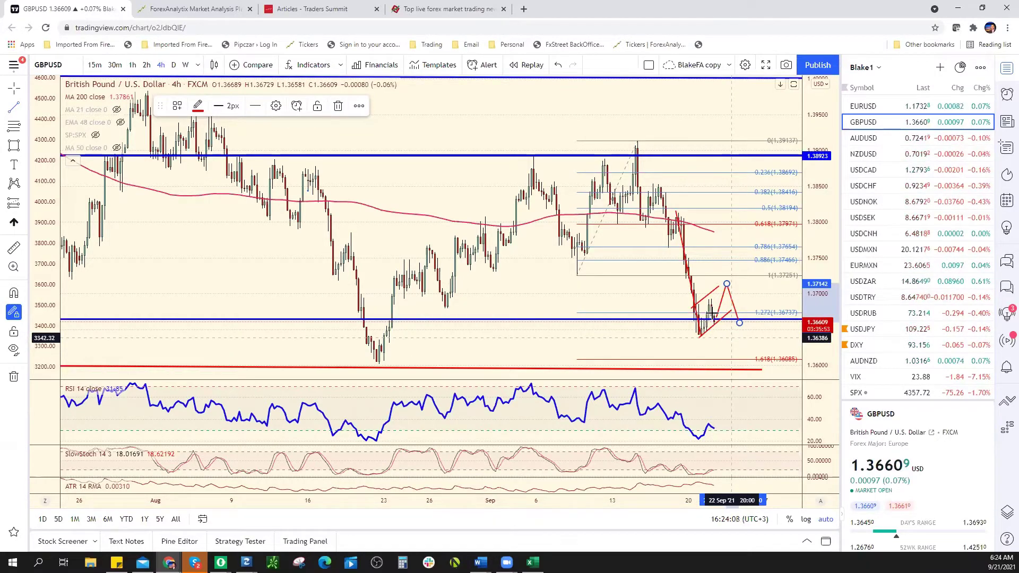
key(Escape)
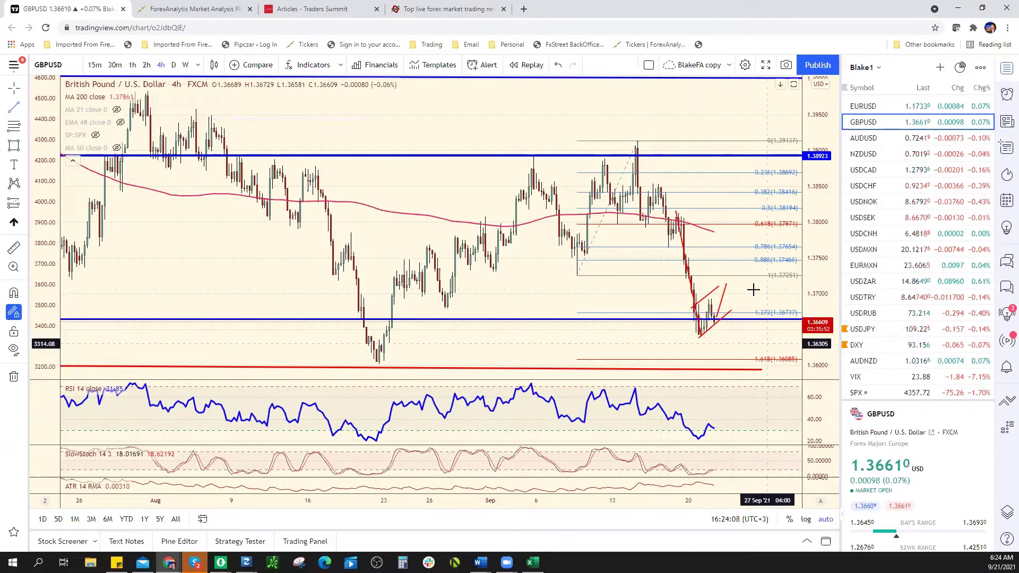
click(725, 286)
key(Delete)
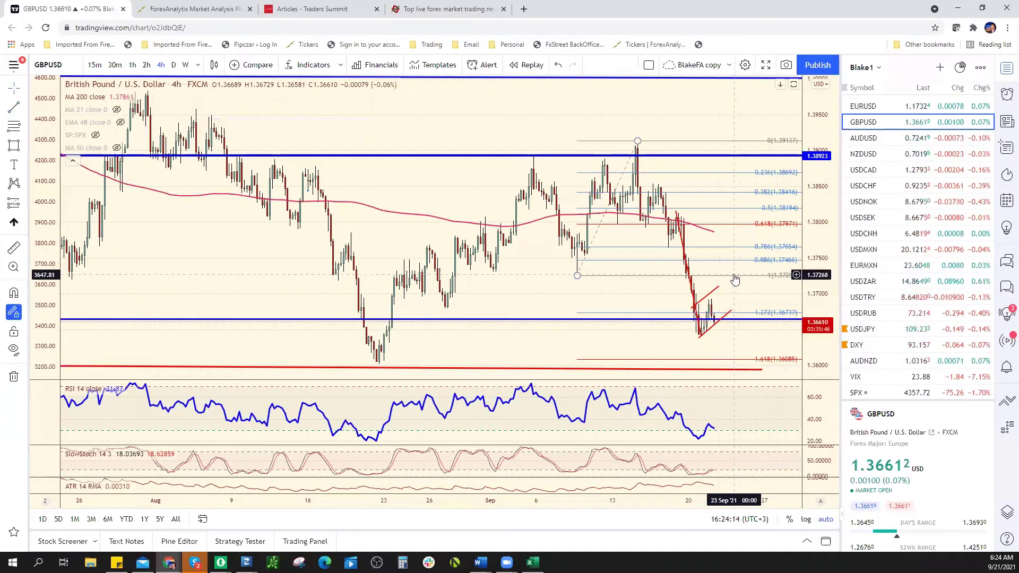
Enter 1.3725 as the GBP/USD resistance level in cell F10.
key(alt+Tab)
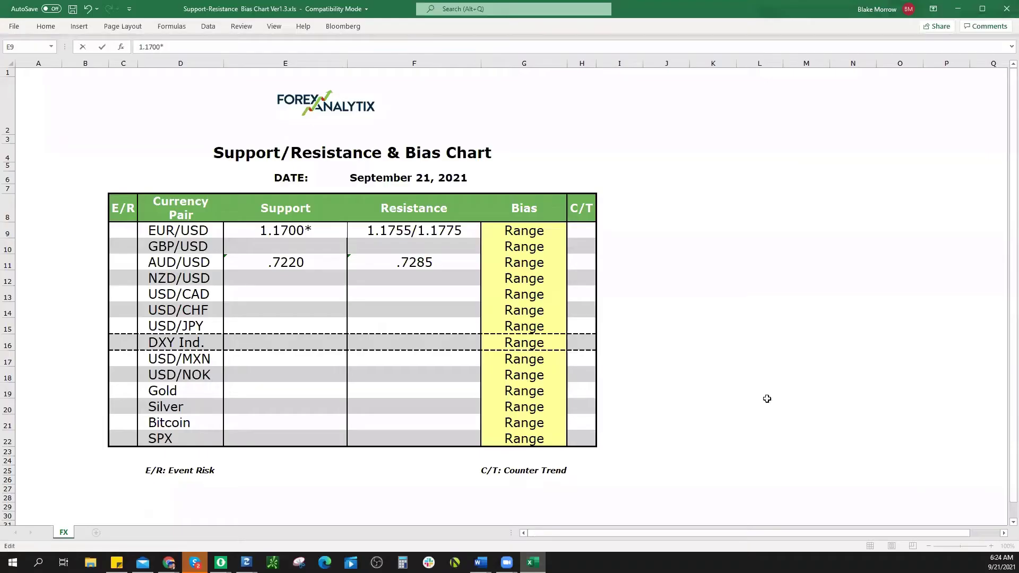
click(423, 242)
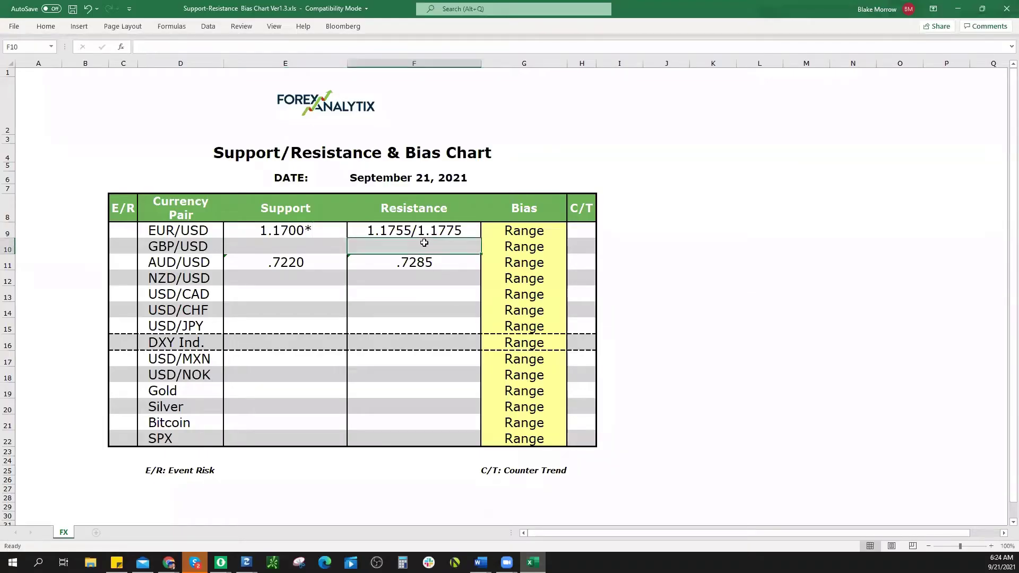
text(1.3725)
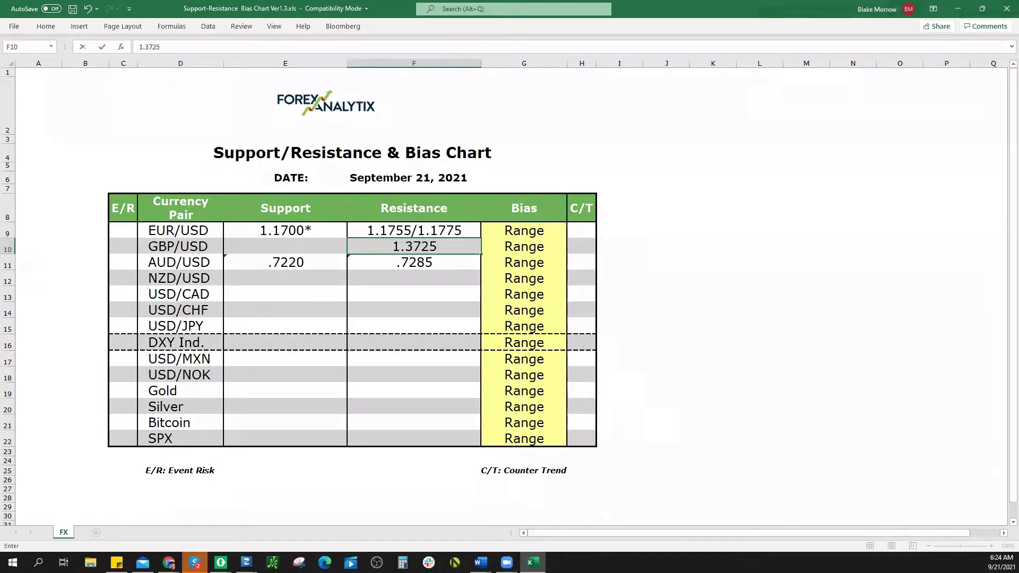
key(alt+Tab)
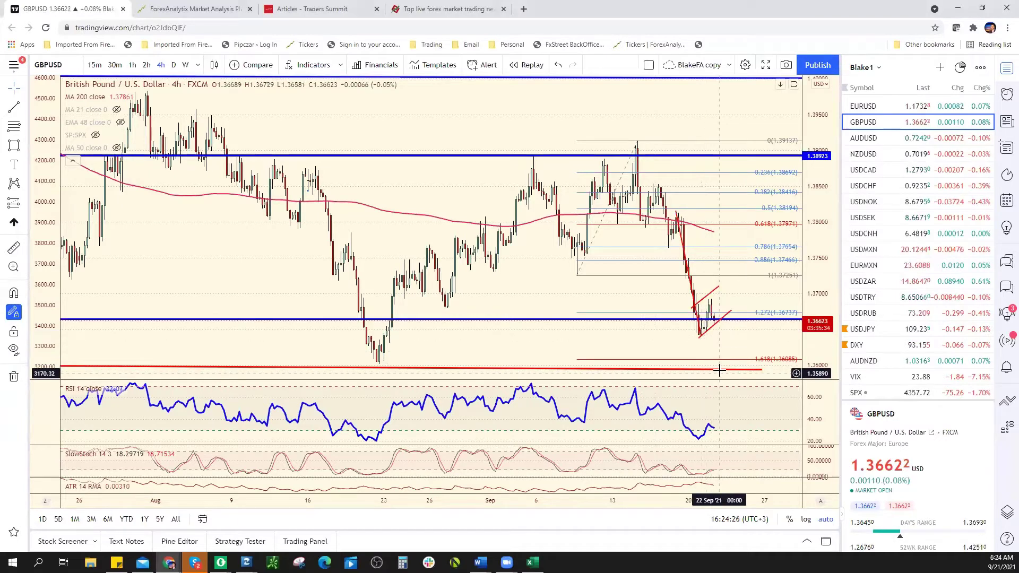
Zoom out on GBPUSD and read the red support line's price, about 1.3599.
scroll(733, 376, down, 1)
scroll(733, 376, down, 2)
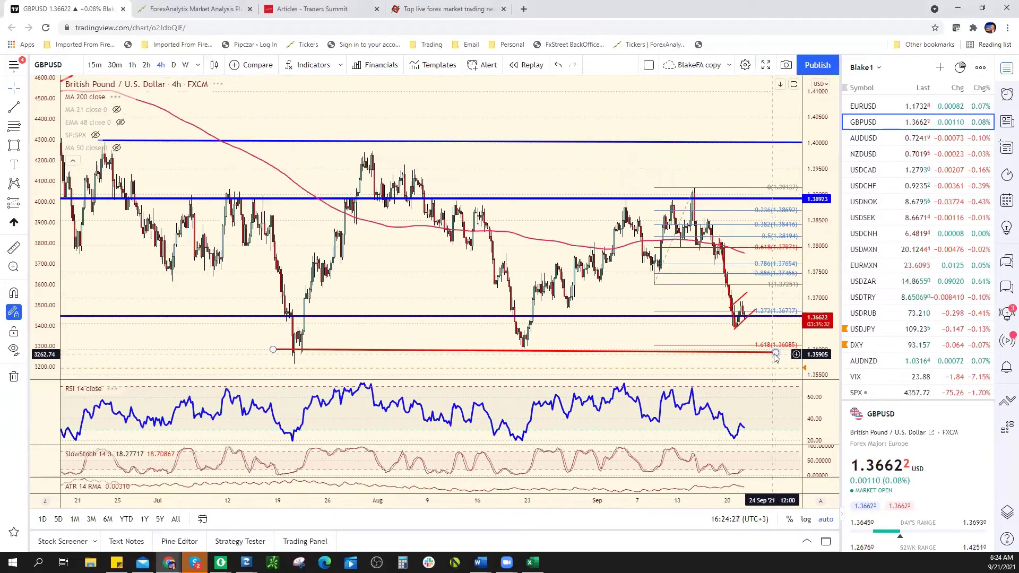
click(784, 351)
click(756, 351)
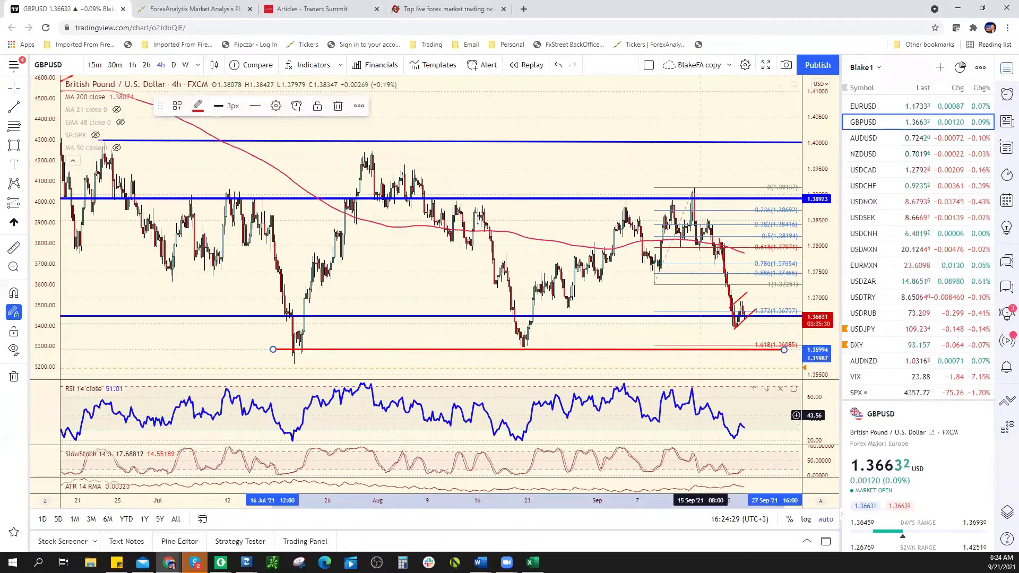
key(alt+Tab)
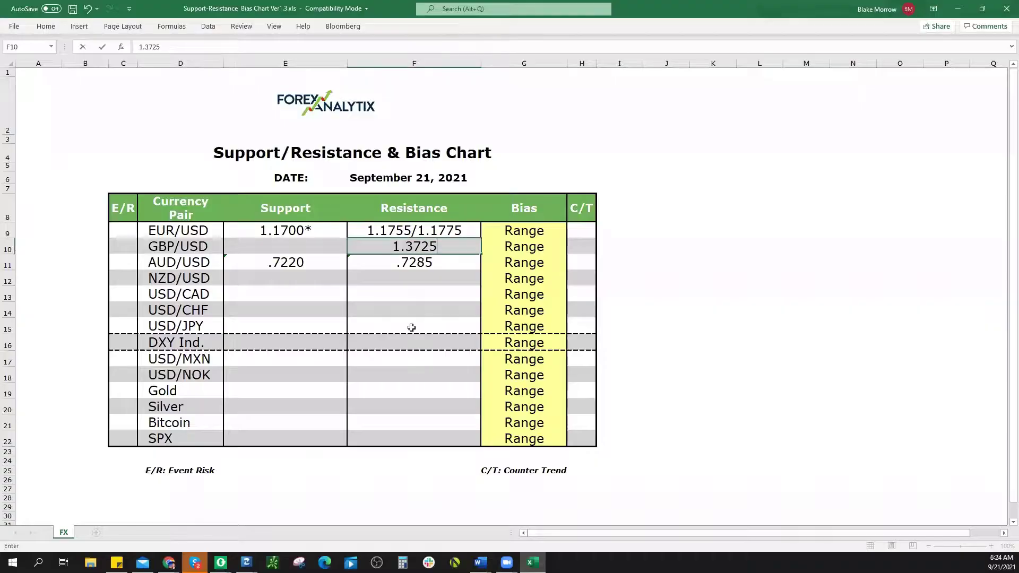
Record GBP/USD support as 1.3600*/1.3640 in E10 and bring up the NZDUSD chart.
click(301, 242)
text(1.3600*/)
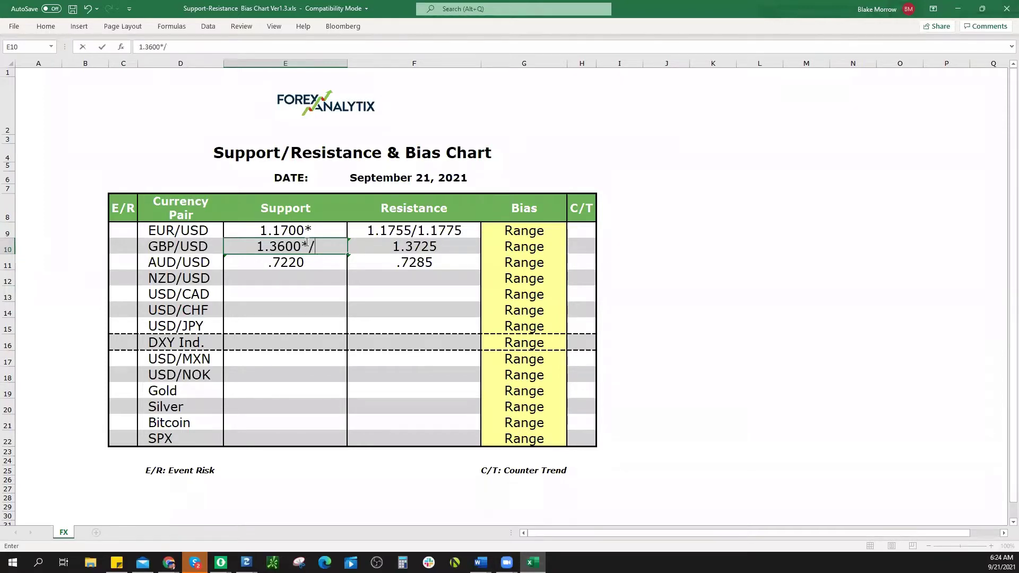
text(1.3640)
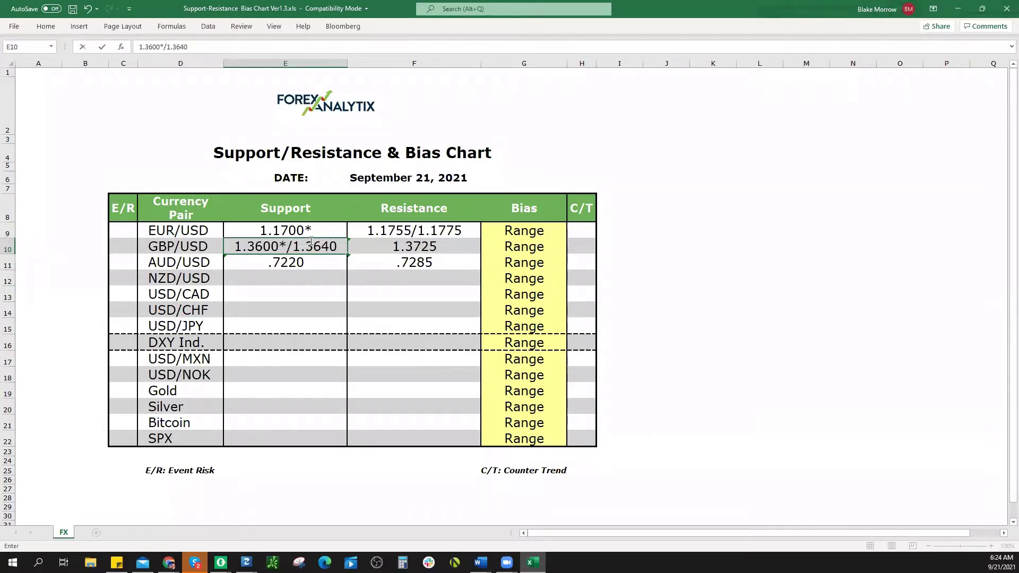
click(405, 278)
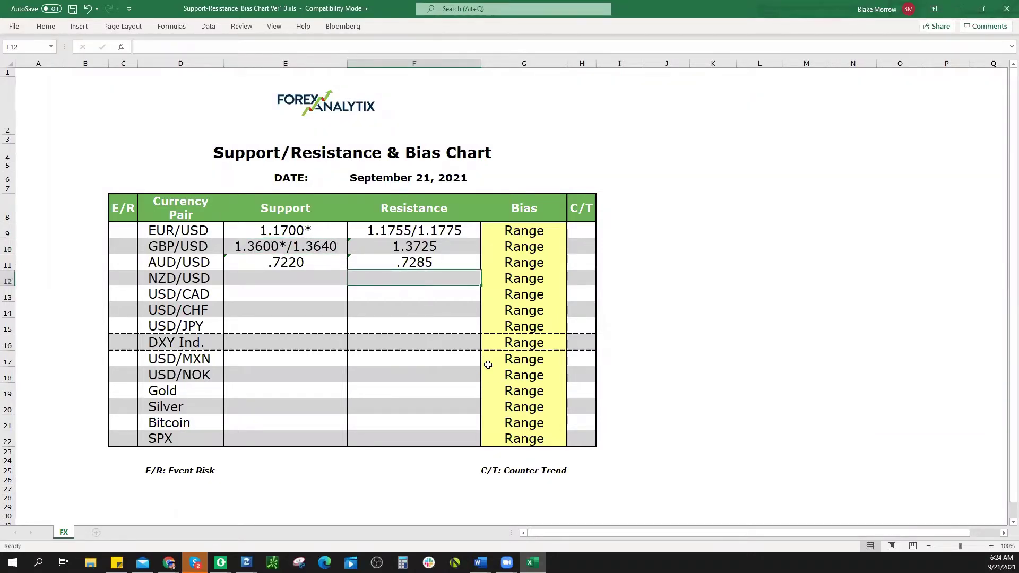
key(alt+Tab)
click(911, 153)
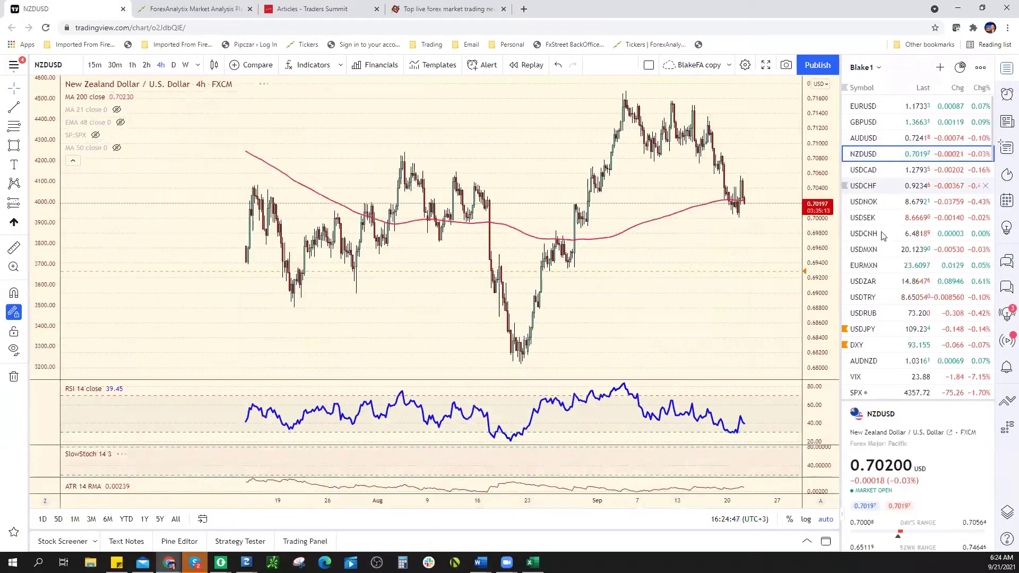
Draw rectangle zones on NZDUSD near 0.7063, resistance around 0.7084, and support near 0.6989.
scroll(649, 275, up, 4)
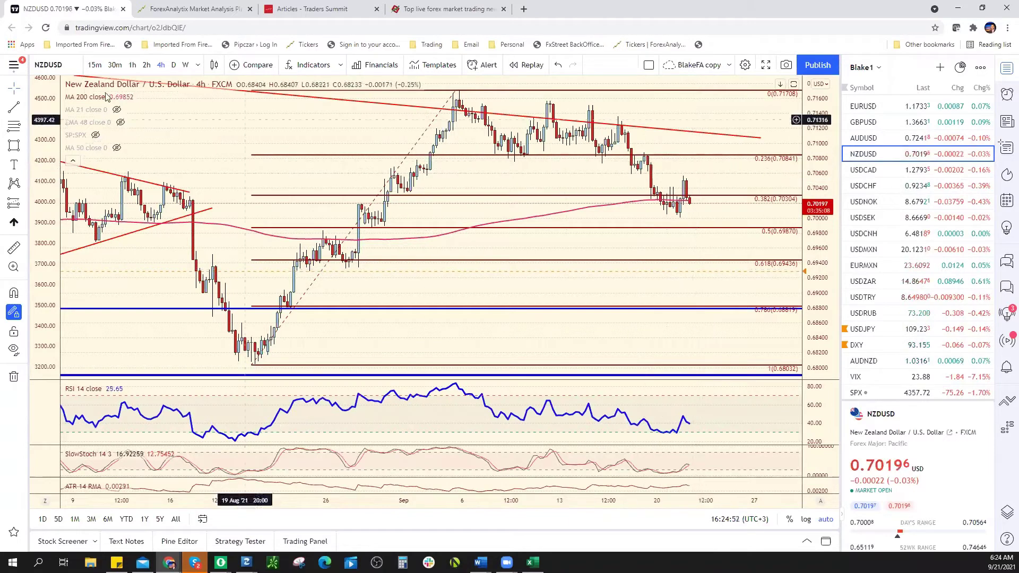
click(14, 145)
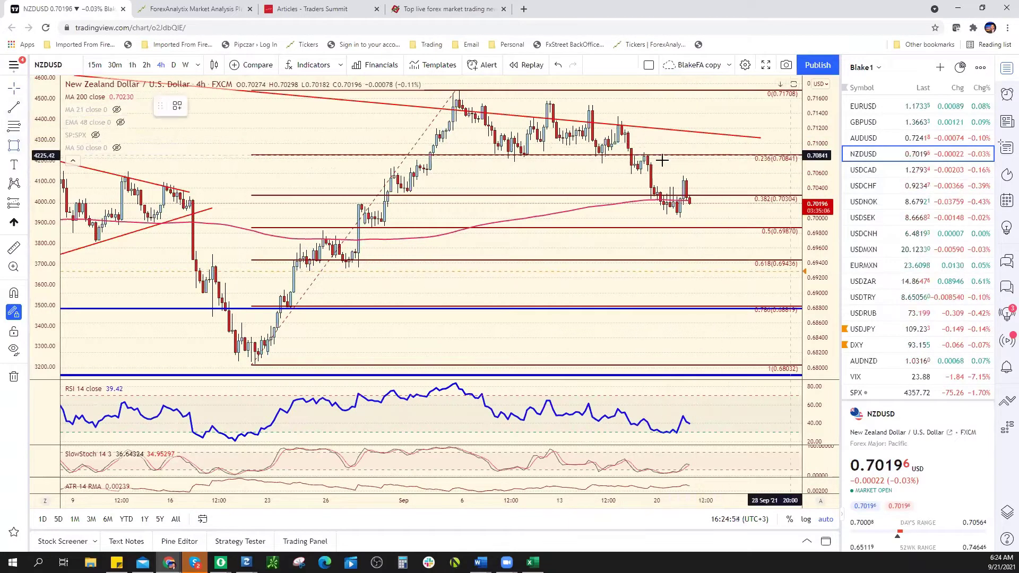
drag(631, 174, 722, 173)
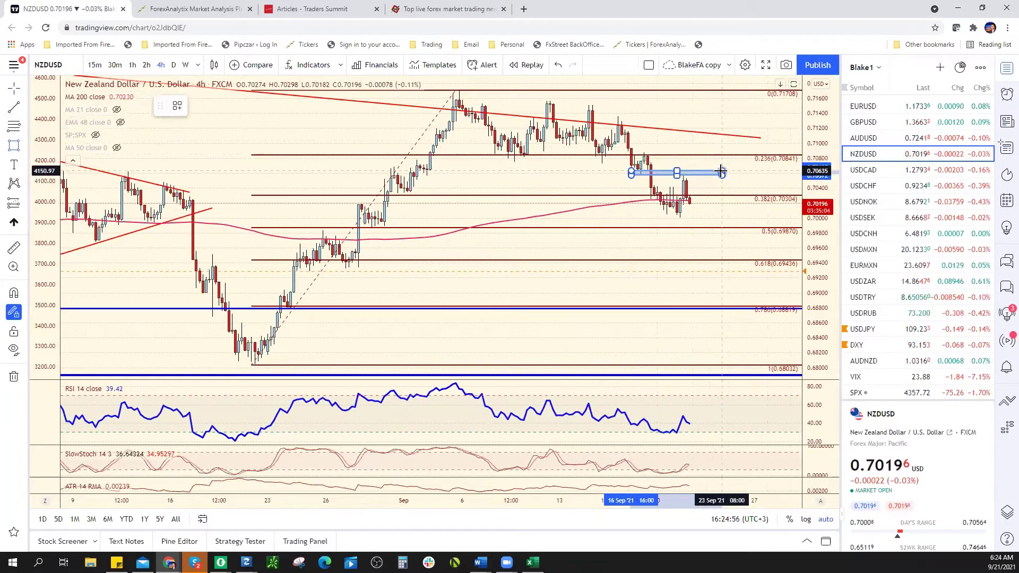
drag(511, 164, 735, 154)
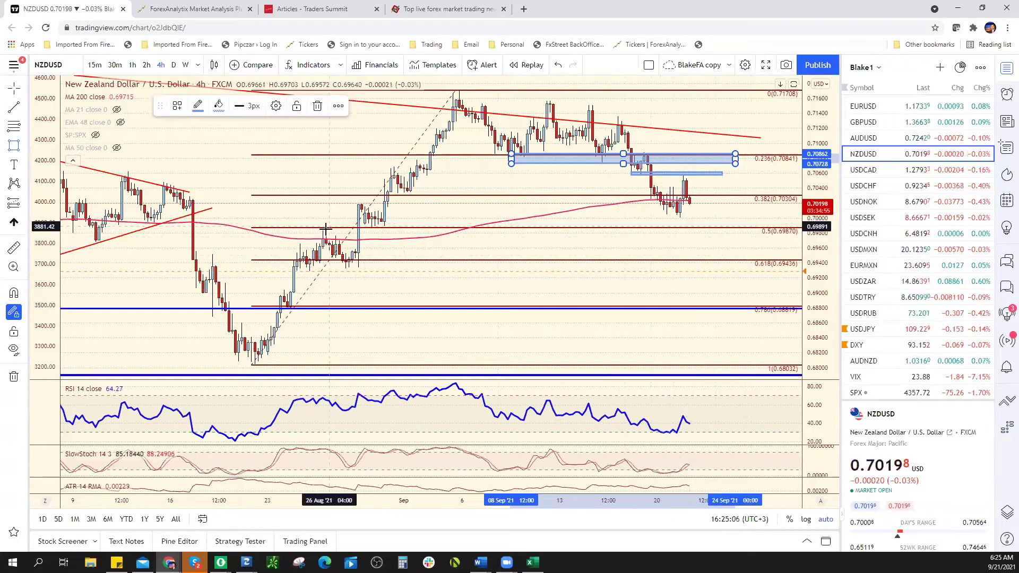
drag(325, 229, 794, 228)
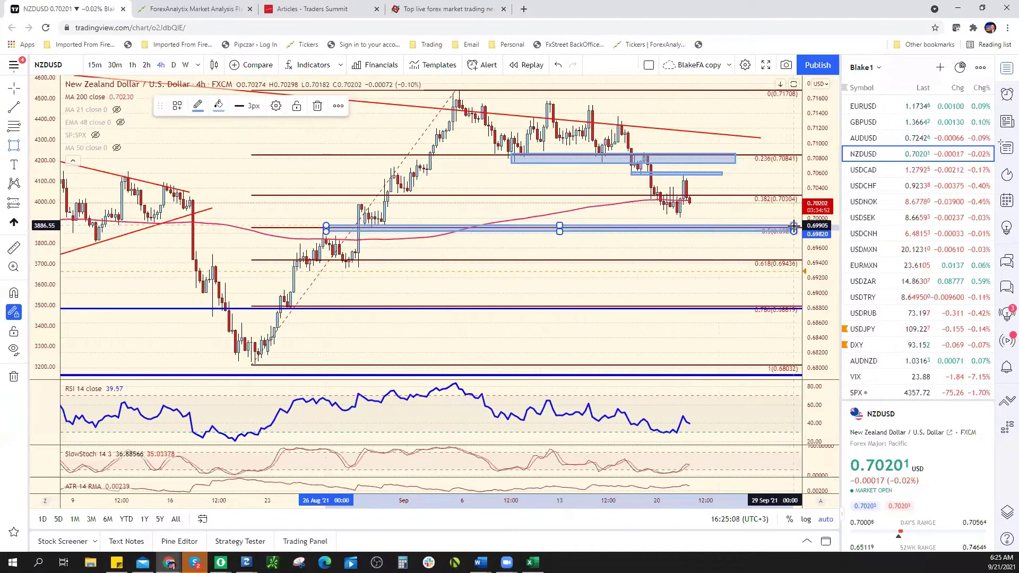
right_click(725, 180)
click(726, 185)
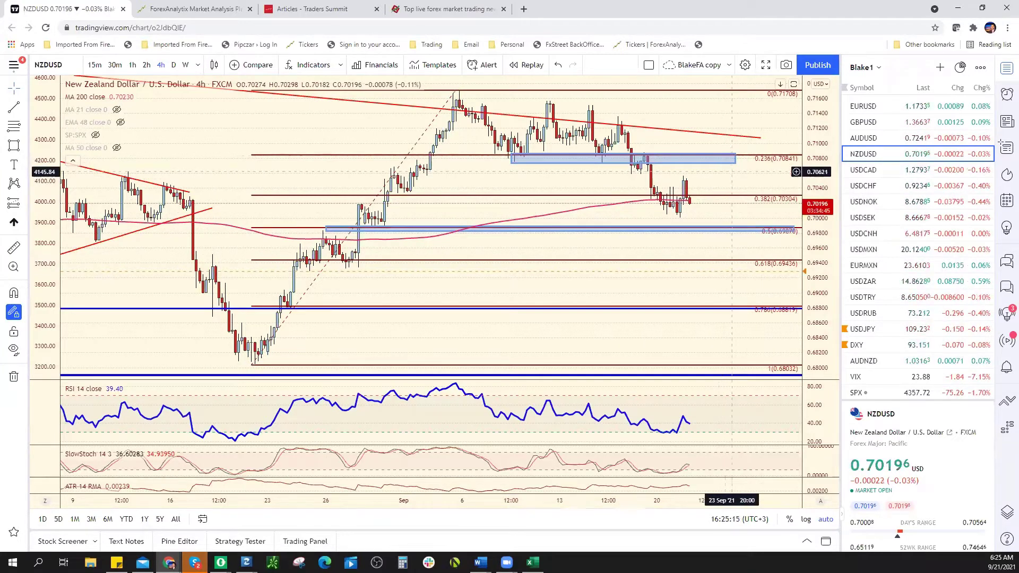
key(alt+Tab)
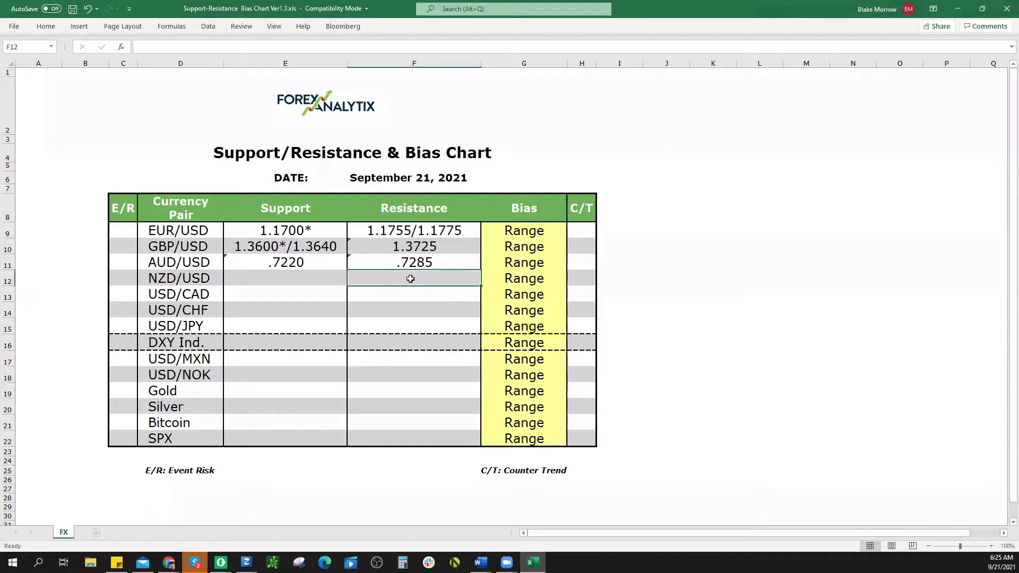
Enter NZD/USD resistance .7085 in F12 and support .6990 in E12.
text(.7085)
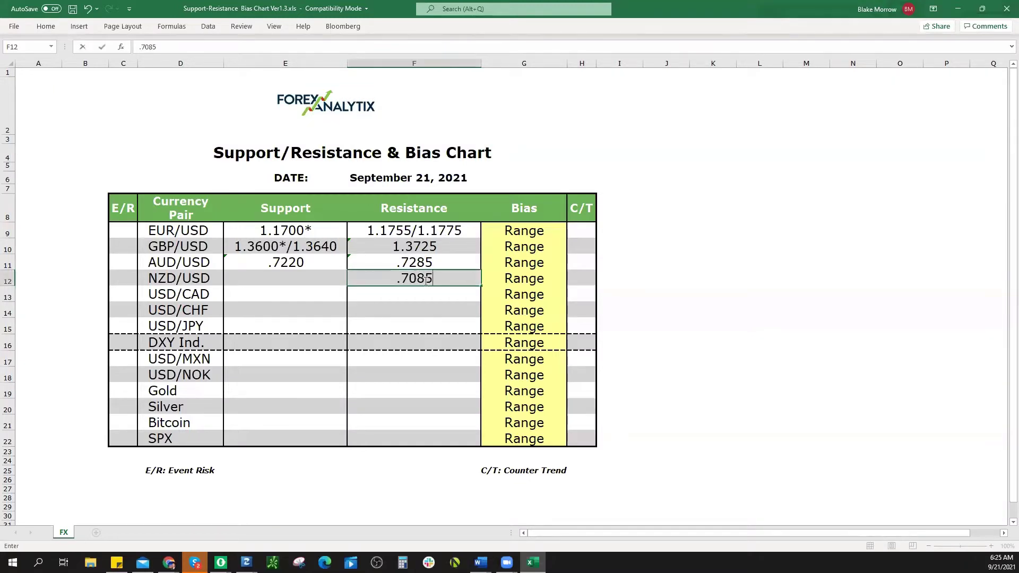
key(alt+Tab)
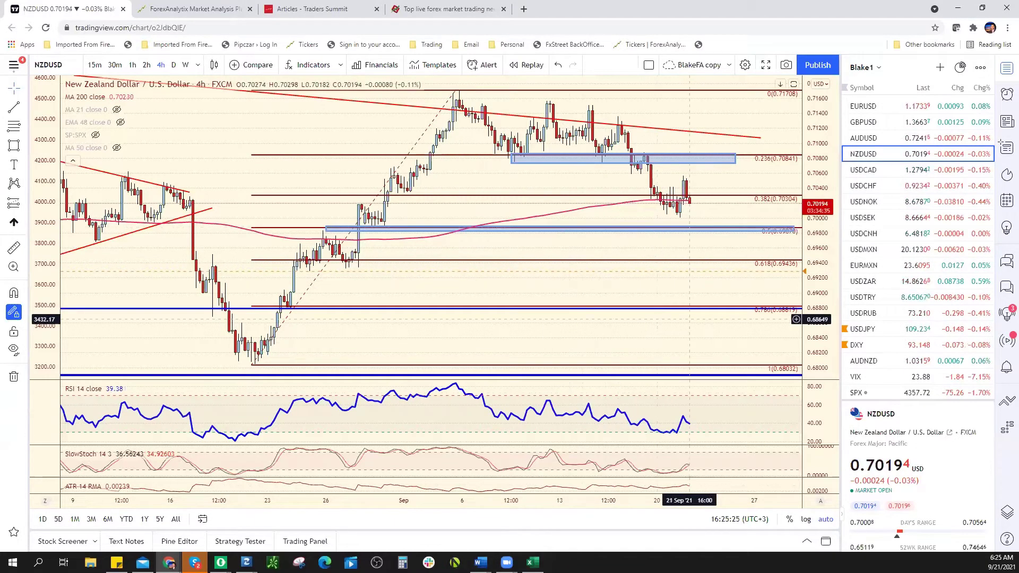
key(alt+Tab)
click(299, 287)
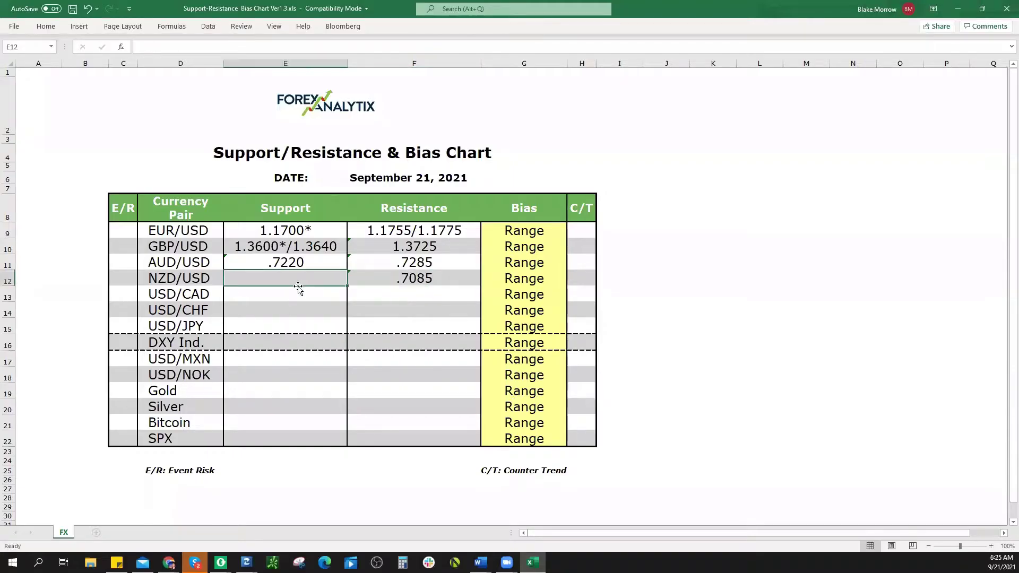
text(.6990)
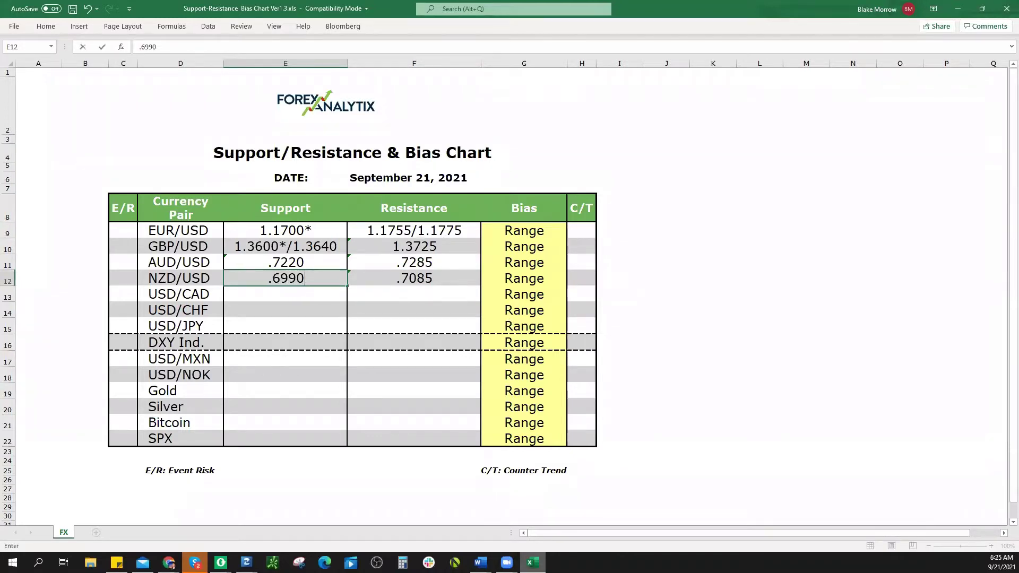
key(alt+Tab)
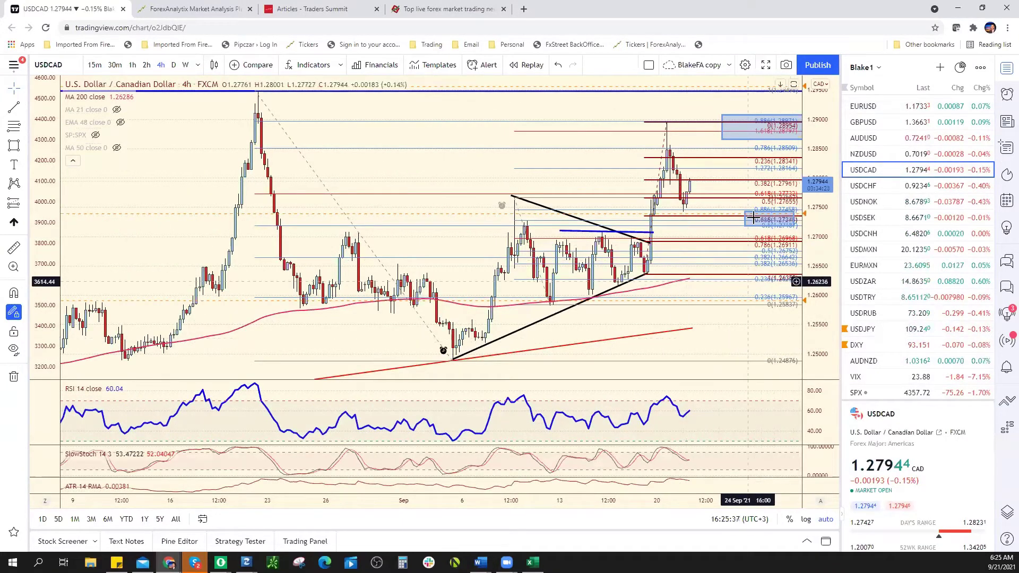
Study the USDCAD Fibonacci levels and zones near 1.2740 and 1.2890, discarding a trial box.
right_click(741, 276)
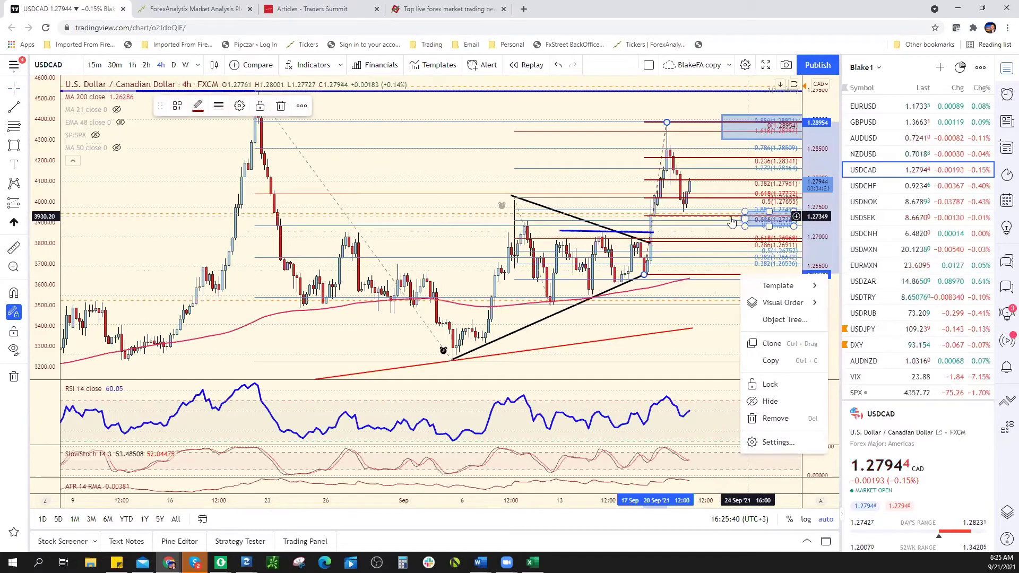
click(708, 346)
drag(708, 346, 718, 342)
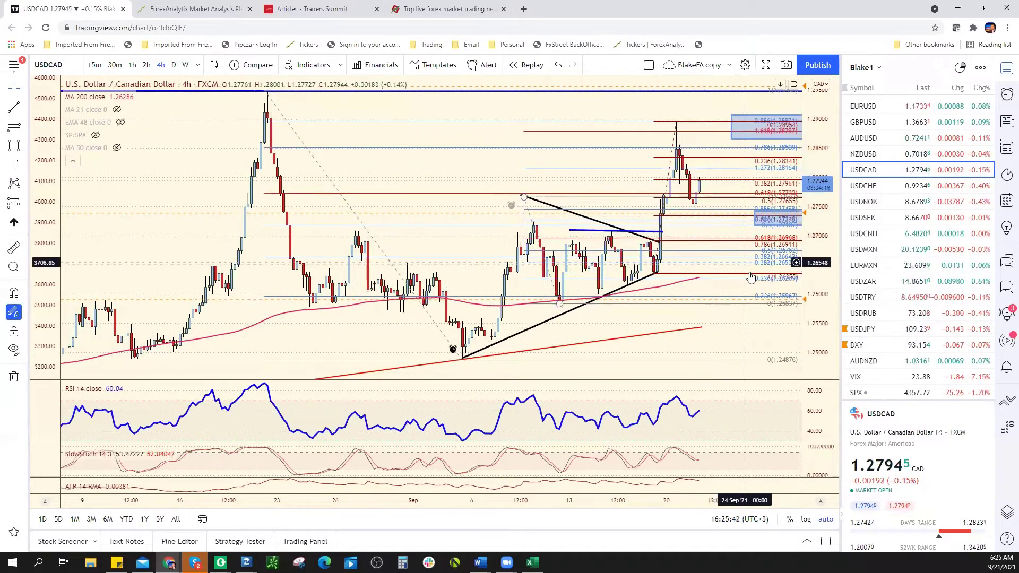
scroll(752, 277, up, 3)
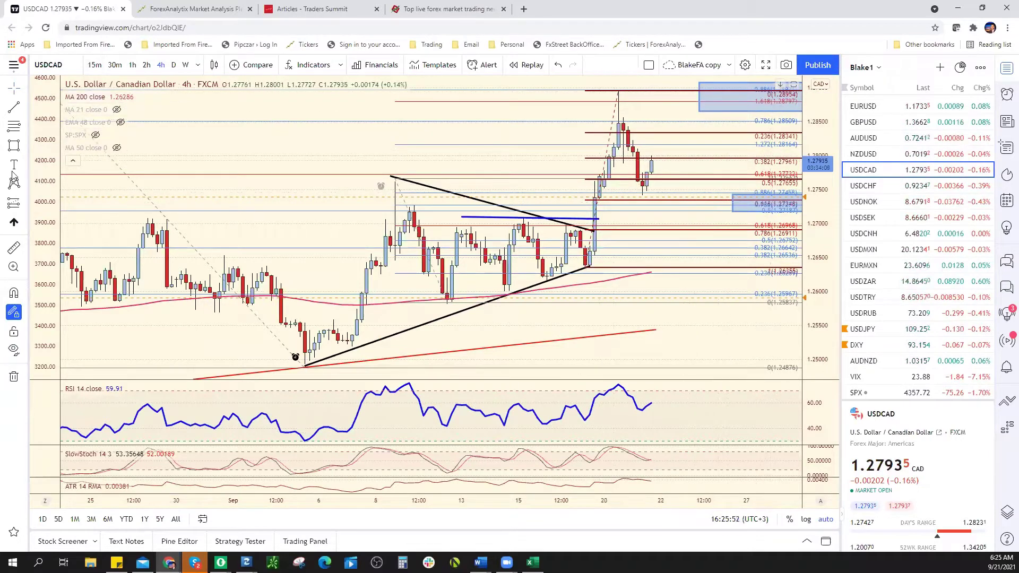
drag(324, 153, 266, 154)
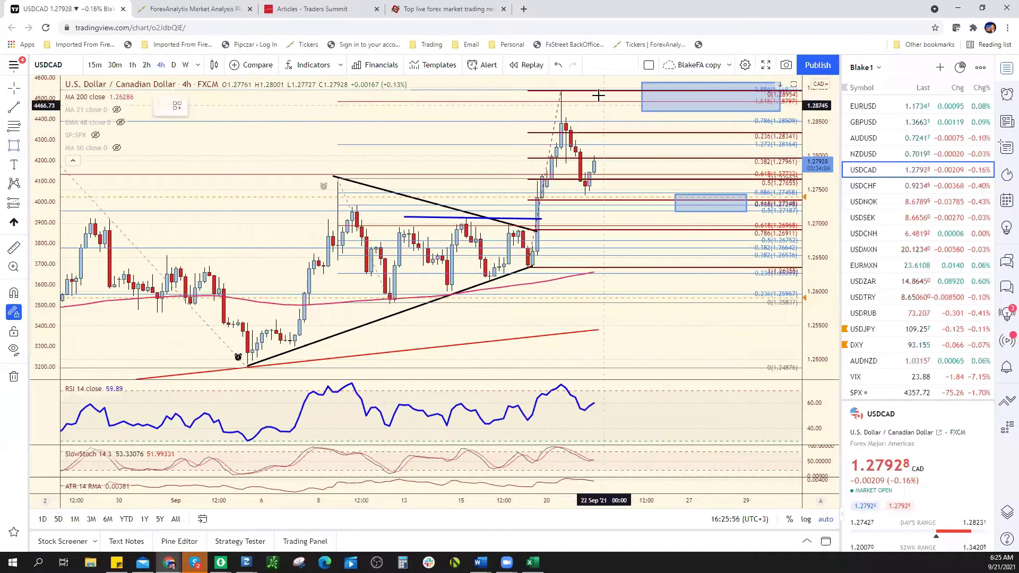
mouse_move(646, 94)
mouse_down()
mouse_move(806, 220)
mouse_move(770, 197)
mouse_up()
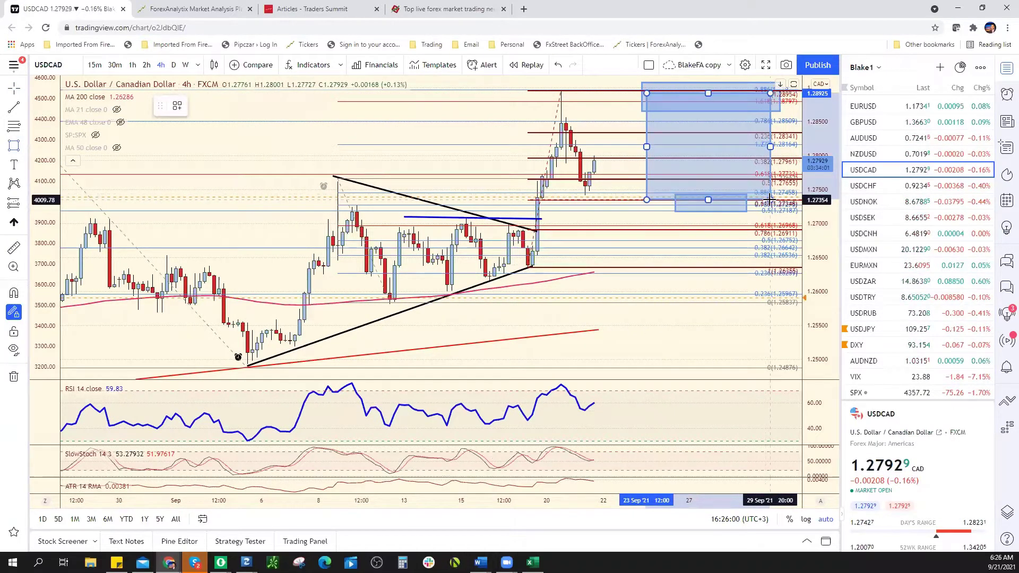
key(Escape)
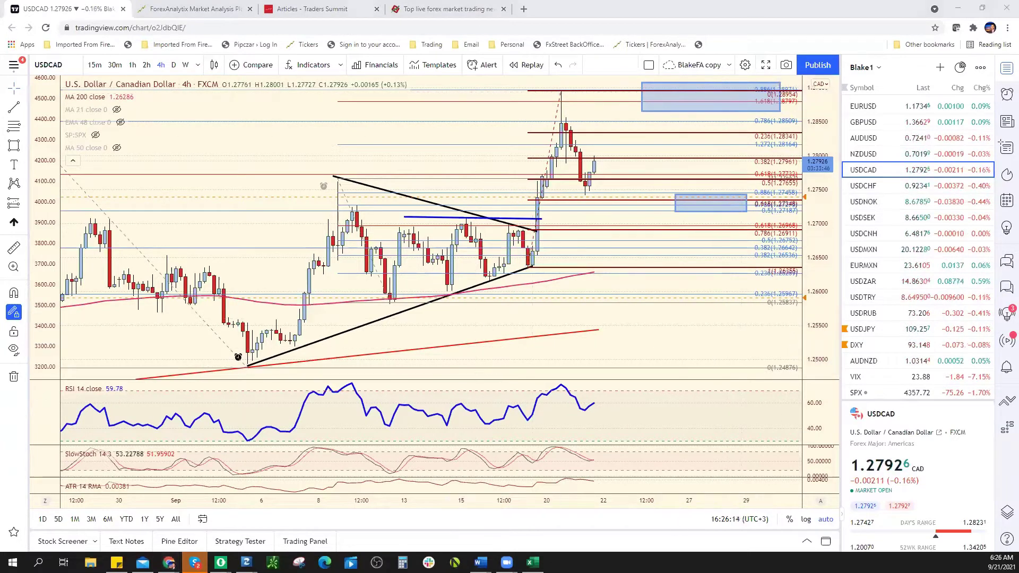
click(533, 562)
Enter USD/CAD resistance 1.2900 in F13 and support 1.2735* in E13, then minimise Excel.
click(410, 293)
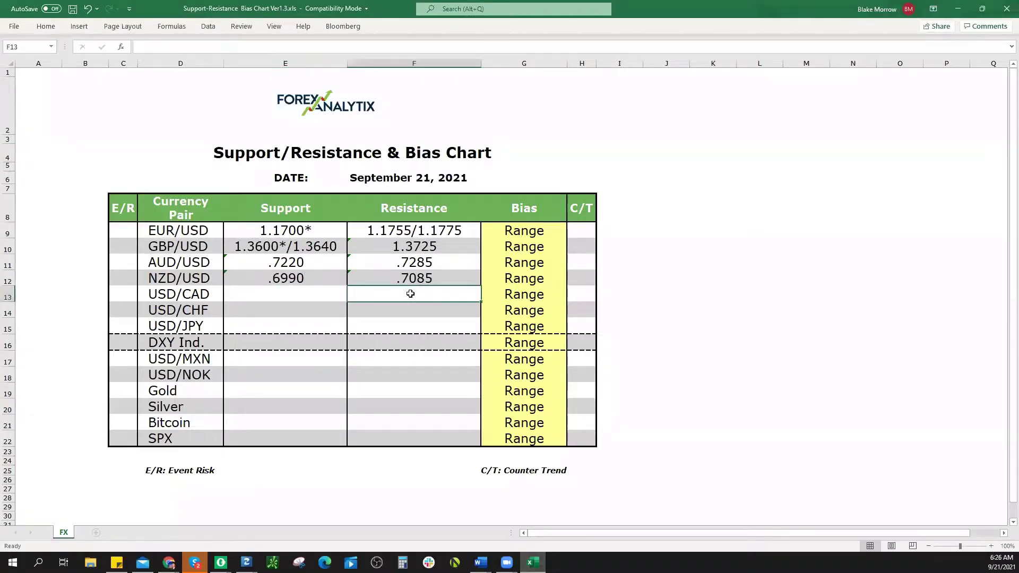
text(1.2900)
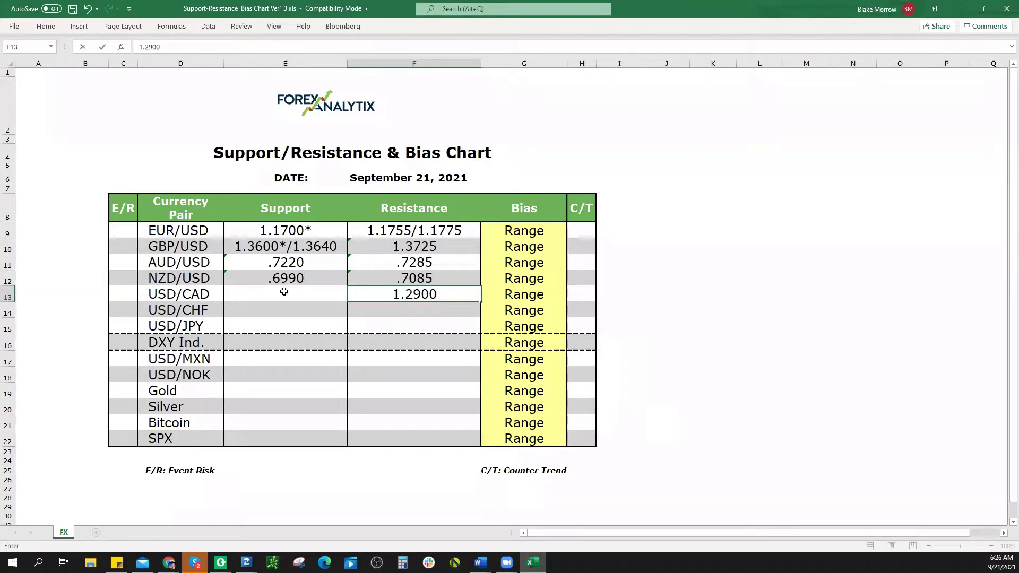
click(284, 292)
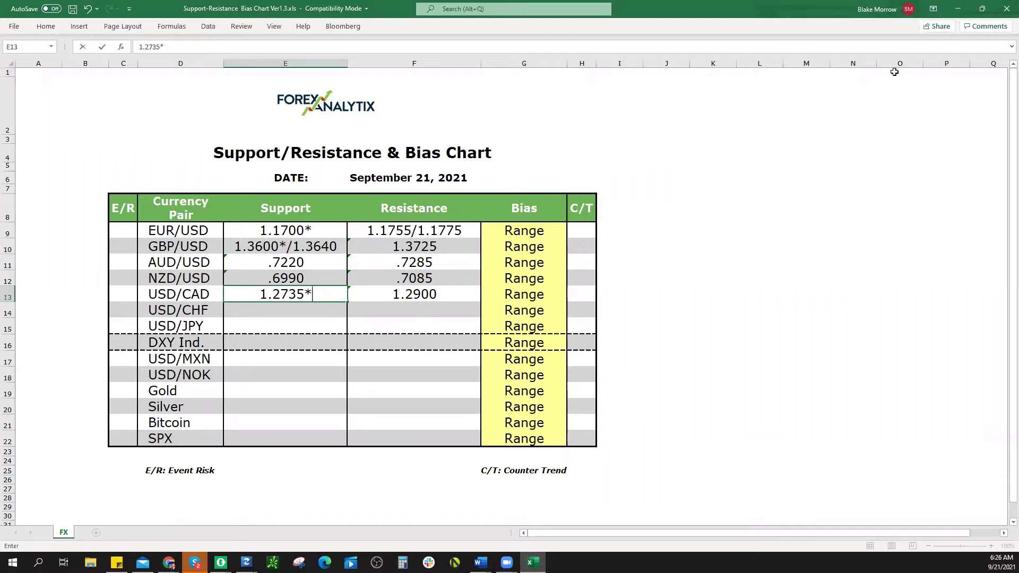
click(958, 9)
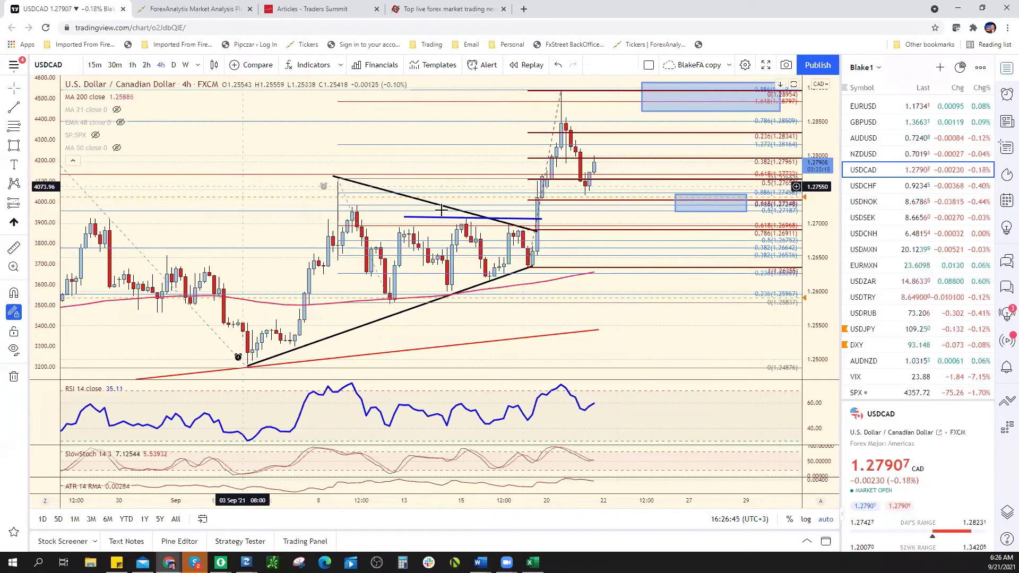
Switch the chart to USDCHF, briefly returning to USDCAD before settling on USDCHF.
click(950, 186)
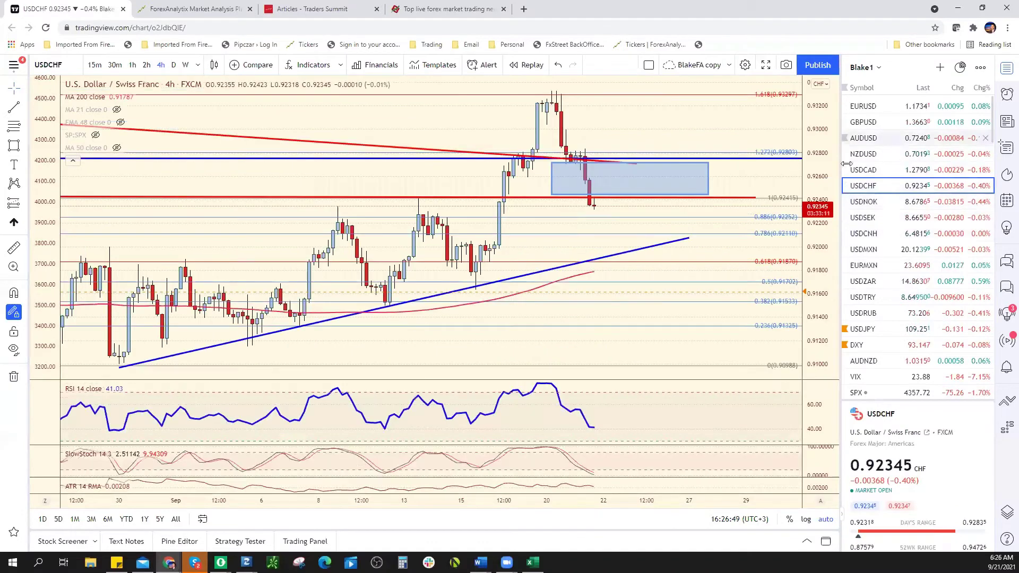
key(Up)
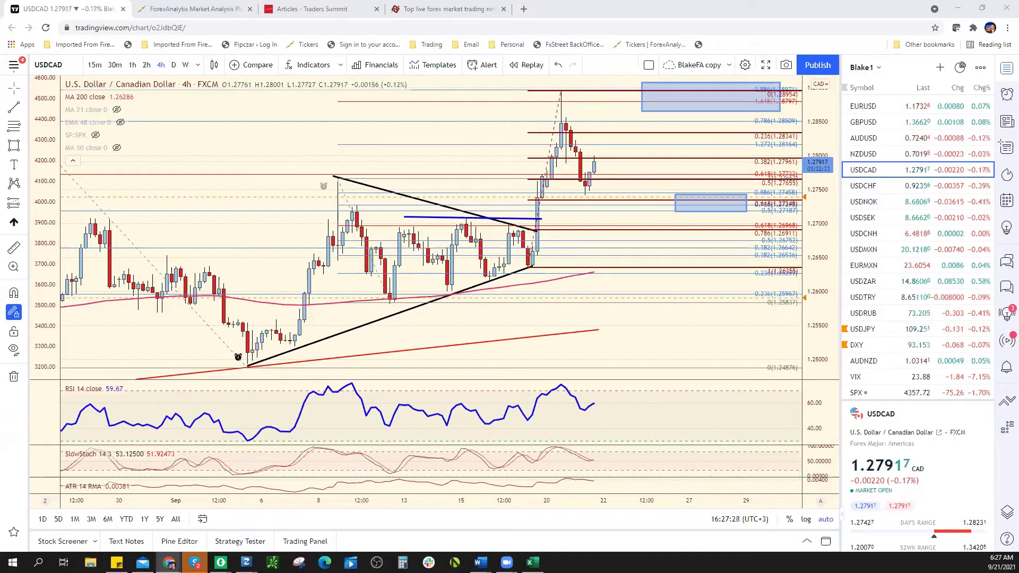
click(871, 186)
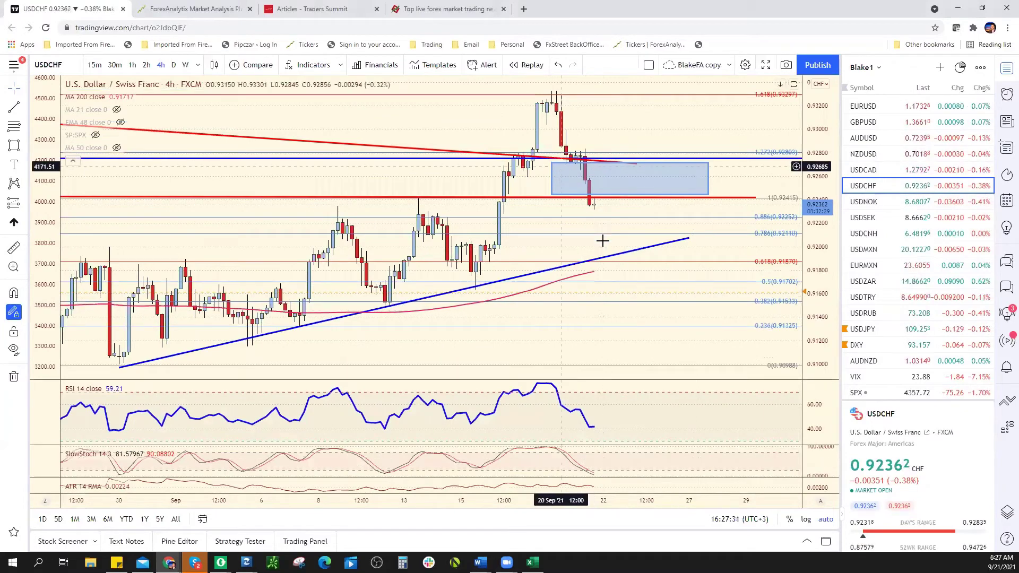
Delete the red horizontal line from the USDCHF chart.
scroll(685, 143, down, 3)
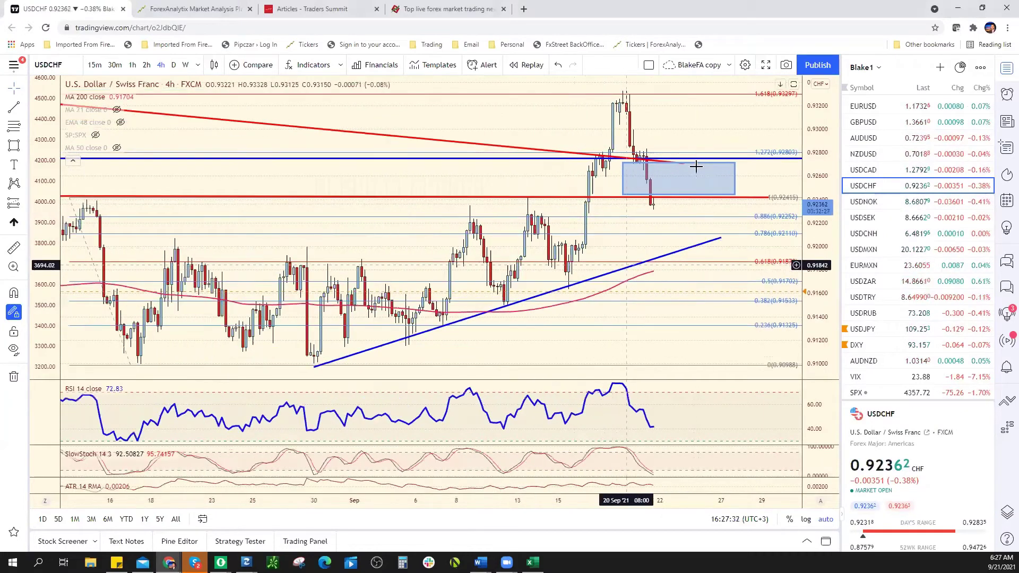
scroll(684, 143, down, 1)
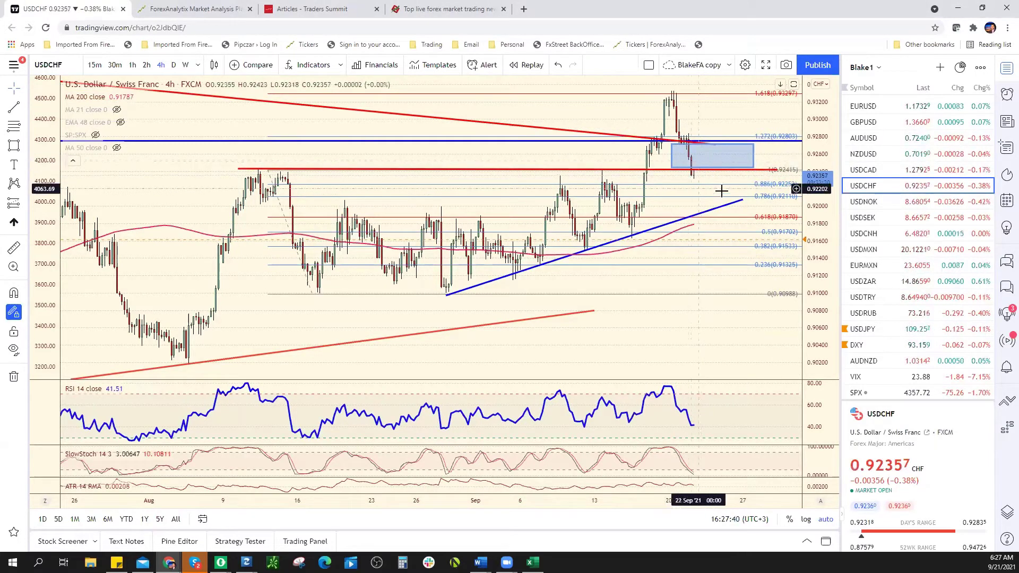
right_click(248, 170)
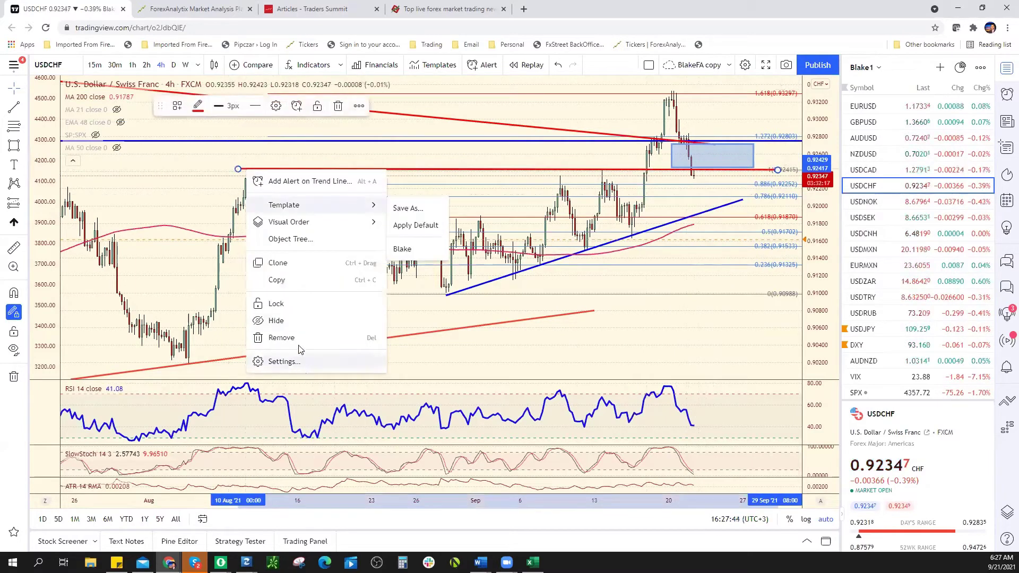
click(335, 338)
Trim the blue level line so it starts at the July high.
scroll(545, 302, down, 3)
scroll(540, 308, down, 3)
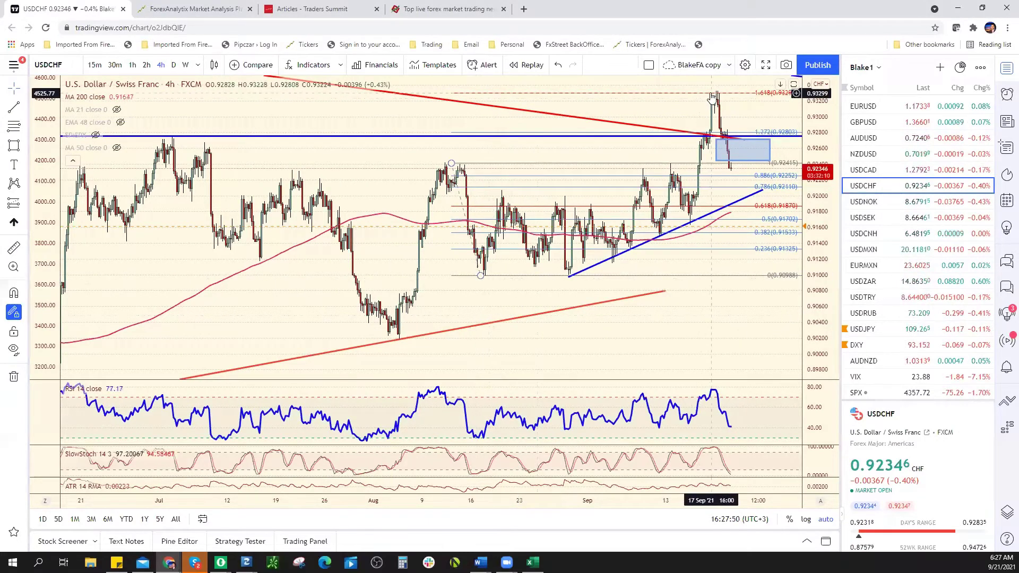
scroll(694, 173, down, 5)
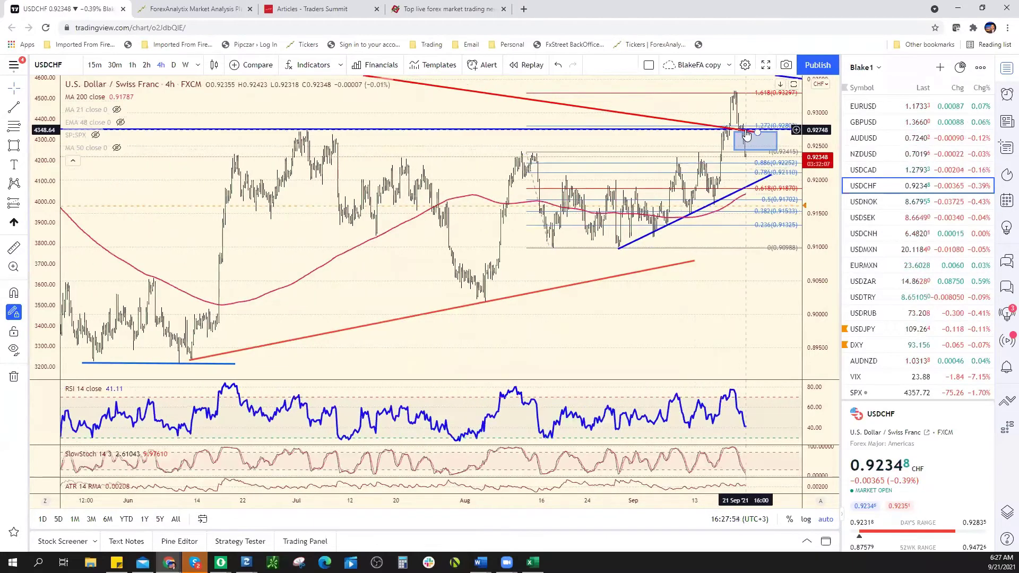
scroll(402, 159, down, 5)
scroll(406, 201, down, 2)
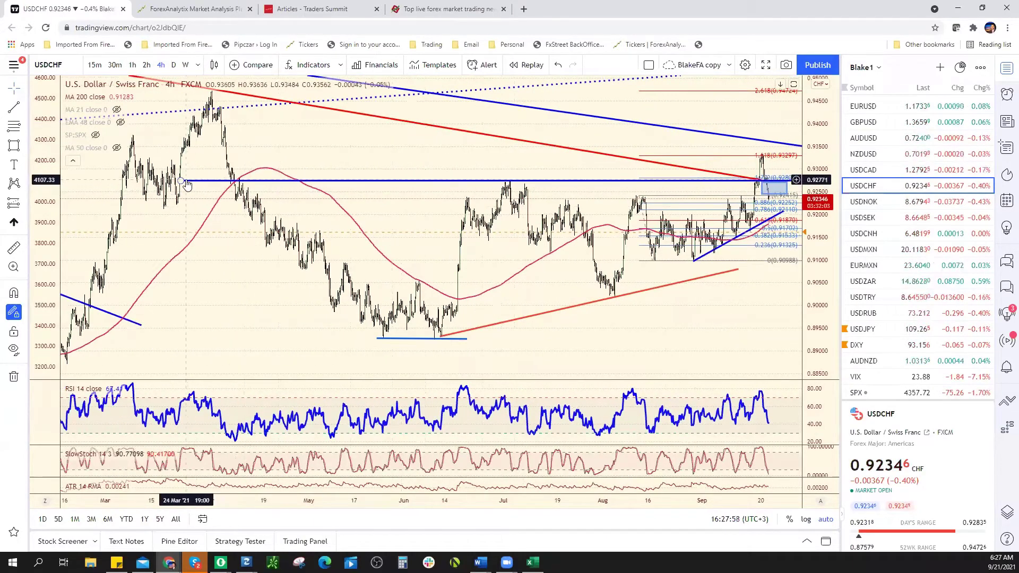
mouse_move(186, 182)
mouse_down()
mouse_move(553, 181)
mouse_move(507, 181)
mouse_up()
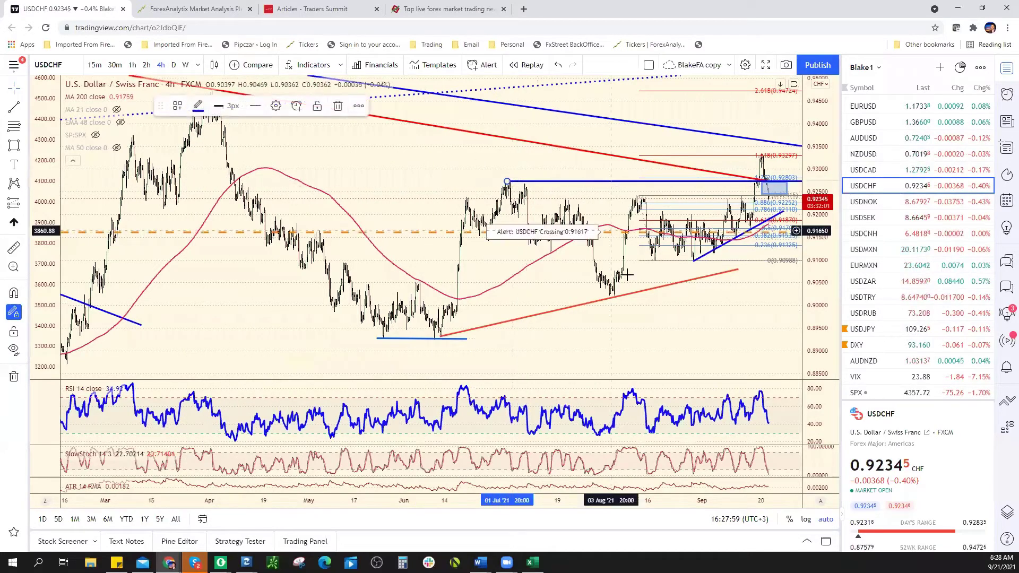
click(627, 275)
Delete the blue box near the price peak and extend the rising trendline up and right.
scroll(546, 136, up, 3)
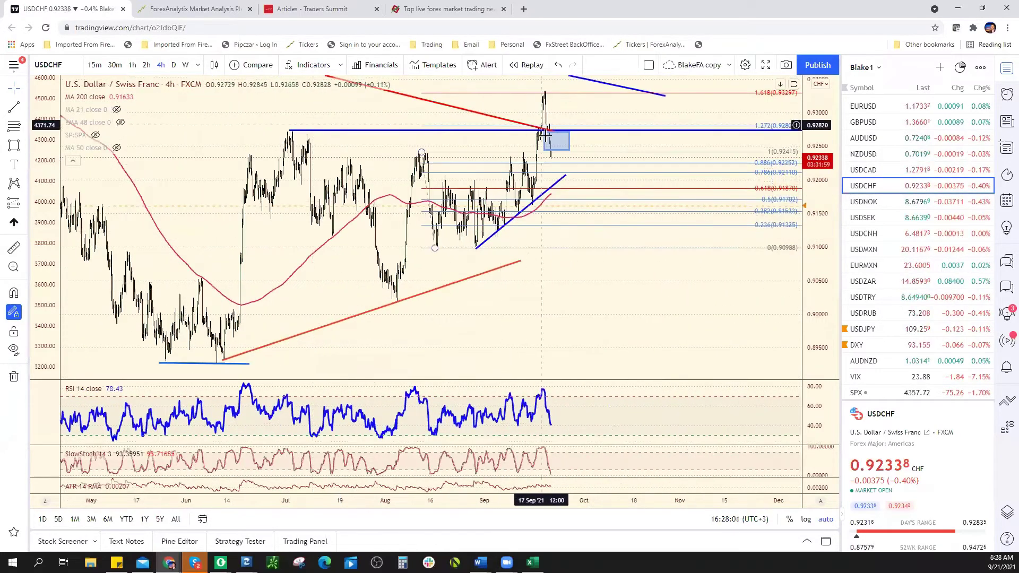
scroll(546, 136, up, 3)
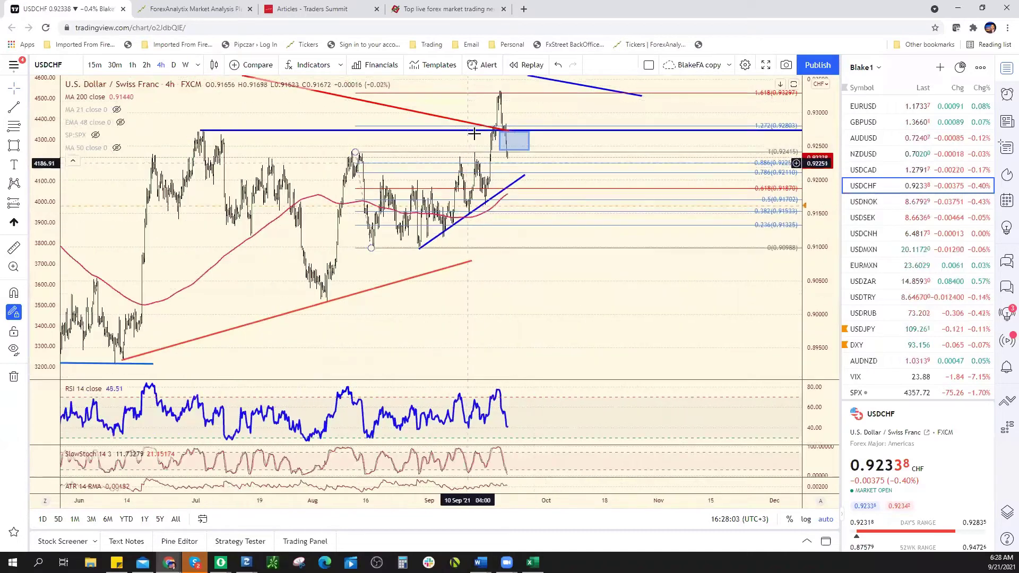
click(518, 142)
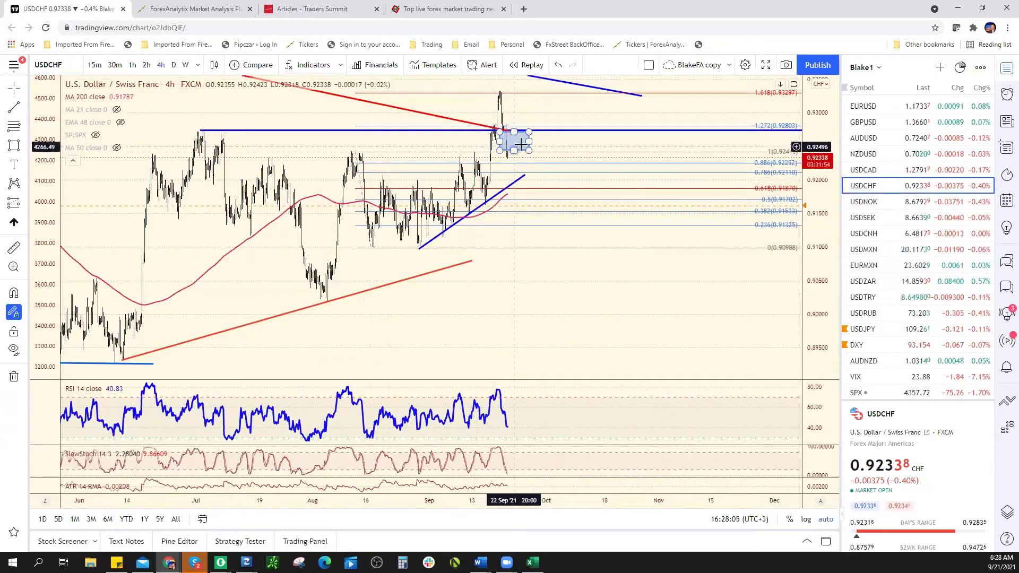
right_click(529, 143)
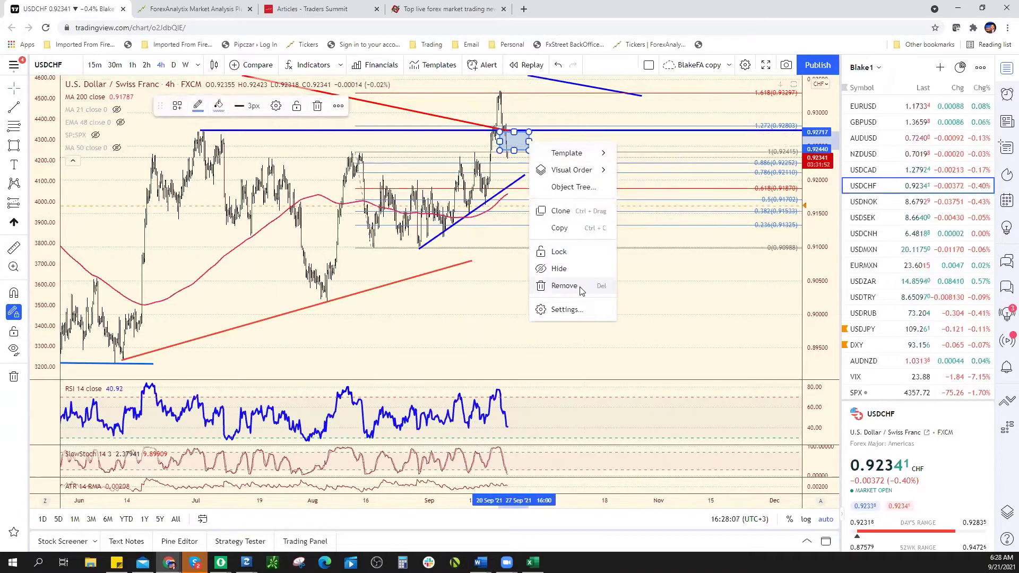
click(564, 286)
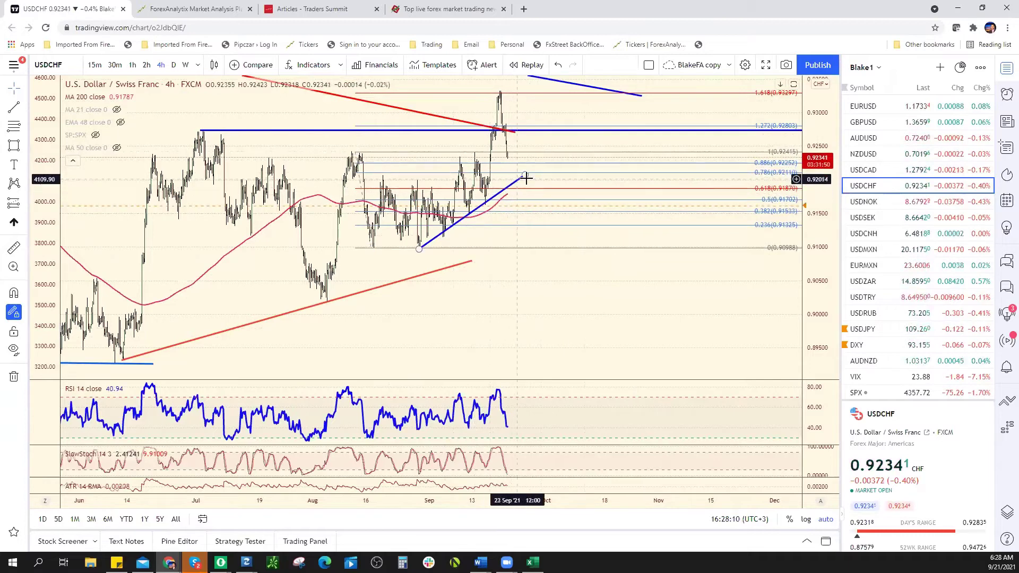
drag(526, 178, 575, 147)
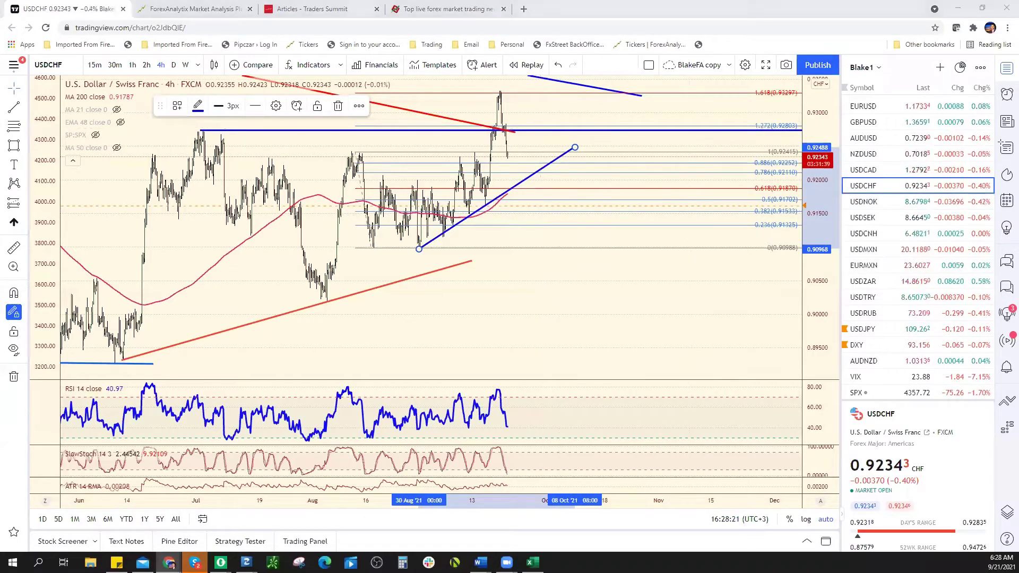
key(alt+Tab)
Enter USD/CHF support .9200 in E14 and resistance .9280 in F14.
click(285, 311)
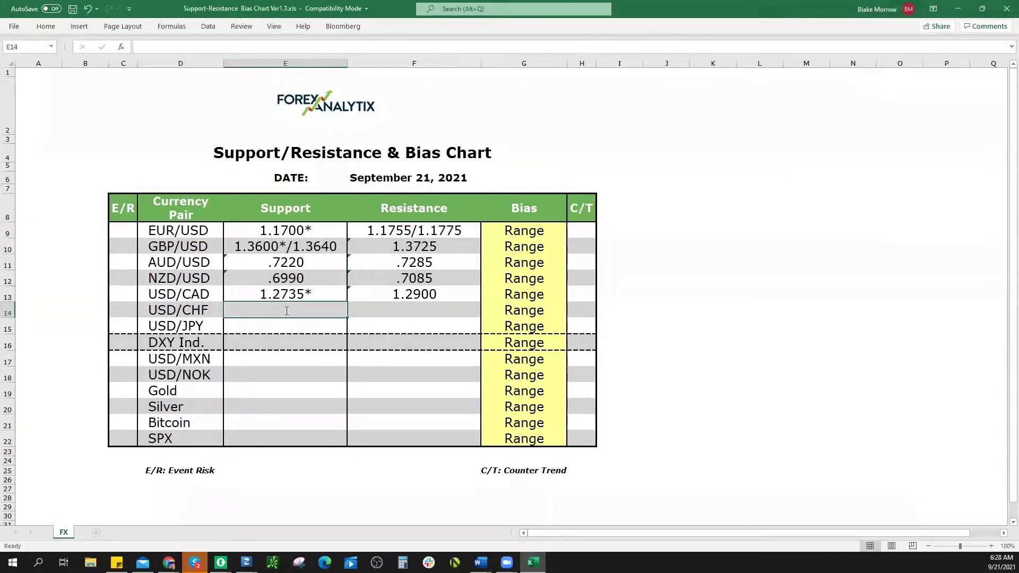
text(.9200)
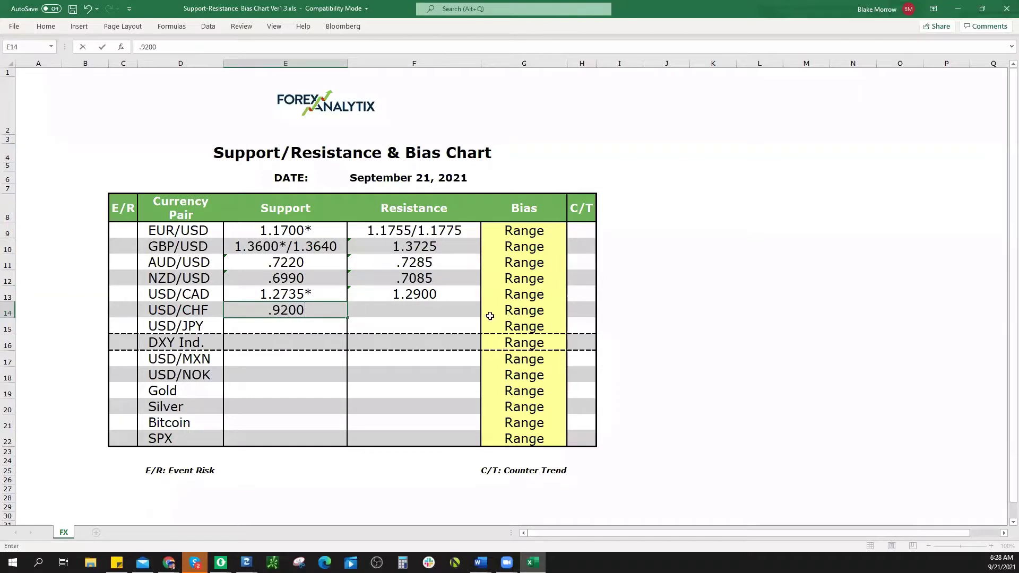
click(449, 306)
text(.9280)
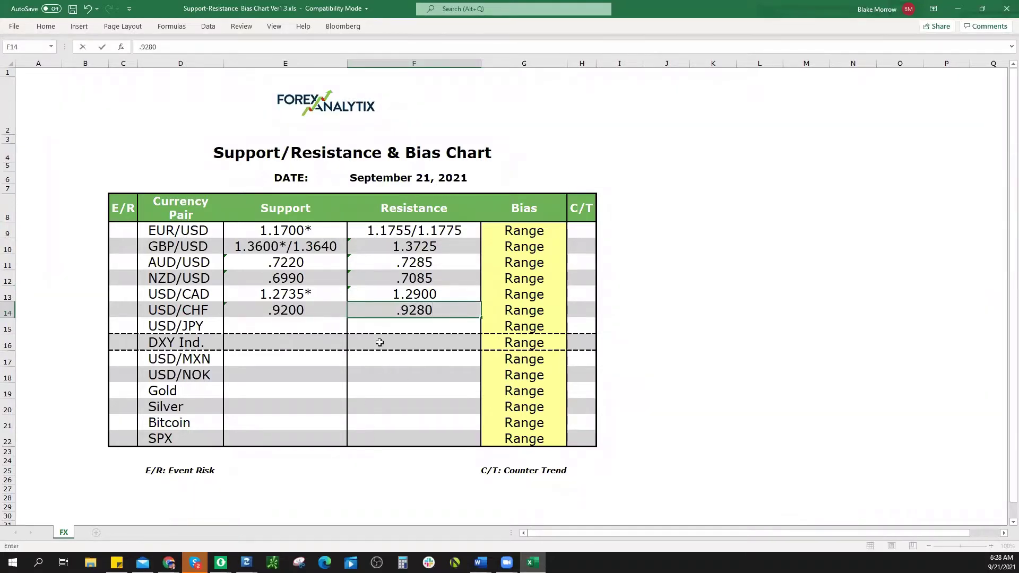
click(730, 346)
key(alt+Tab)
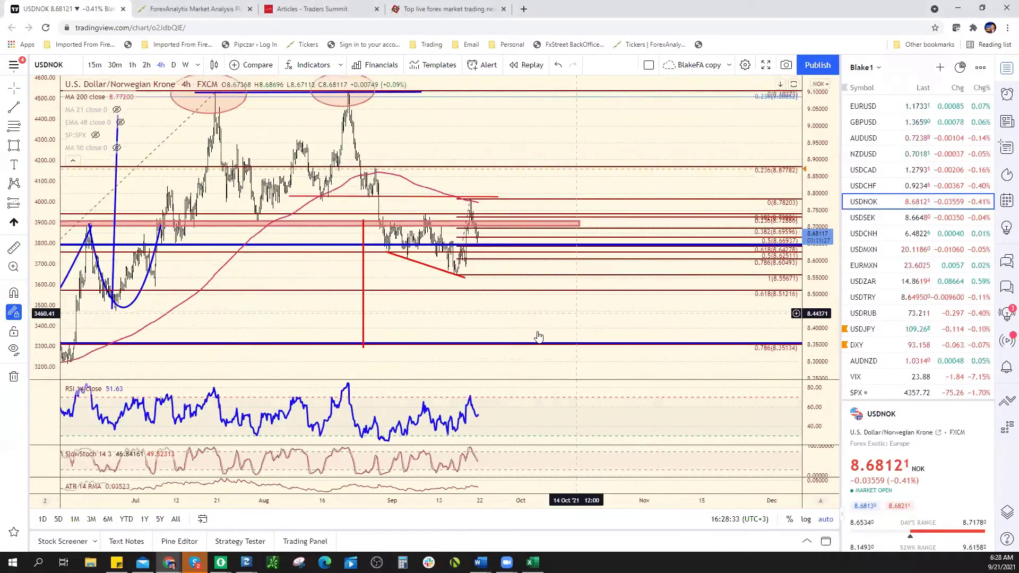
right_click(524, 347)
click(543, 289)
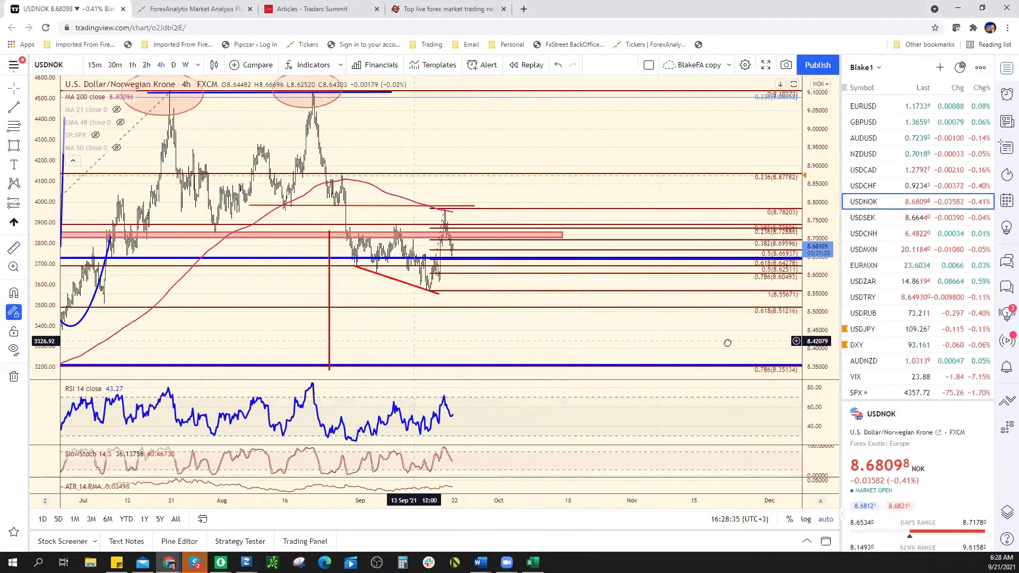
scroll(666, 326, up, 5)
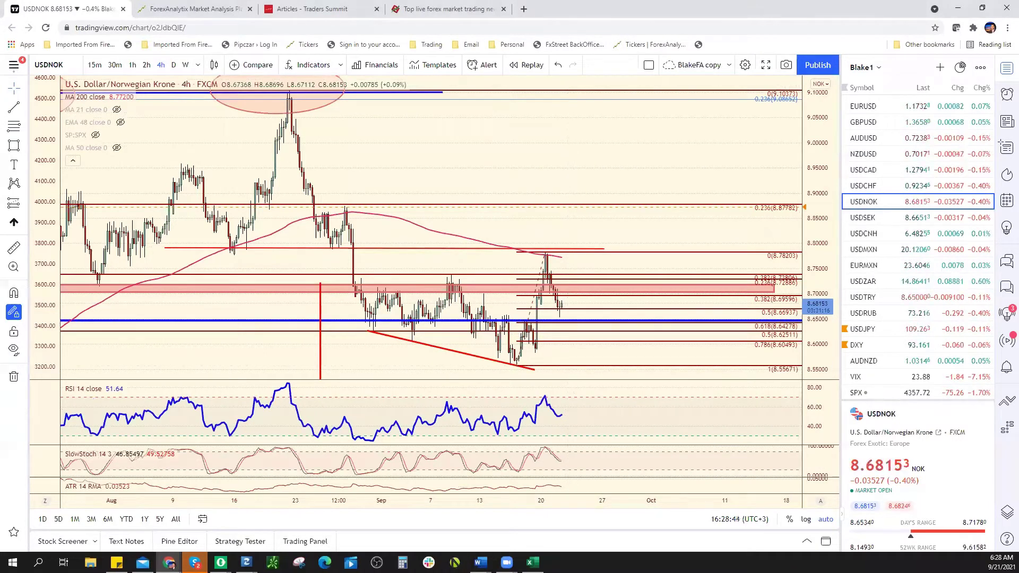
key(alt+Tab)
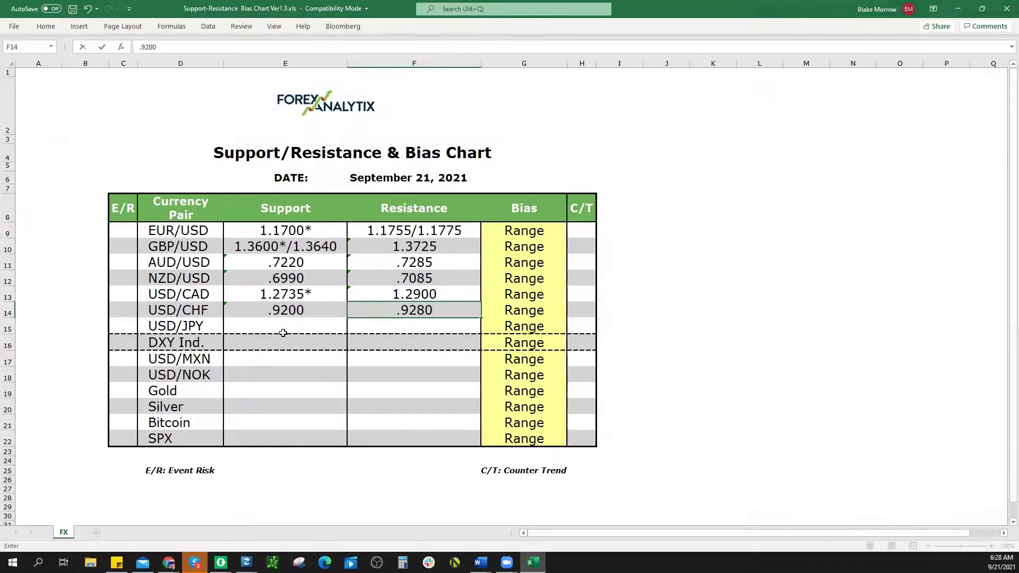
click(279, 374)
text(8)
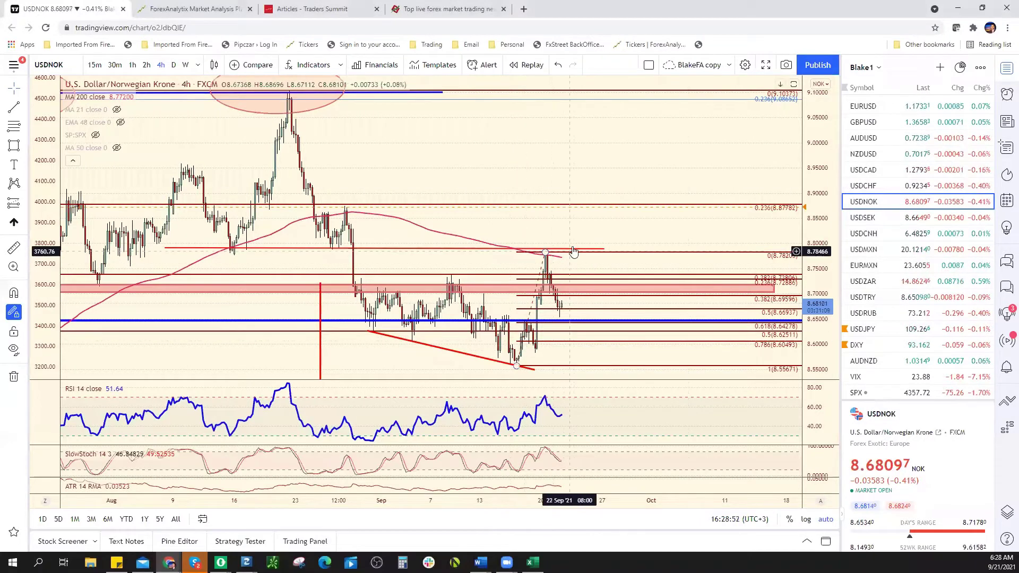
drag(524, 348, 592, 231)
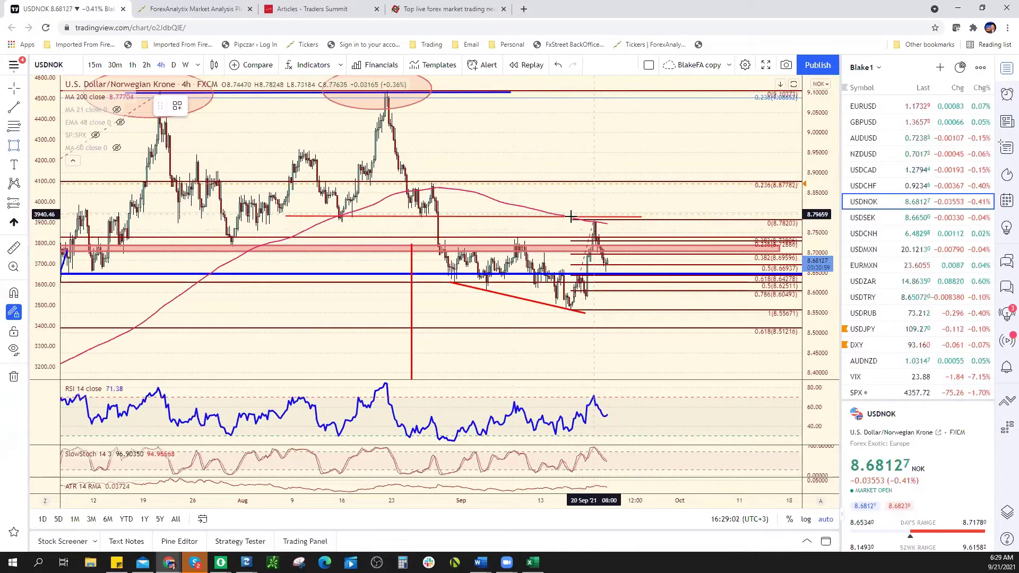
drag(582, 220, 611, 236)
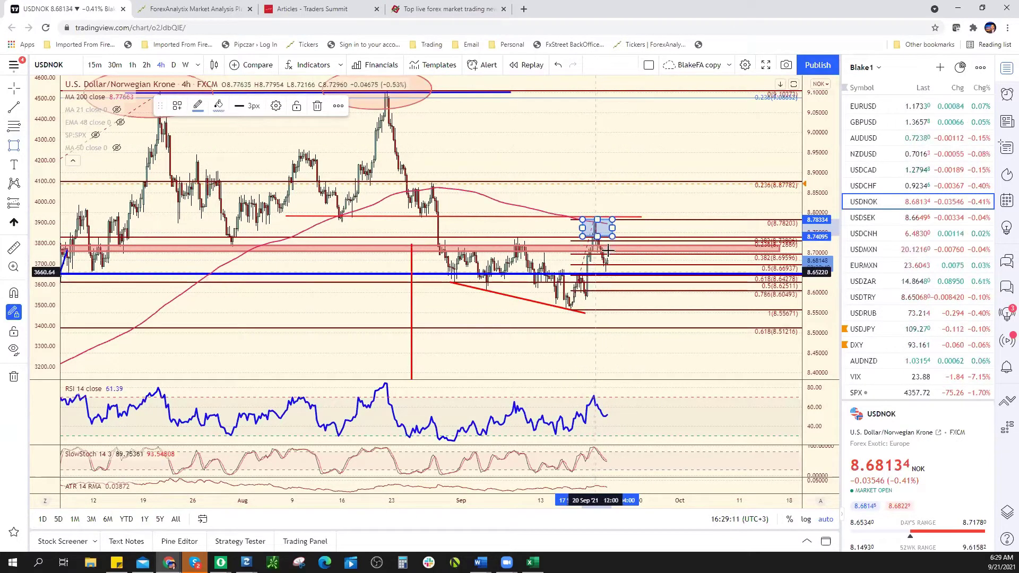
right_click(598, 234)
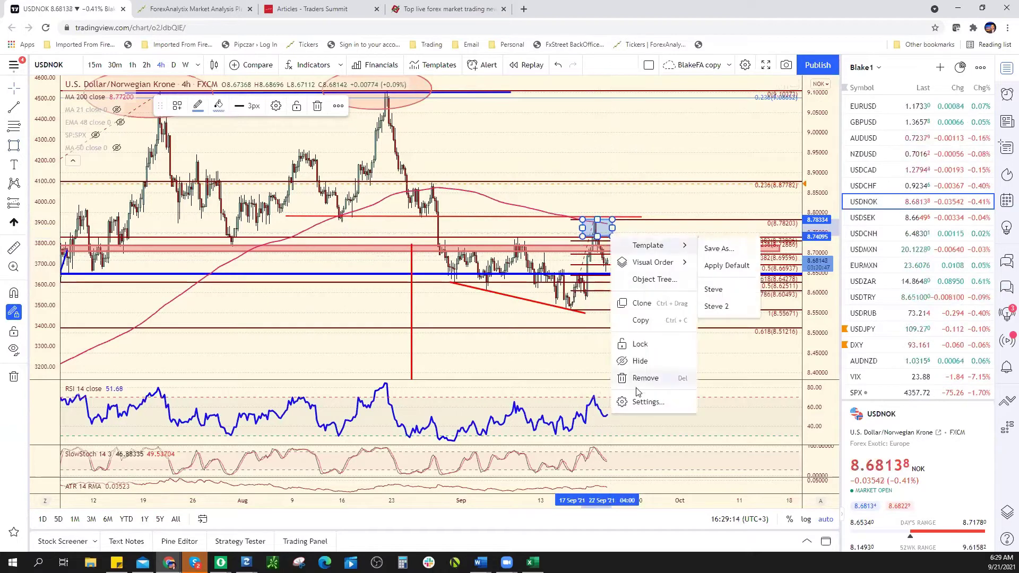
click(645, 376)
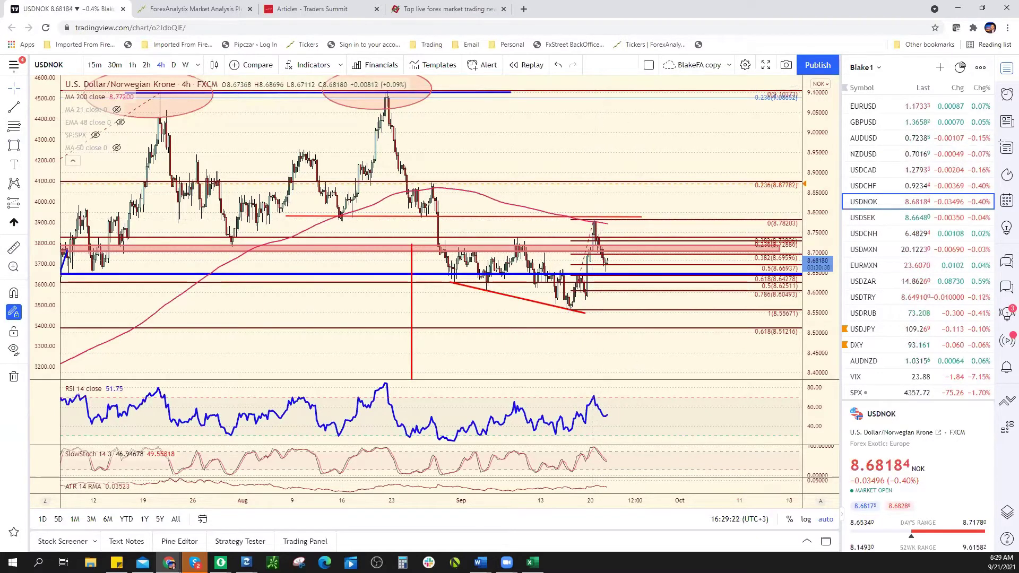
Record USD/NOK support 8.6500 in E18 and resistance 8.8000 in F18.
key(alt+Tab)
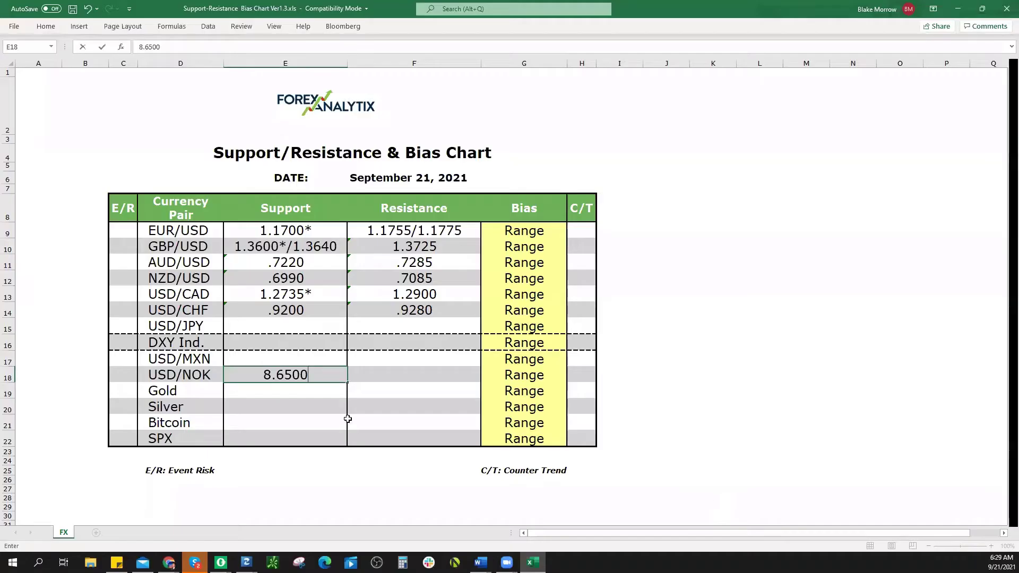
click(405, 372)
text(8.)
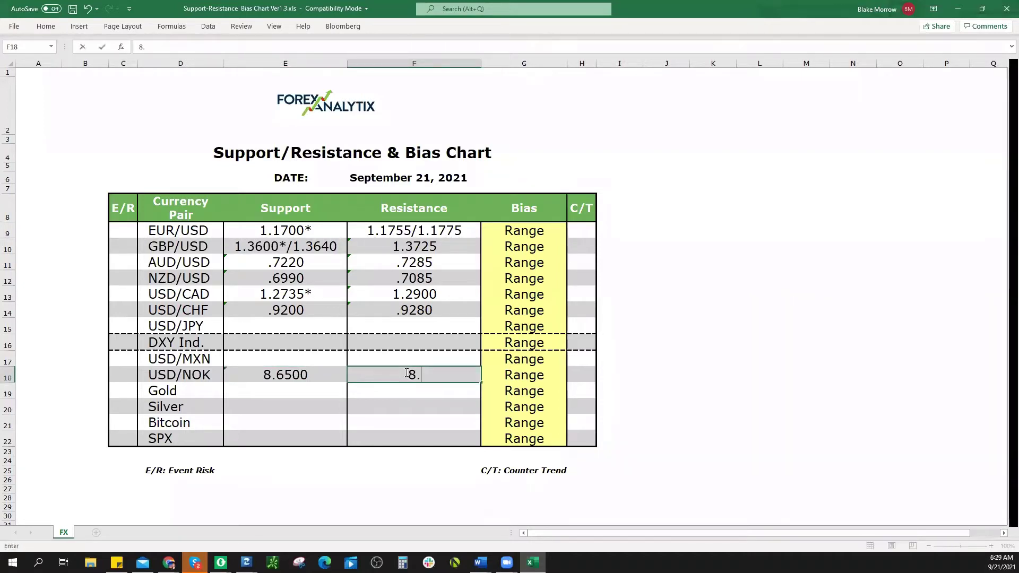
text(8000)
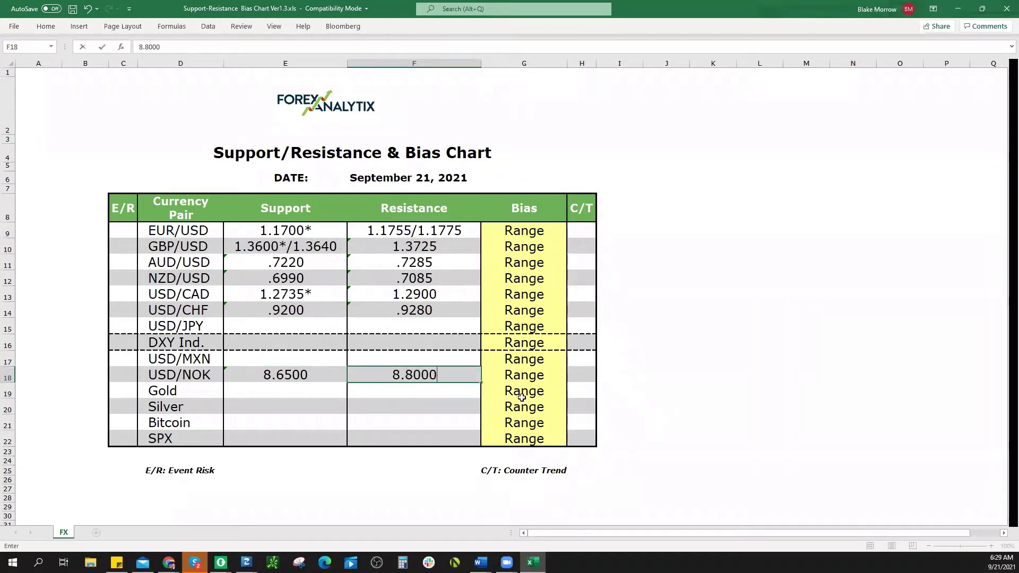
click(529, 379)
Try Bearish for the USD/NOK bias, restore it to Range, then minimize Excel.
click(571, 377)
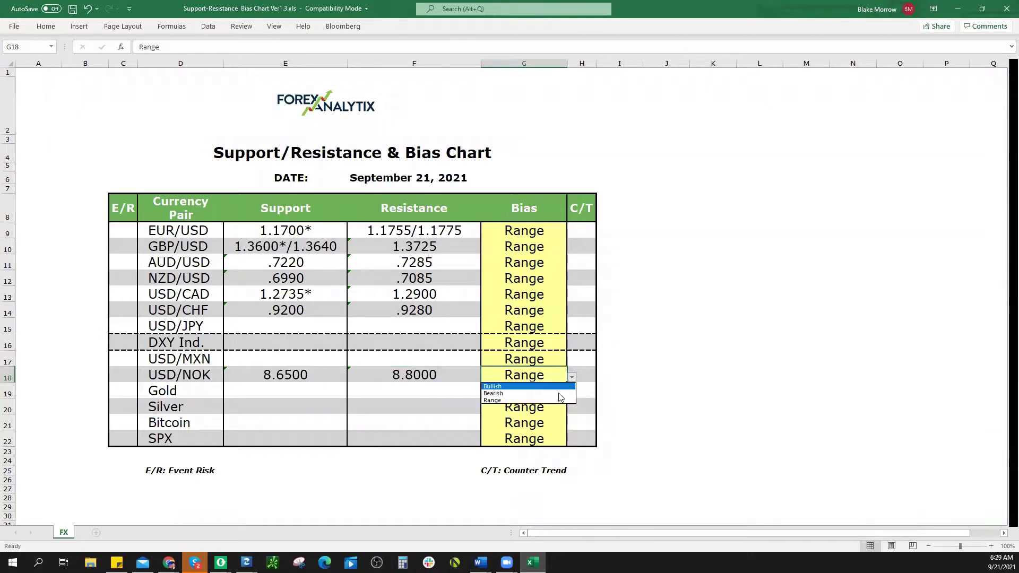
click(558, 395)
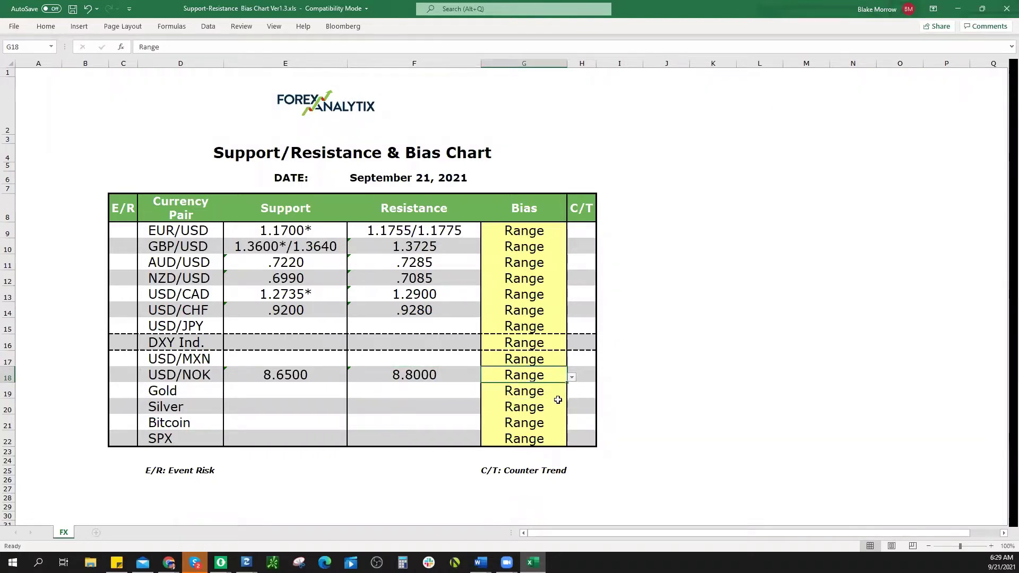
click(572, 377)
click(554, 399)
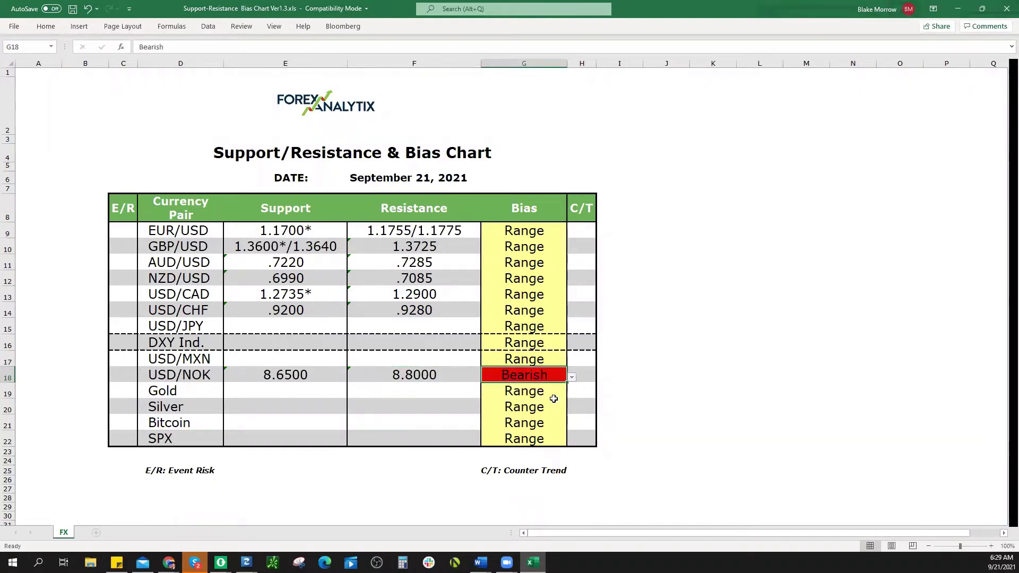
click(572, 376)
click(556, 402)
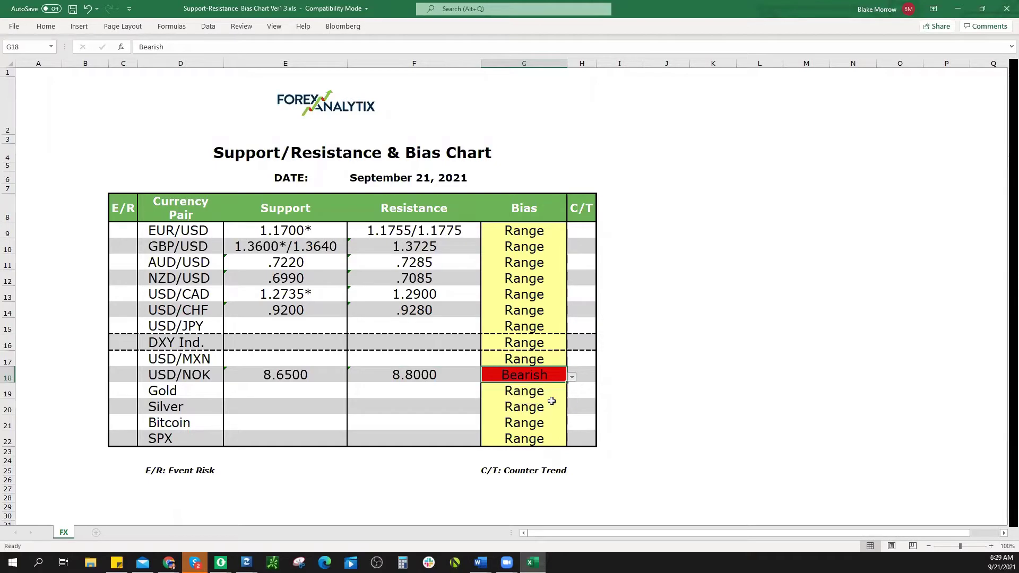
click(956, 8)
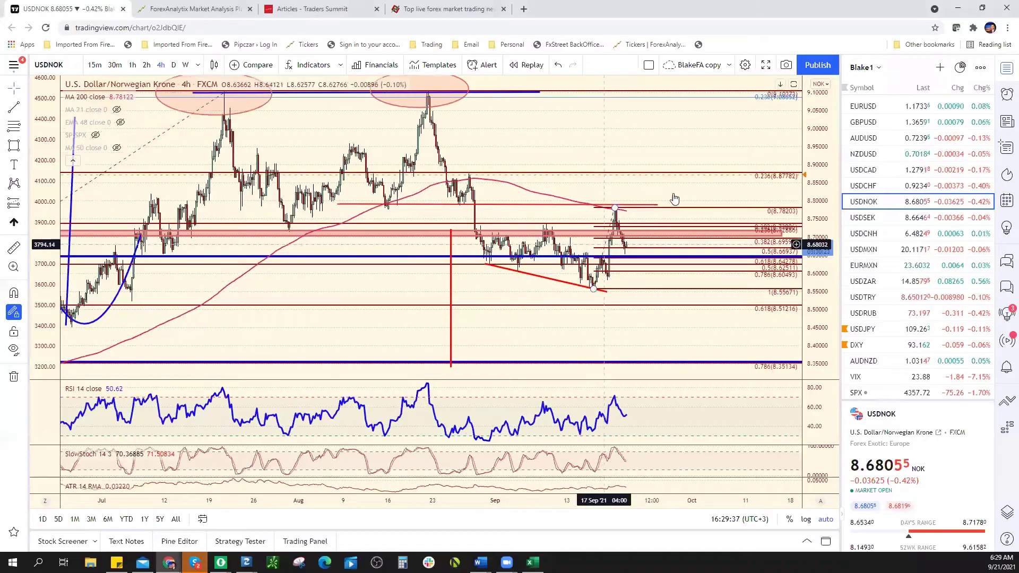
Zoom the USDNOK chart out and back in to review its wider history.
scroll(675, 199, down, 5)
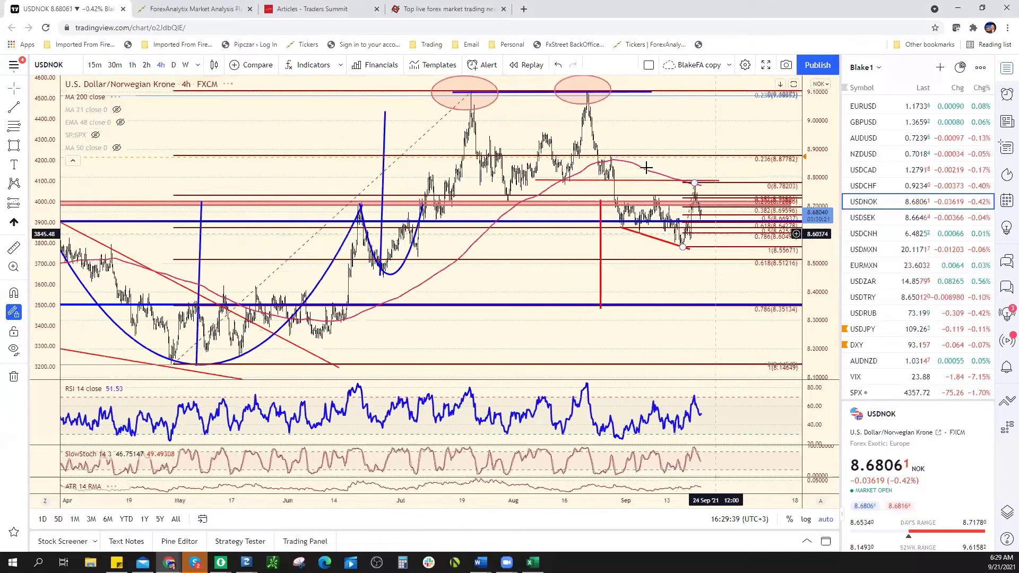
scroll(659, 202, up, 4)
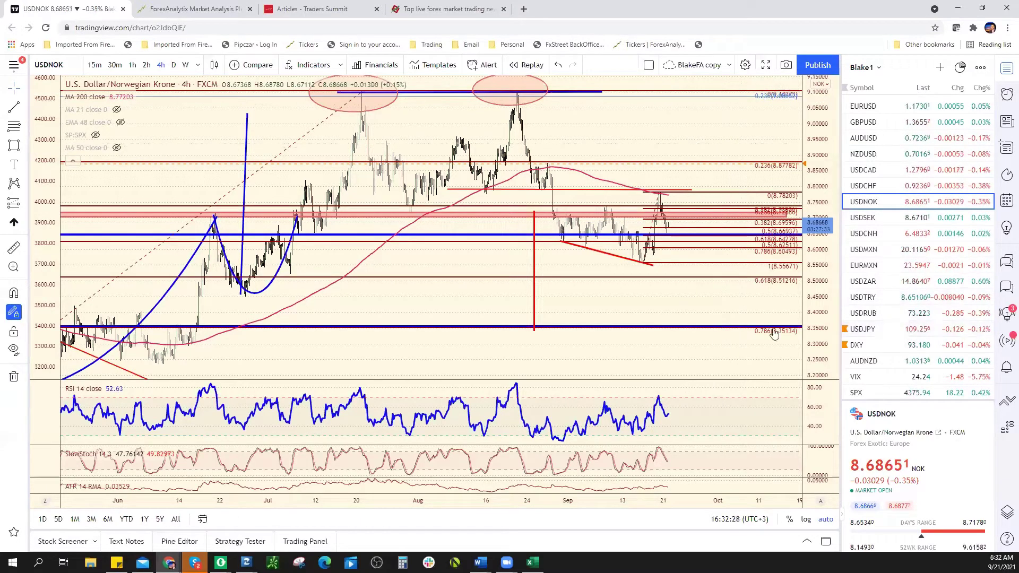
scroll(712, 327, up, 5)
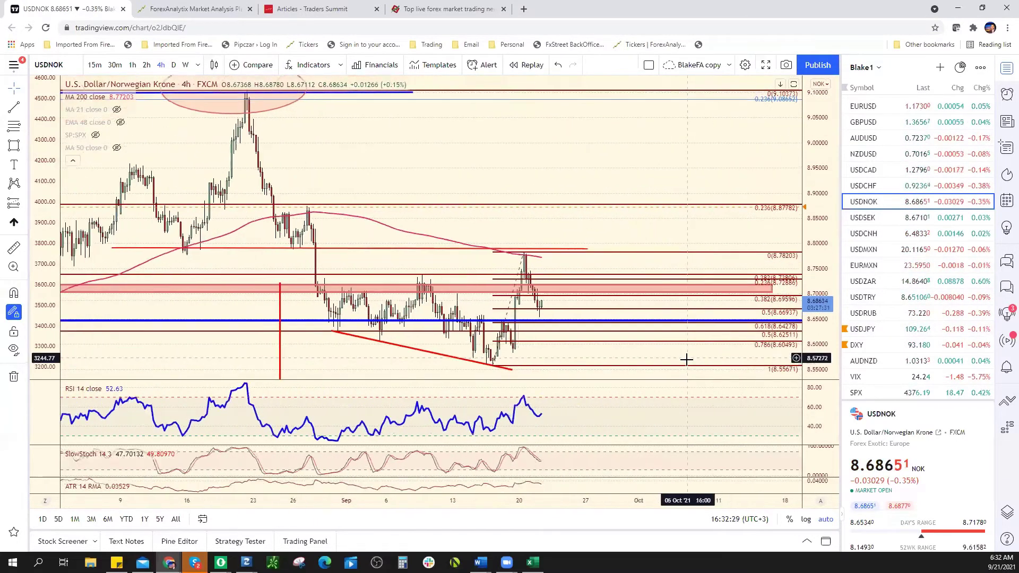
scroll(687, 360, down, 8)
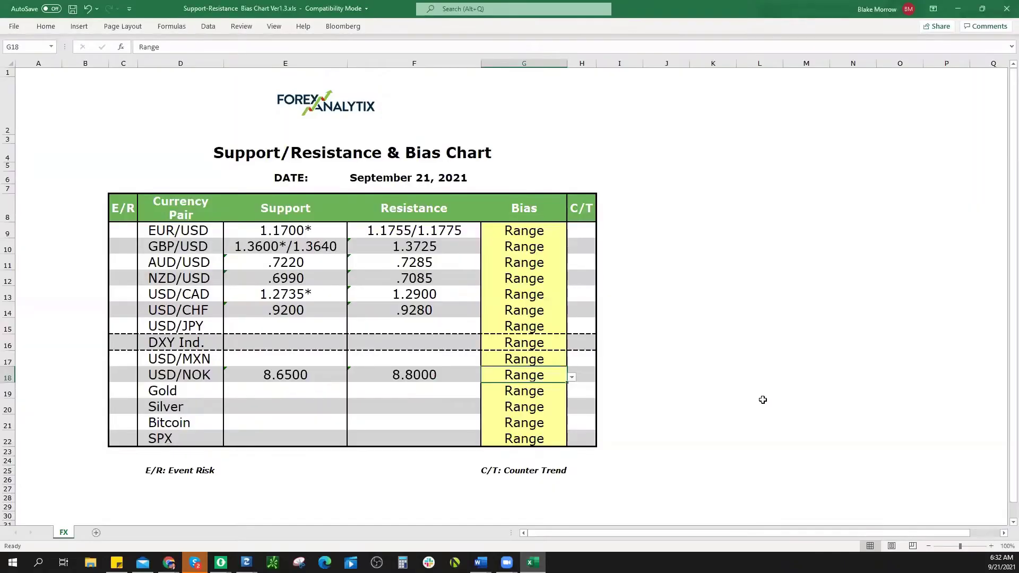
Minimize Excel to bring the USDNOK 4-hour chart back into view.
click(958, 8)
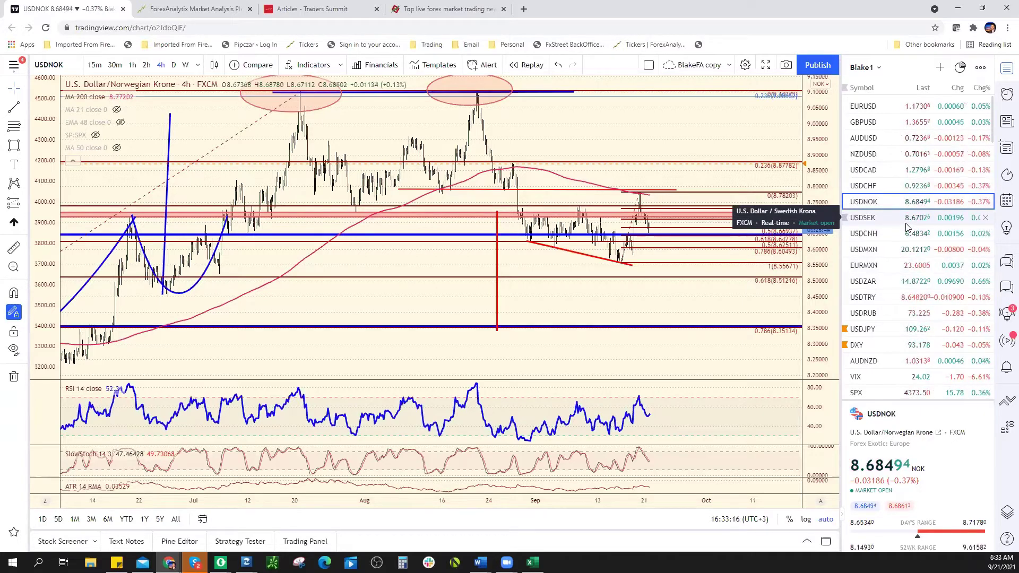
Load the USDMXN 4-hour chart from the watchlist in place of USDNOK.
click(904, 250)
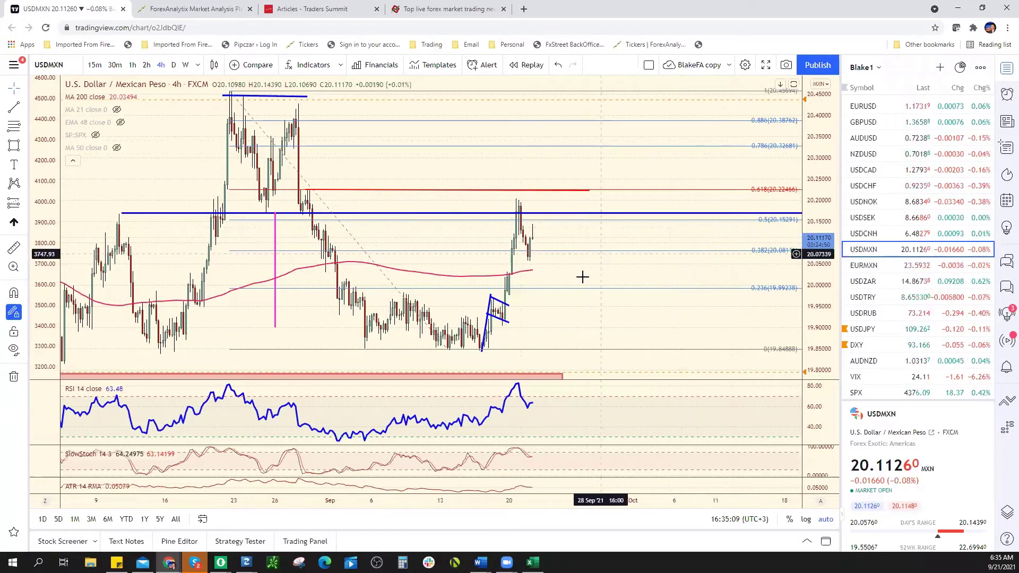
scroll(557, 263, down, 2)
scroll(563, 271, up, 2)
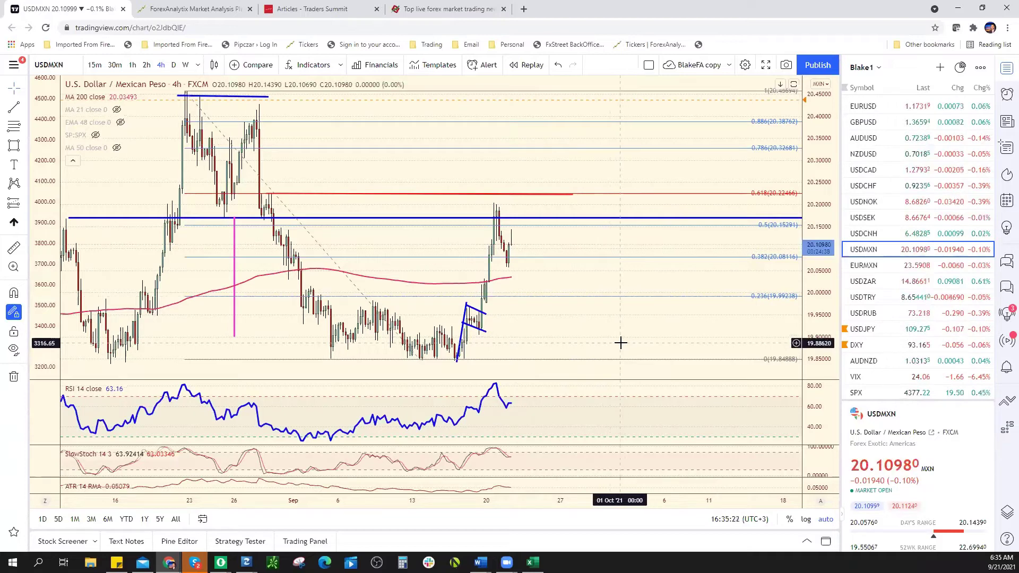
scroll(619, 343, down, 2)
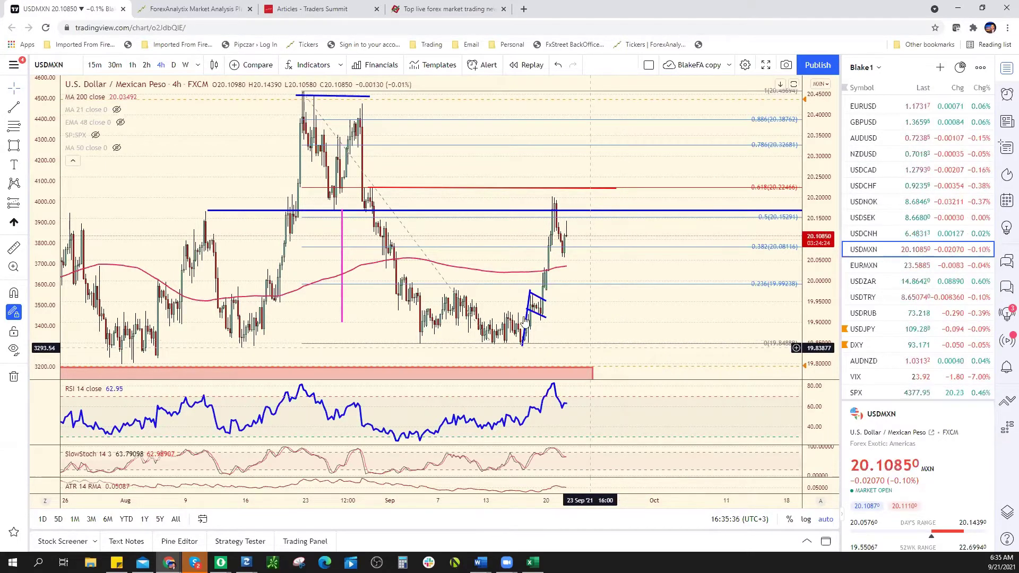
scroll(526, 310, down, 1)
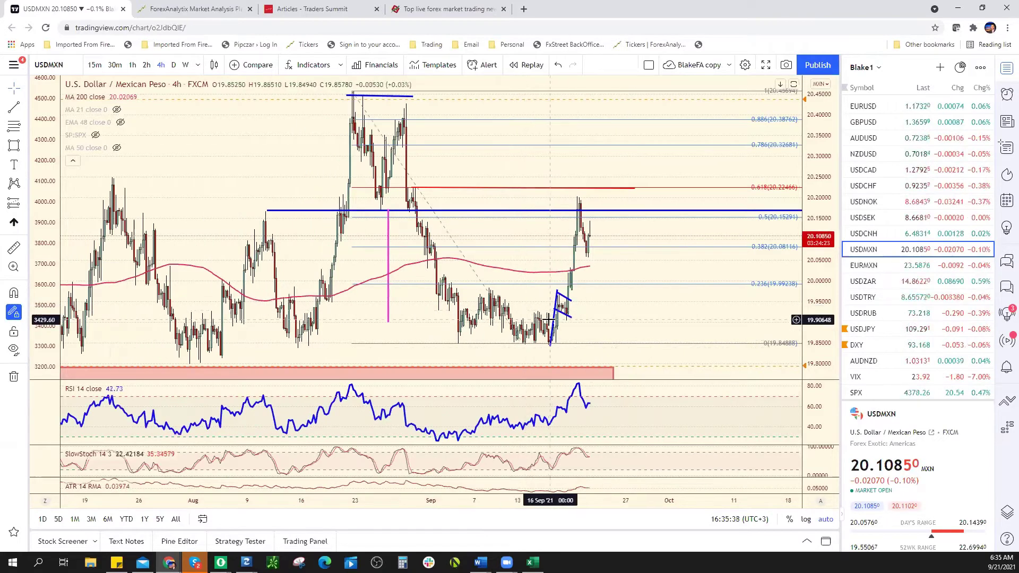
scroll(542, 319, up, 3)
scroll(546, 323, down, 1)
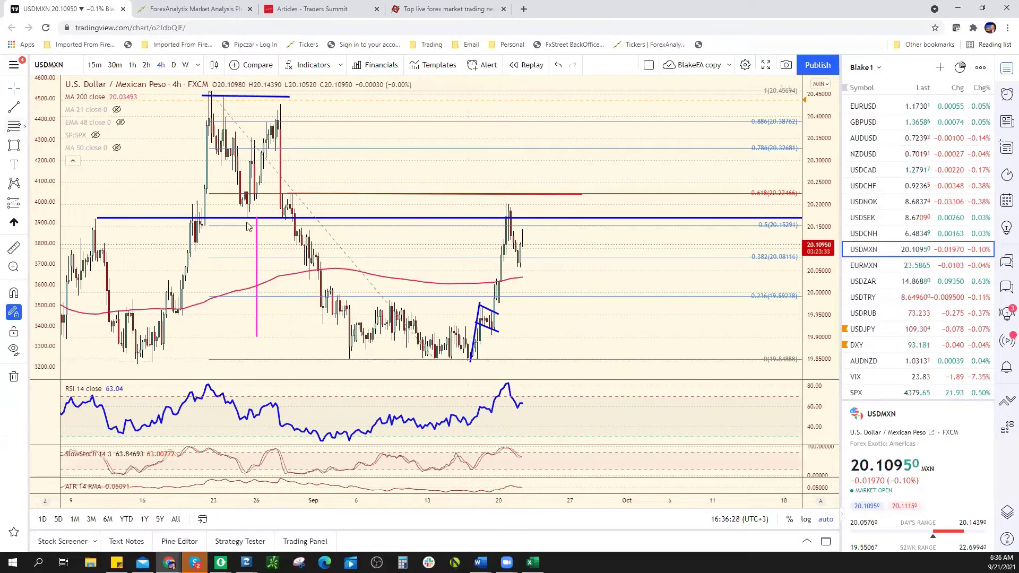
Draw a Fibonacci retracement on USDMXN from the 15 Sep low to the 20 Sep high.
click(468, 362)
click(509, 203)
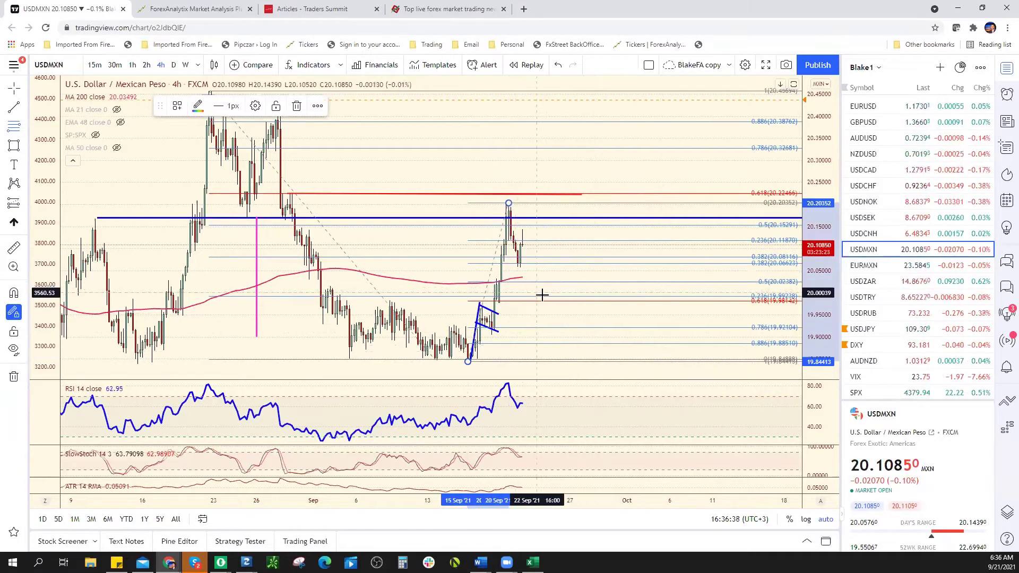
scroll(557, 304, up, 3)
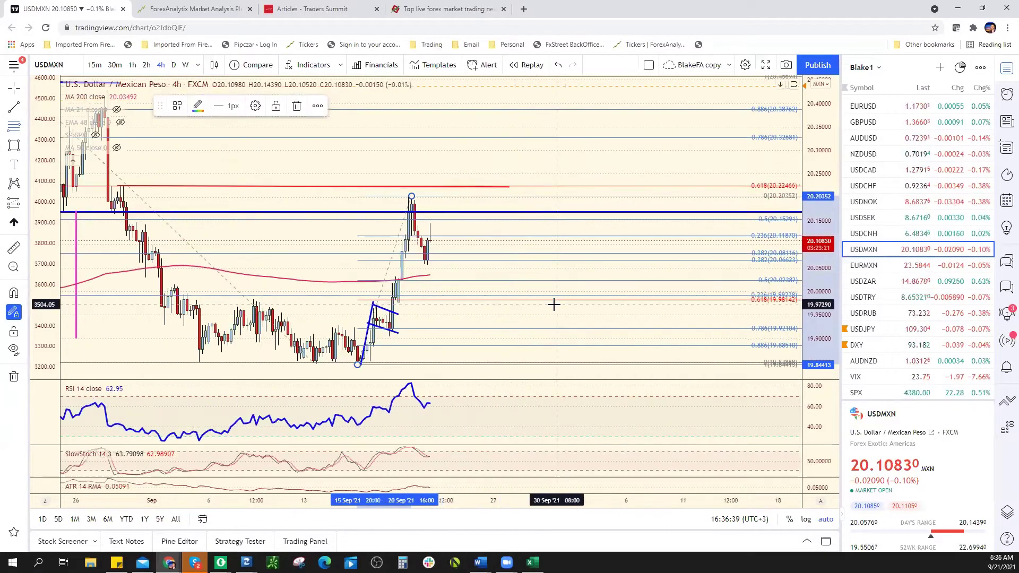
scroll(553, 304, down, 2)
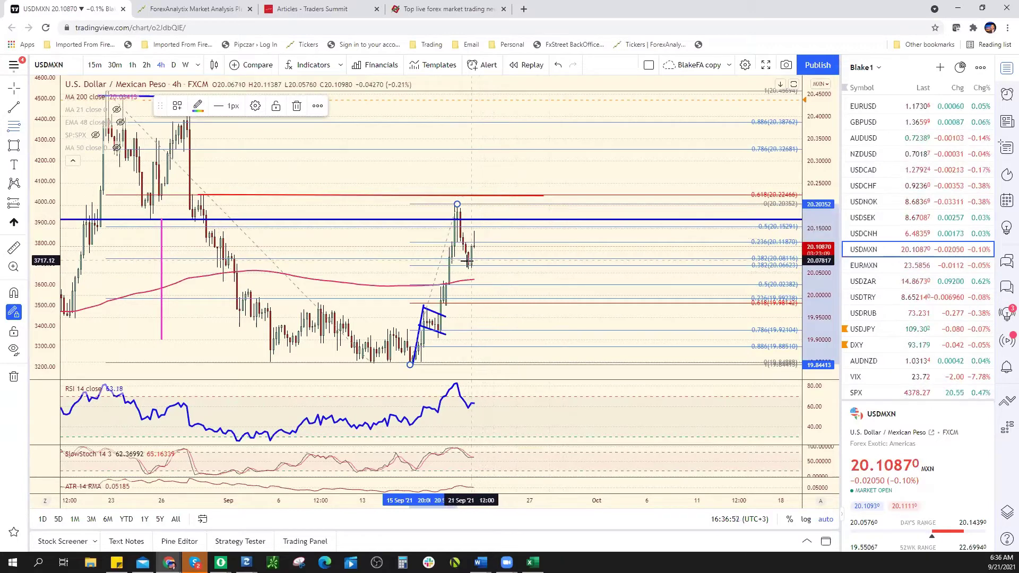
scroll(446, 289, down, 1)
scroll(446, 289, down, 2)
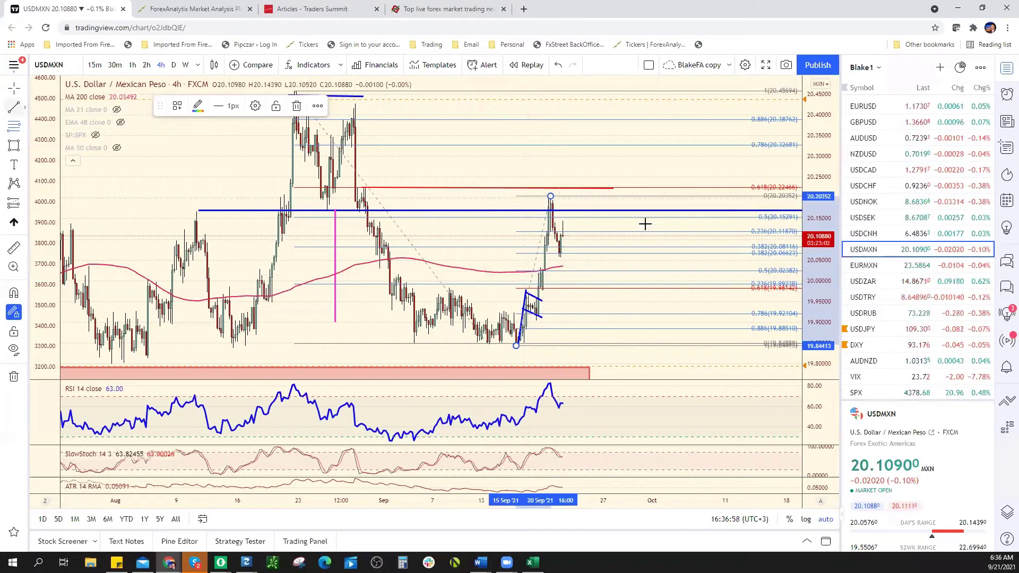
Draw a red trend line down from the USDMXN spike high.
click(601, 223)
mouse_move(554, 198)
mouse_down()
mouse_move(620, 212)
mouse_move(505, 271)
mouse_move(560, 260)
mouse_up()
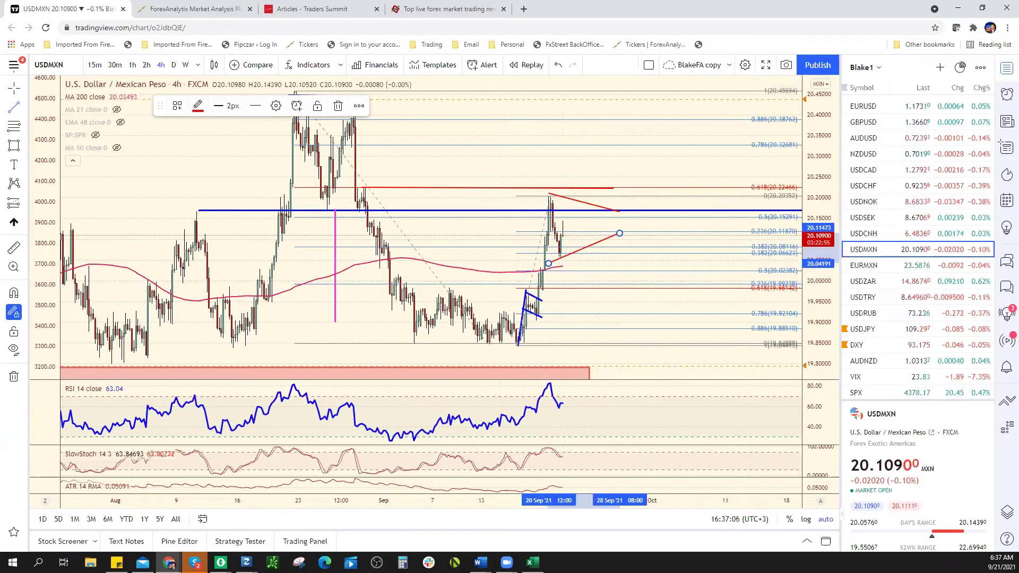
key(alt+Tab)
Type 20.00/20.0600 as the USD/MXN support in E17, then return to TradingView.
click(285, 359)
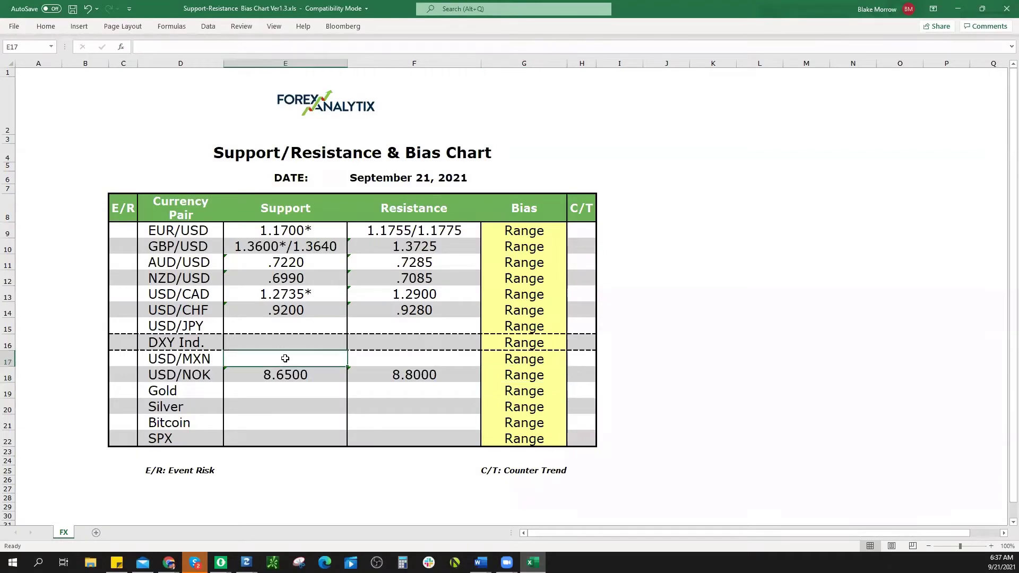
text(20.00/20)
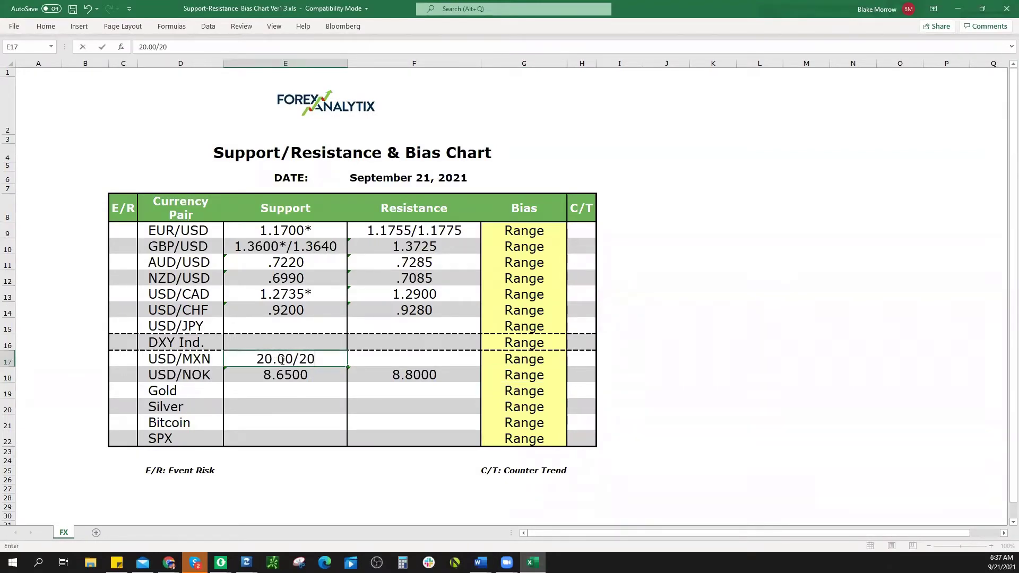
text(.0600)
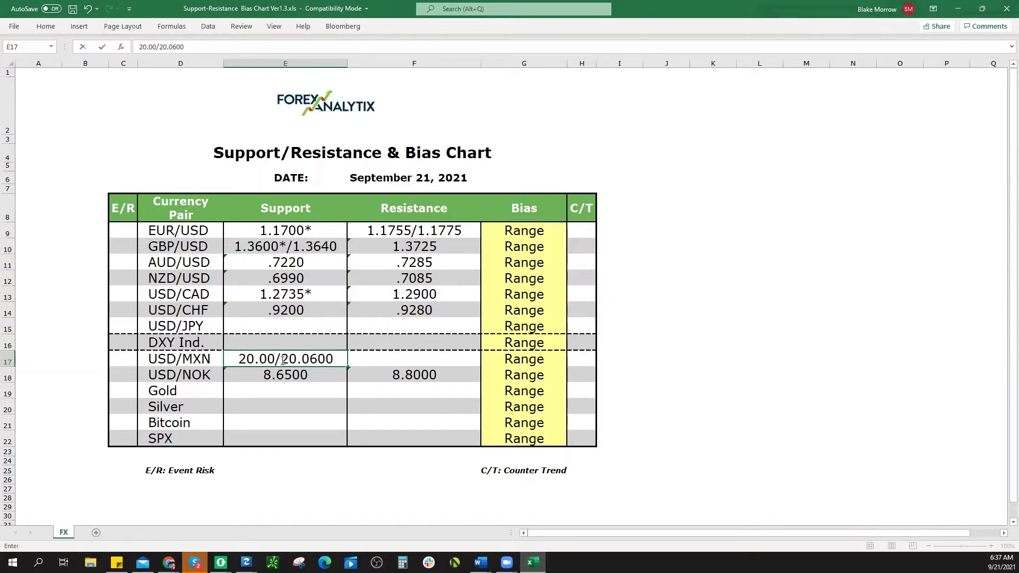
key(alt+Tab)
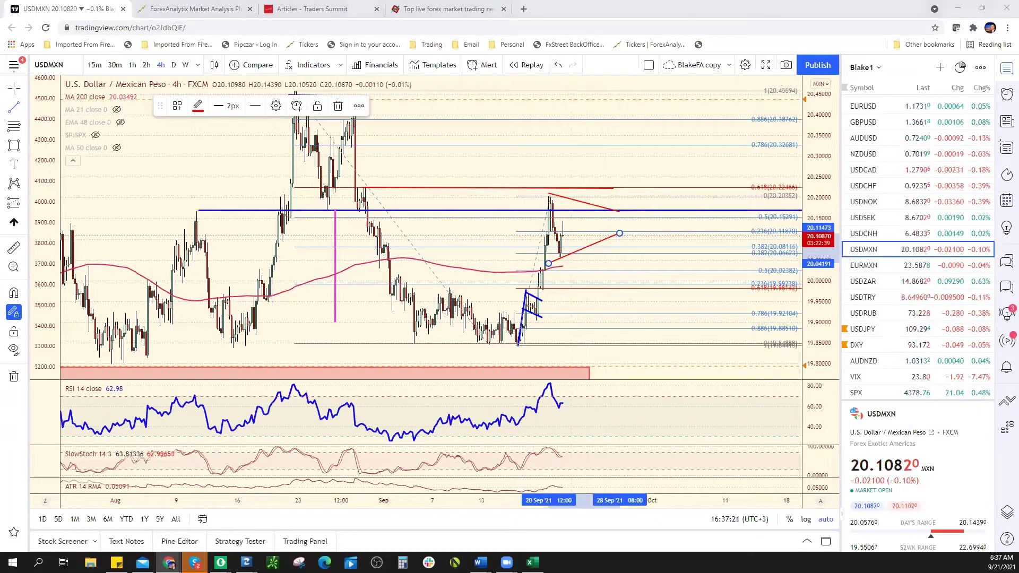
Back in Excel, commit the E17 support entry and move to resistance cell F17.
key(alt+Tab)
click(448, 360)
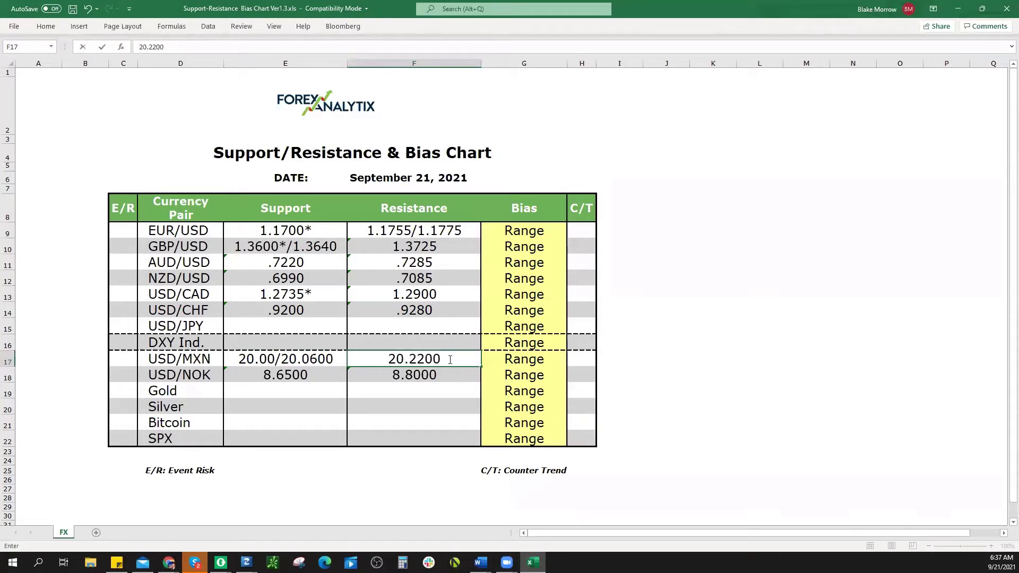
Enter USD/MXN resistance 20.2200 and correct the support to 20.0000/20.0600.
click(279, 355)
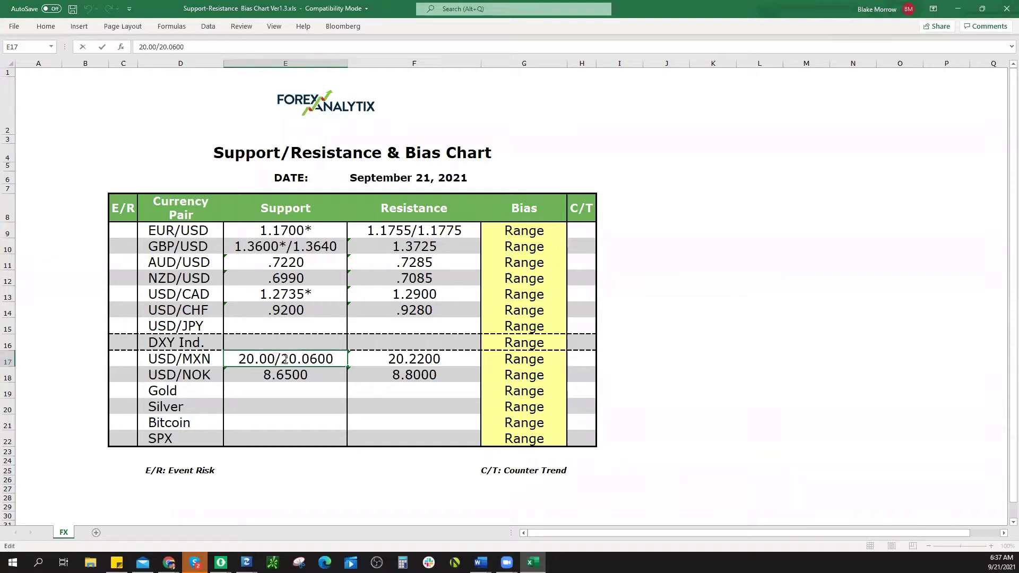
text(00)
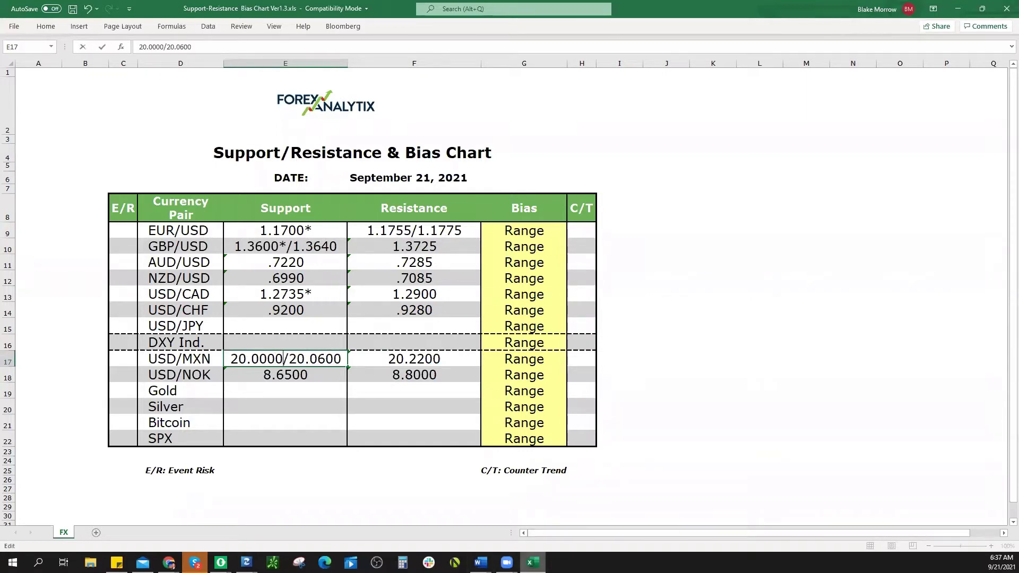
key(Return)
key(alt+Tab)
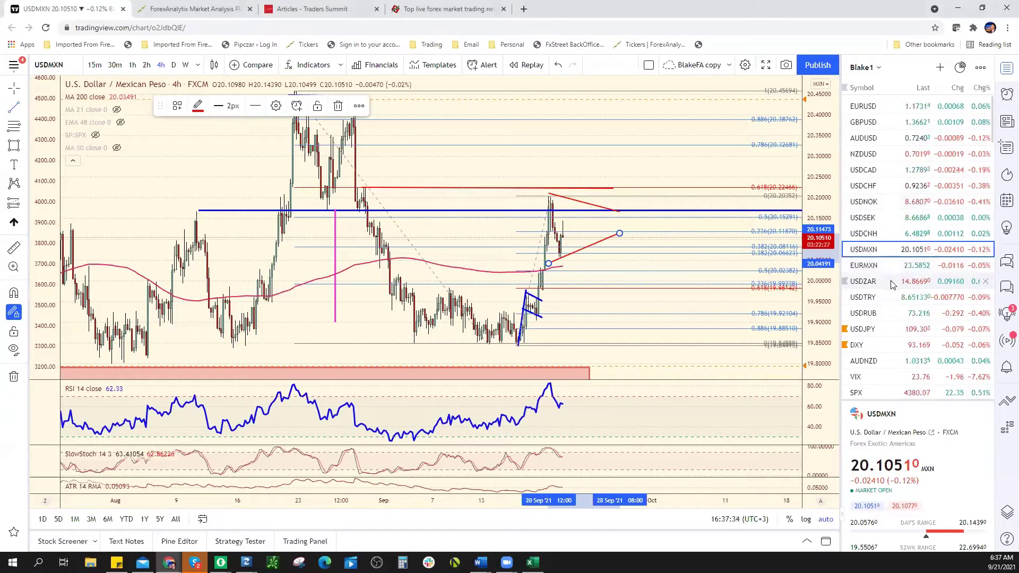
Open USDJPY and re-angle the falling and rising blue triangle trend lines.
click(887, 333)
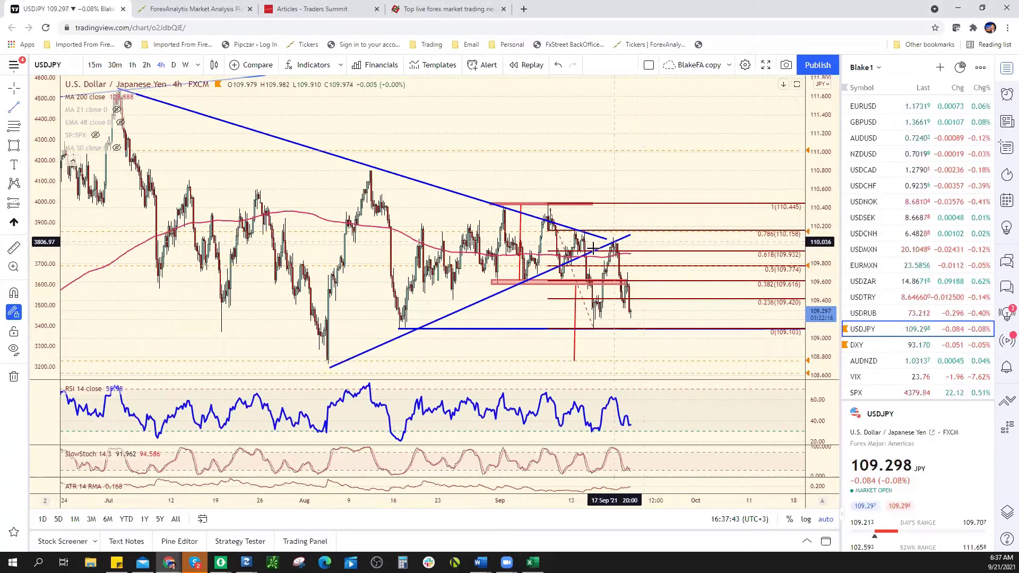
click(605, 239)
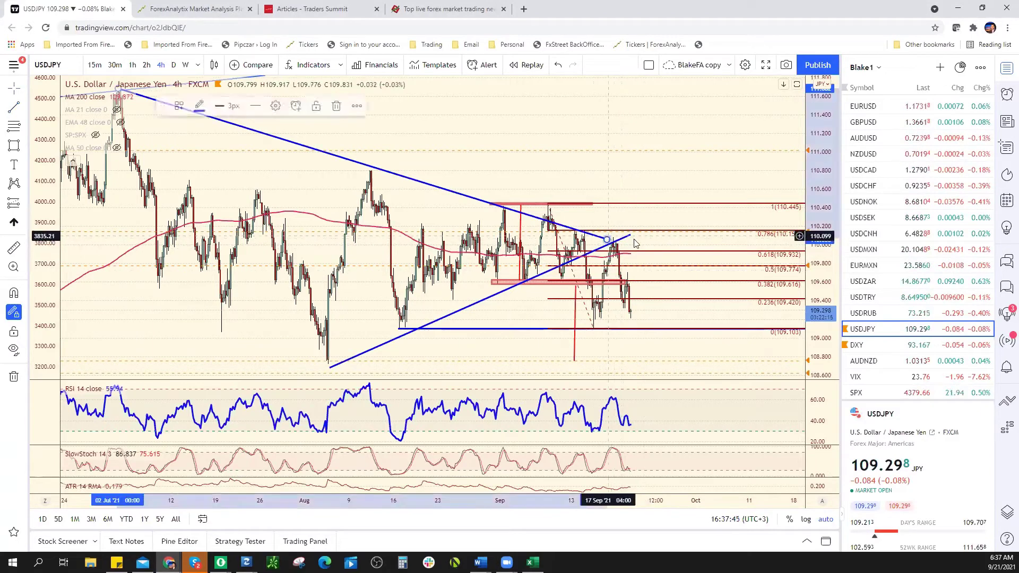
drag(607, 239, 639, 250)
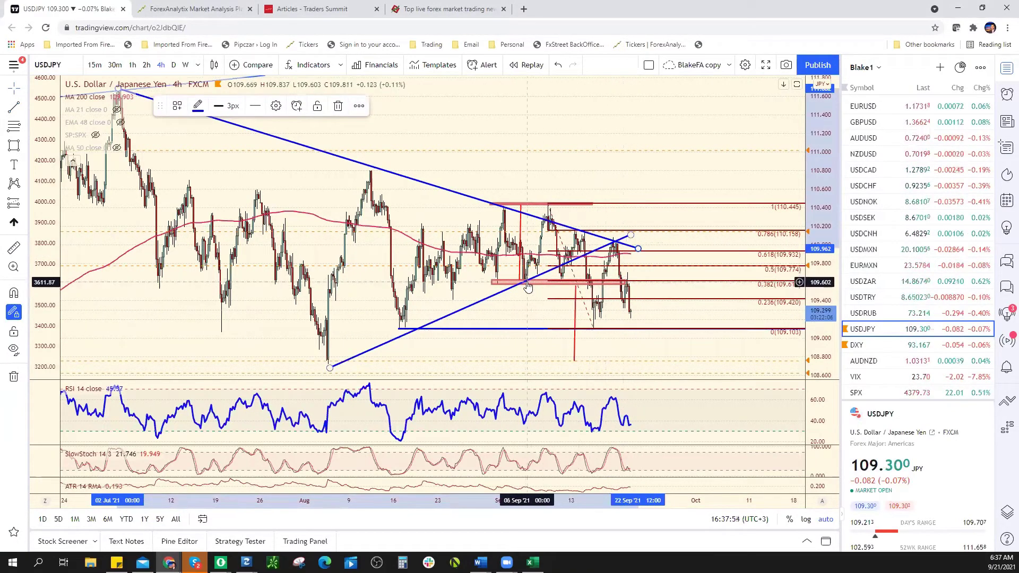
mouse_move(527, 280)
mouse_down()
mouse_move(538, 281)
mouse_move(525, 282)
mouse_move(537, 307)
mouse_move(539, 281)
mouse_move(622, 270)
mouse_up()
Delete the red zone rectangle, then draw and remove two test rectangles.
key(Delete)
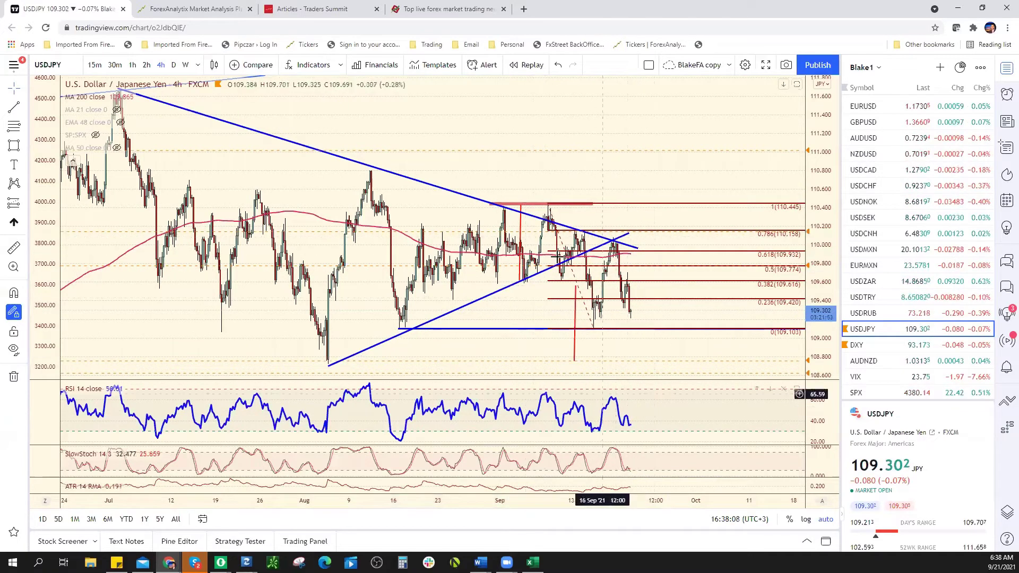
click(14, 145)
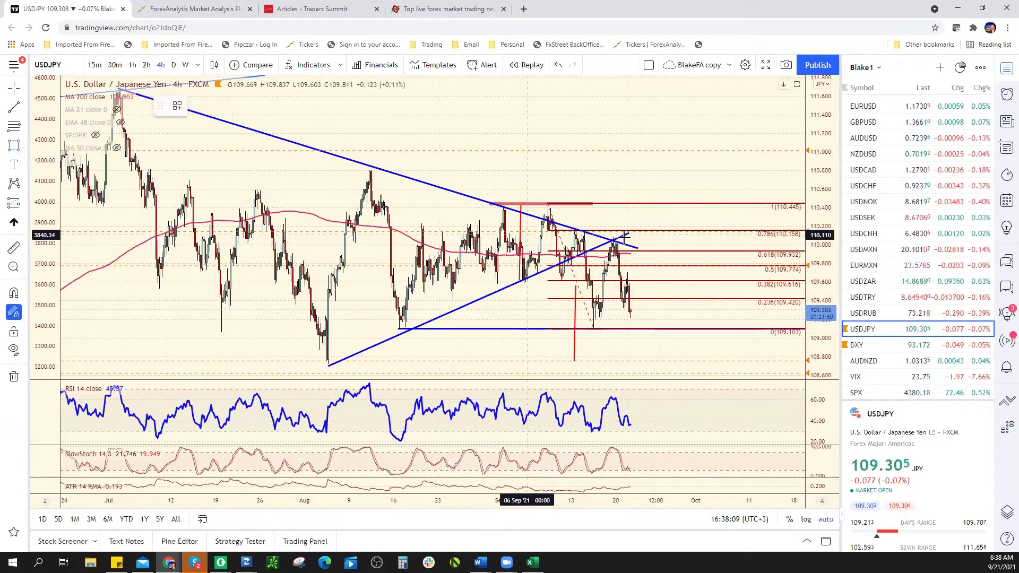
drag(603, 236, 651, 328)
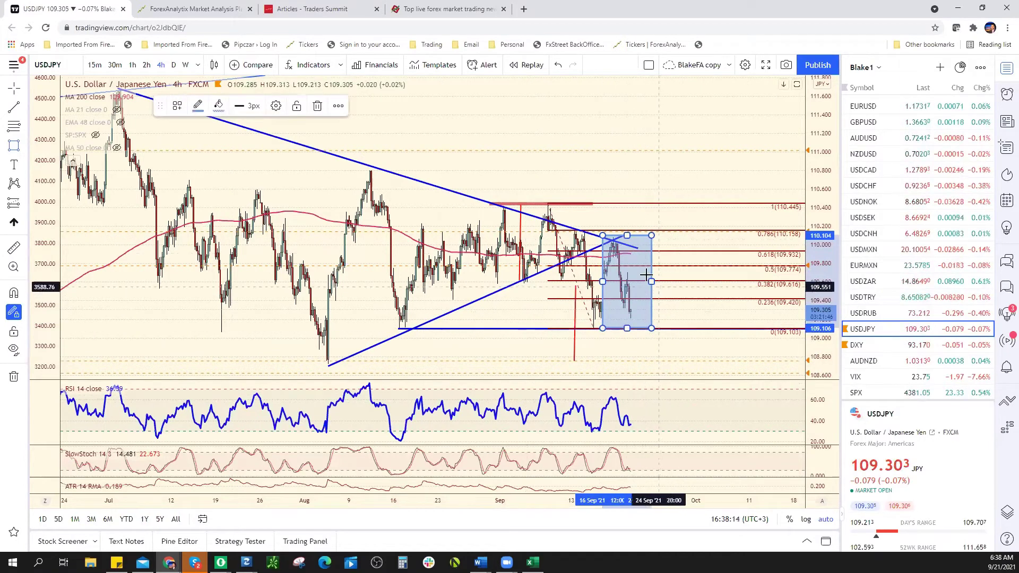
drag(644, 276, 675, 290)
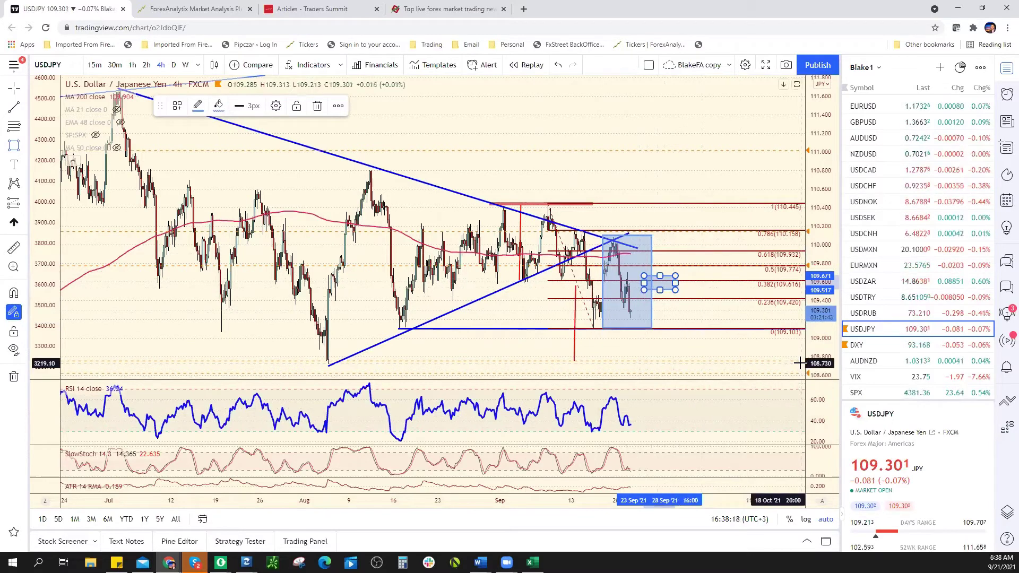
key(Delete)
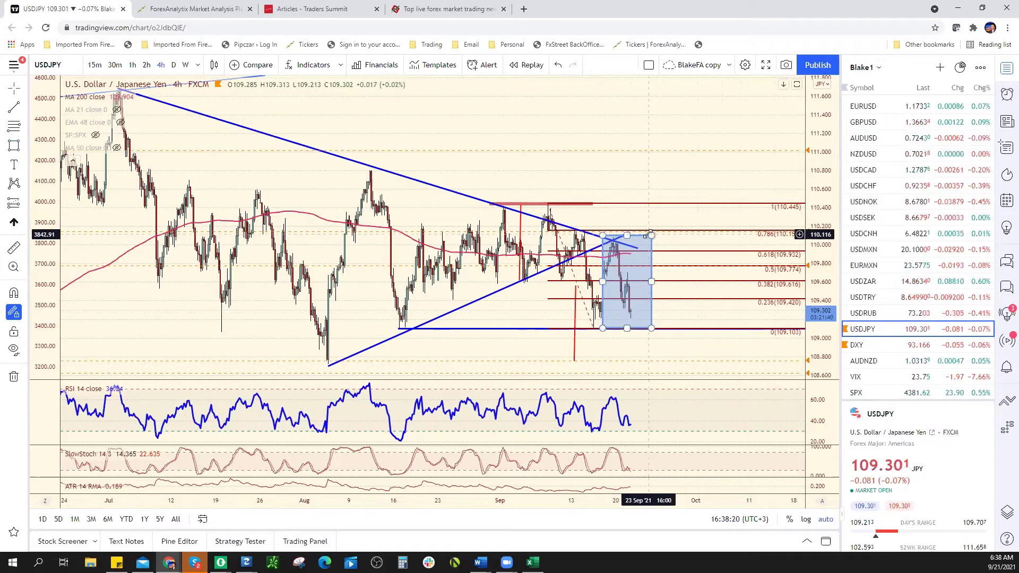
right_click(651, 236)
click(635, 376)
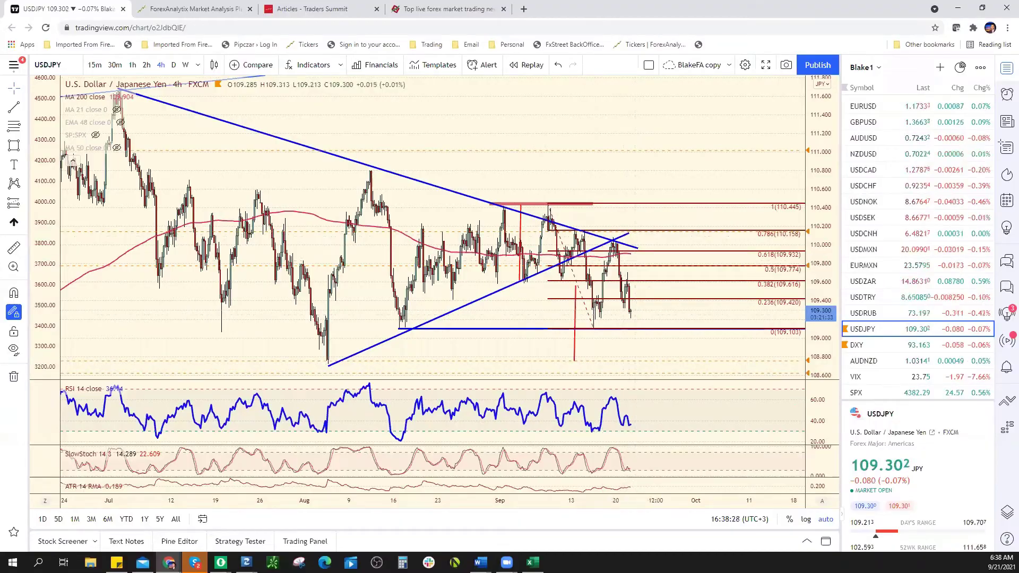
key(alt+Tab)
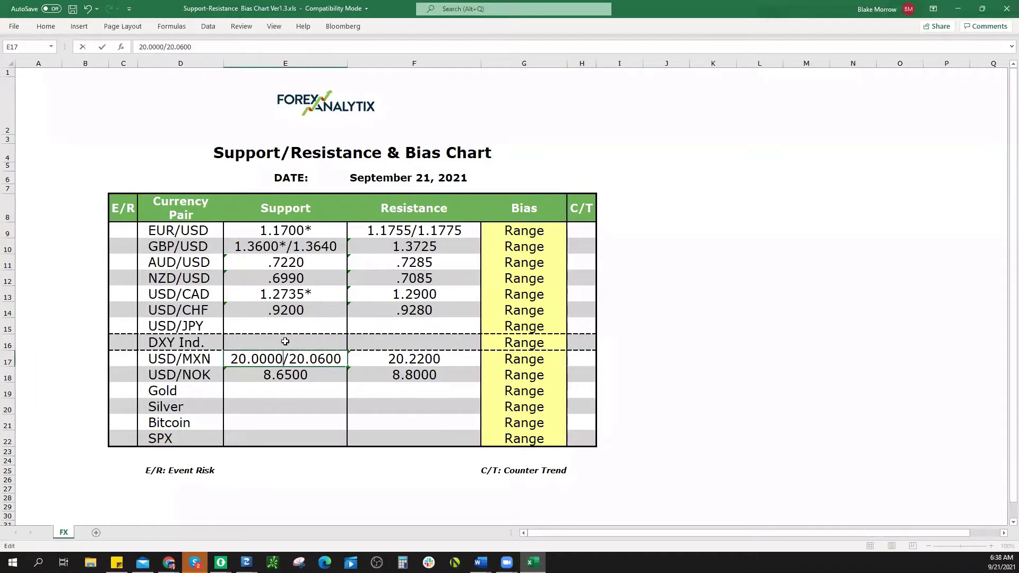
Enter USD/JPY support 109.10 in E15 and resistance 110.10 in F15.
click(298, 328)
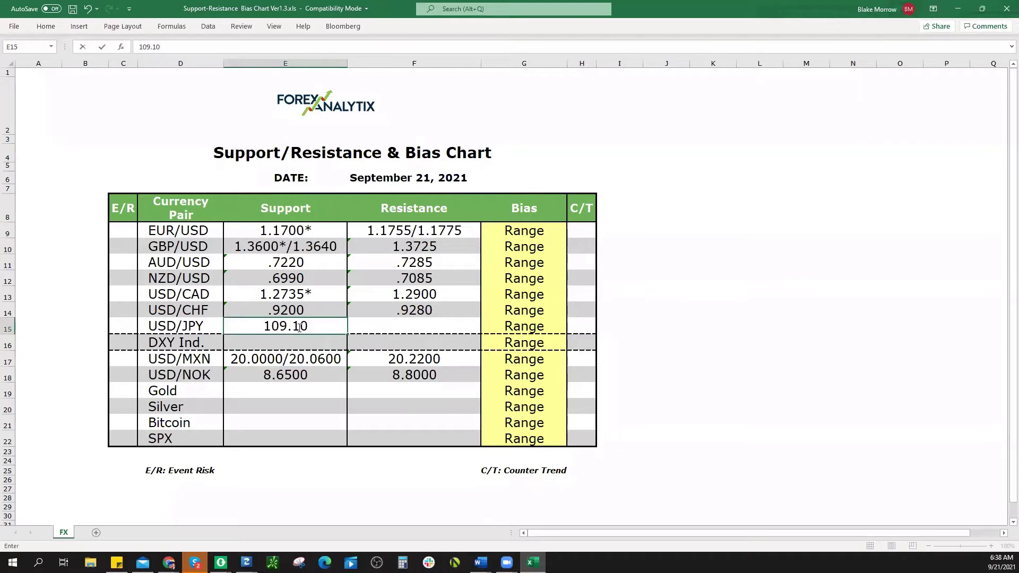
text(109.10)
key(Tab)
text(110.)
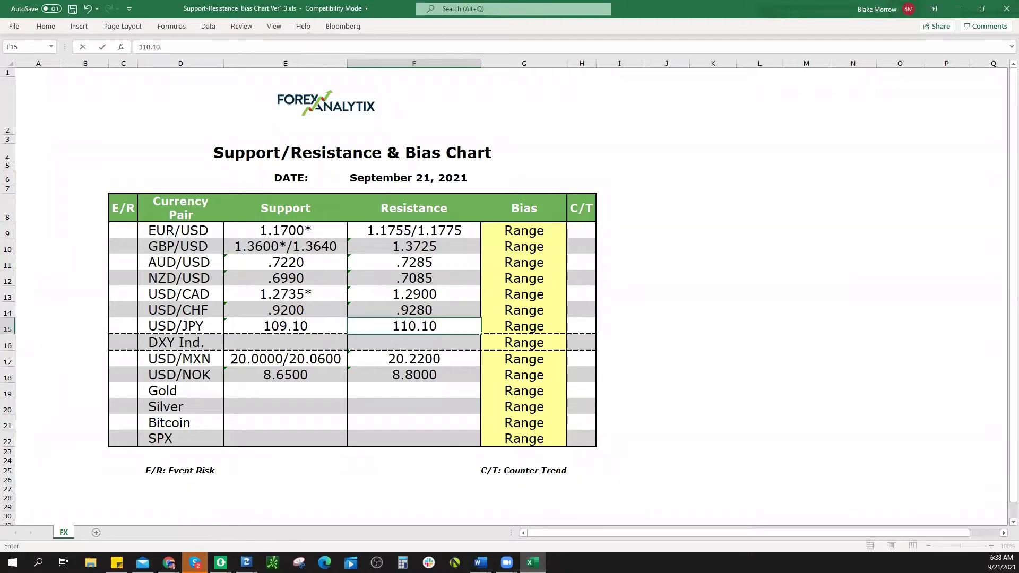
key(alt+Tab)
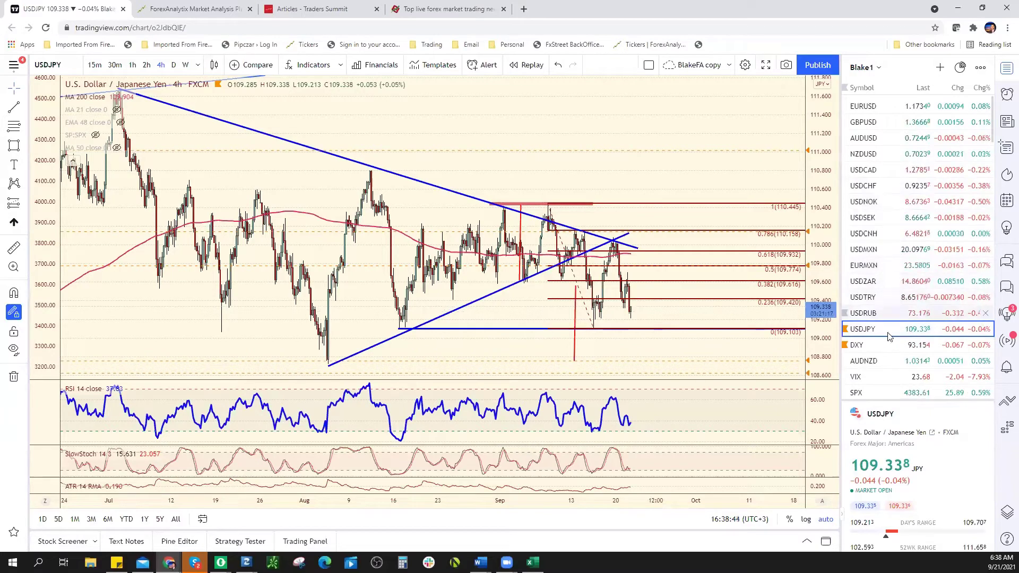
Load the DXY chart and trim its blue zone to a thin band around 92.96–93.04.
click(901, 350)
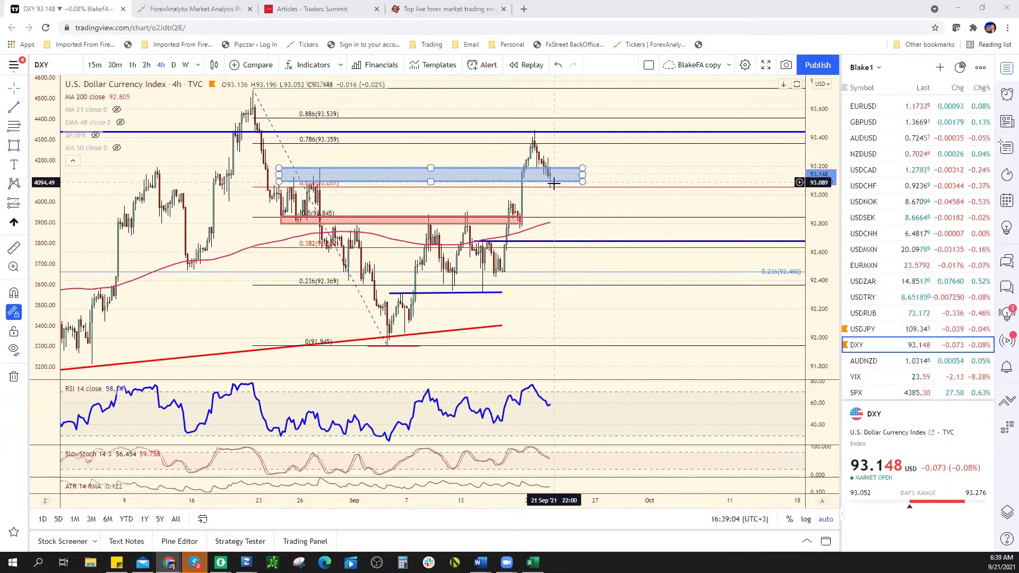
click(290, 168)
mouse_move(289, 168)
mouse_down()
mouse_move(496, 176)
mouse_move(505, 192)
mouse_move(536, 193)
mouse_up()
click(481, 177)
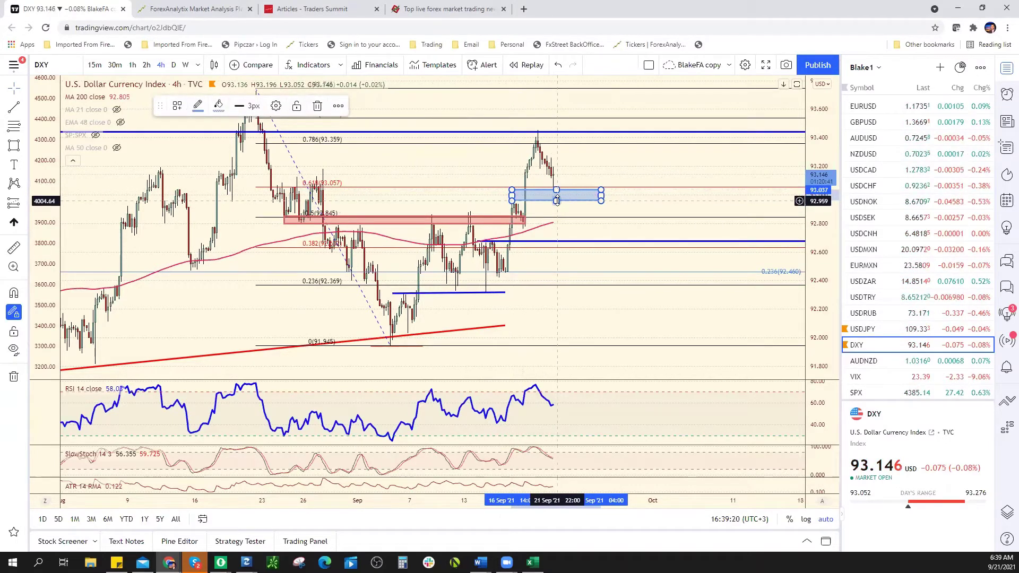
Enter DXY support 92.95 and resistance 93.45 in row 16, checking the DXY chart in between.
key(alt+Tab)
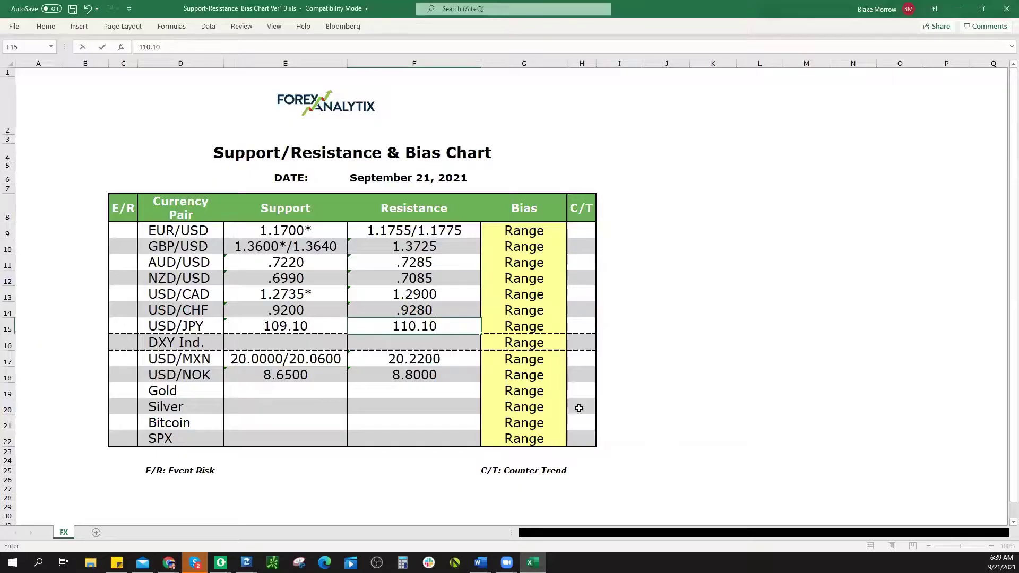
click(284, 350)
text(9)
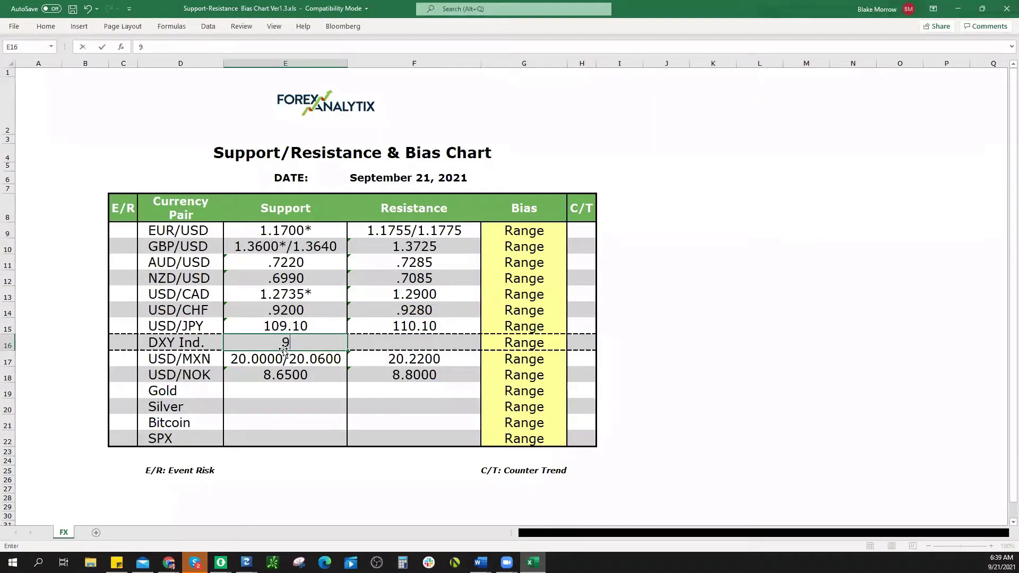
text(2.95)
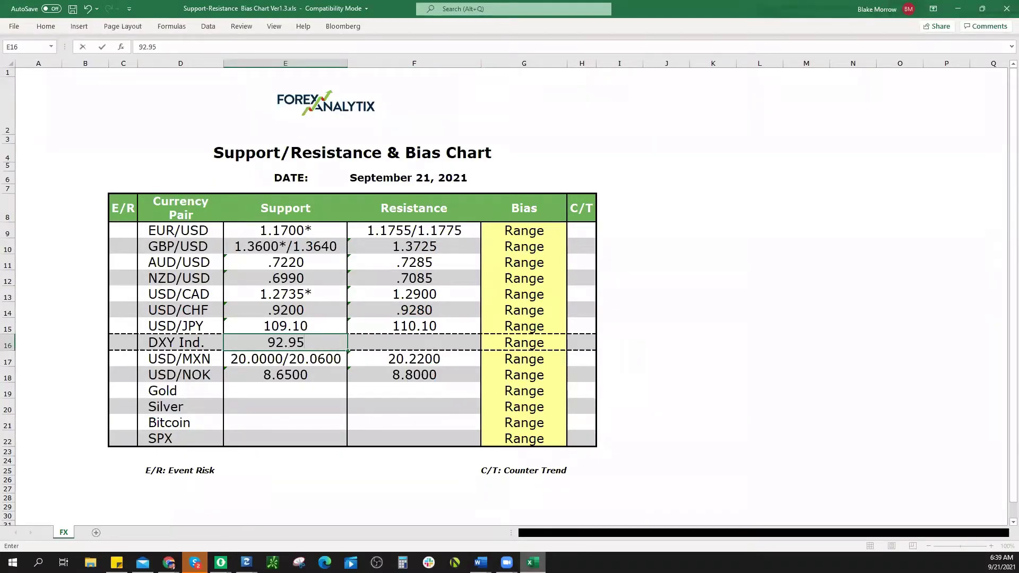
key(alt+Tab)
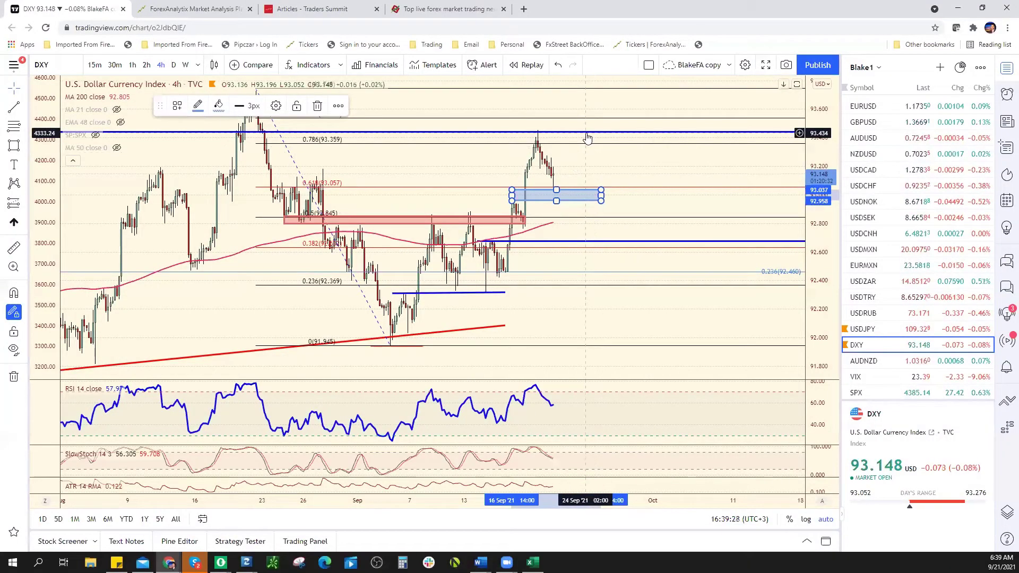
scroll(626, 159, down, 5)
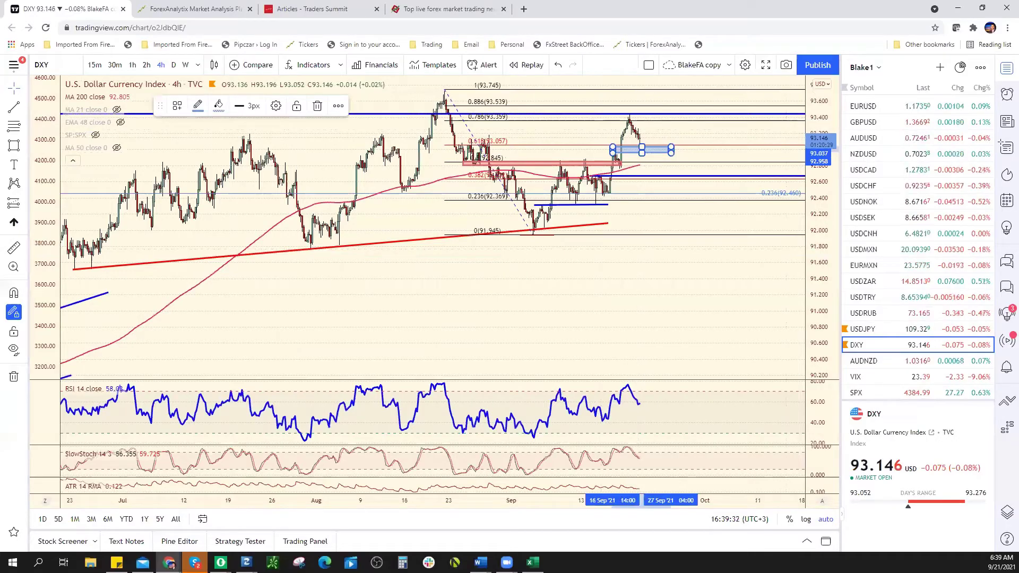
key(alt+Tab)
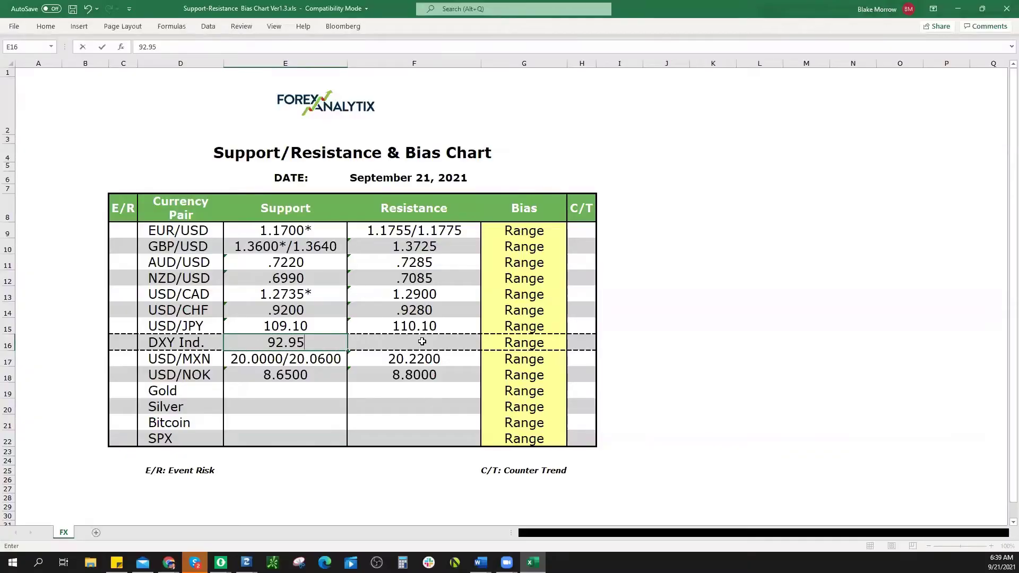
text(92.95)
click(423, 341)
text(93.45)
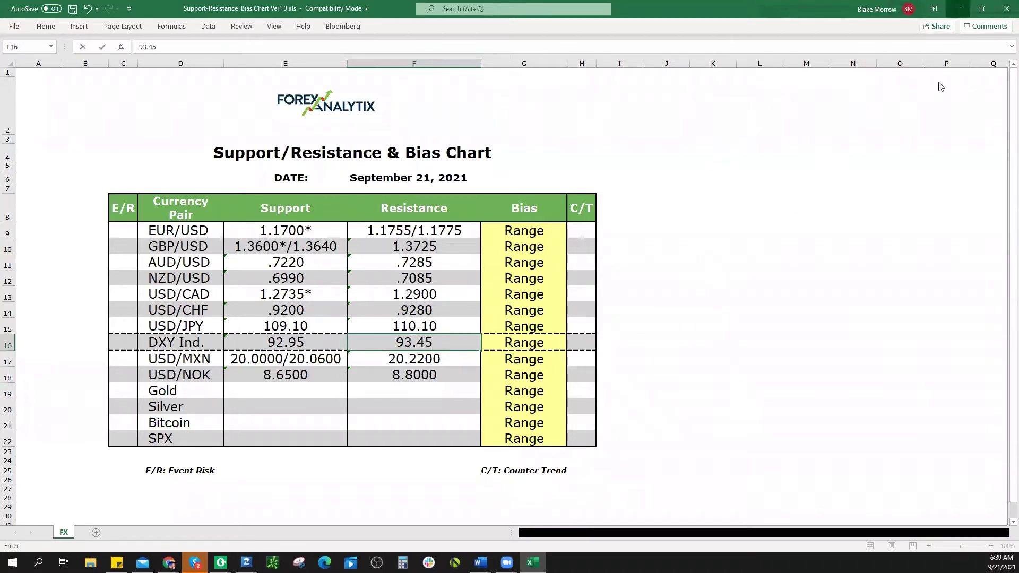
key(alt+Tab)
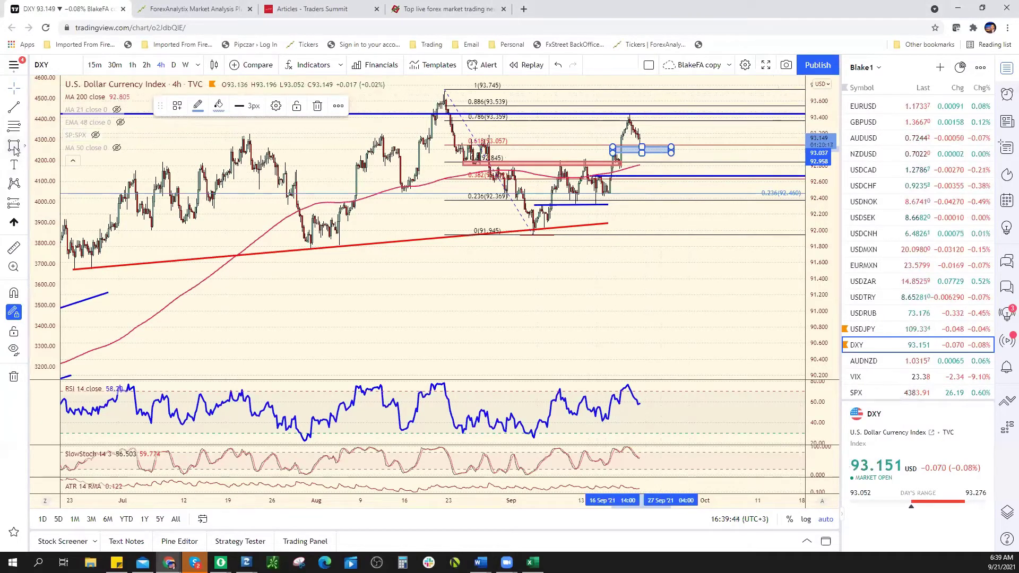
Draw a resistance box near the 93.4 level on the DXY chart.
click(604, 96)
mouse_move(612, 110)
mouse_down()
mouse_move(682, 120)
mouse_move(673, 117)
mouse_up()
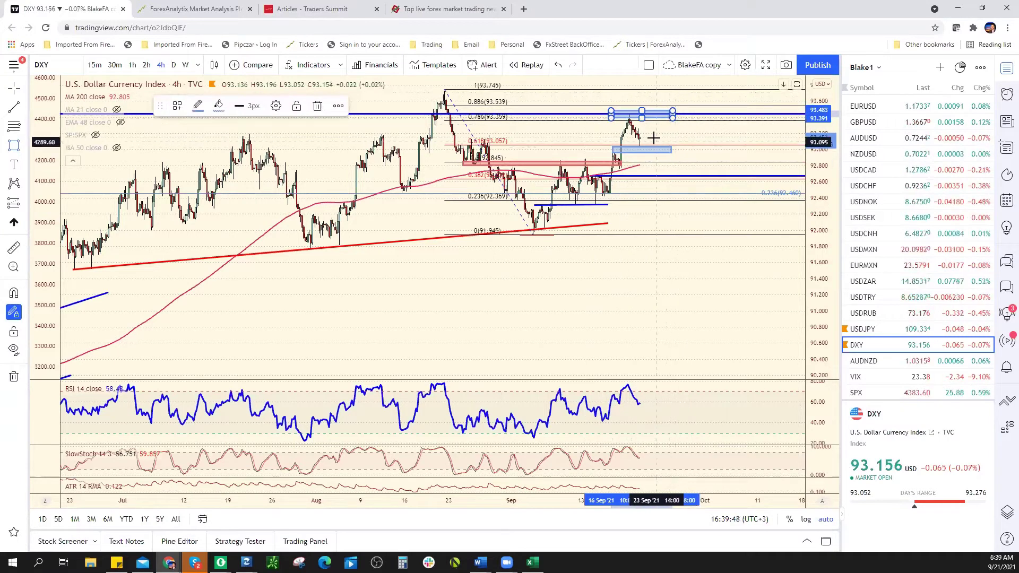
click(707, 143)
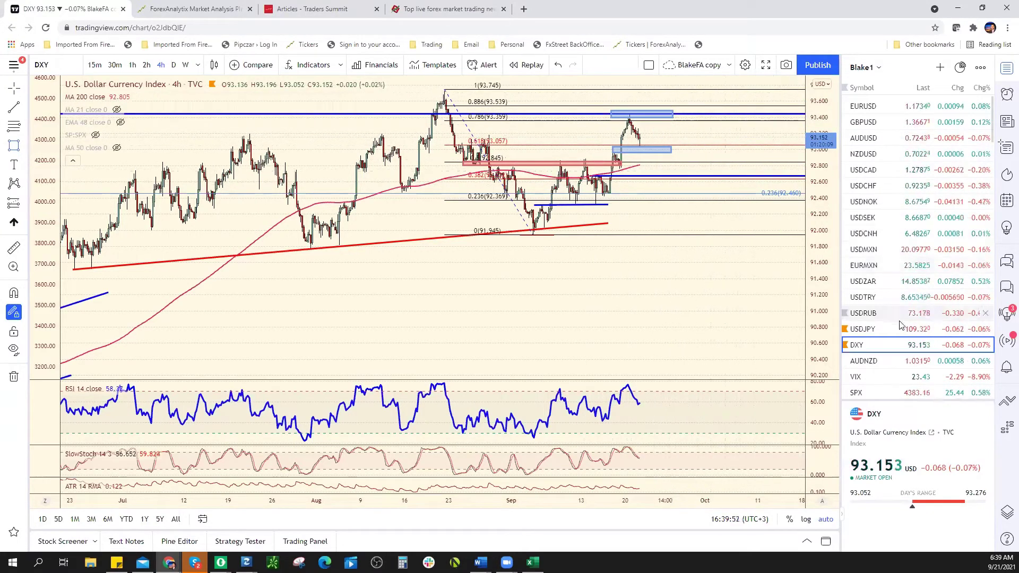
On the S&P 500 chart, delete the zone box just above the latest price.
scroll(908, 361, down, 2)
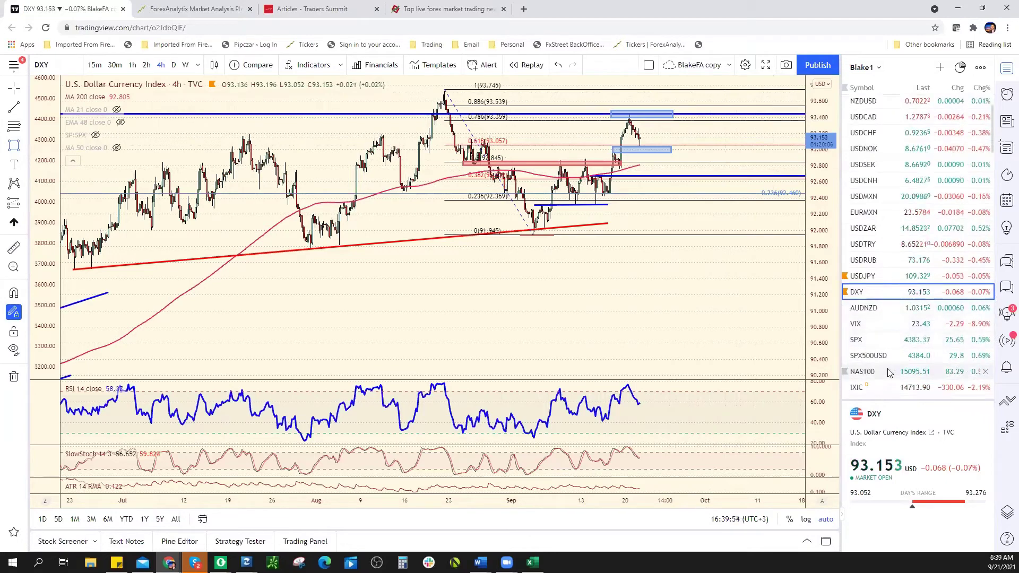
click(881, 356)
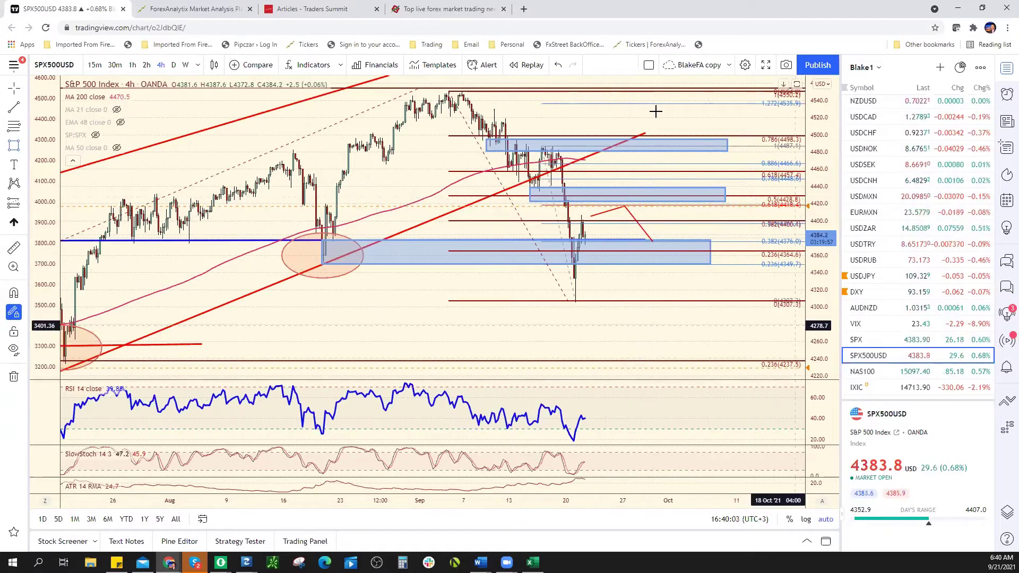
double_click(622, 208)
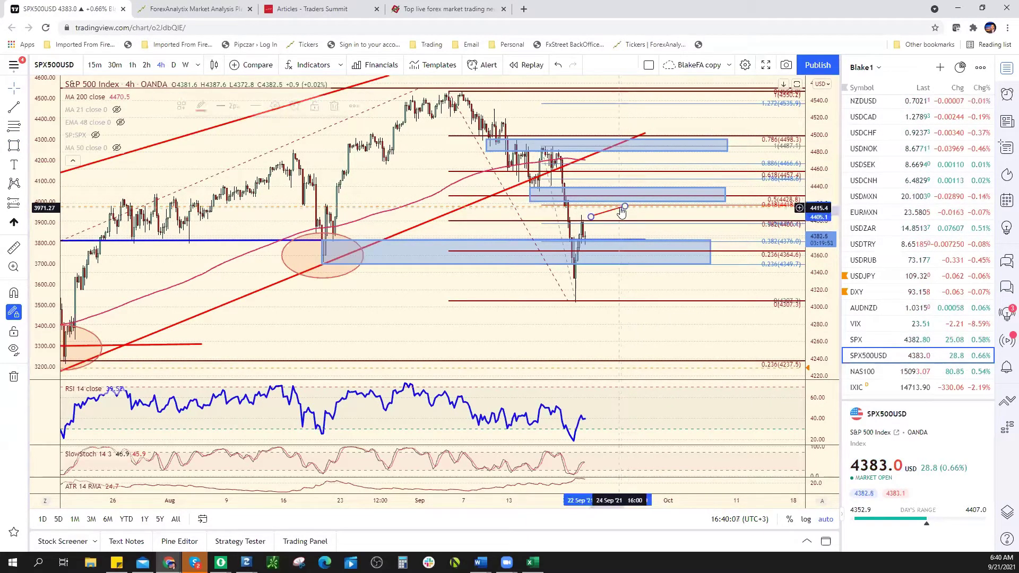
click(723, 186)
key(Delete)
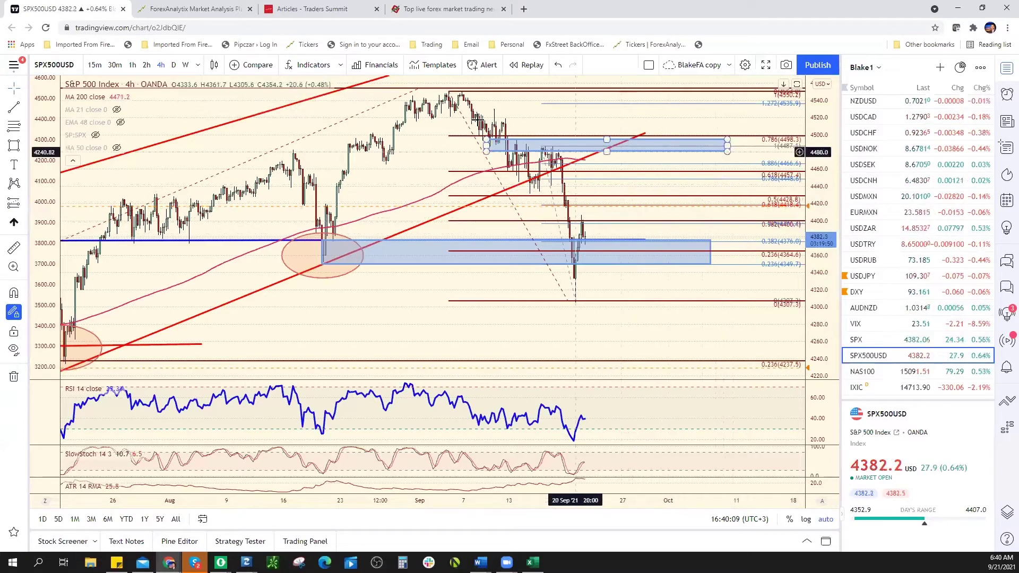
click(184, 10)
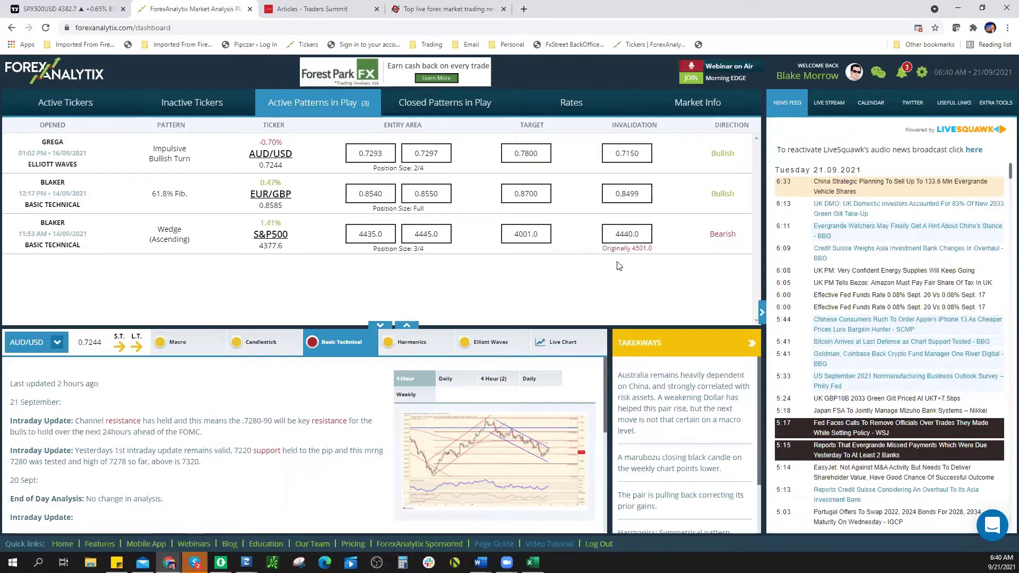
Review the bearish S&P500 wedge setup with 4440.0 invalidation, then recheck the S&P 500 chart.
click(60, 77)
key(ctrl+1)
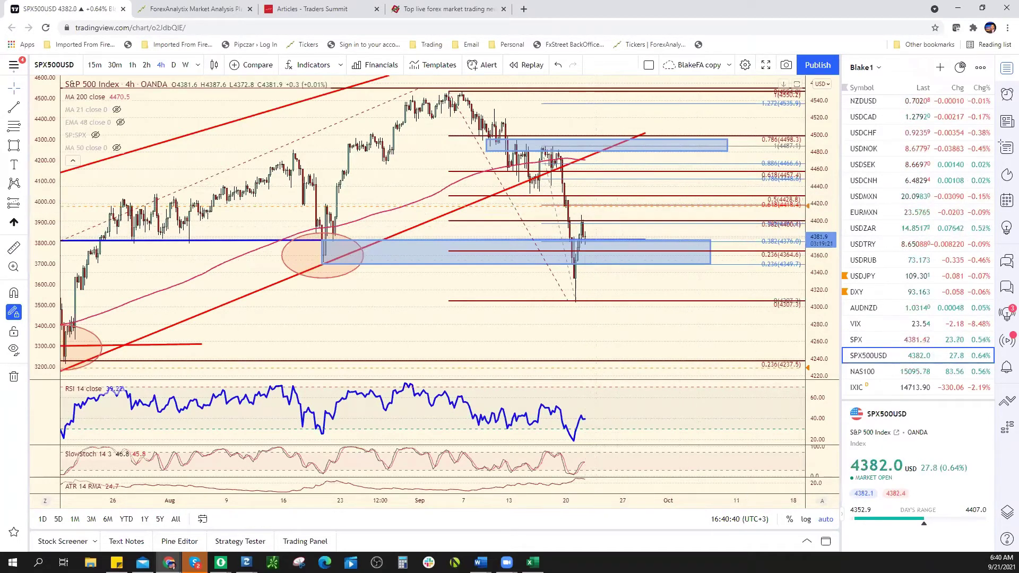
key(alt+Tab)
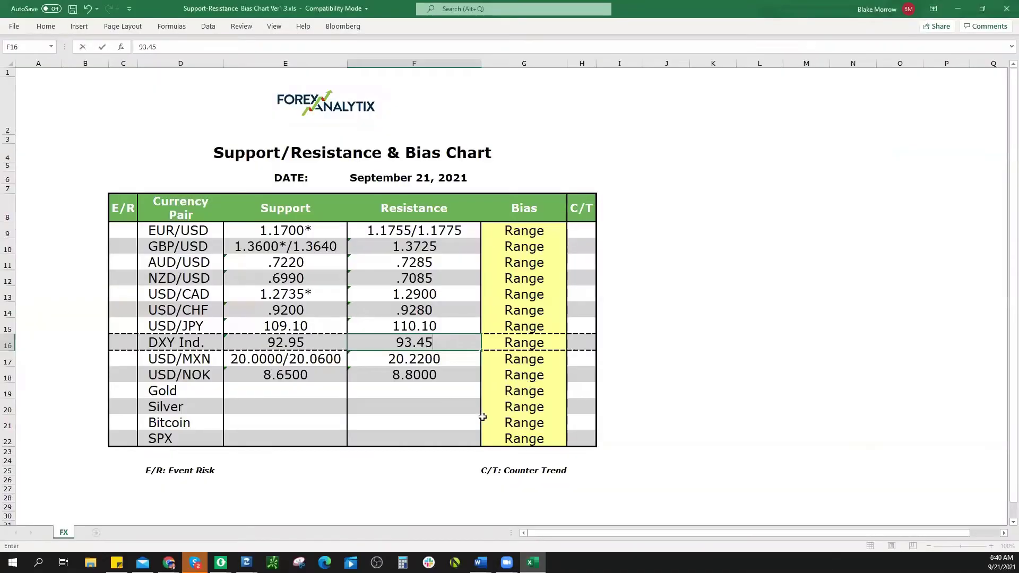
Enter SPX resistance 4420/4430 in F22 and set its bias to Bearish.
click(415, 391)
click(420, 440)
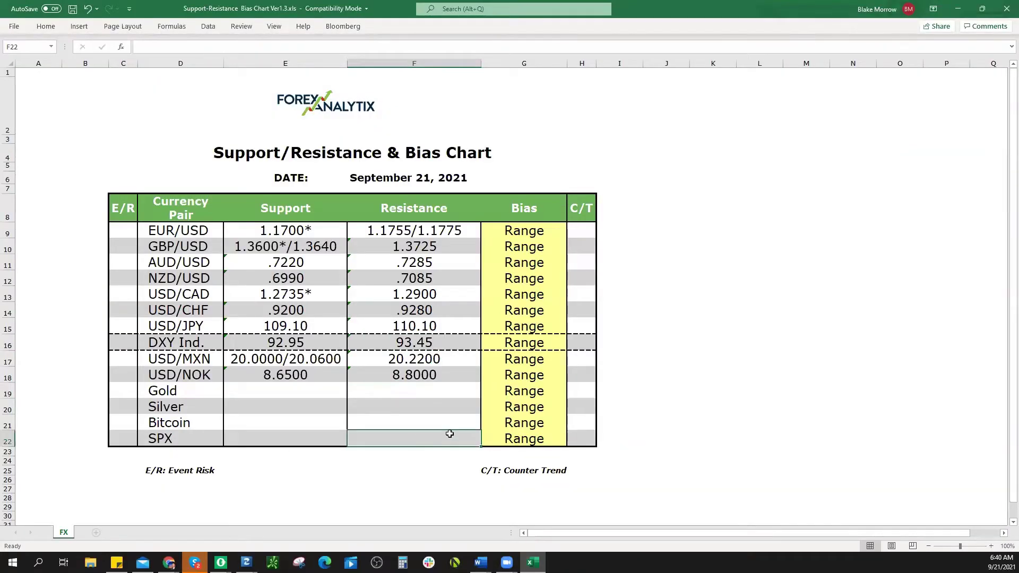
text(4420)
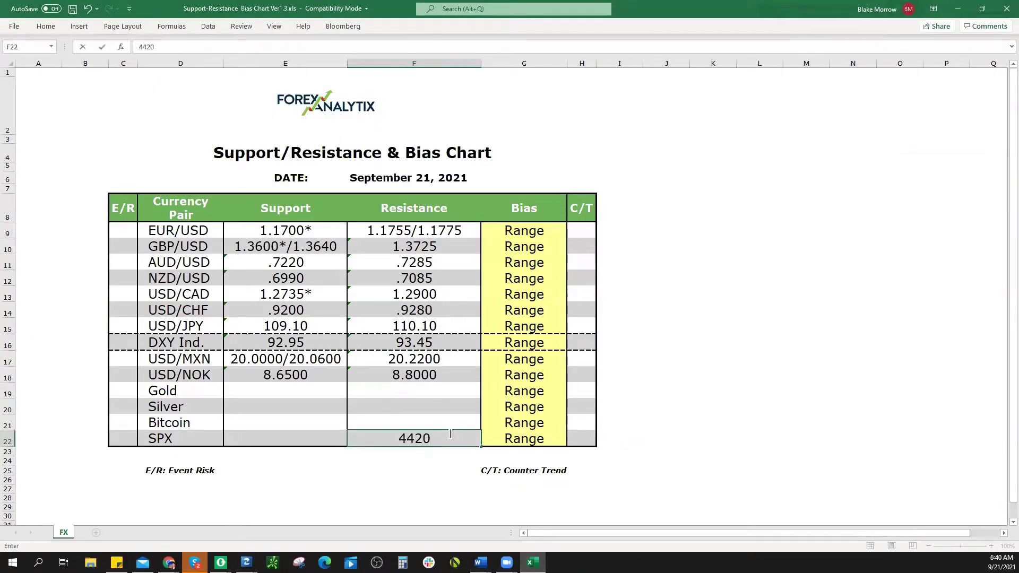
text(/4430)
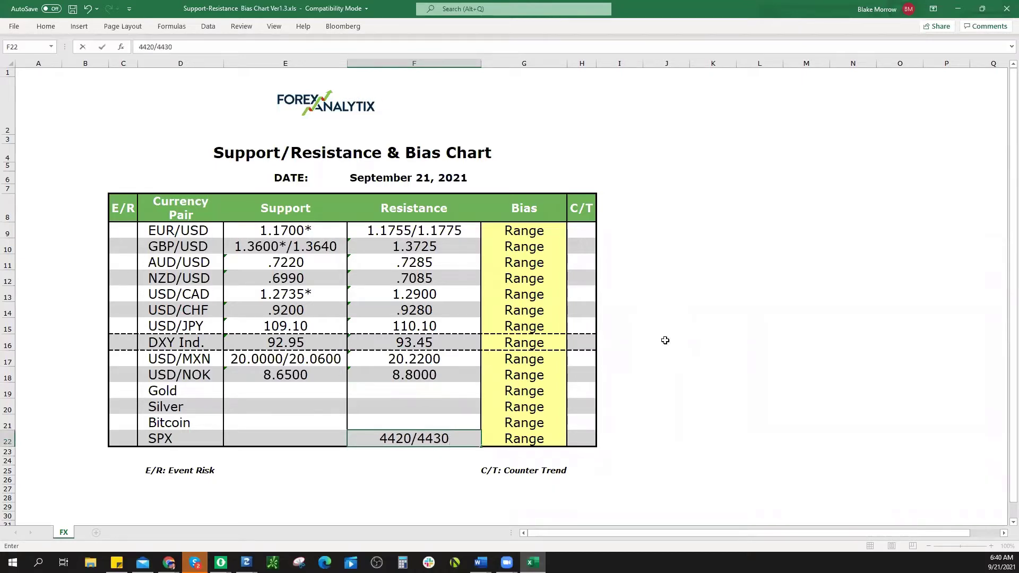
key(Tab)
click(573, 441)
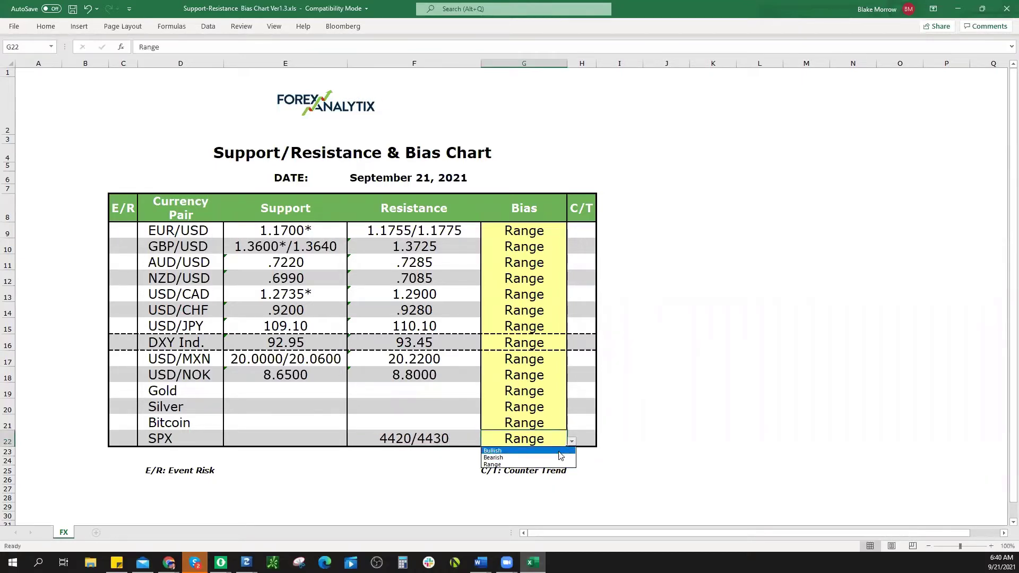
click(549, 458)
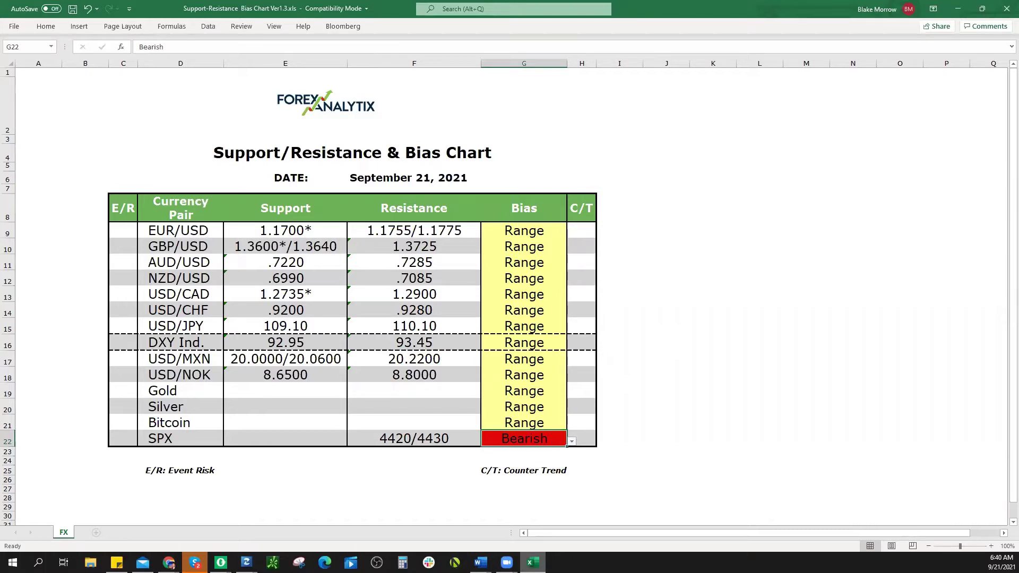
key(alt+Tab)
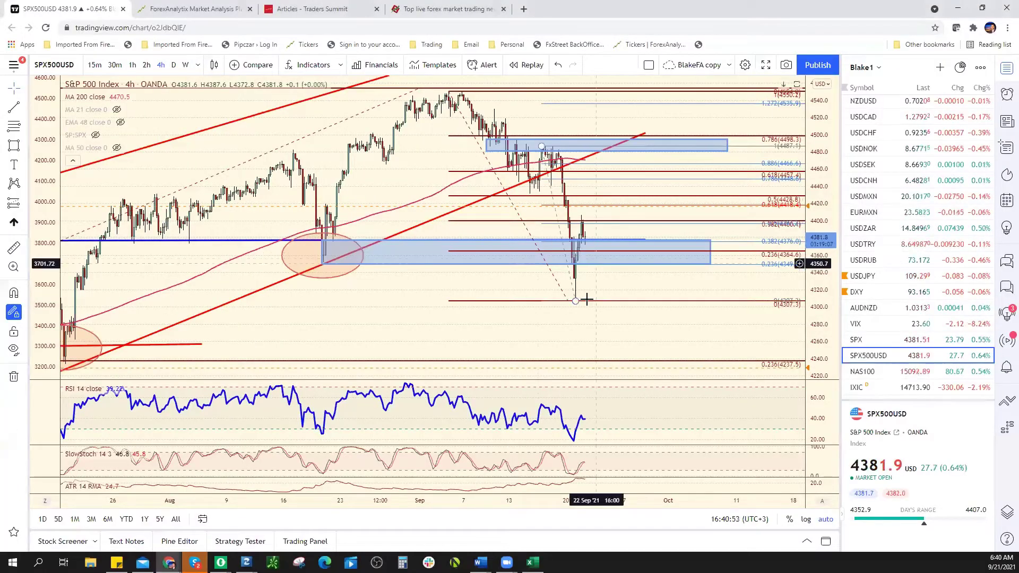
Zoom out the S&P 500 4-hour chart to see price near 4380 above the 4349–4376 zone.
scroll(621, 303, down, 3)
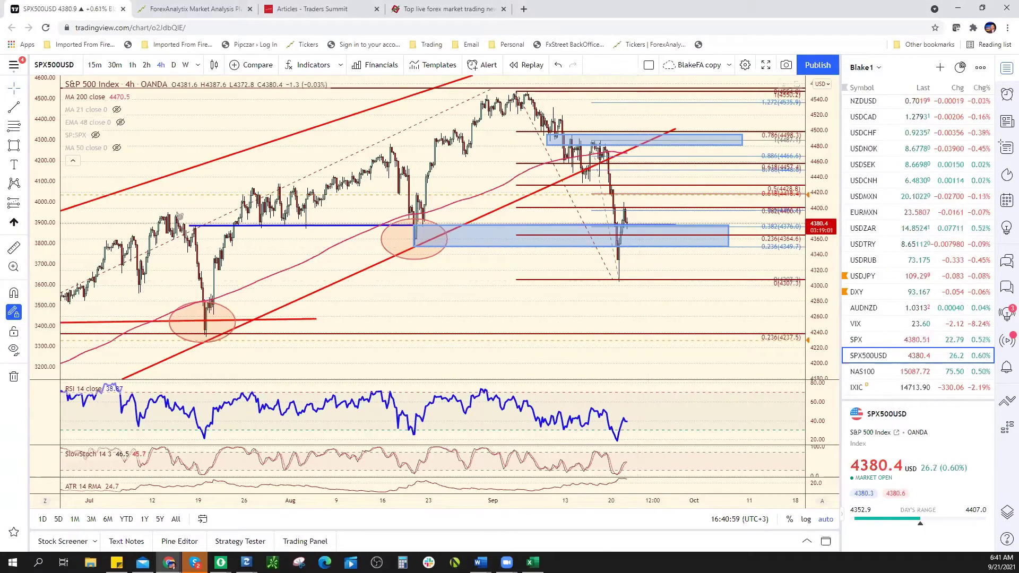
Type 4300/4350 as the SPX support in cell E22.
key(alt+Tab)
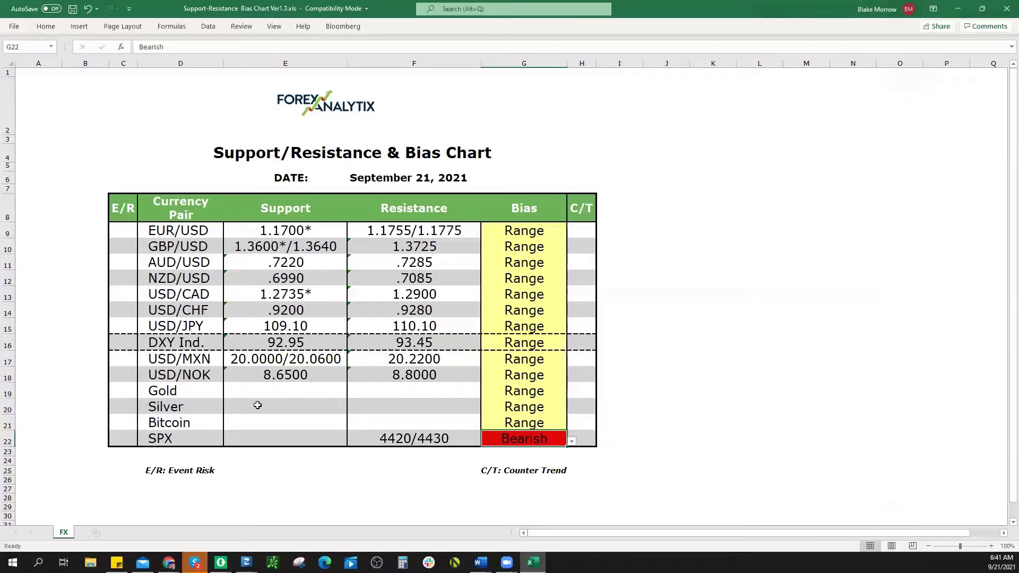
click(287, 436)
text(4300/)
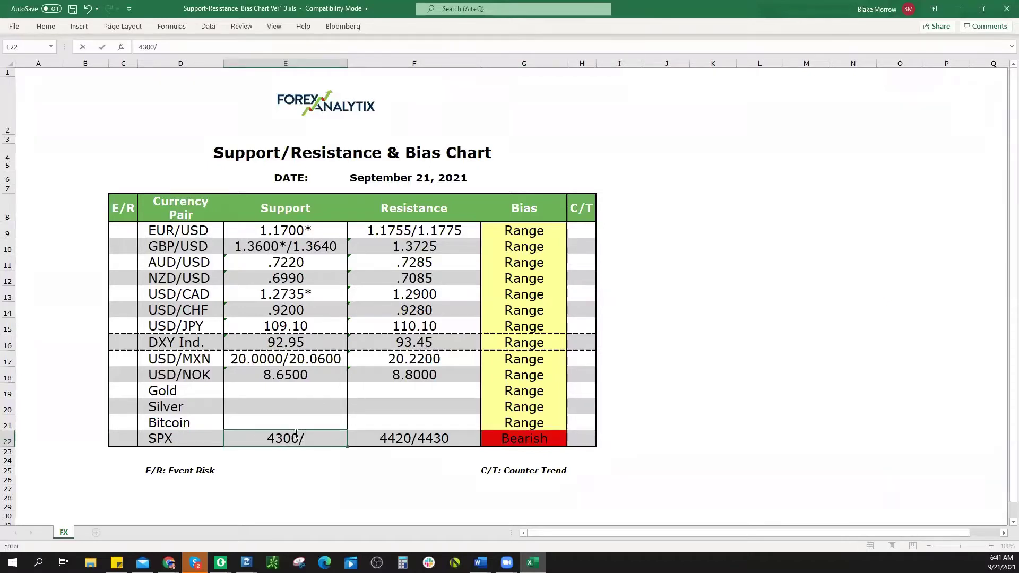
text(4350)
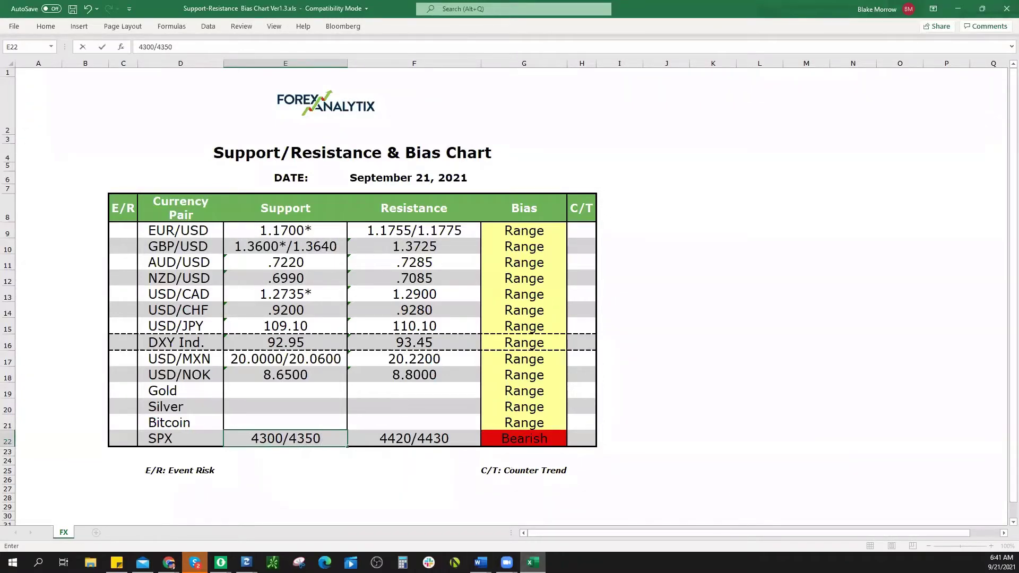
key(alt+Tab)
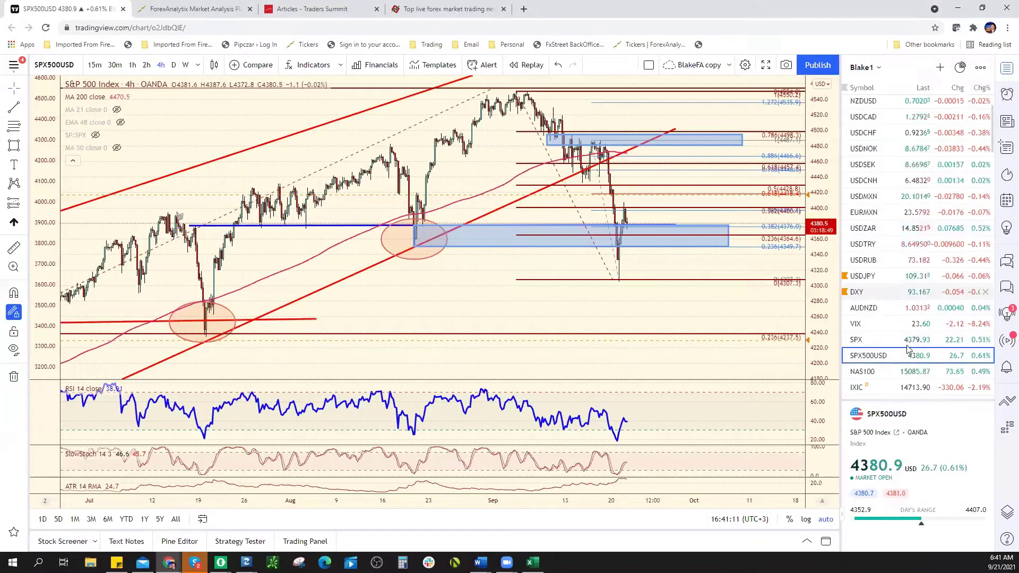
Scroll the watchlist down and load the XAUUSD gold 4-hour chart.
scroll(925, 255, down, 4)
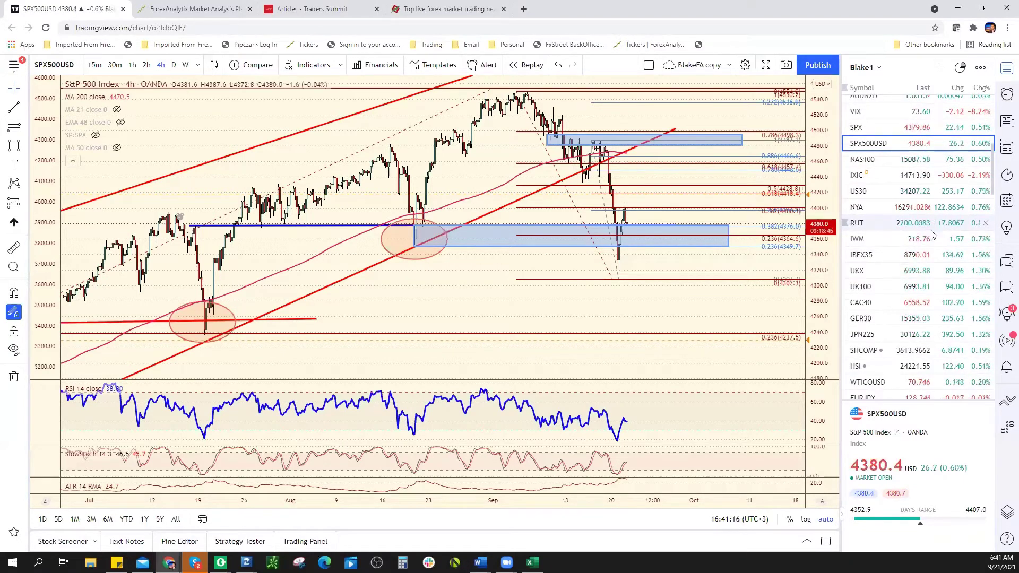
scroll(925, 250, down, 1)
scroll(927, 258, down, 10)
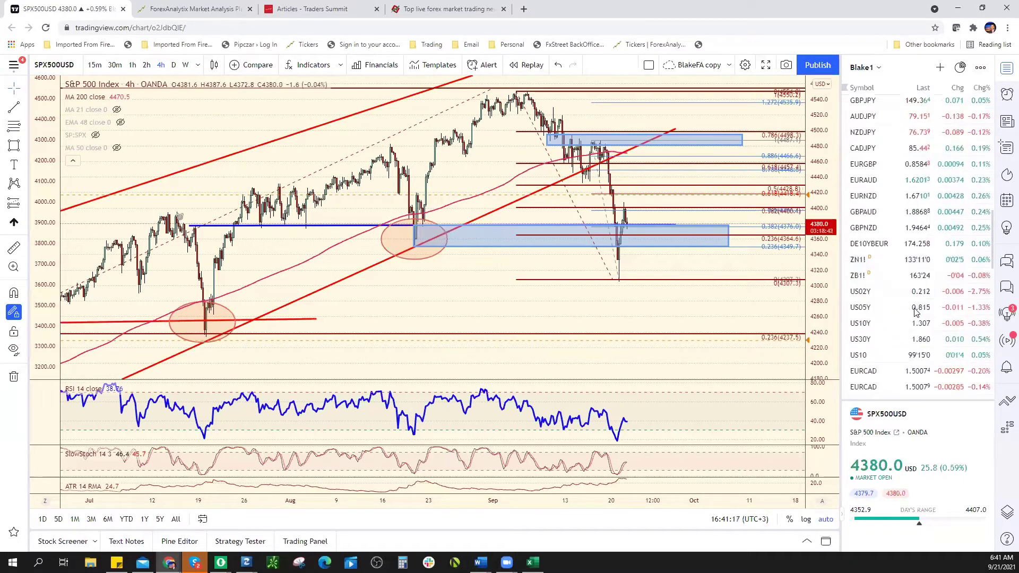
scroll(915, 315, down, 1)
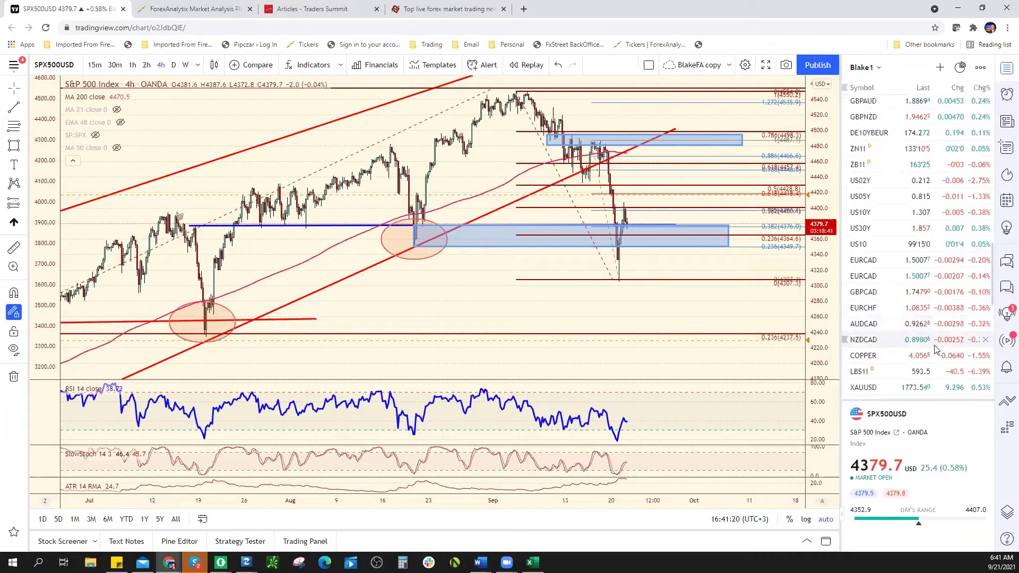
scroll(924, 311, down, 3)
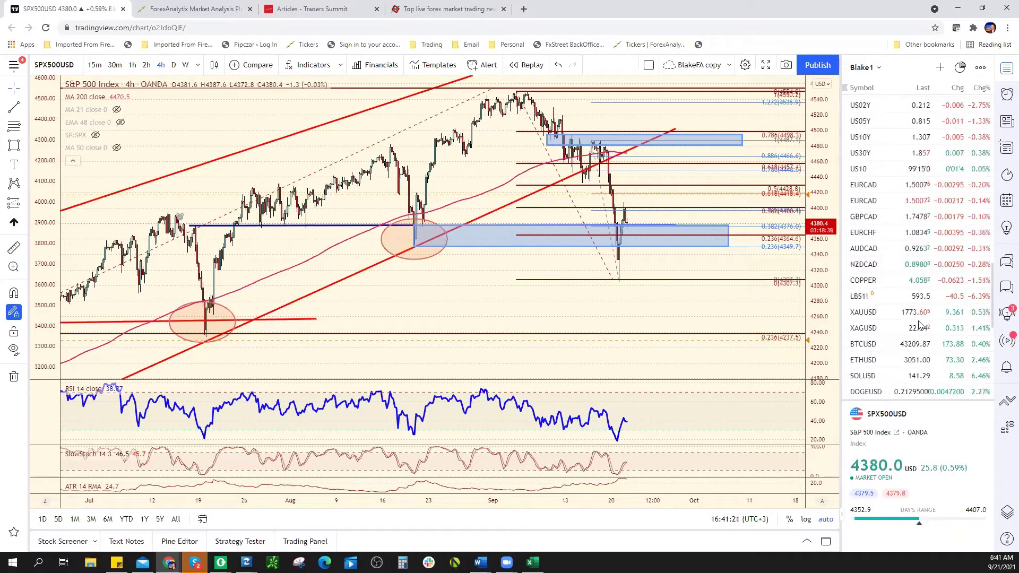
click(913, 229)
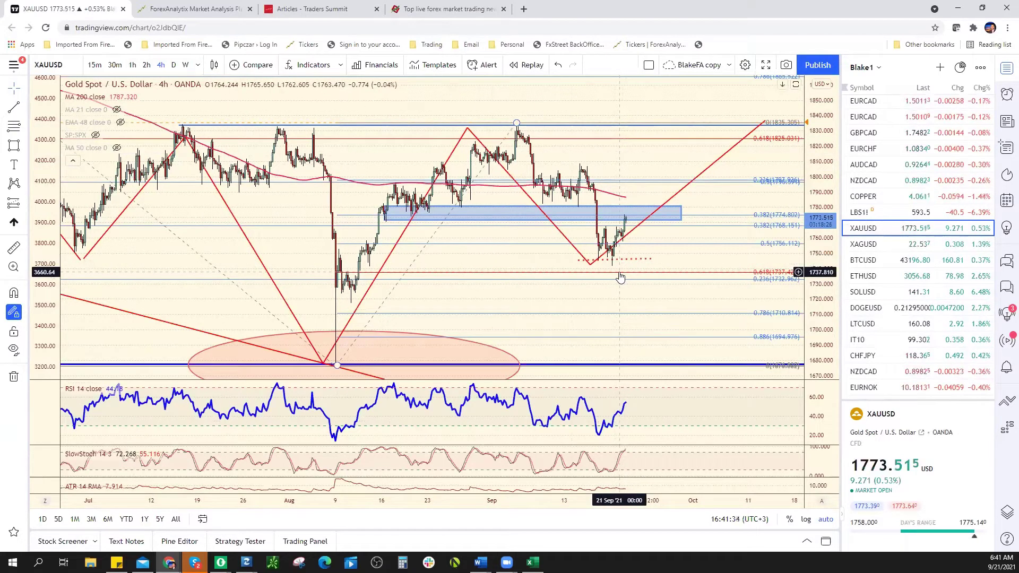
Record Gold support 1735 and resistance 1780 in the Gold row.
key(alt+Tab)
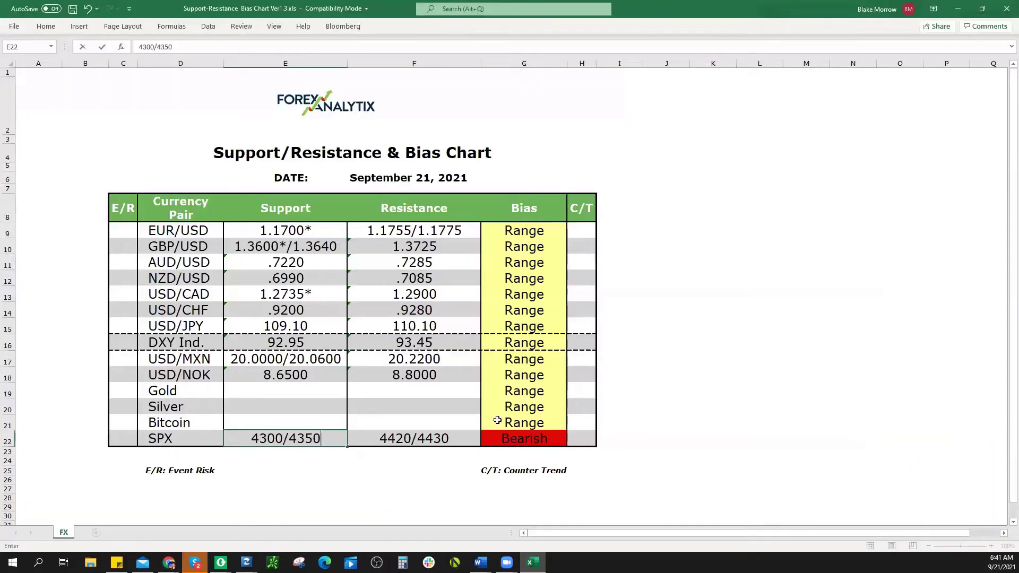
click(282, 394)
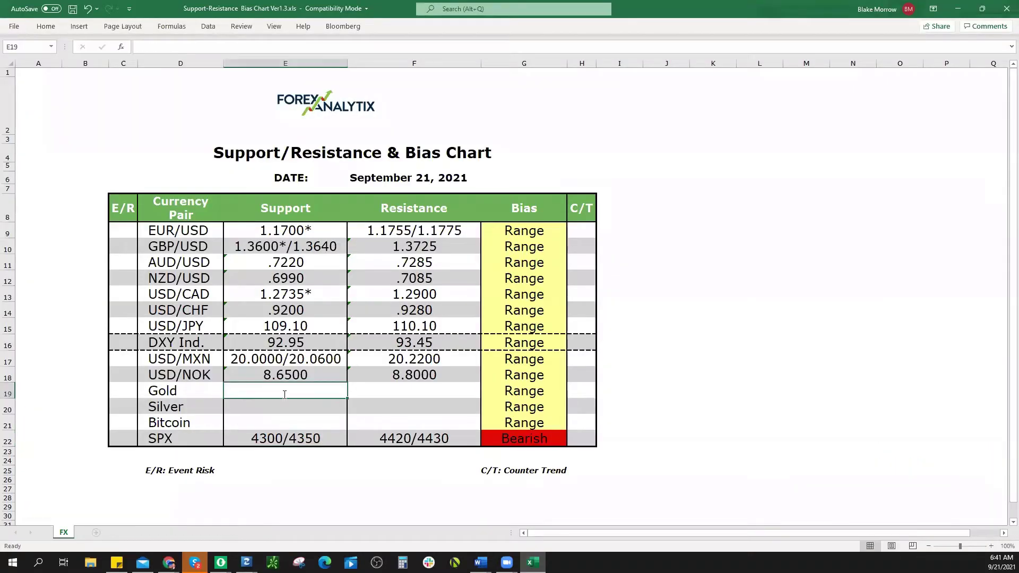
text(1735)
key(Tab)
text(18)
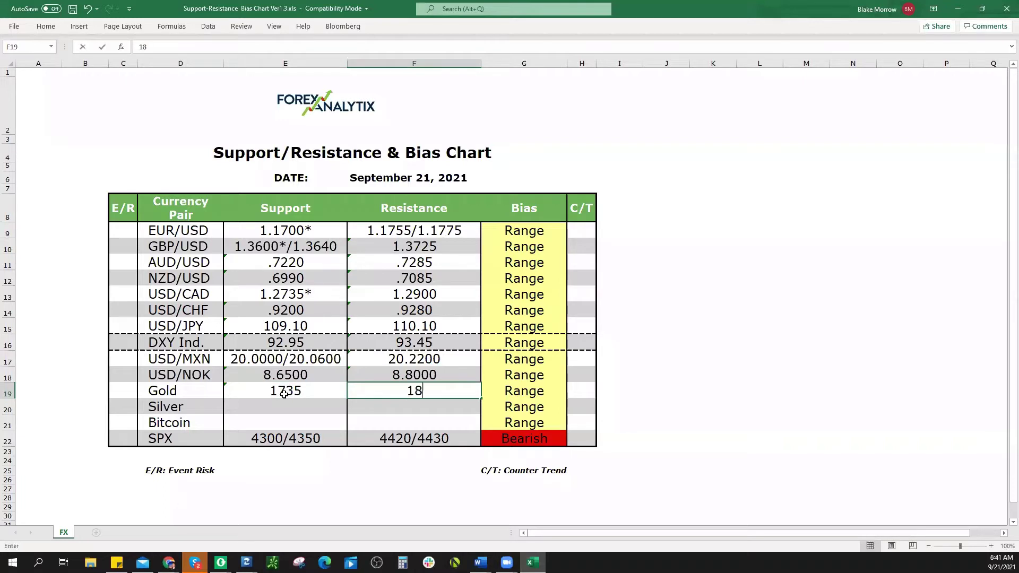
text(00)
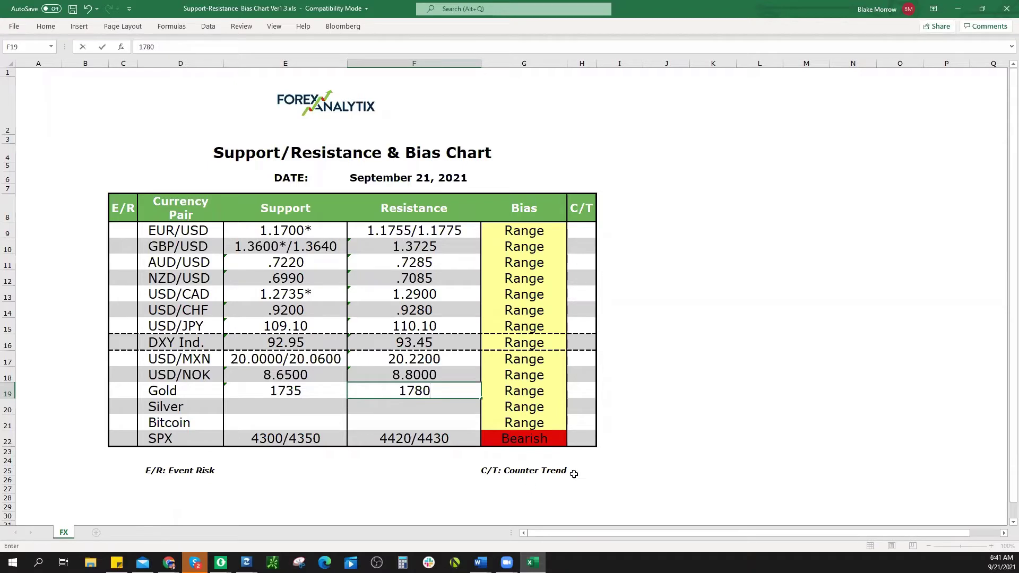
click(542, 230)
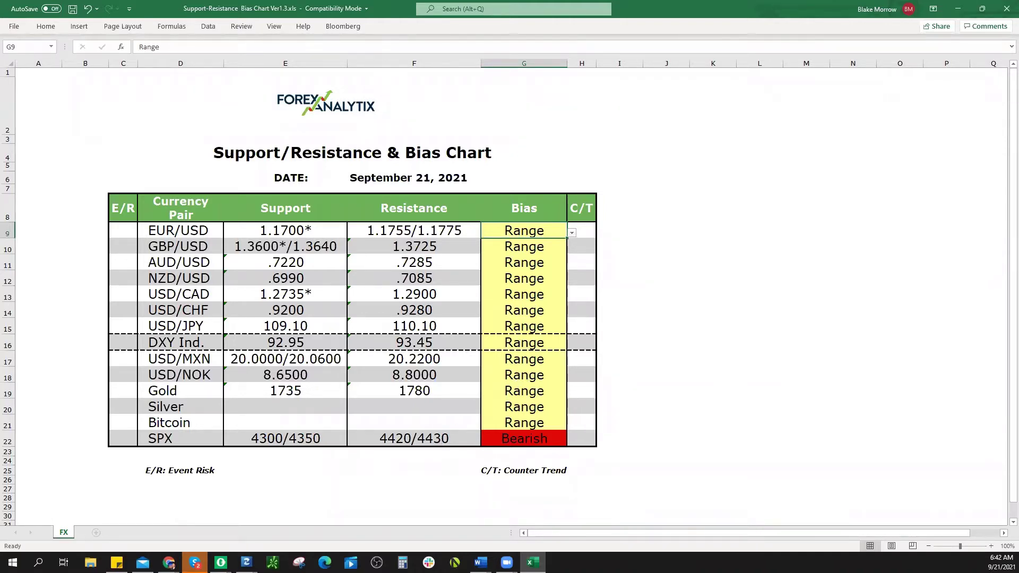
Step the watchlist from XAUUSD down to the XAGUSD silver chart.
key(alt+Tab)
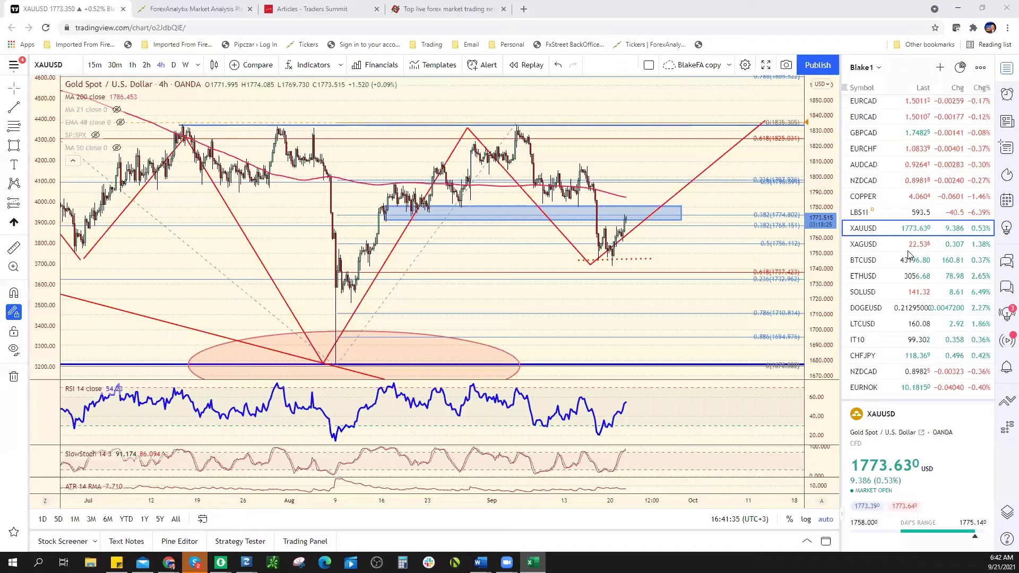
key(Down)
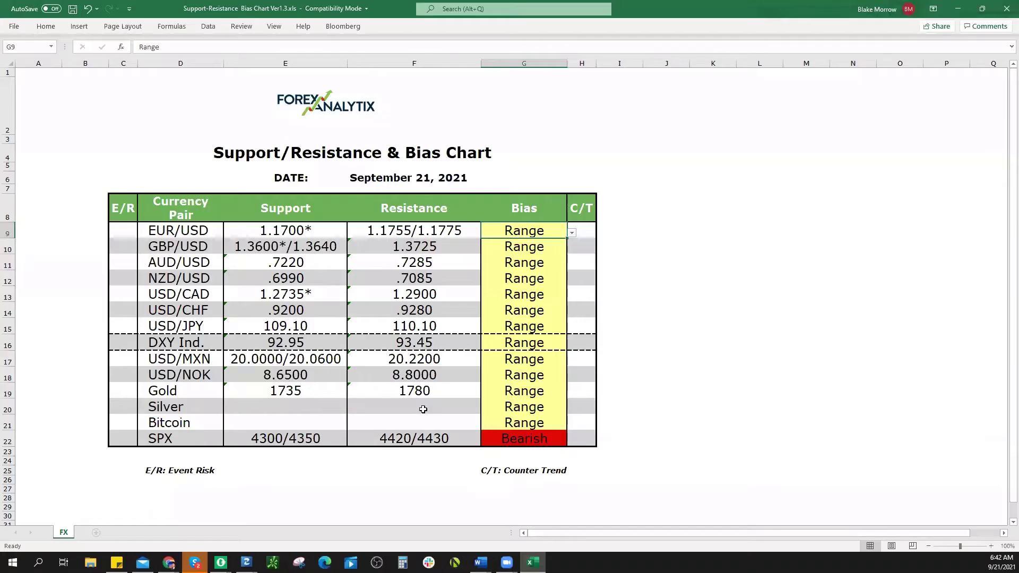
Enter Silver's resistance 23.35 and support 22.00 in the bias chart.
click(425, 412)
text(23.35)
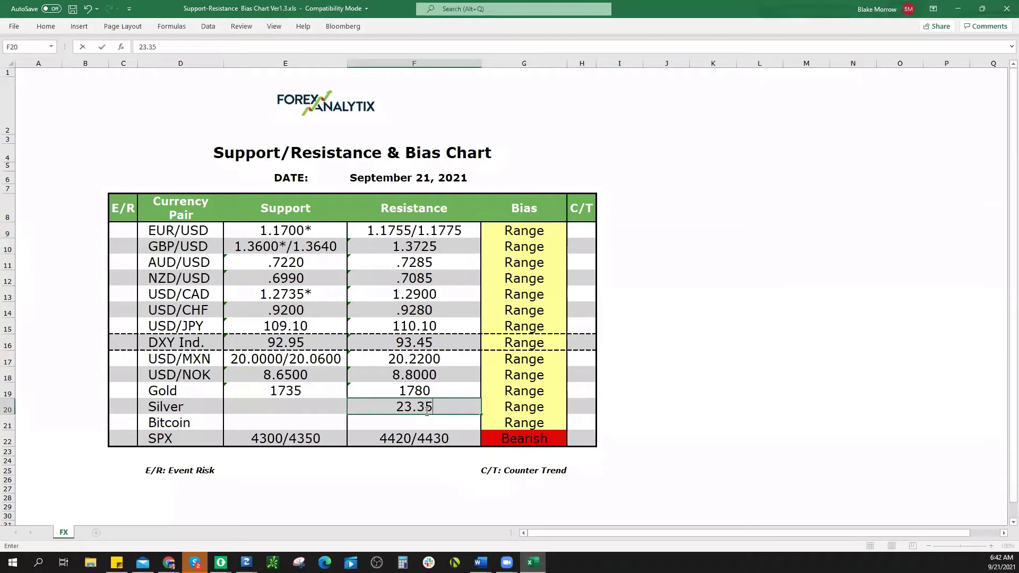
click(313, 406)
text(22.00)
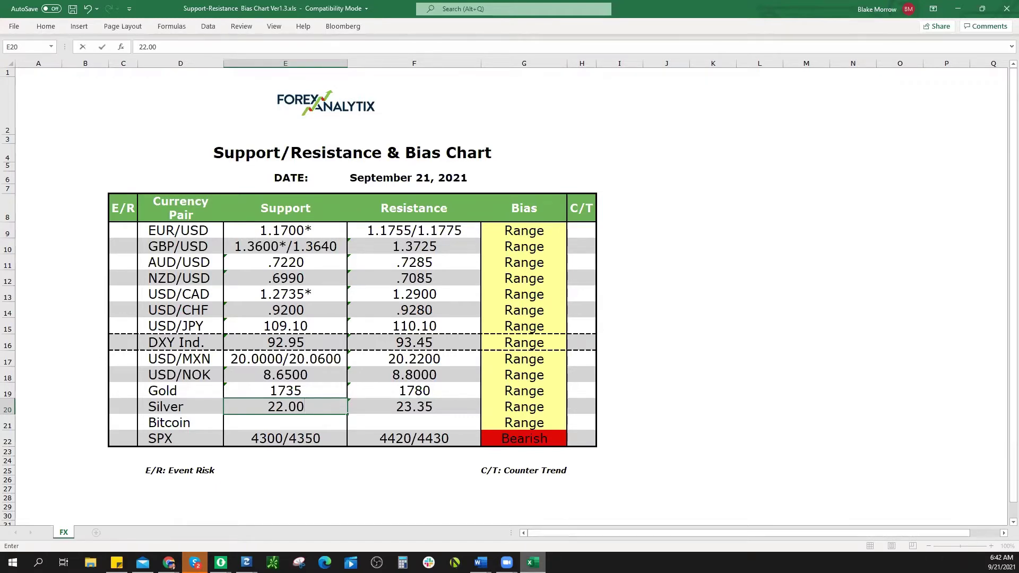
click(533, 563)
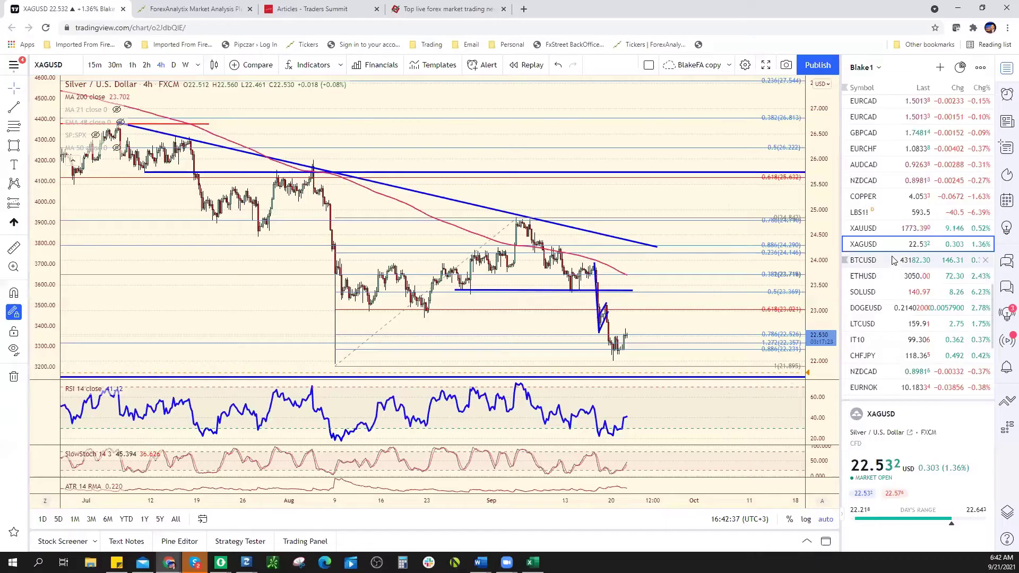
Review BTCUSD's 4-hour levels zoomed out, briefly comparing with ETHUSD.
click(892, 261)
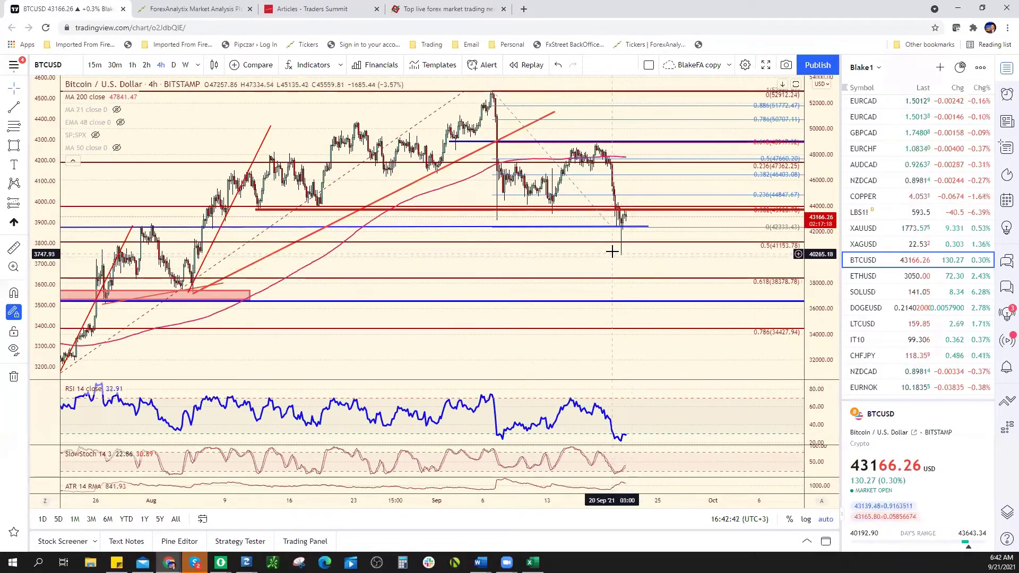
scroll(618, 255, down, 2)
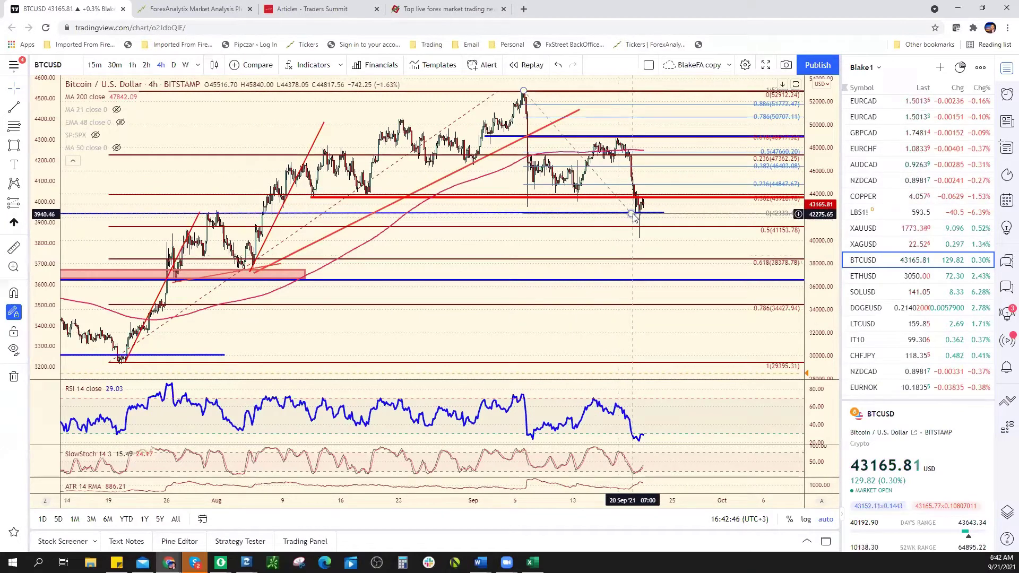
click(901, 277)
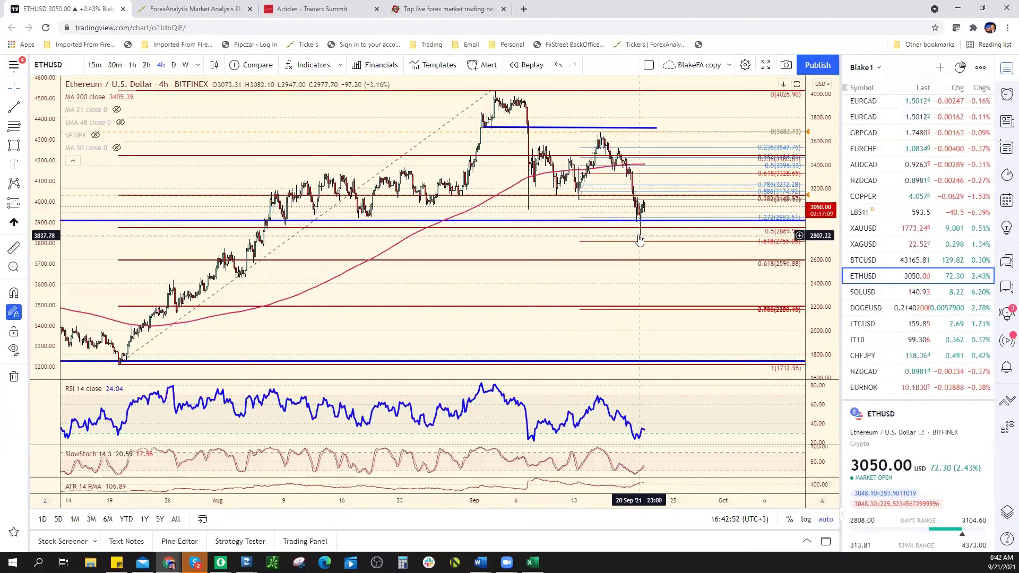
key(Up)
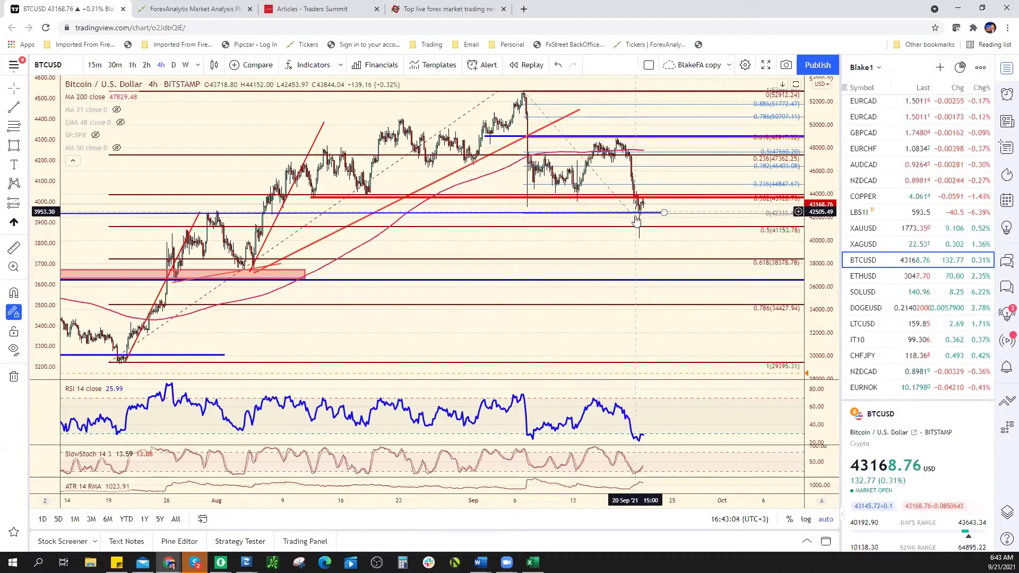
key(alt+Tab)
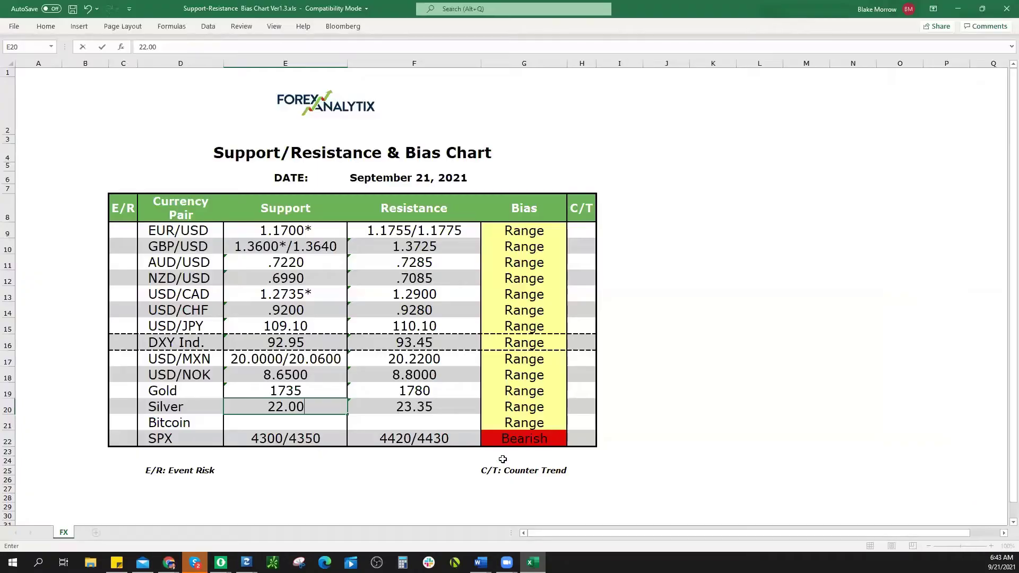
Type 40K,42500 as Bitcoin's support in cell E21.
click(256, 422)
text(4)
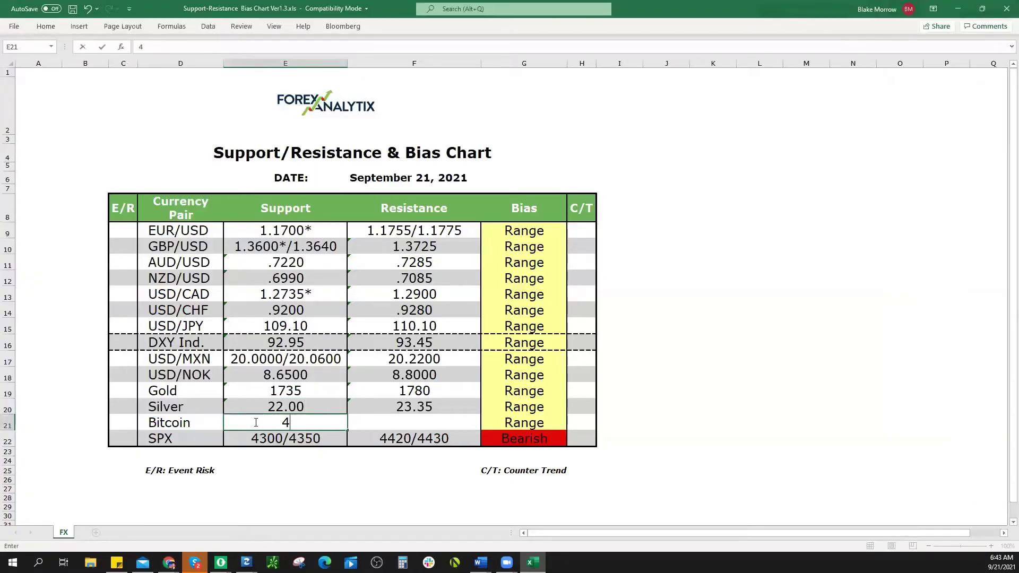
text(0K,42500)
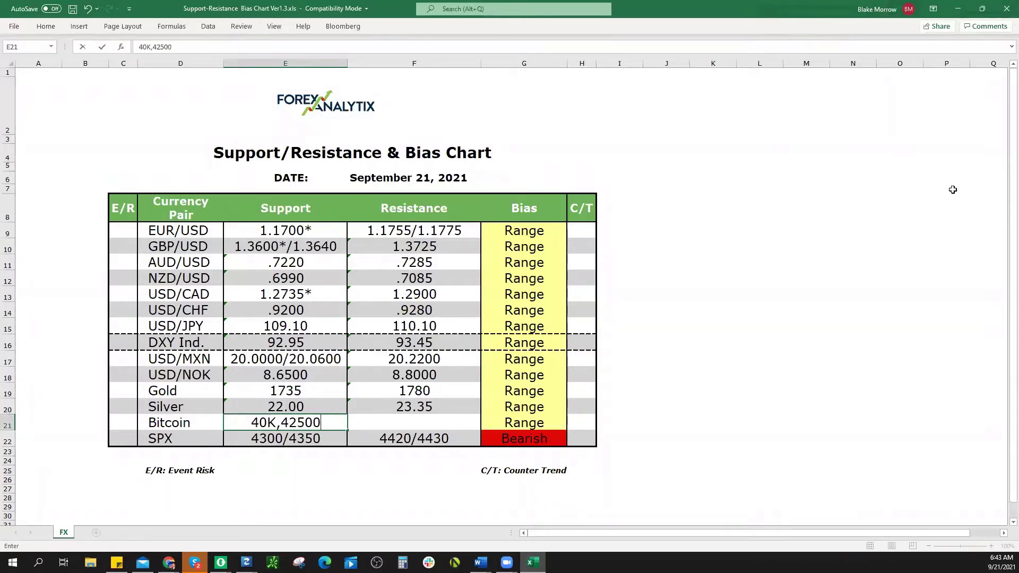
Drag the blue horizontal level line on BTCUSD slightly higher.
key(alt+Tab)
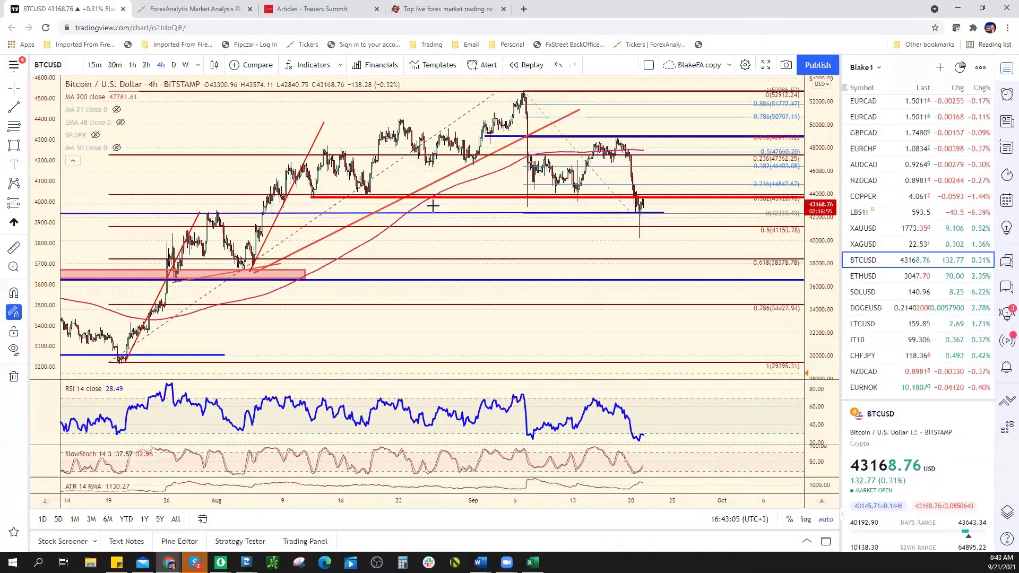
scroll(429, 210, down, 3)
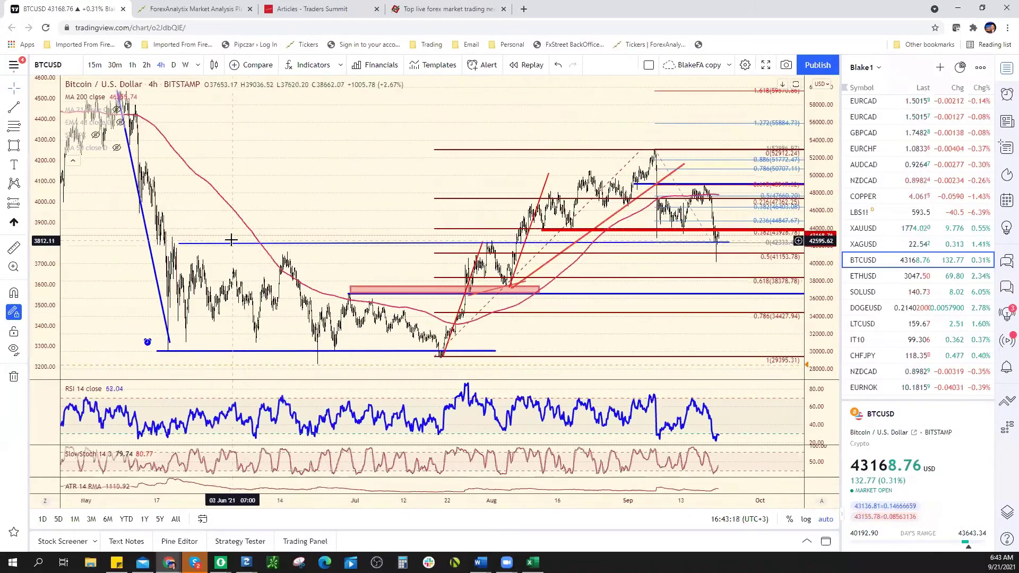
drag(231, 249, 236, 243)
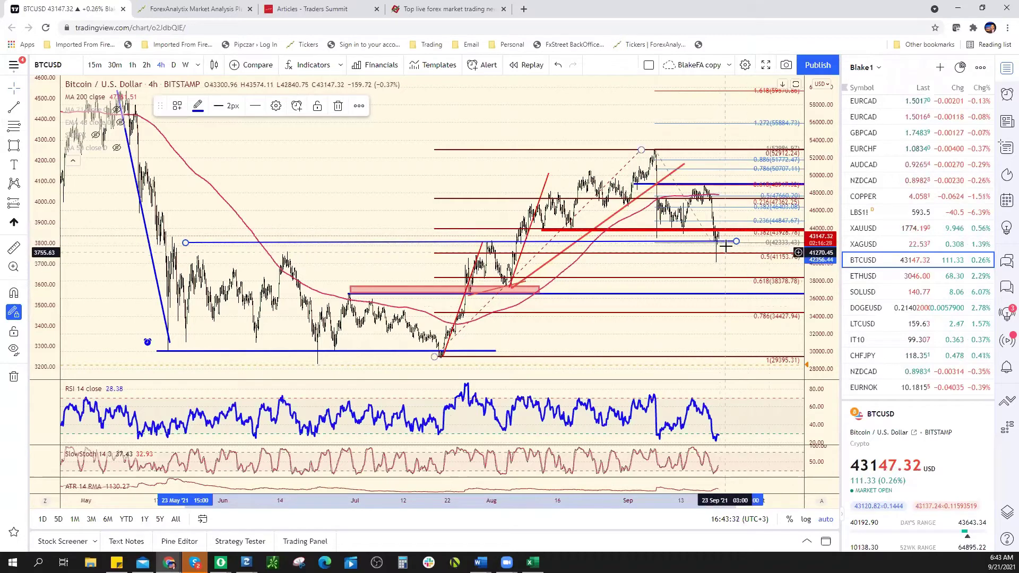
scroll(722, 242, up, 4)
scroll(661, 223, up, 3)
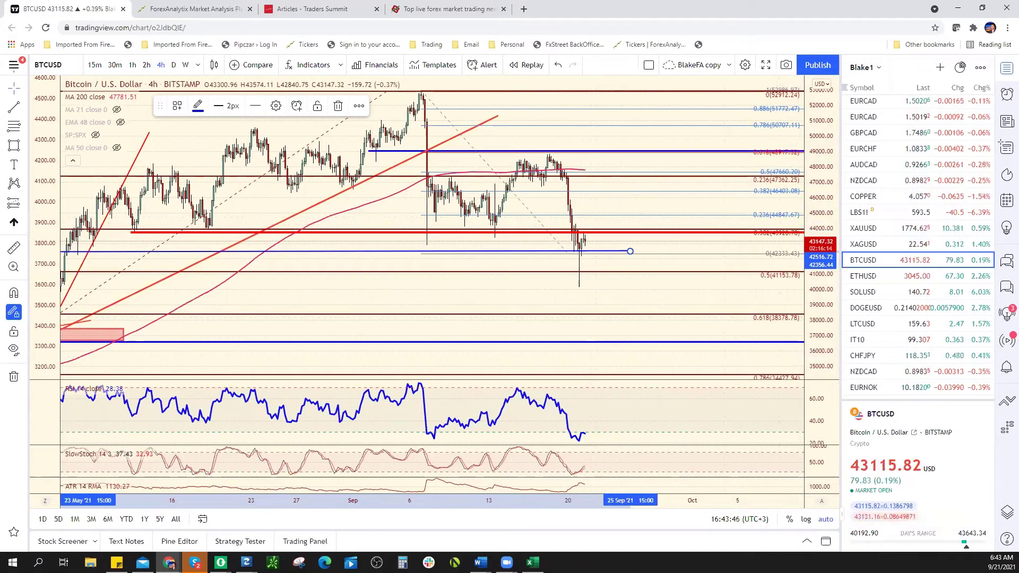
click(533, 562)
Enter 45000 as Bitcoin's resistance in cell F21 to finish the table.
click(409, 429)
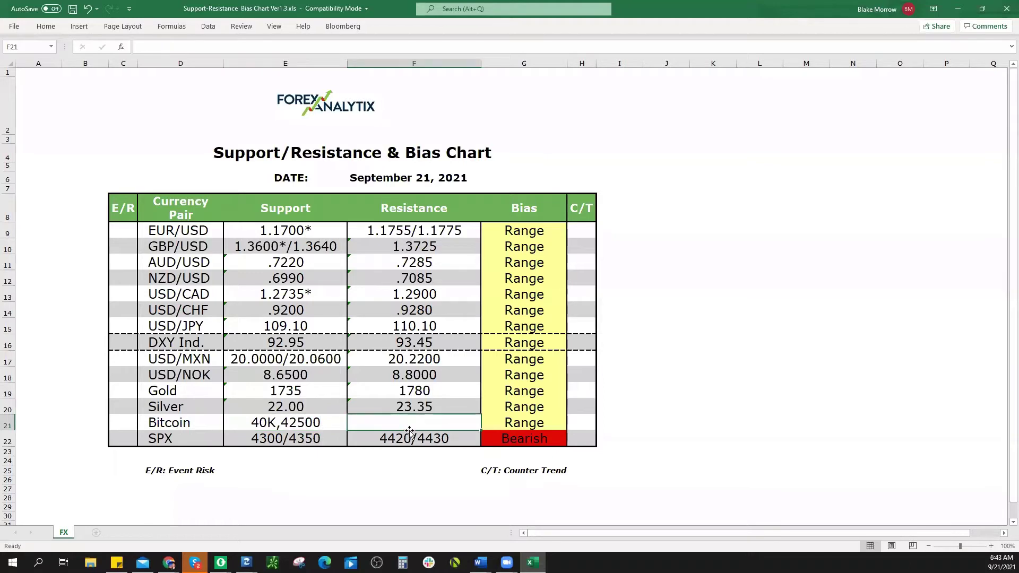
text(45000)
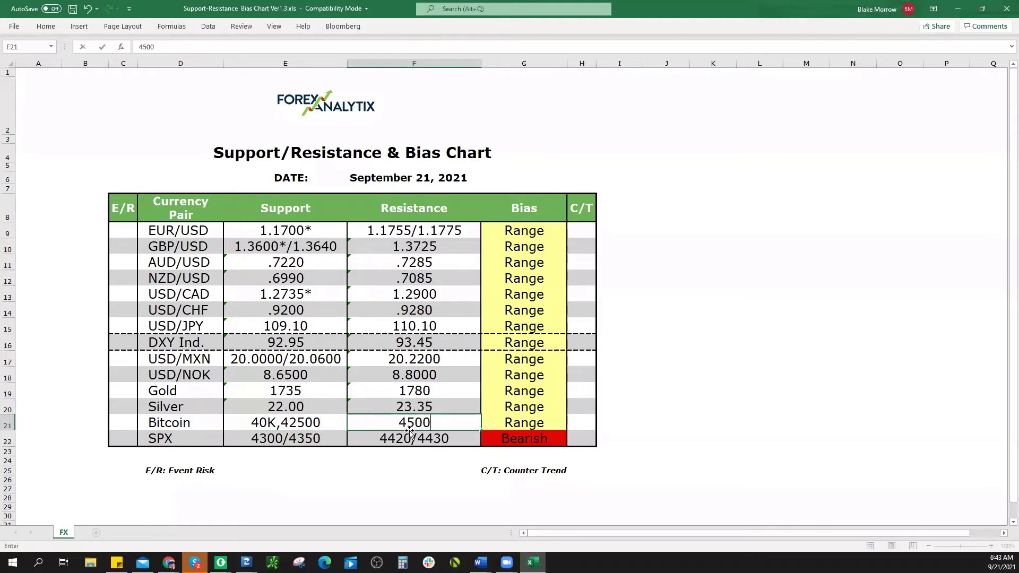
click(547, 425)
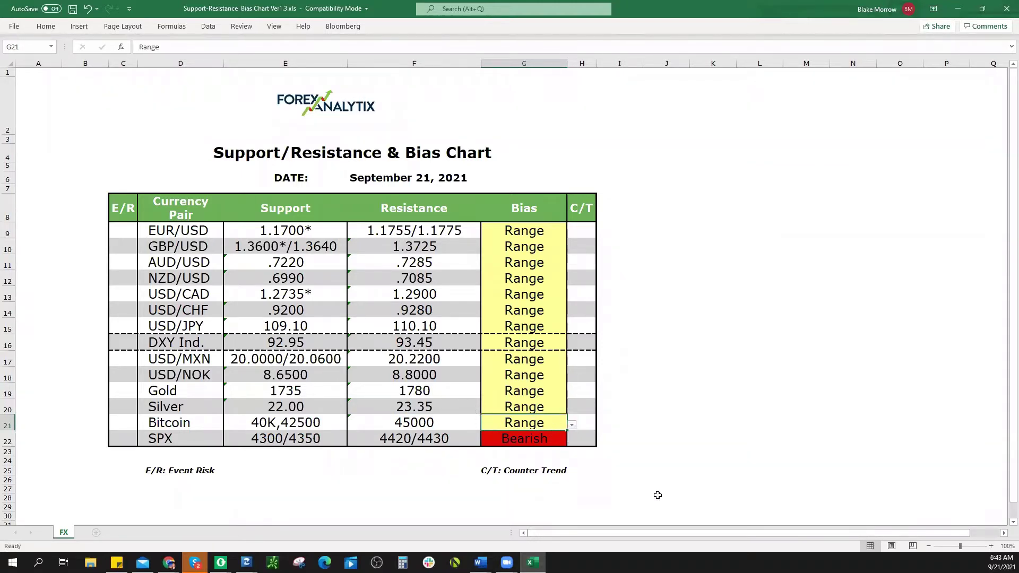
click(880, 410)
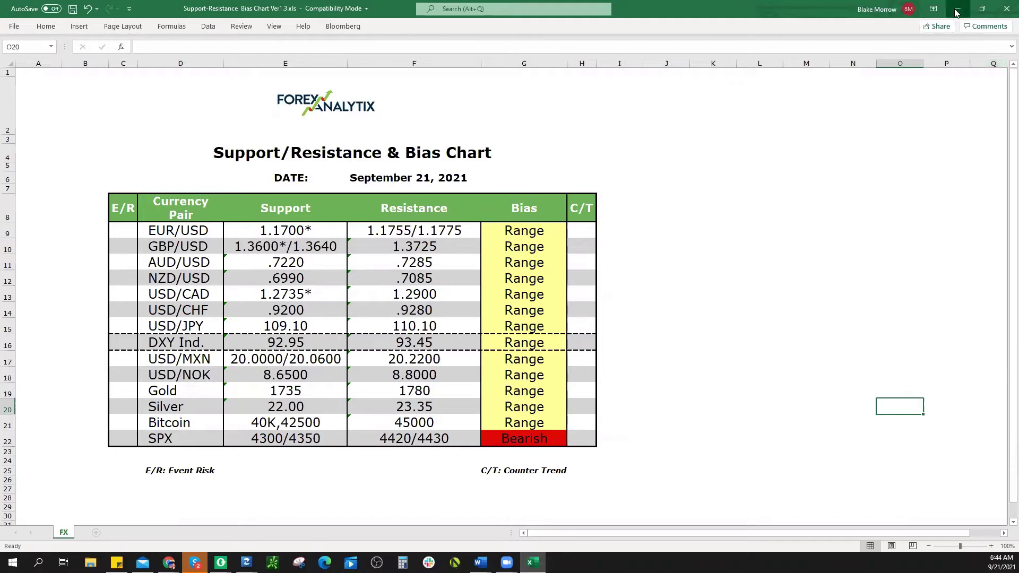
key(alt+Tab)
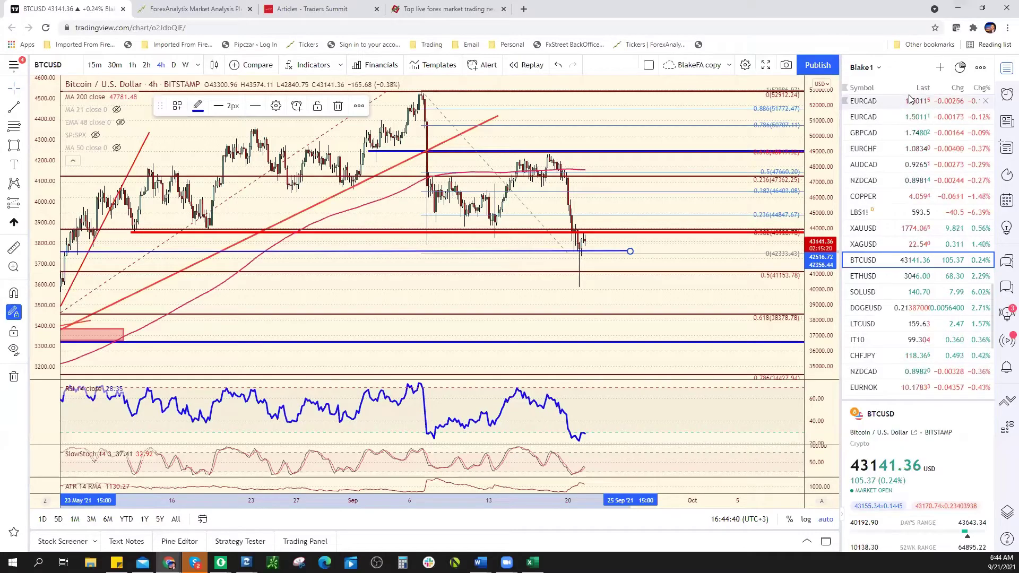
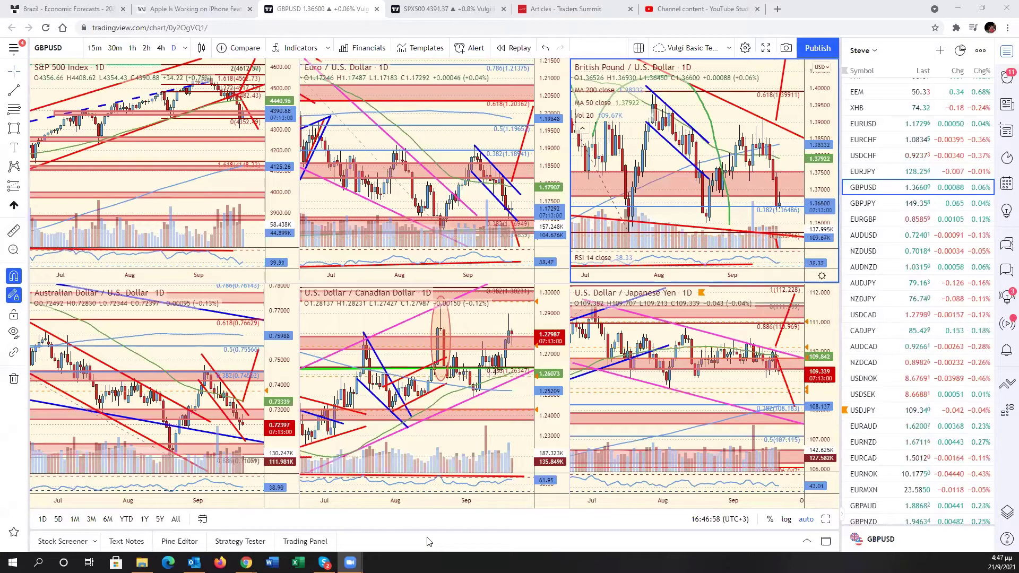
Replace the S&P 500 in the top-left pane with the URA uranium ETF.
click(132, 154)
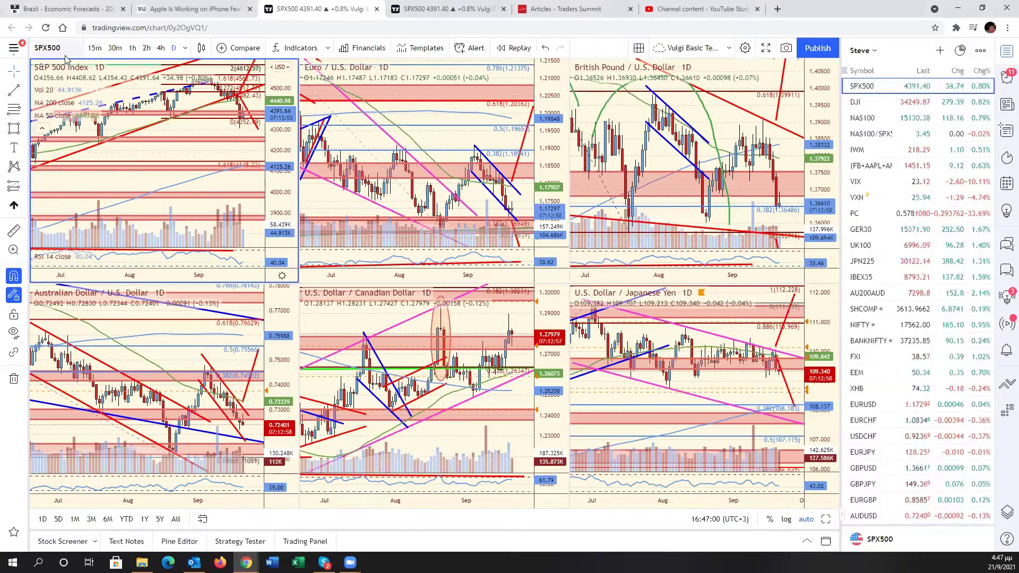
click(64, 55)
text(URA)
key(Return)
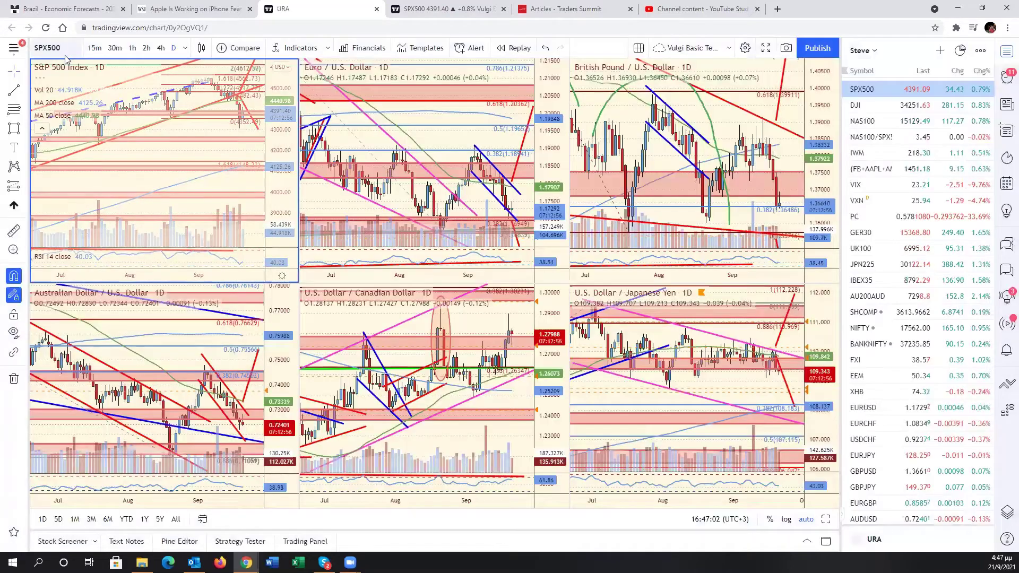
View the URA chart full size and pan back to earlier history.
click(827, 520)
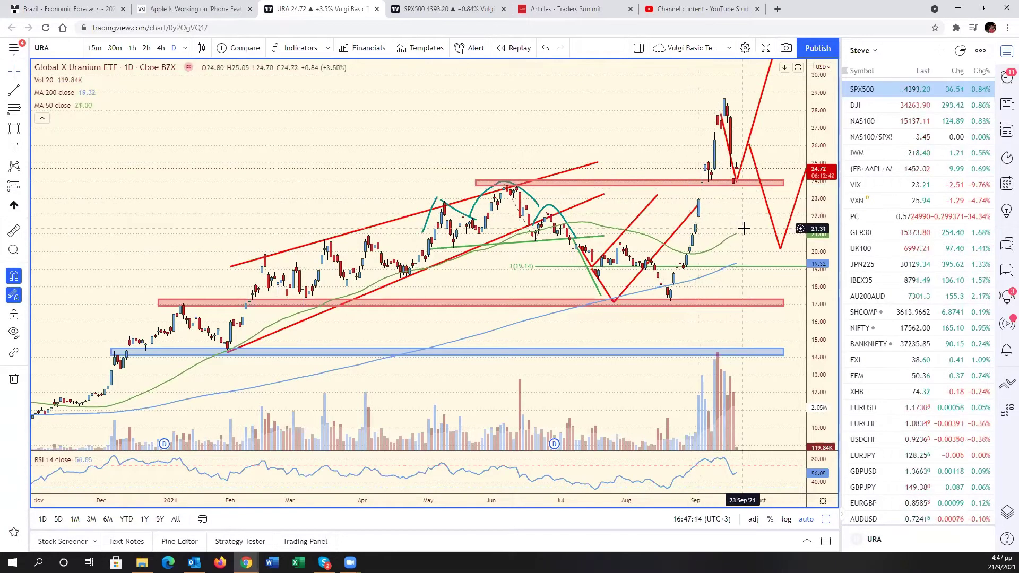
drag(752, 229, 682, 160)
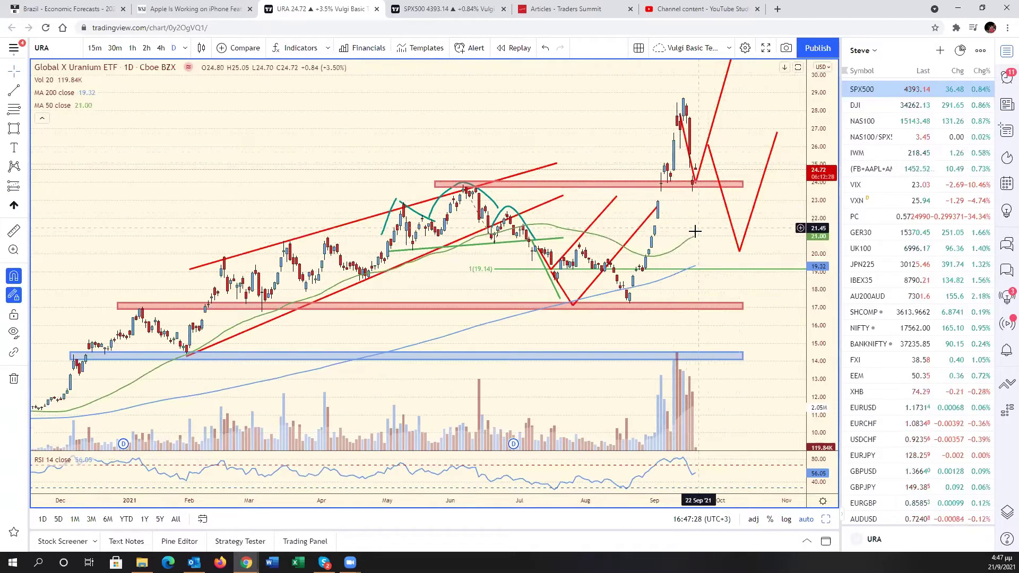
drag(702, 240, 776, 242)
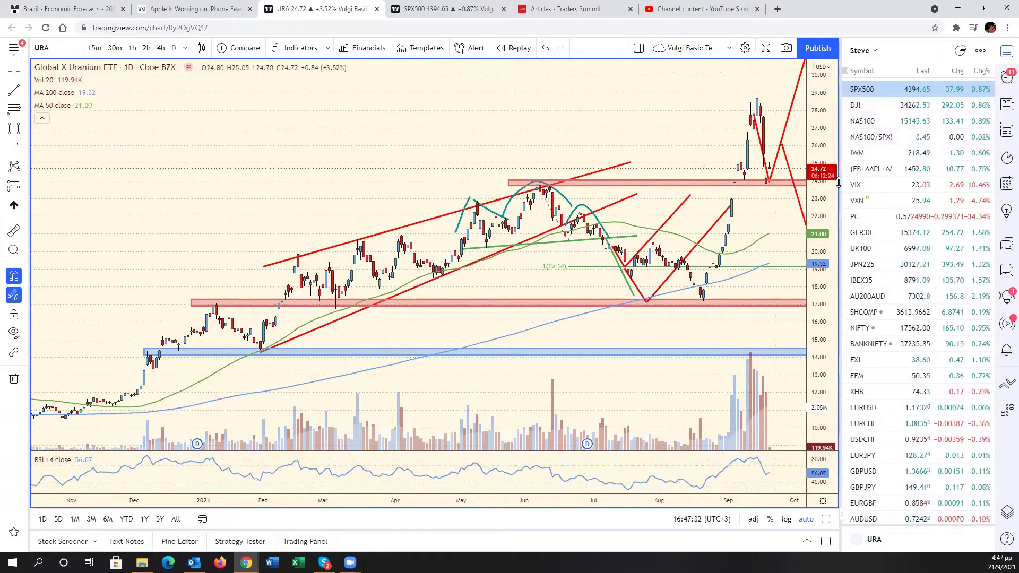
Switch the pane back to SPX500, restore the six-chart grid and select the USD/JPY pane.
click(883, 95)
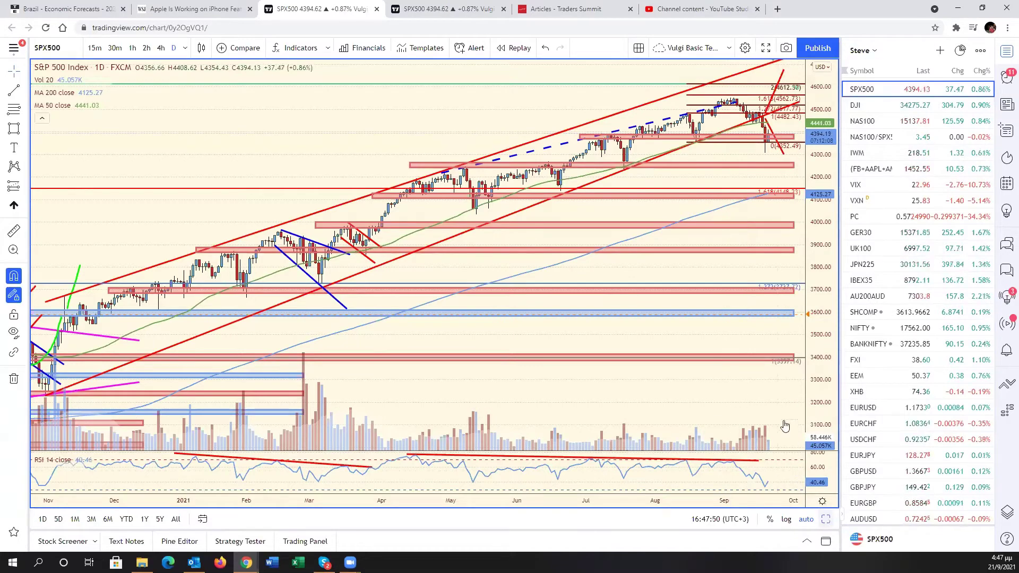
click(826, 519)
click(818, 433)
scroll(909, 456, down, 10)
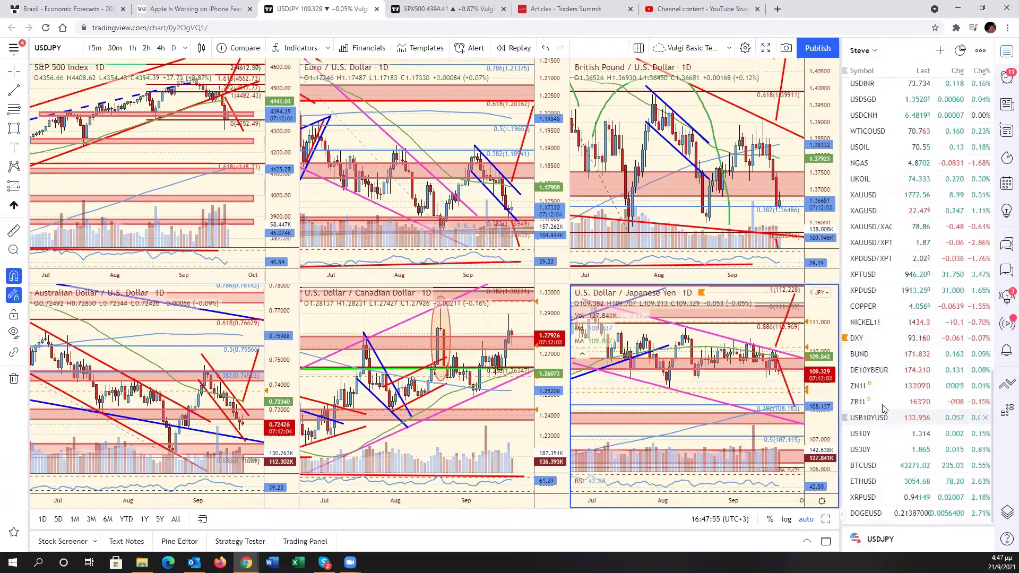
Show US10Y full size with the price scale at 0–2.4 and space right of the bars.
click(855, 434)
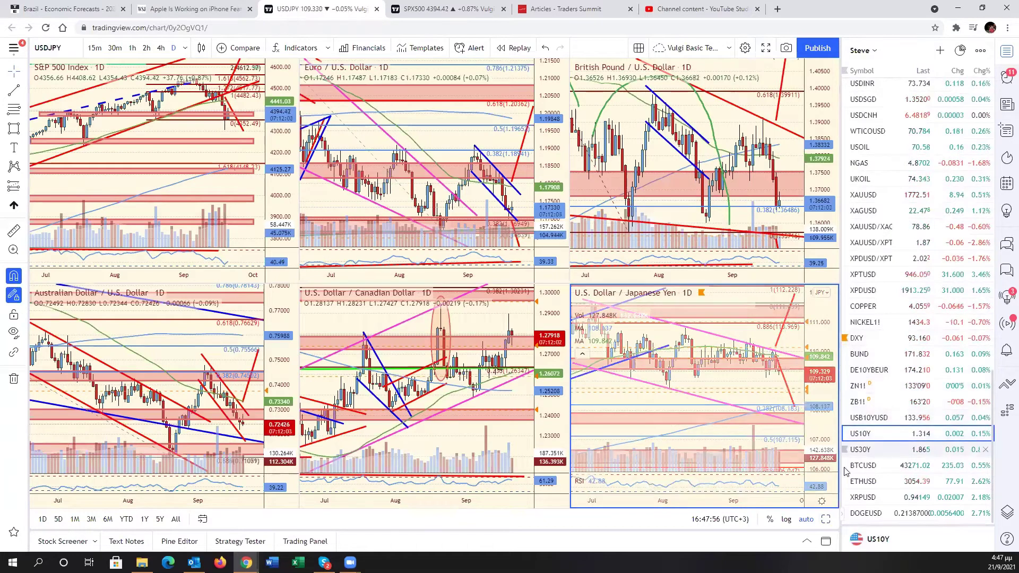
click(825, 519)
drag(811, 278, 774, 391)
drag(719, 410, 689, 412)
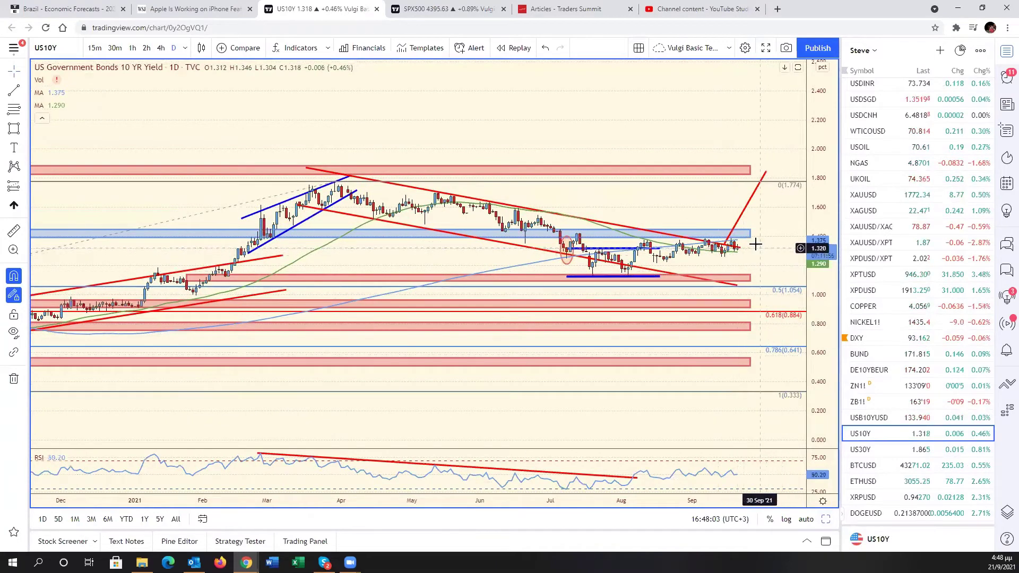
Stretch the blue zone and the three red zones (top, below 1.1, near 0.55) further right.
drag(750, 233, 779, 233)
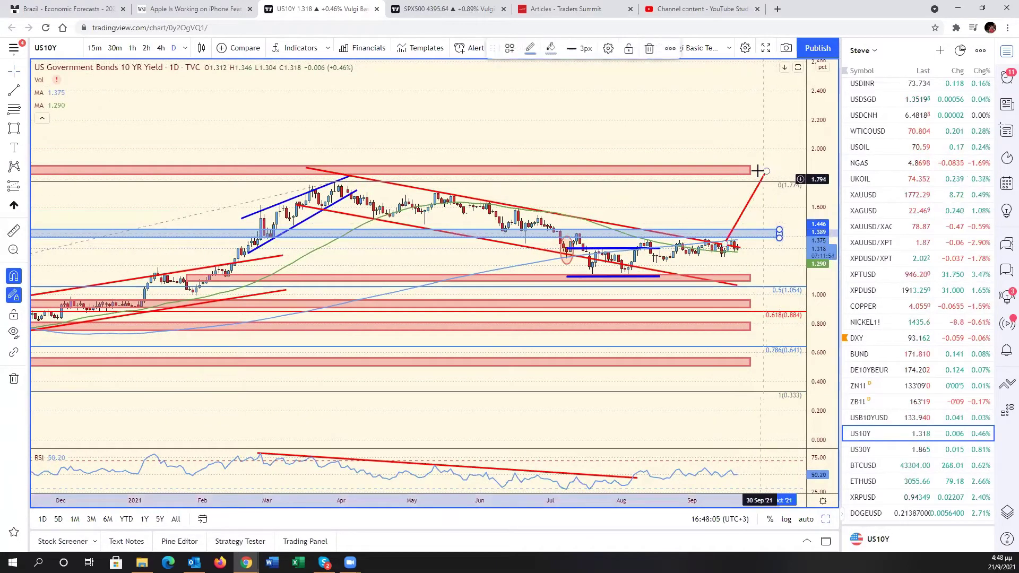
drag(751, 170, 779, 170)
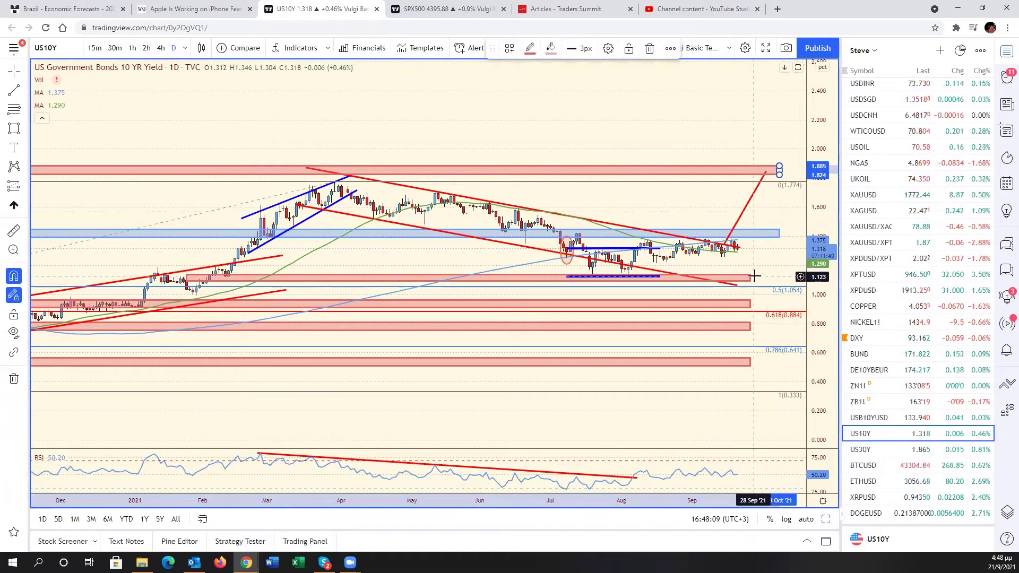
drag(752, 278, 779, 326)
drag(750, 362, 780, 362)
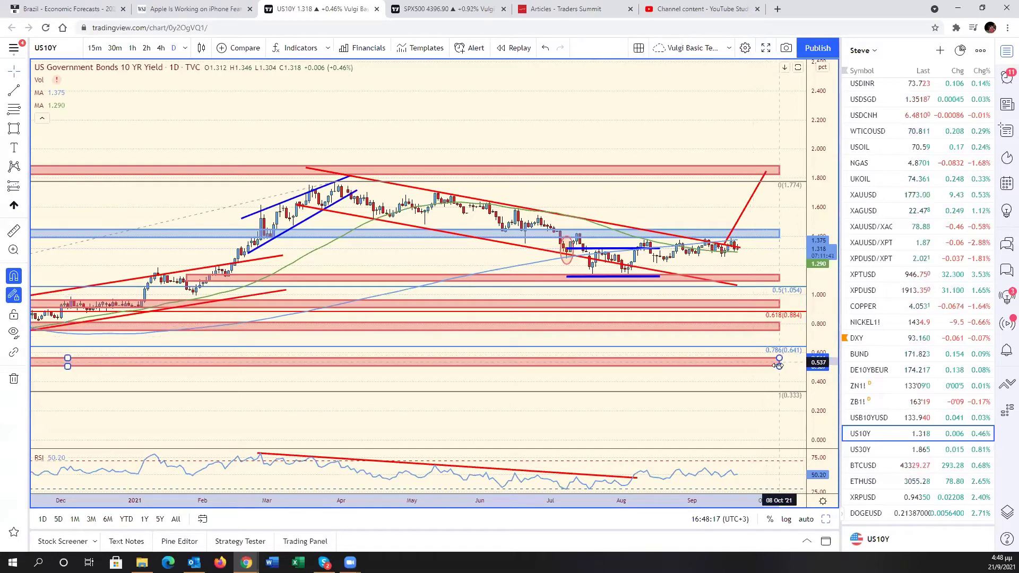
Zoom out over the yield's long history, pan back to recent months and restore the grid.
scroll(637, 393, down, 5)
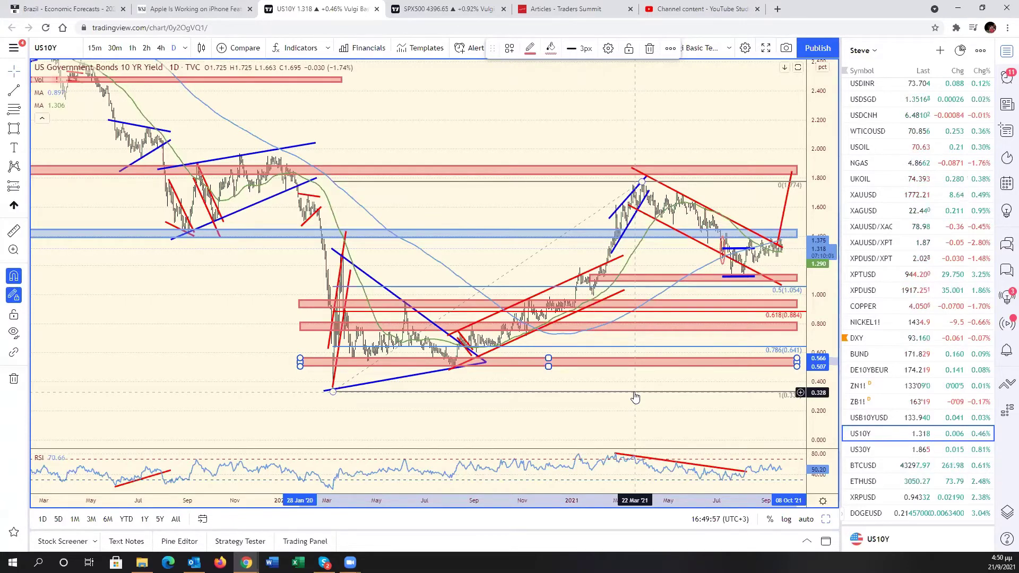
scroll(705, 384, up, 5)
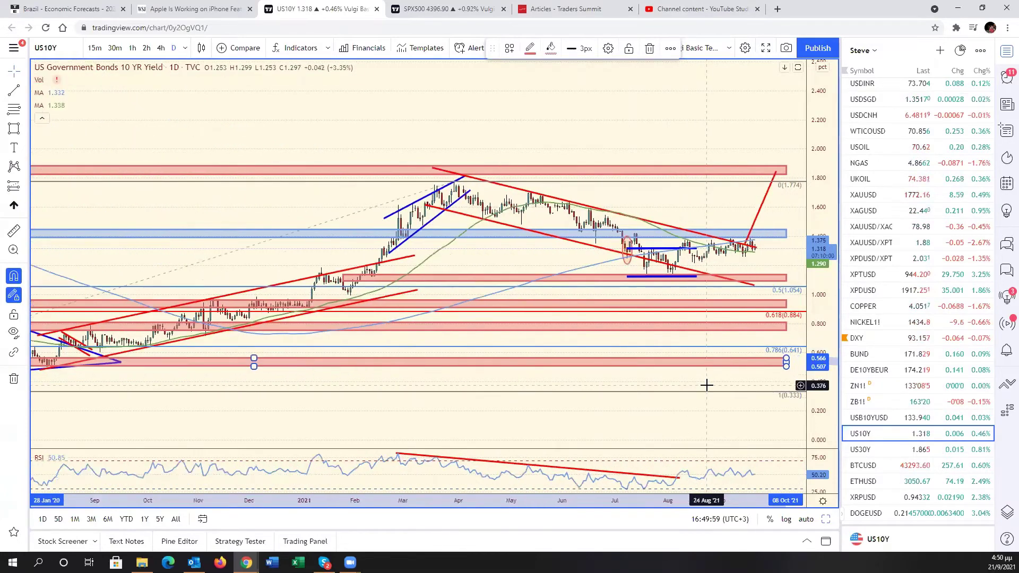
scroll(706, 383, up, 3)
drag(719, 423, 778, 413)
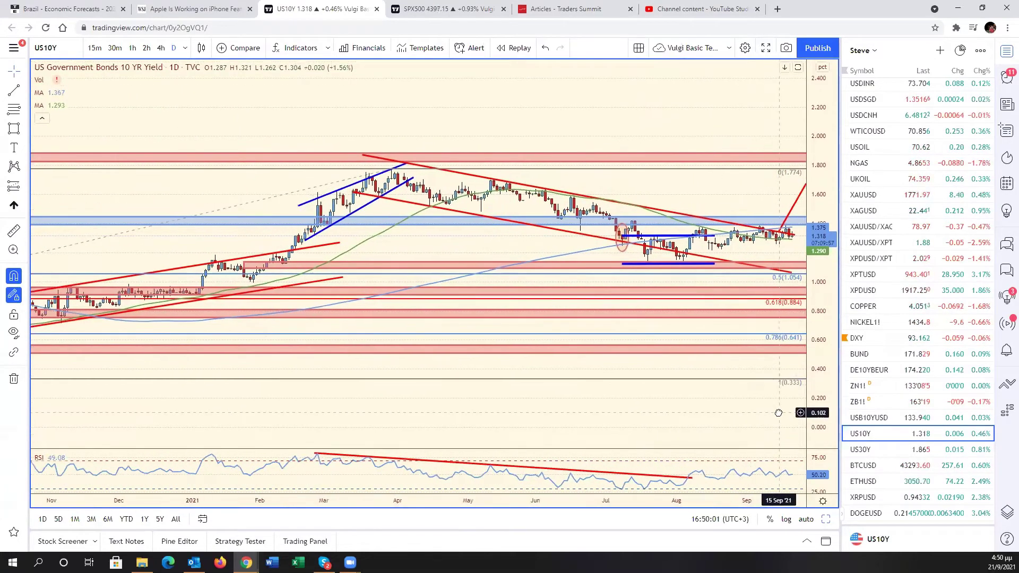
key(alt+Return)
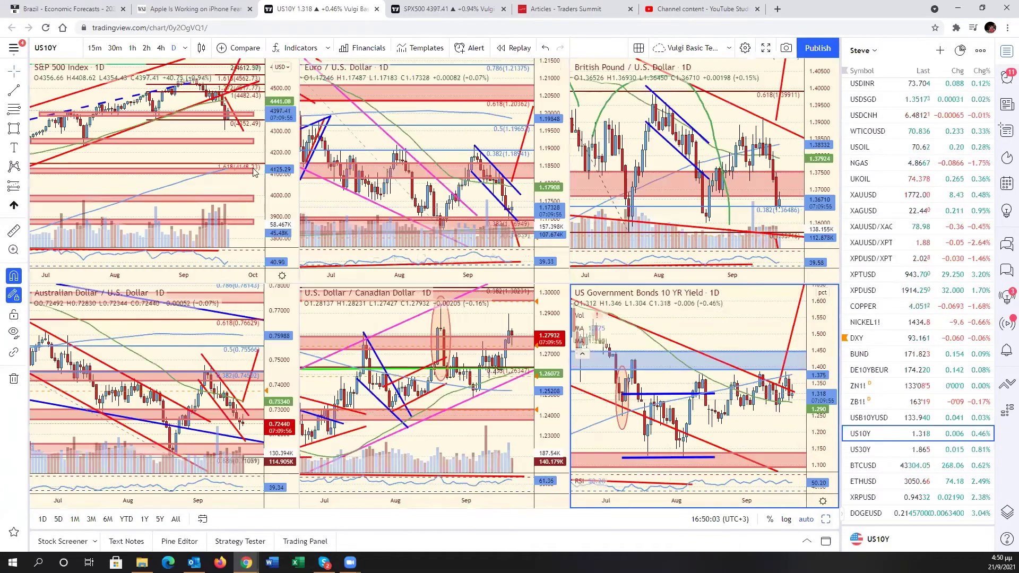
Maximize the S&P 500 daily pane and briefly select the red zone near 4000.
click(254, 171)
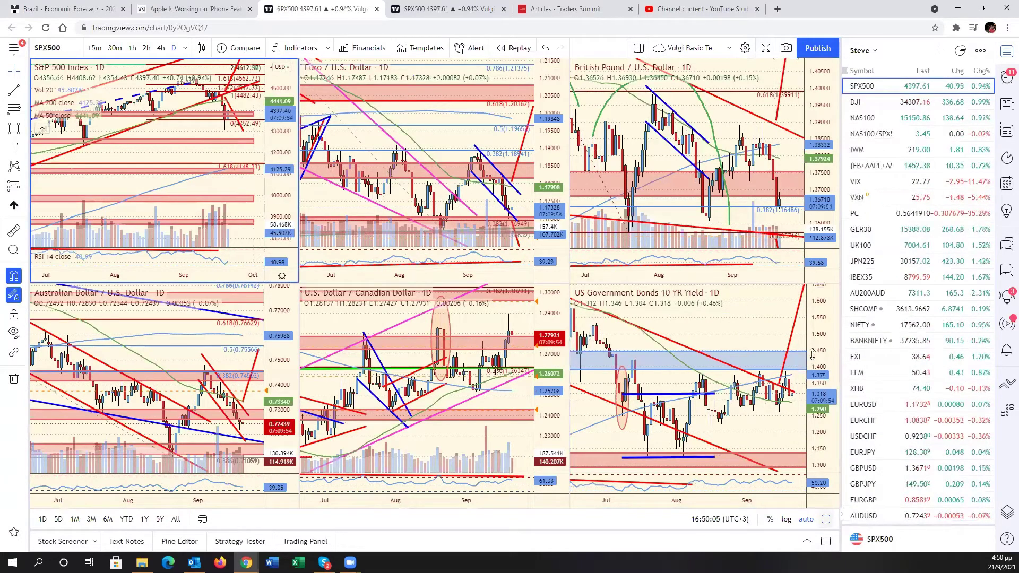
key(alt+Return)
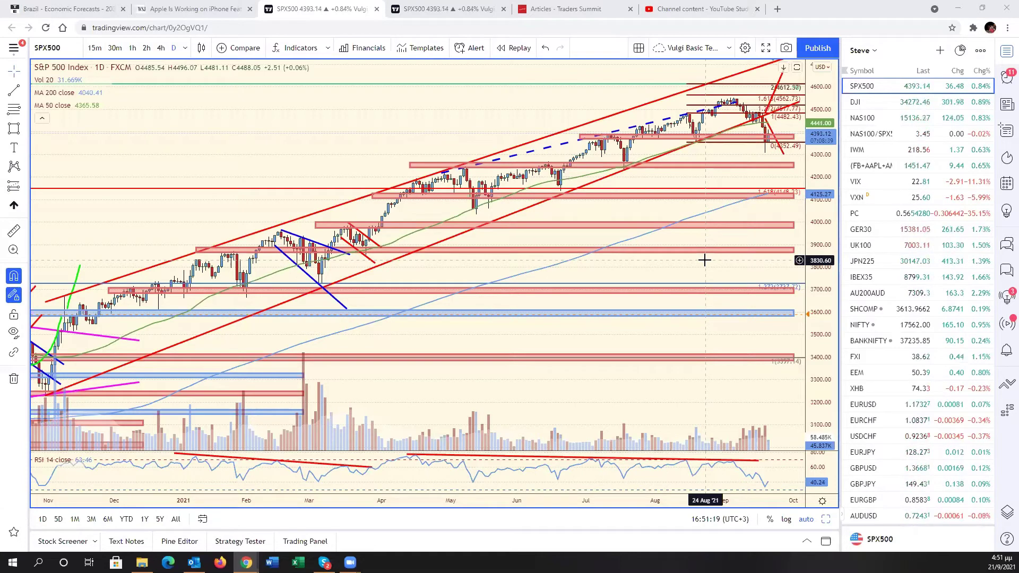
scroll(704, 275, right, 3)
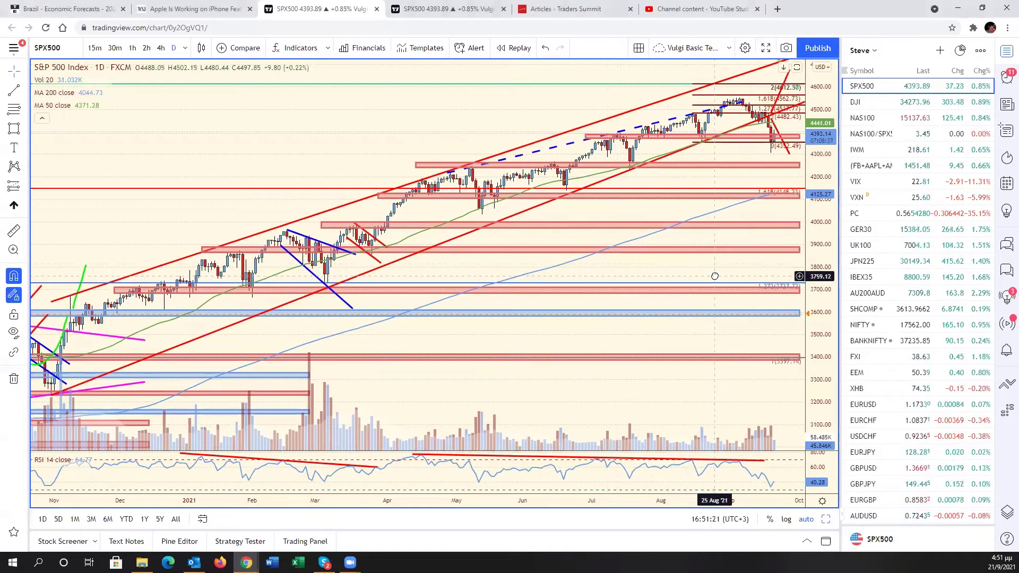
click(765, 227)
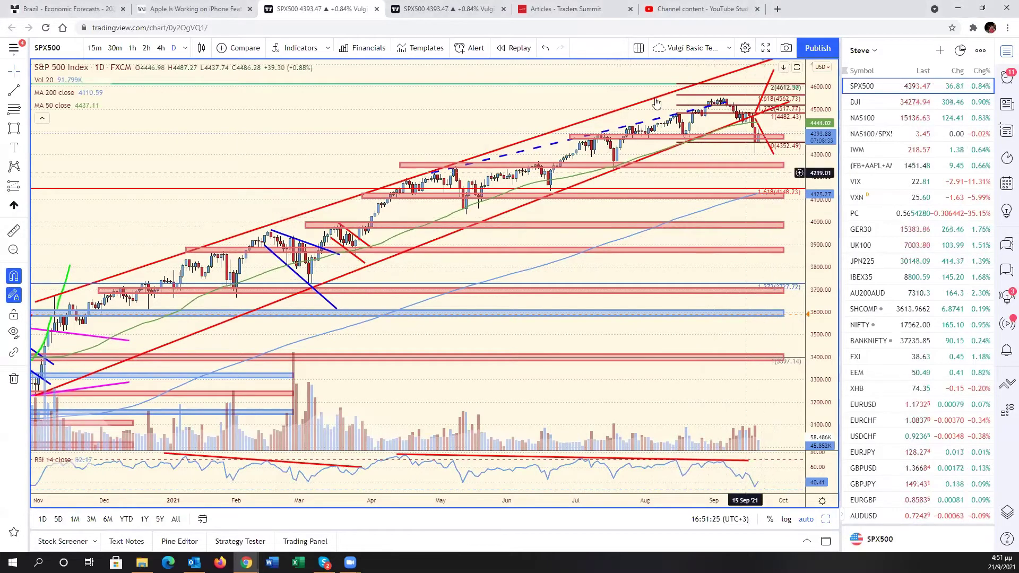
click(537, 75)
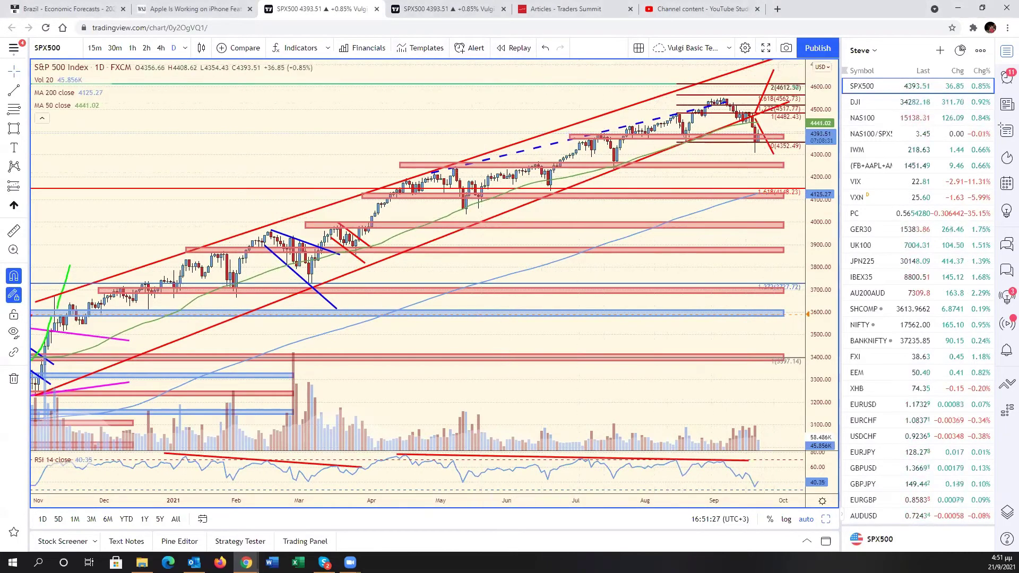
In the 4-hour layout, scale the S&P 500 chart to about 4220–4620 and move the red line down-right.
drag(569, 10, 567, 10)
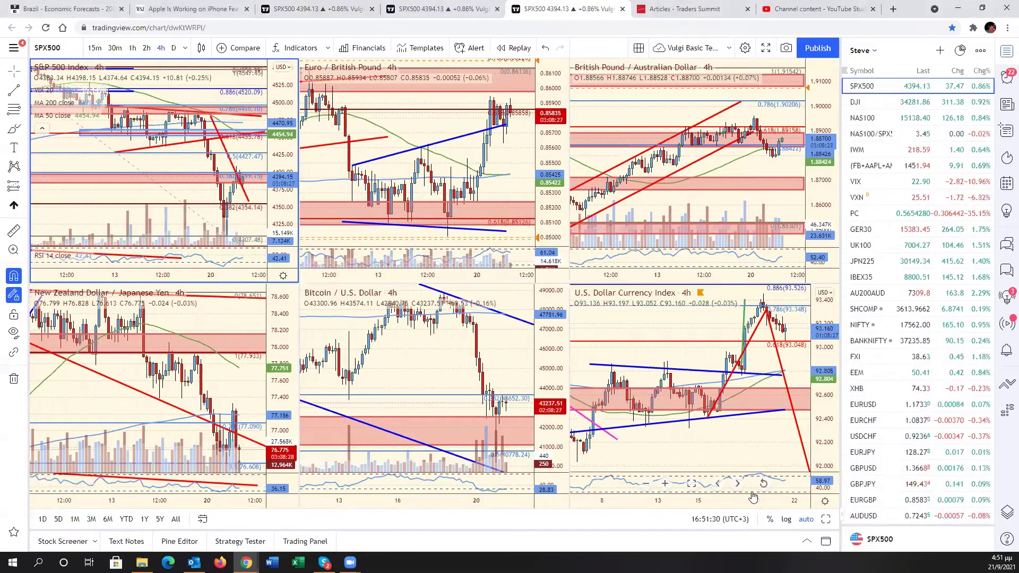
key(alt+Return)
drag(723, 275, 656, 268)
drag(821, 340, 820, 420)
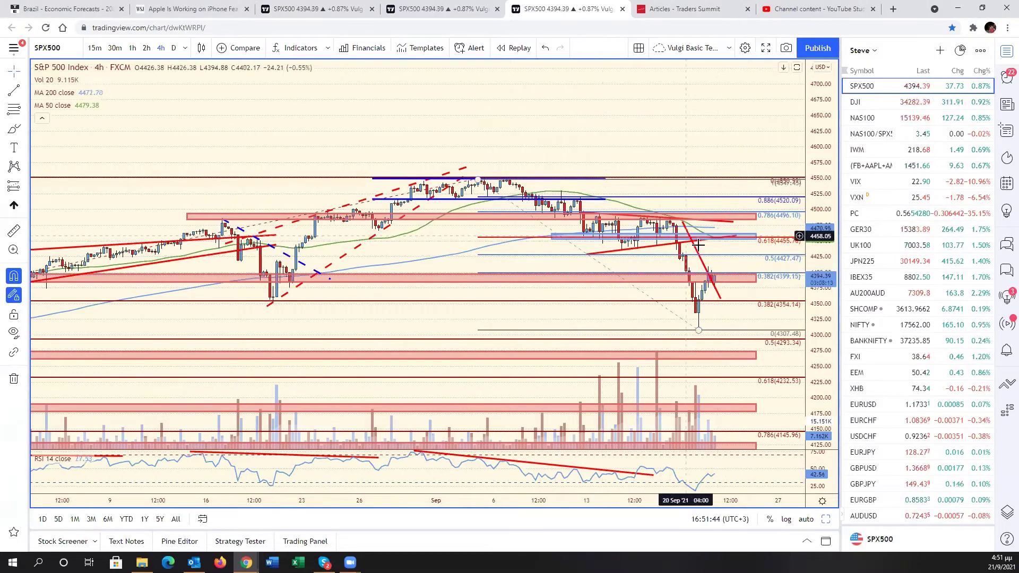
drag(705, 268, 724, 289)
Draw a red trend line from the recent low up to the 4455 resistance.
click(16, 93)
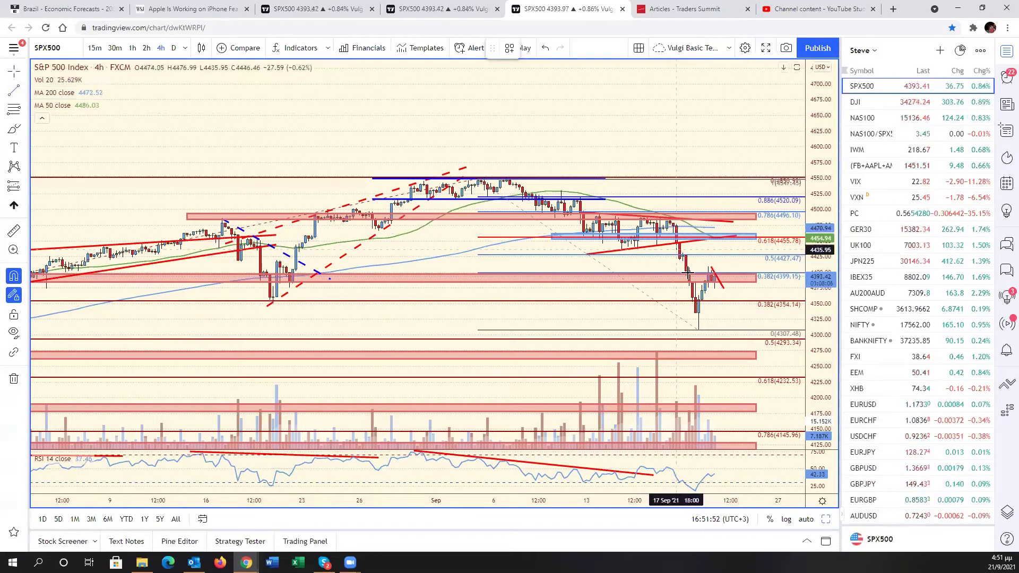
click(724, 288)
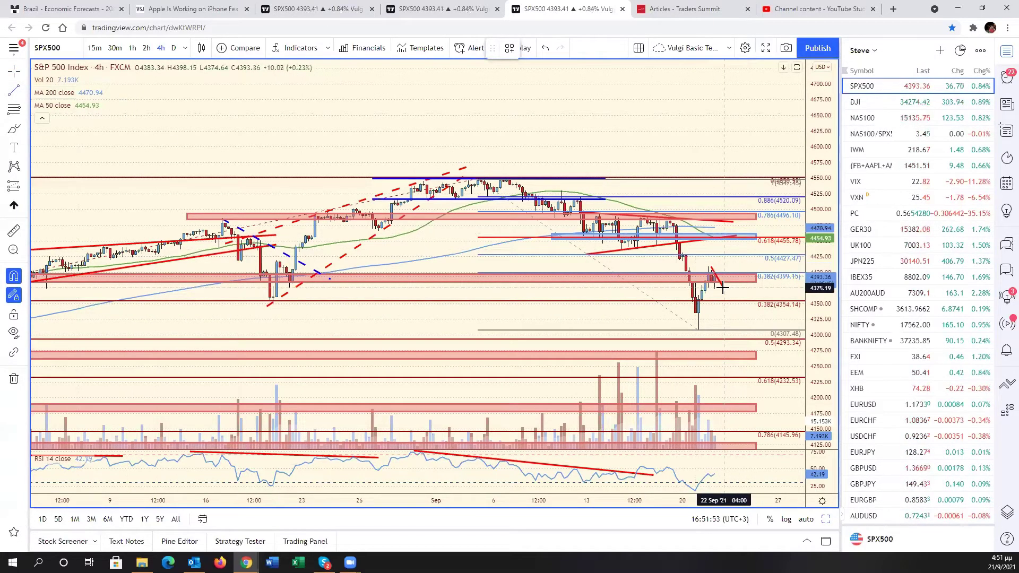
click(746, 243)
click(530, 48)
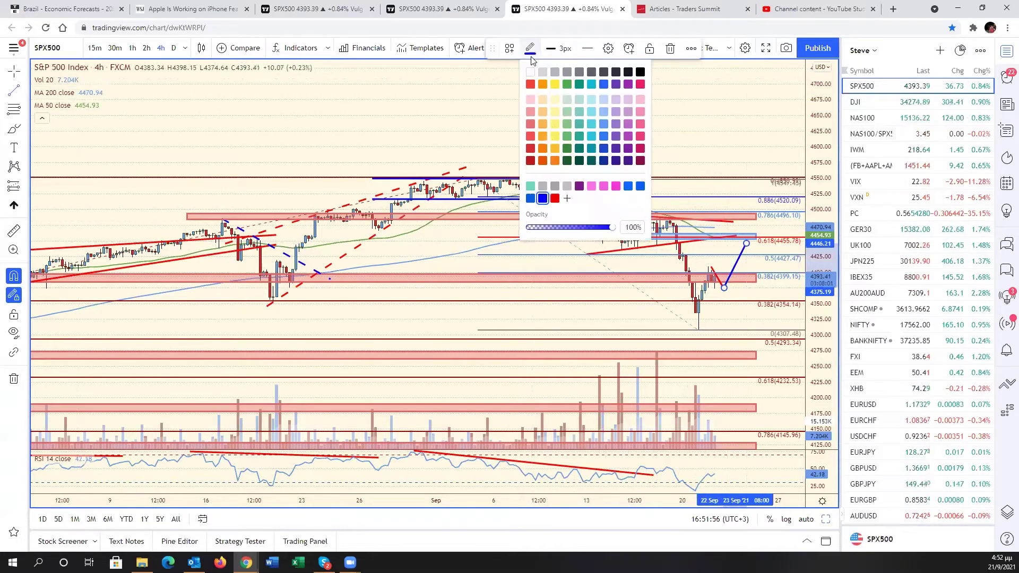
click(529, 81)
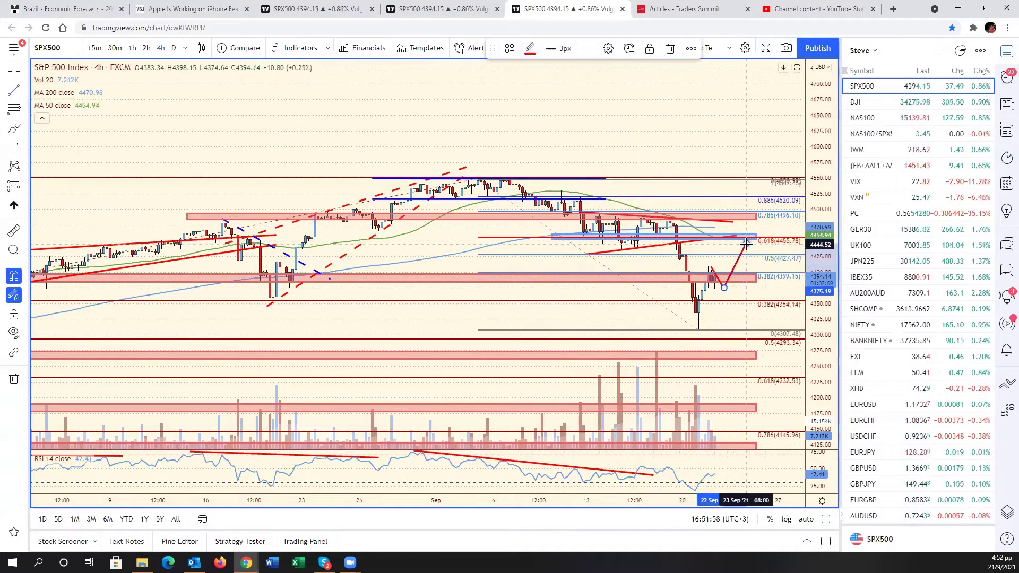
Add red projections from the top point, down toward 4200 and upward, nudging the upper one up.
click(746, 243)
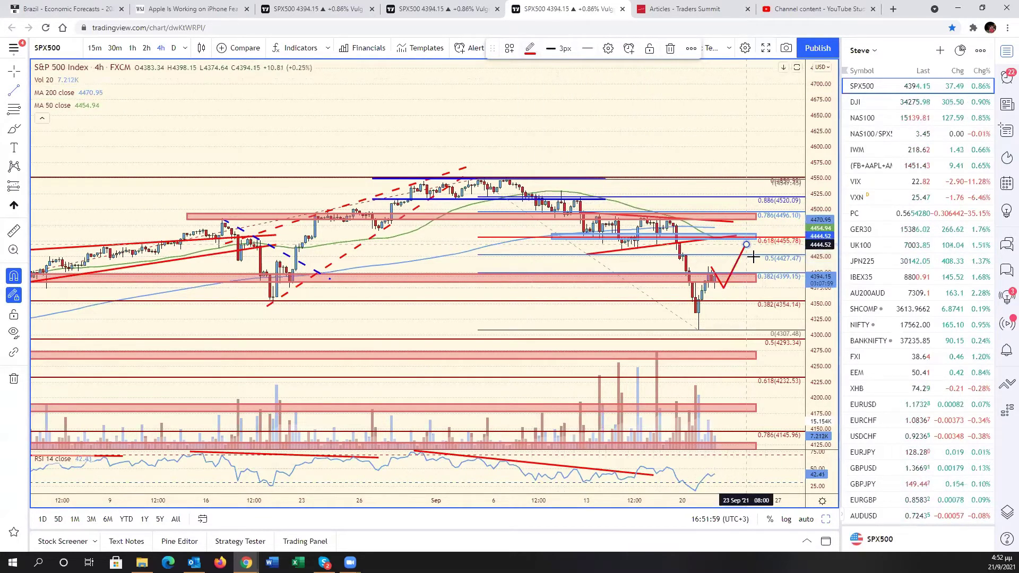
click(801, 399)
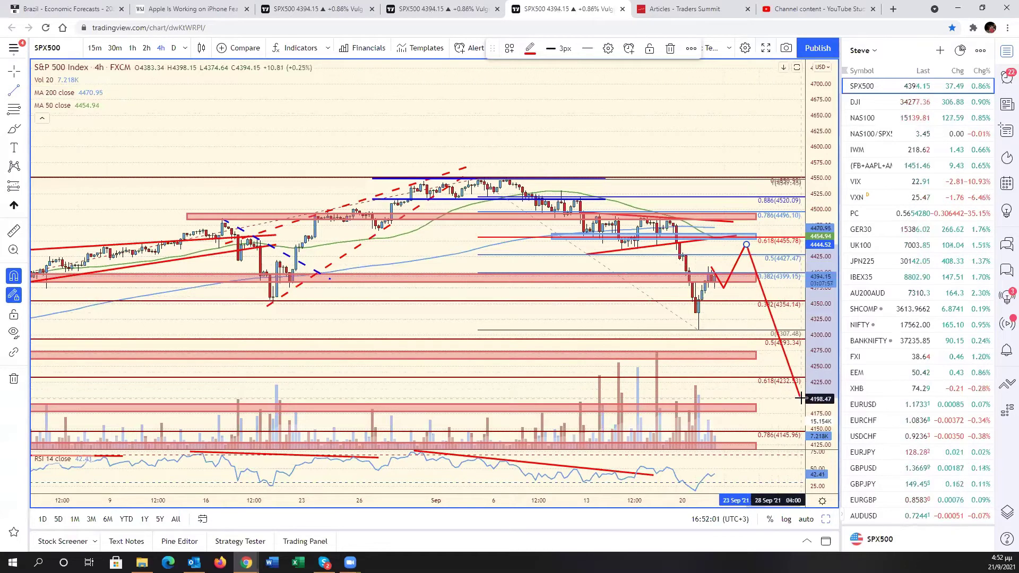
click(747, 245)
click(795, 146)
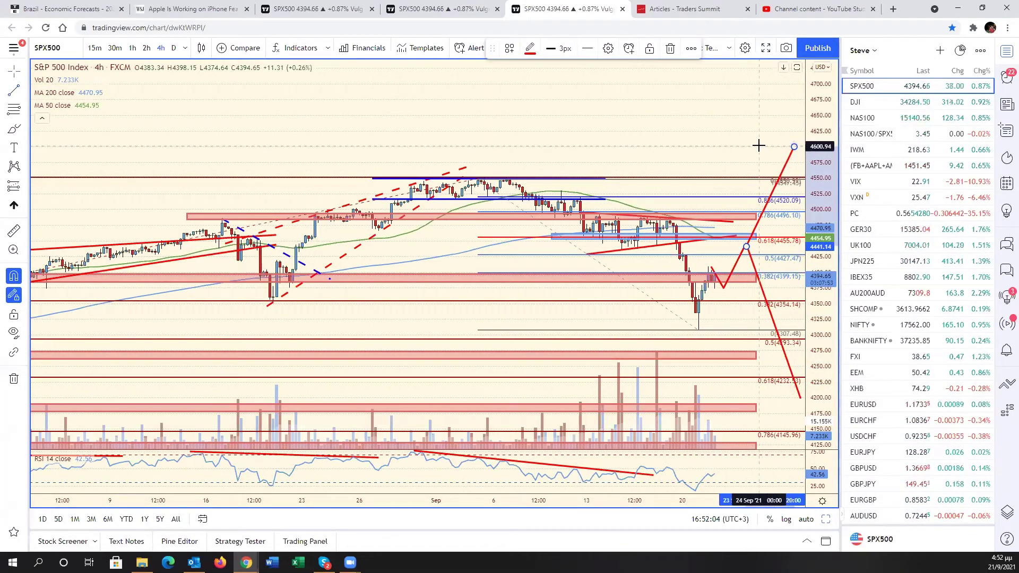
click(776, 189)
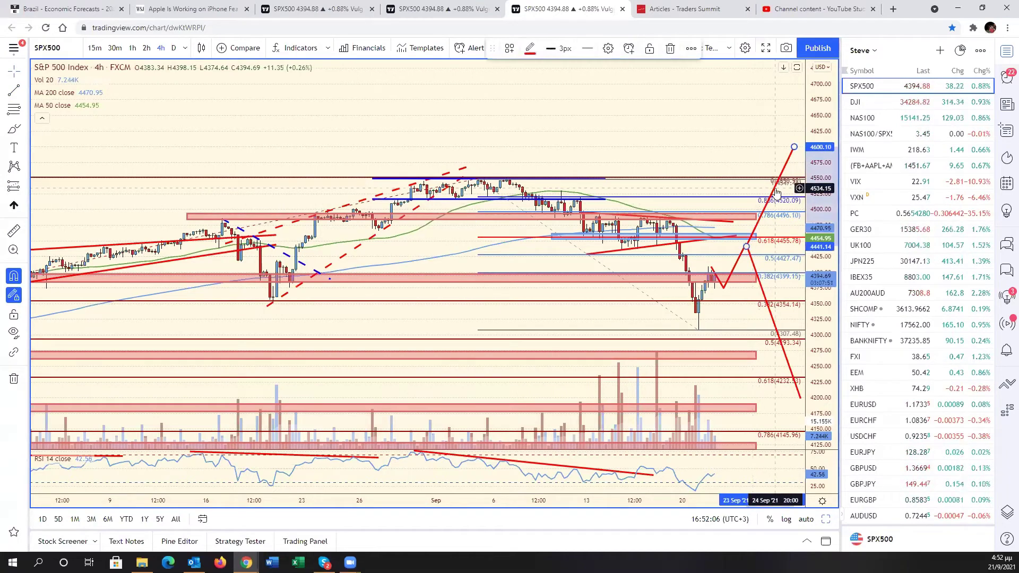
drag(777, 190, 775, 184)
click(753, 162)
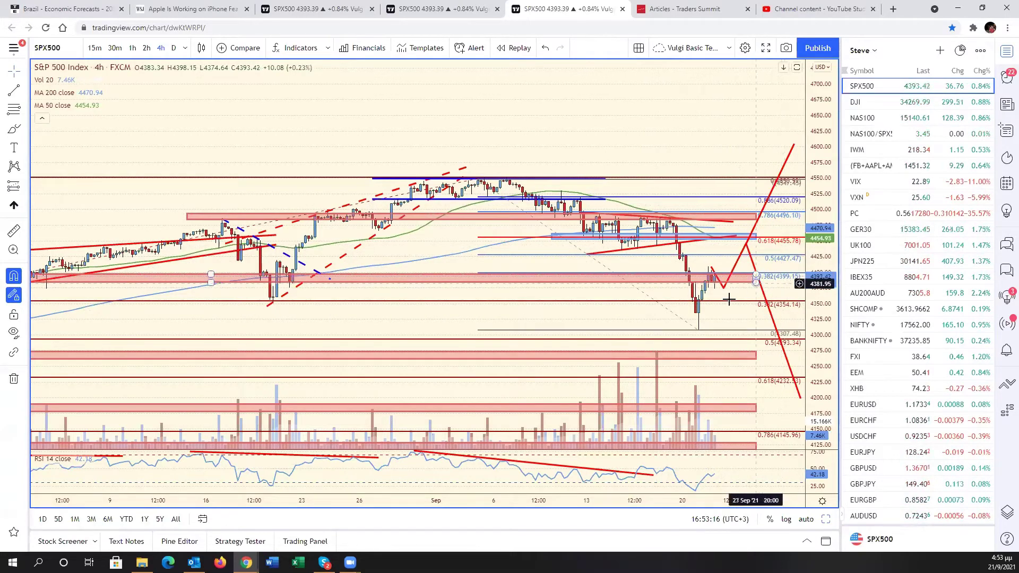
Auto-fit the chart, return to the grid and maximize the NASDAQ 100 pane.
drag(780, 312, 818, 231)
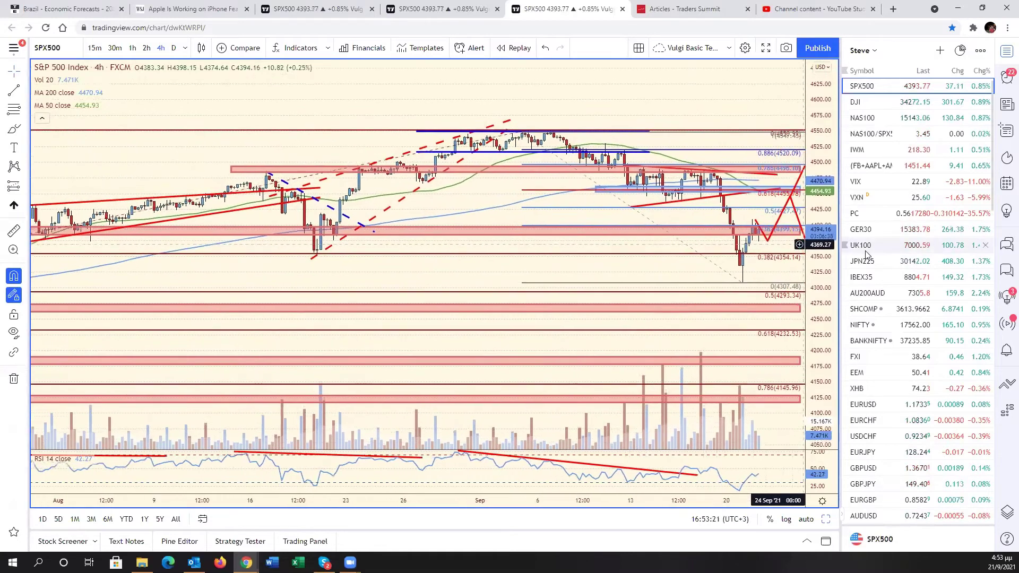
click(808, 520)
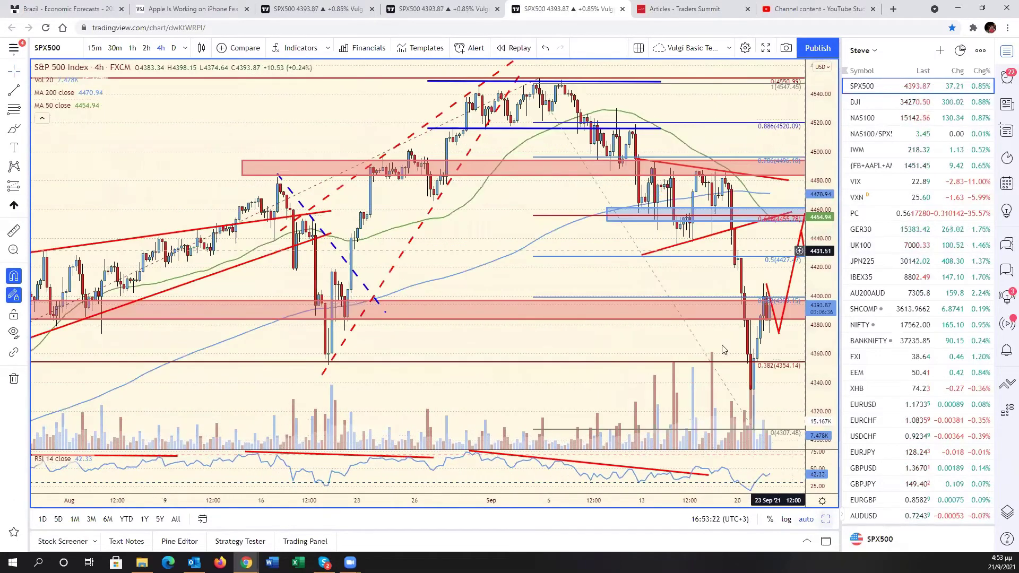
key(alt+Return)
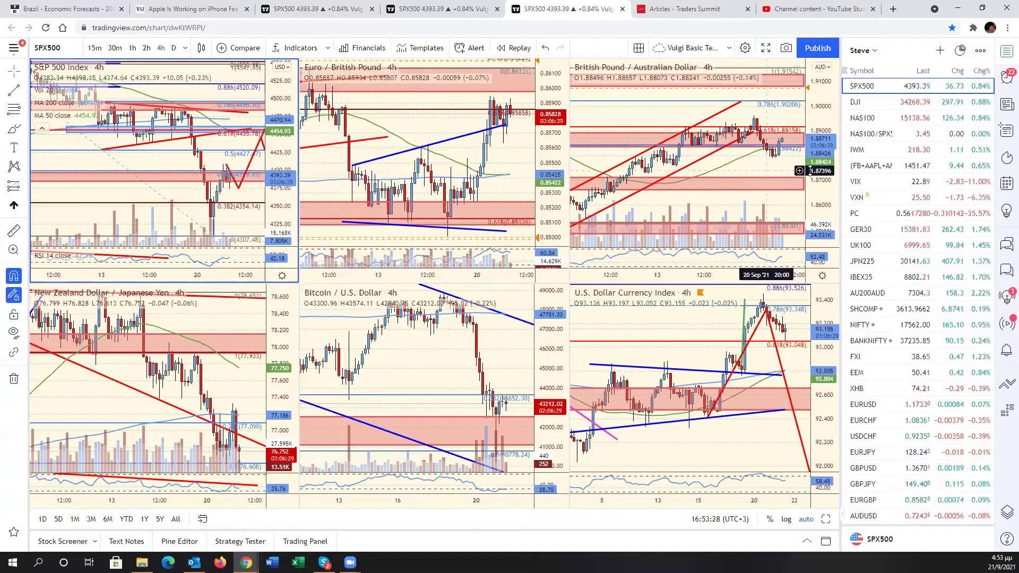
key(Down)
key(Down)
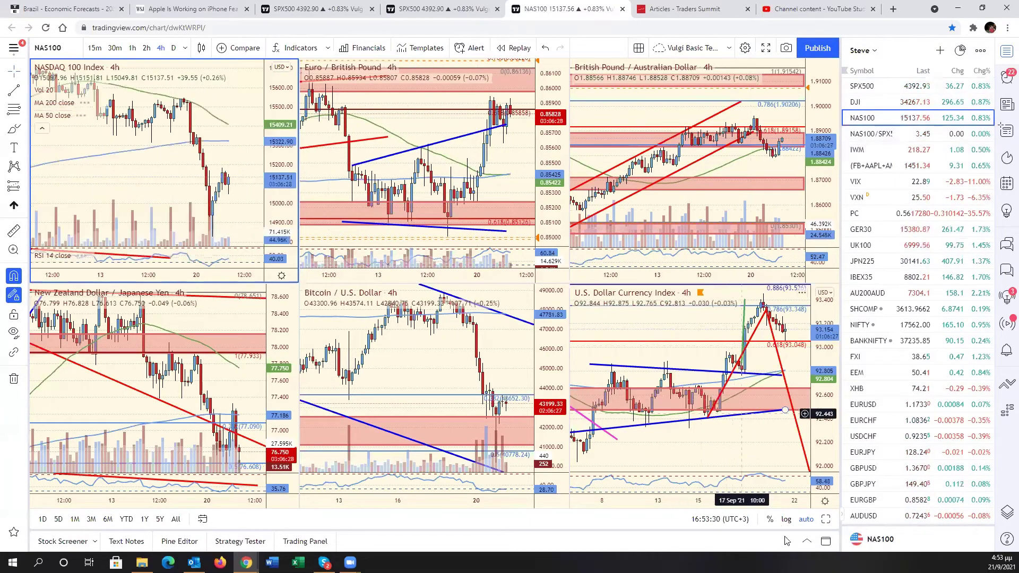
click(827, 521)
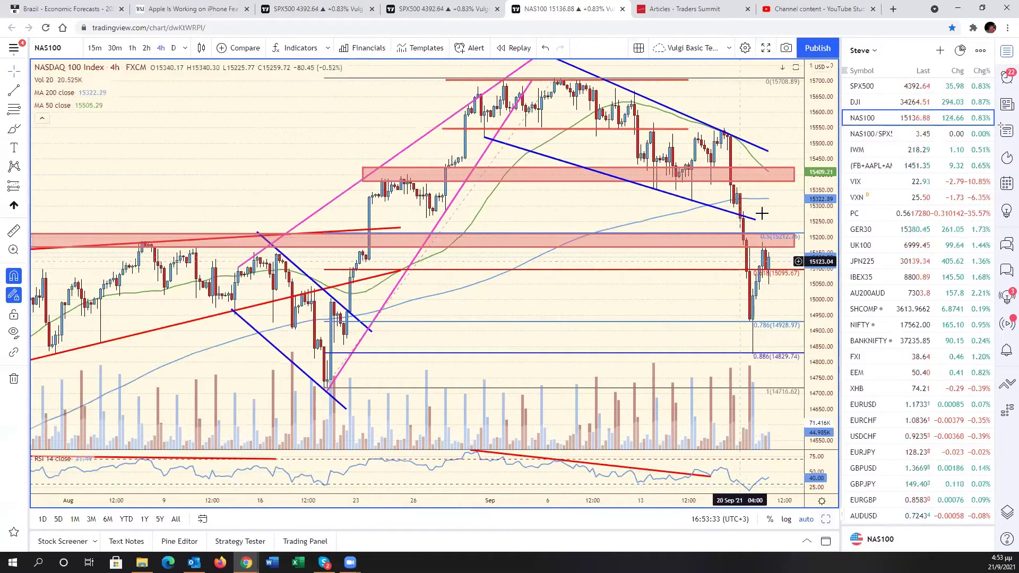
Extend both blue channel lines of the NASDAQ 100 chart further out.
drag(765, 205, 742, 209)
drag(830, 210, 829, 260)
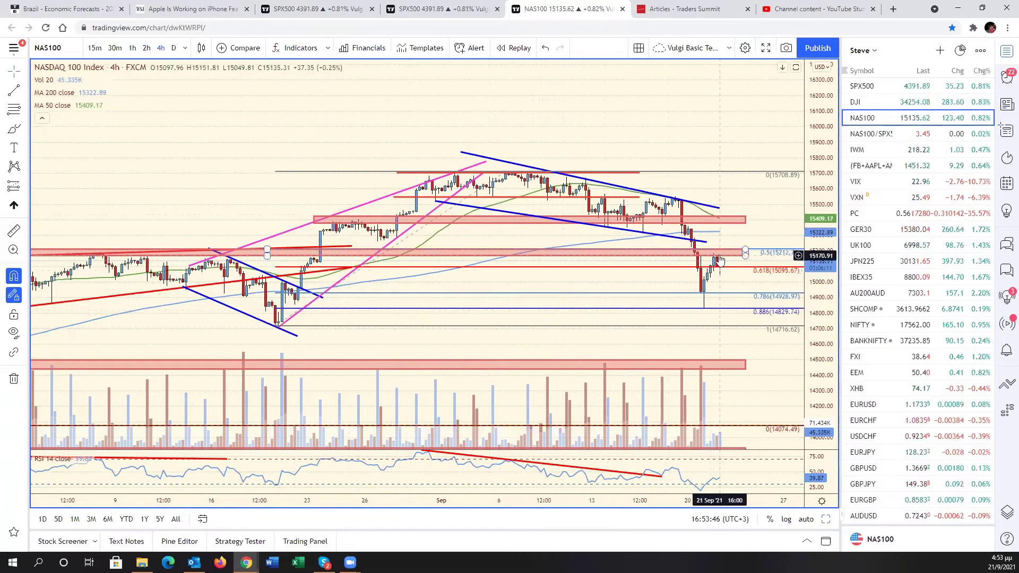
scroll(441, 298, down, 3)
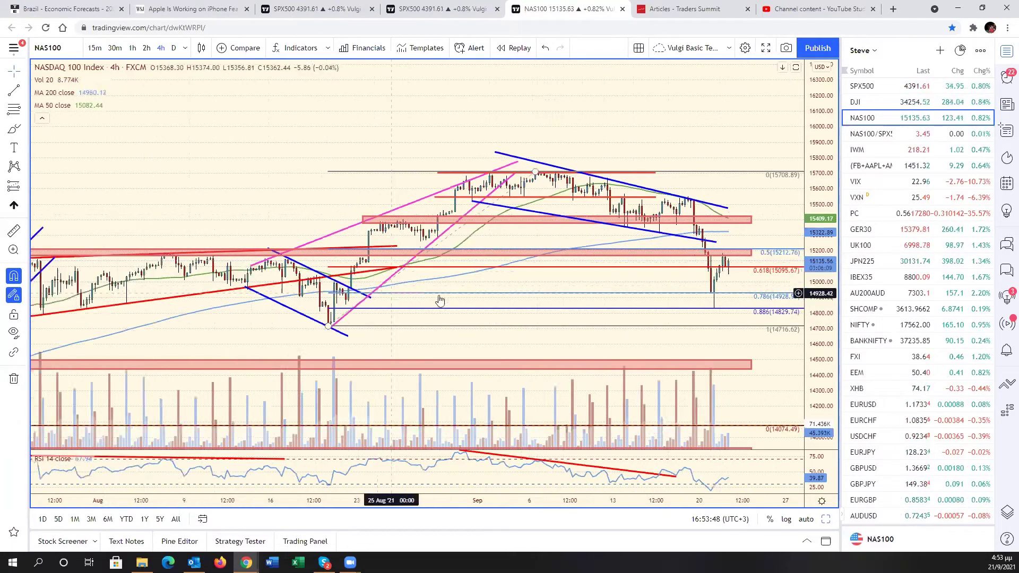
scroll(682, 319, up, 3)
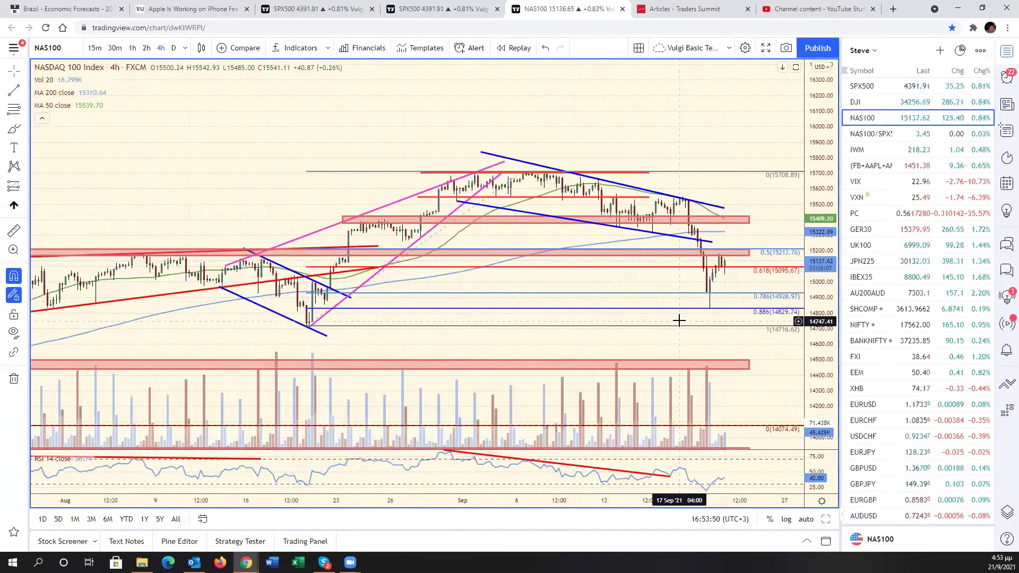
scroll(679, 320, up, 2)
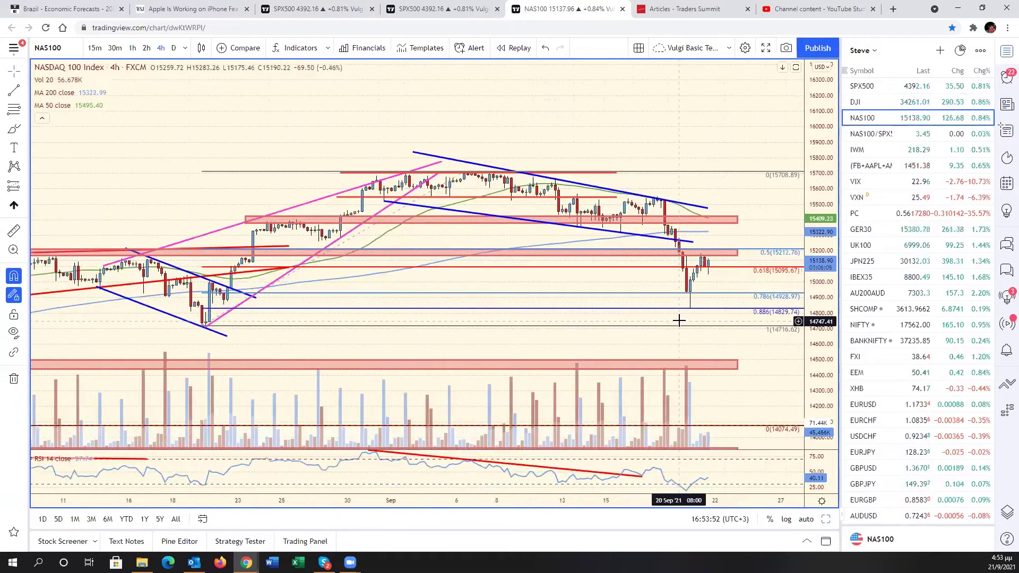
drag(743, 254, 761, 252)
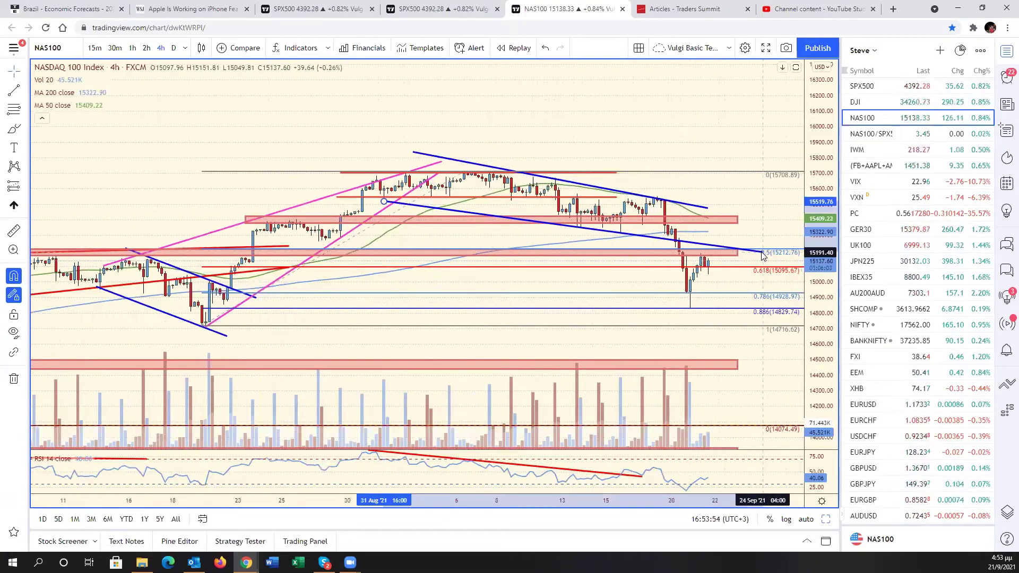
click(708, 208)
drag(708, 208, 765, 219)
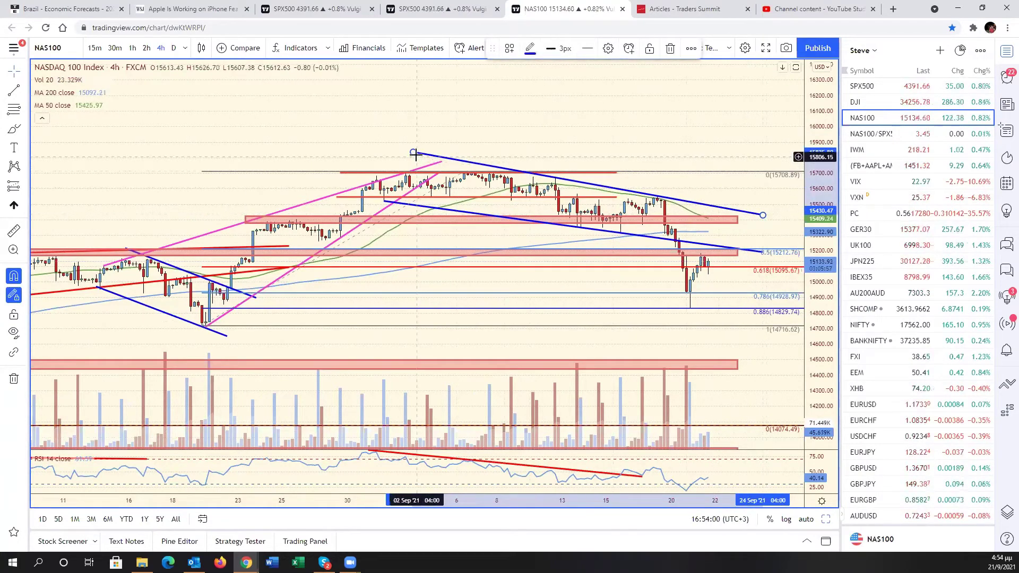
drag(414, 153, 388, 155)
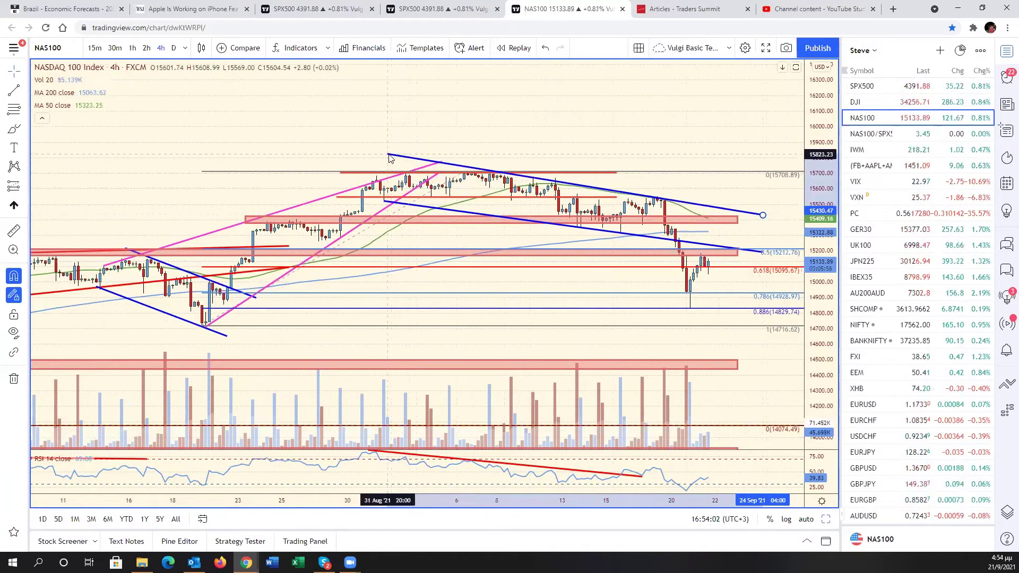
click(672, 140)
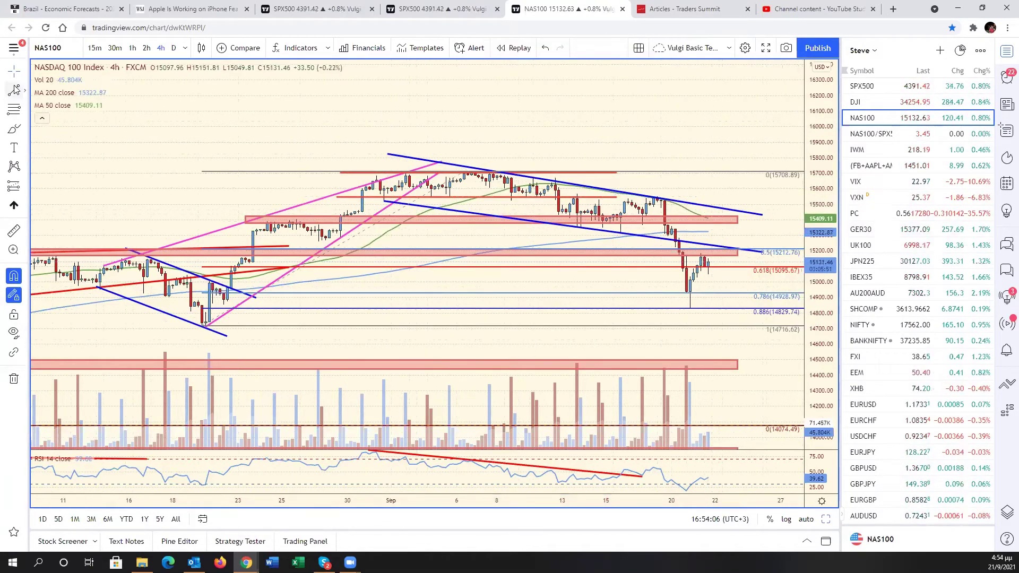
Add a red path down to about 14500 and a red line up, then go to the S&P 500 tab.
click(709, 257)
click(716, 247)
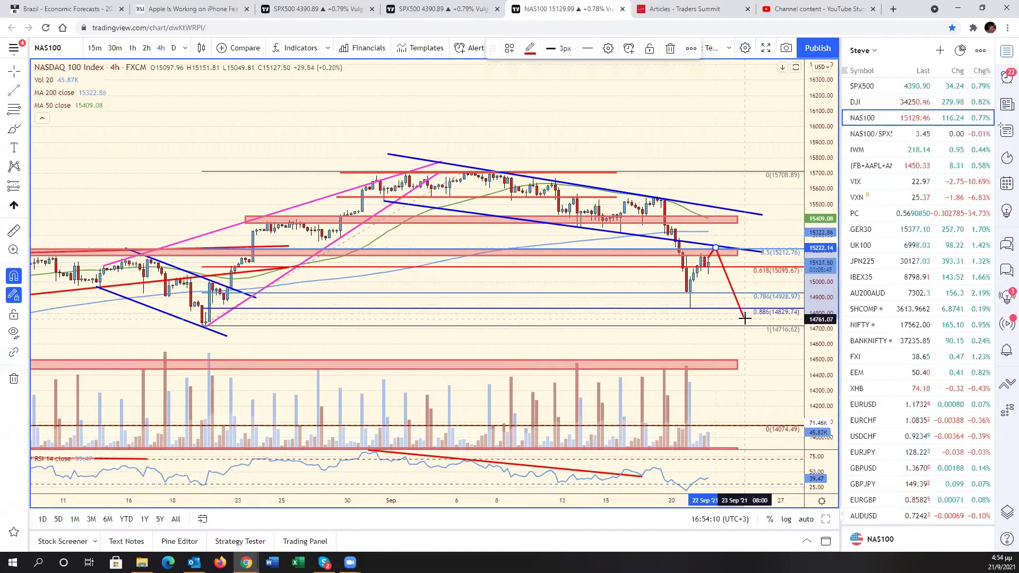
double_click(755, 363)
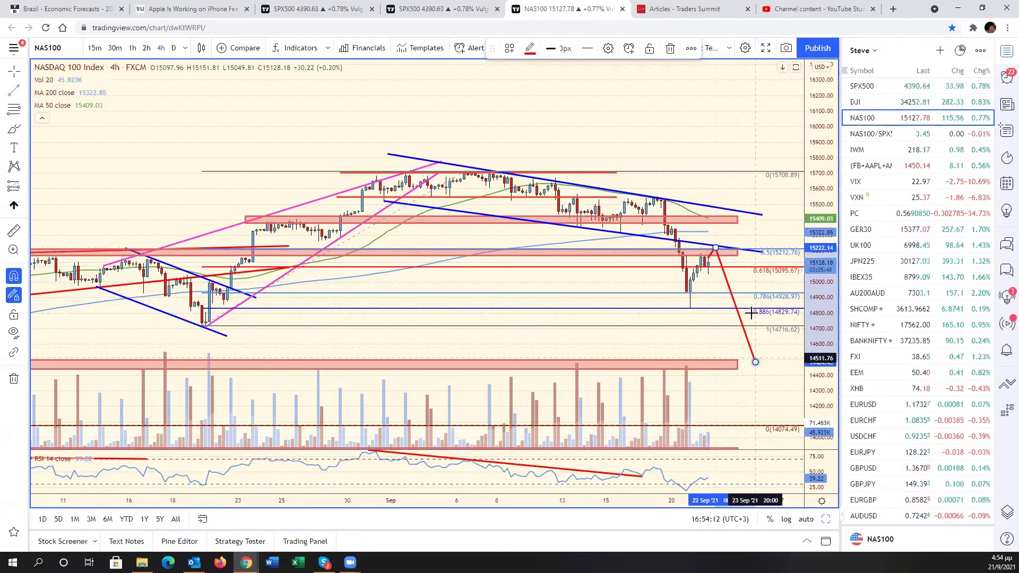
click(719, 243)
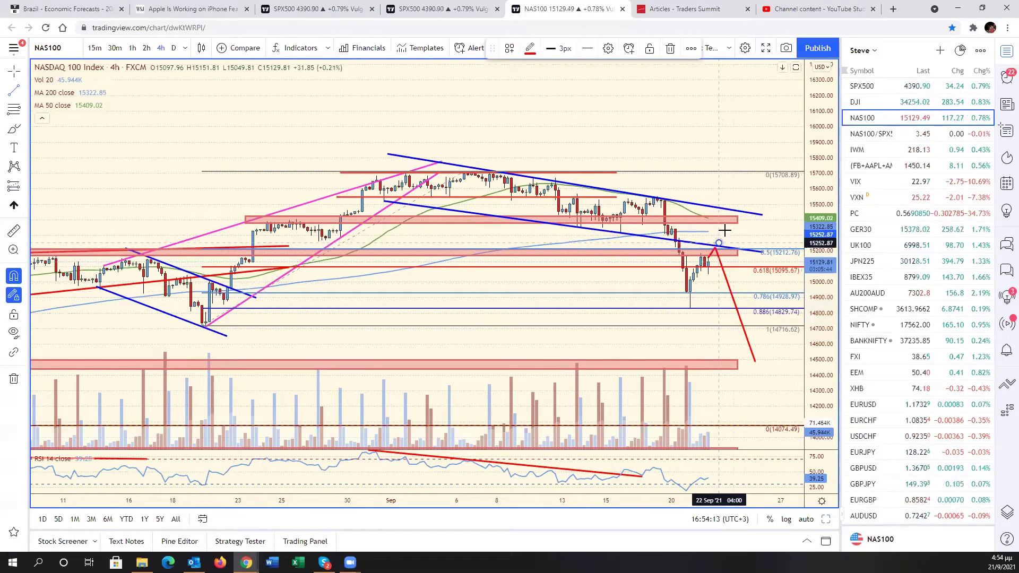
click(751, 193)
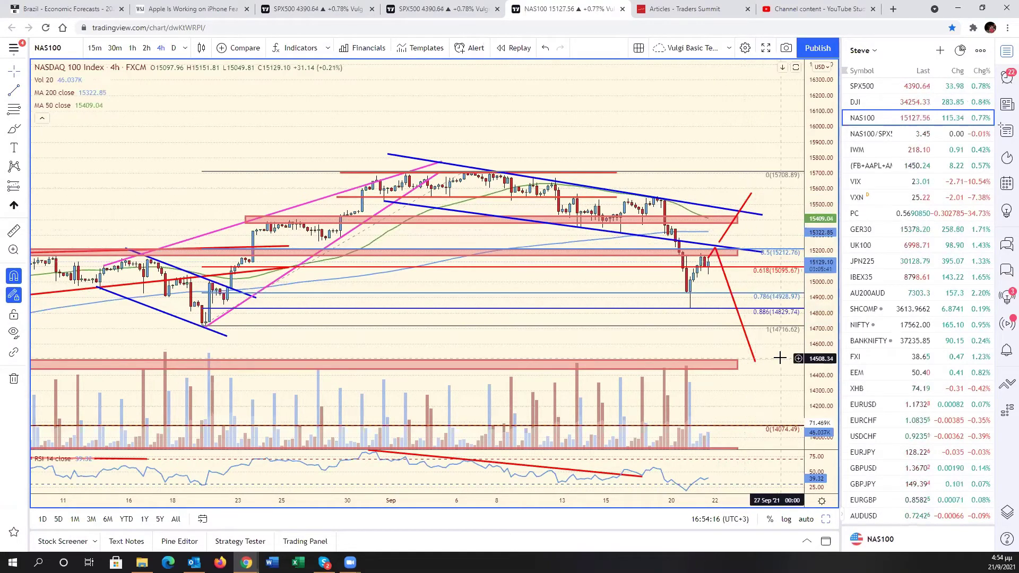
drag(758, 353, 816, 327)
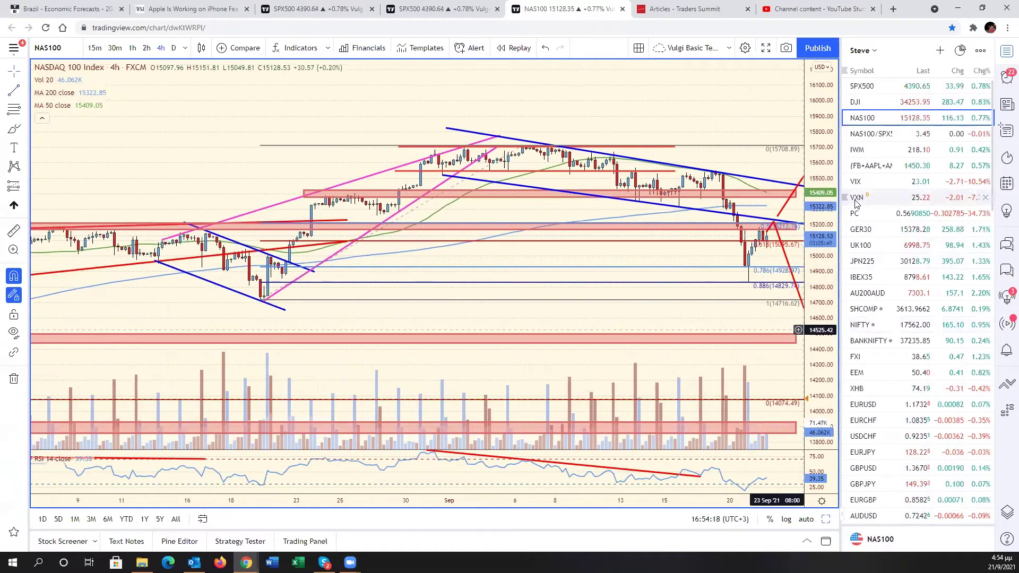
click(313, 8)
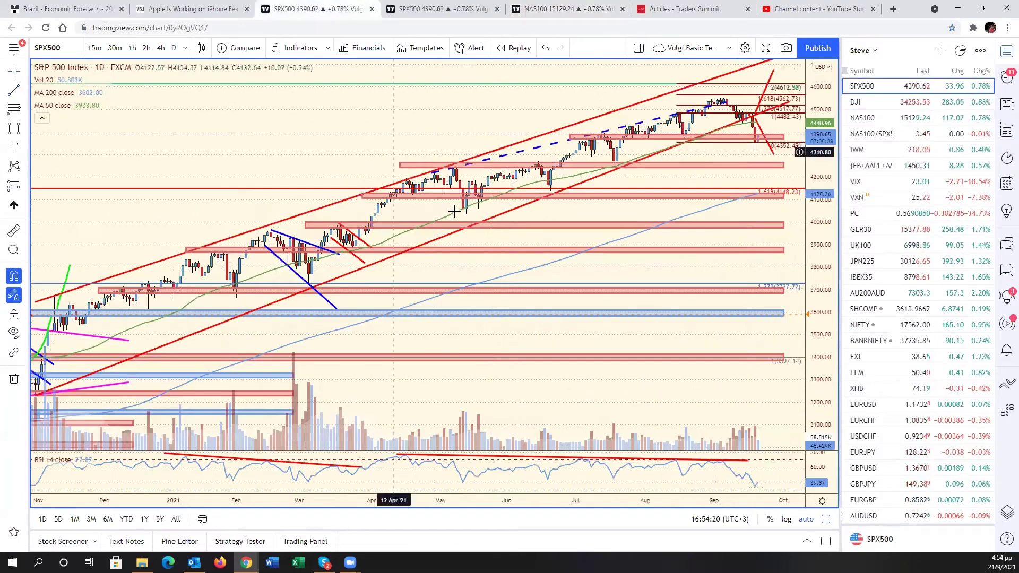
Open the IWM daily chart and shift its lower and upper red projections slightly right.
click(891, 150)
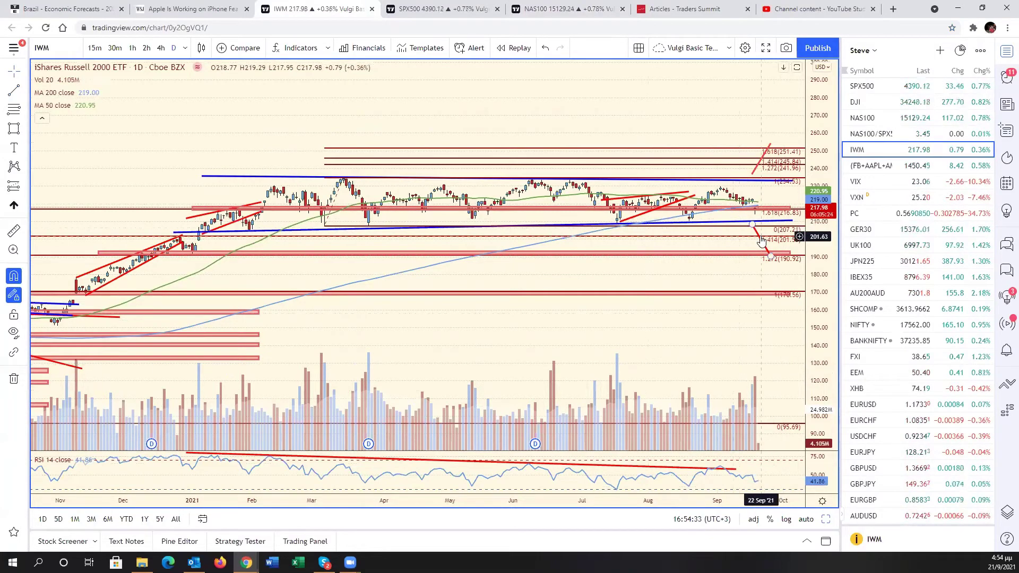
drag(762, 241, 769, 236)
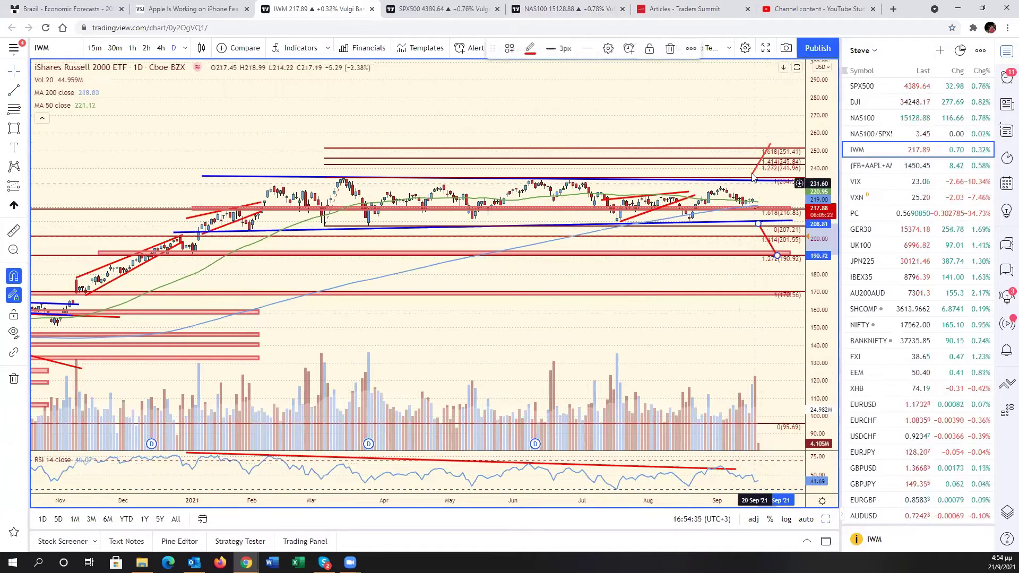
drag(755, 167, 762, 169)
click(760, 190)
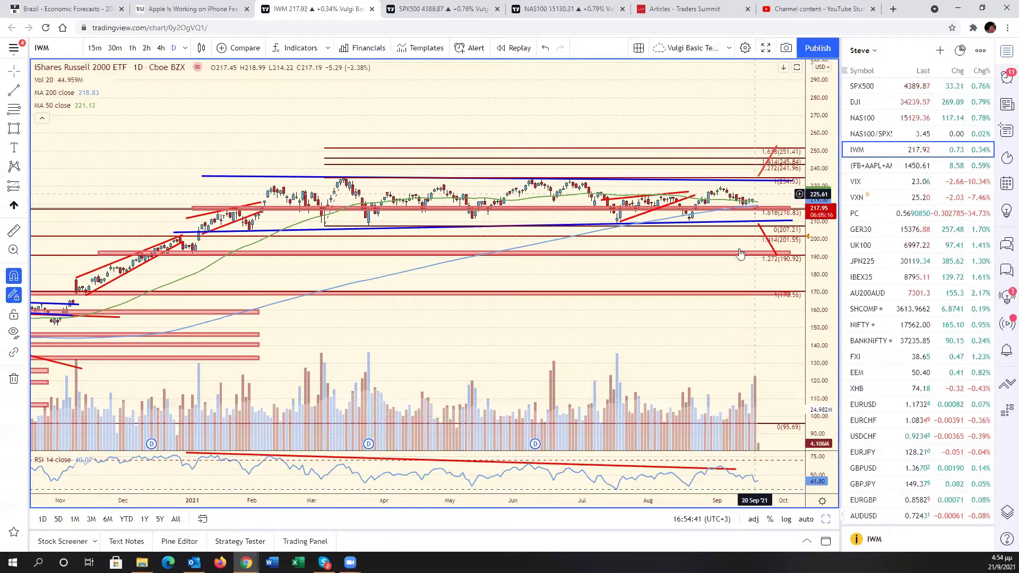
Zoom the IWM time axis out and back, pan to recent bars and auto-fit the price scale.
scroll(698, 298, down, 5)
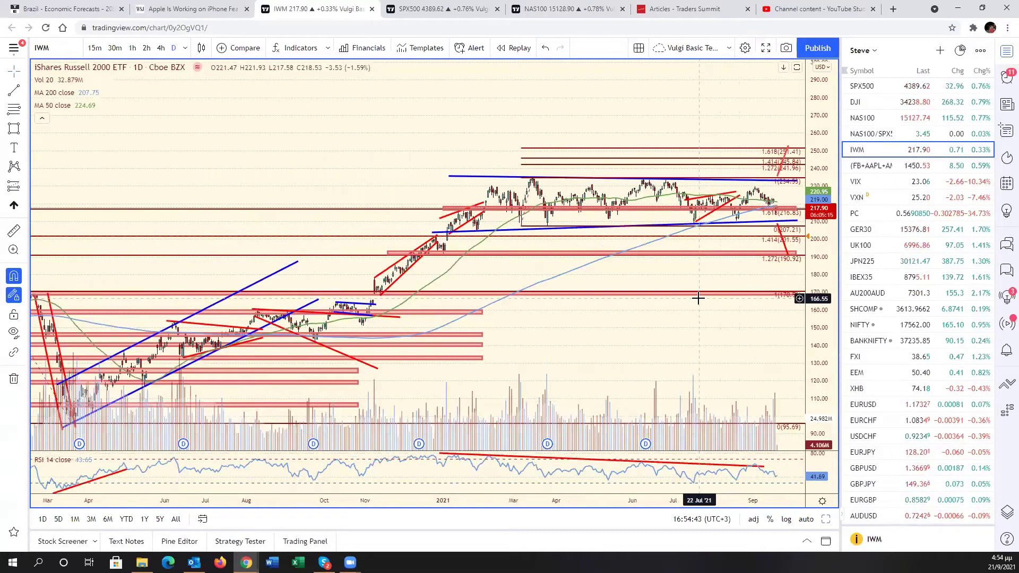
scroll(702, 353, up, 5)
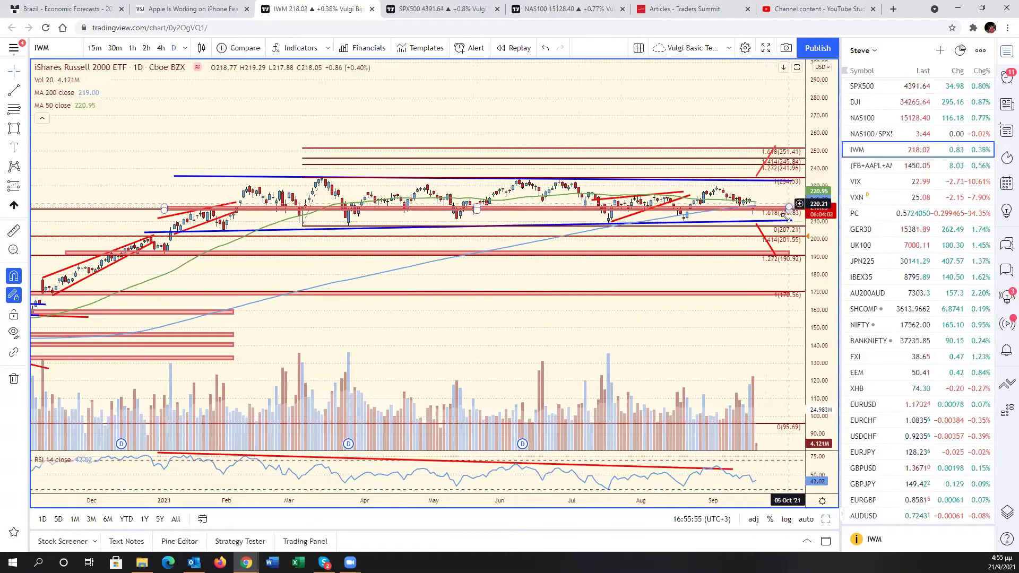
scroll(653, 335, down, 10)
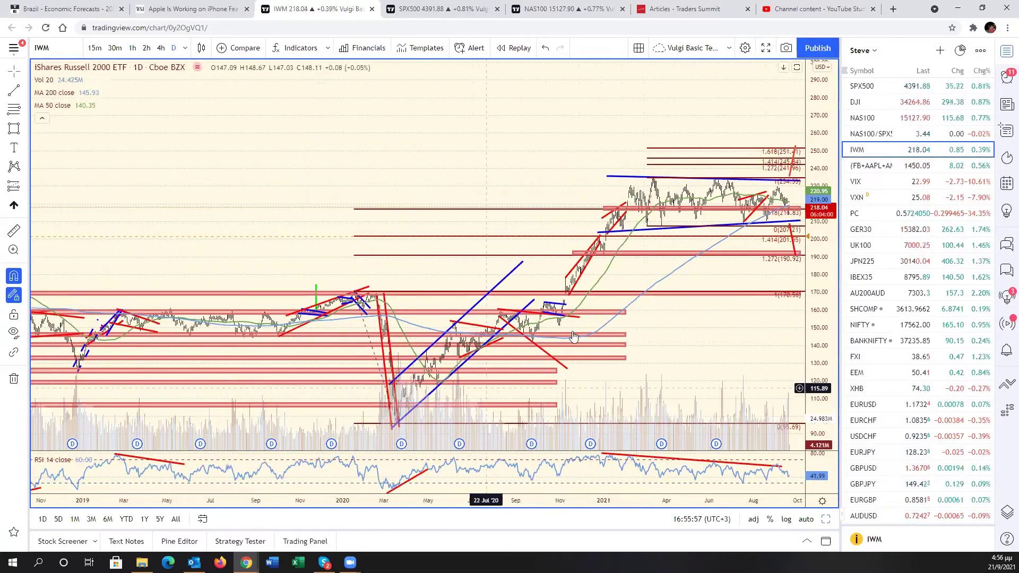
scroll(734, 380, up, 8)
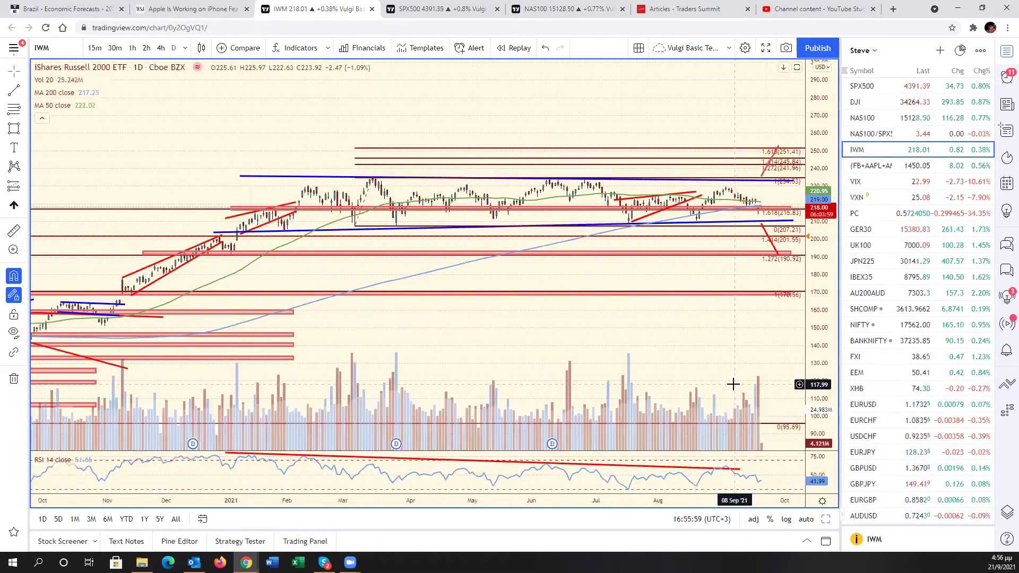
scroll(733, 384, up, 3)
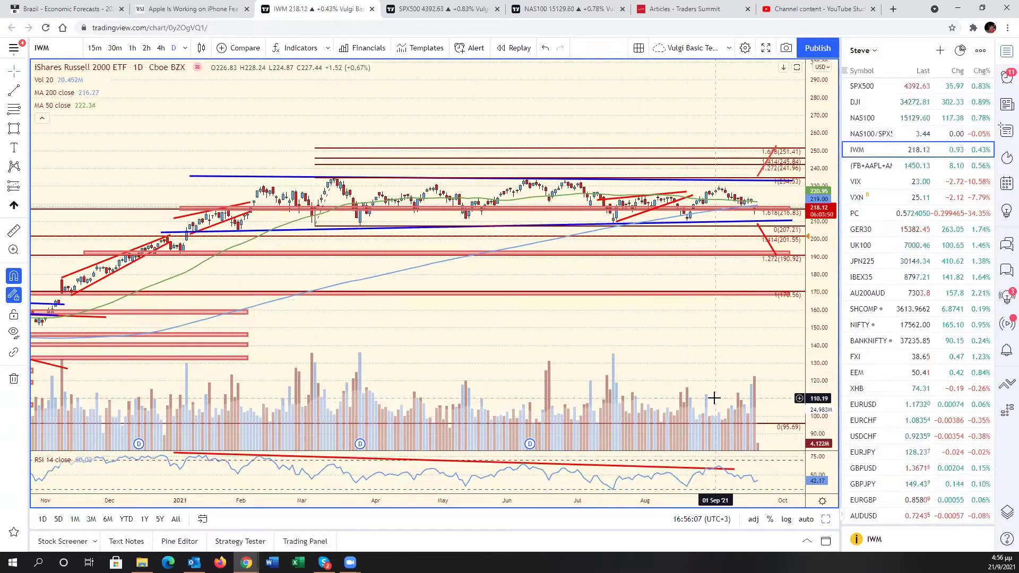
drag(703, 361, 733, 364)
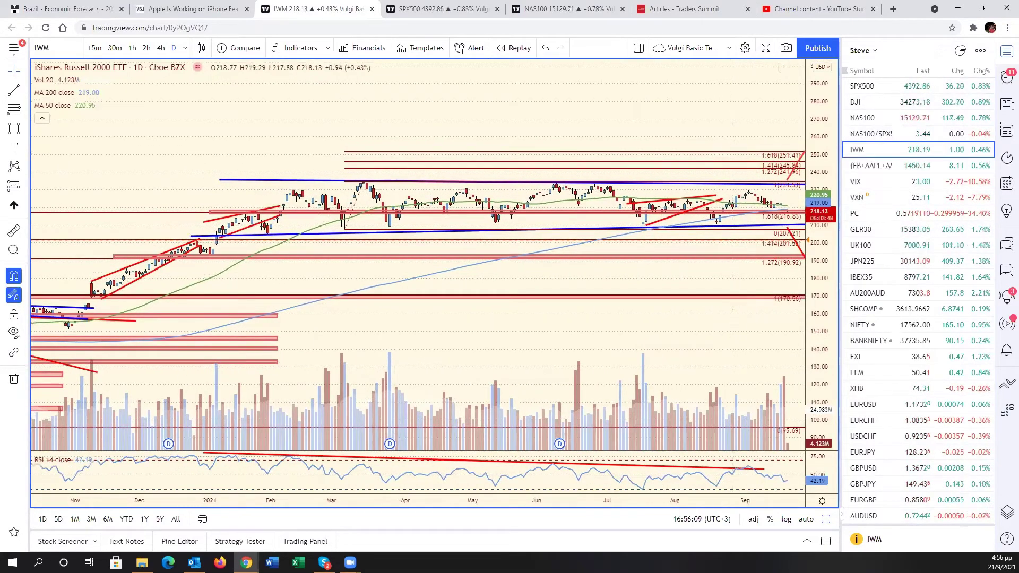
click(829, 522)
Back in the six-chart grid, load CADJPY into the lower-middle pane instead of USDCAD and maximize it.
key(alt+Return)
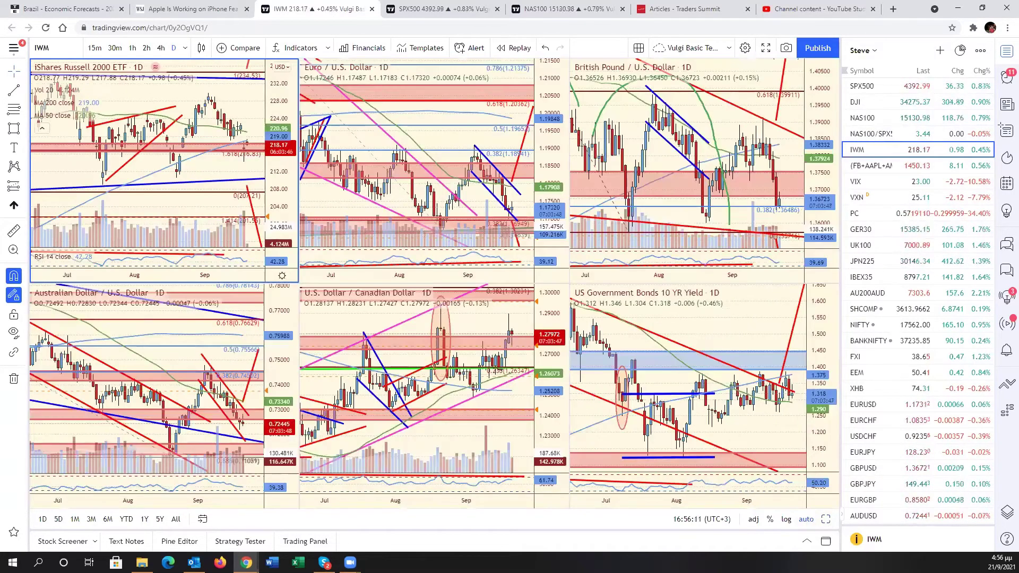
click(502, 435)
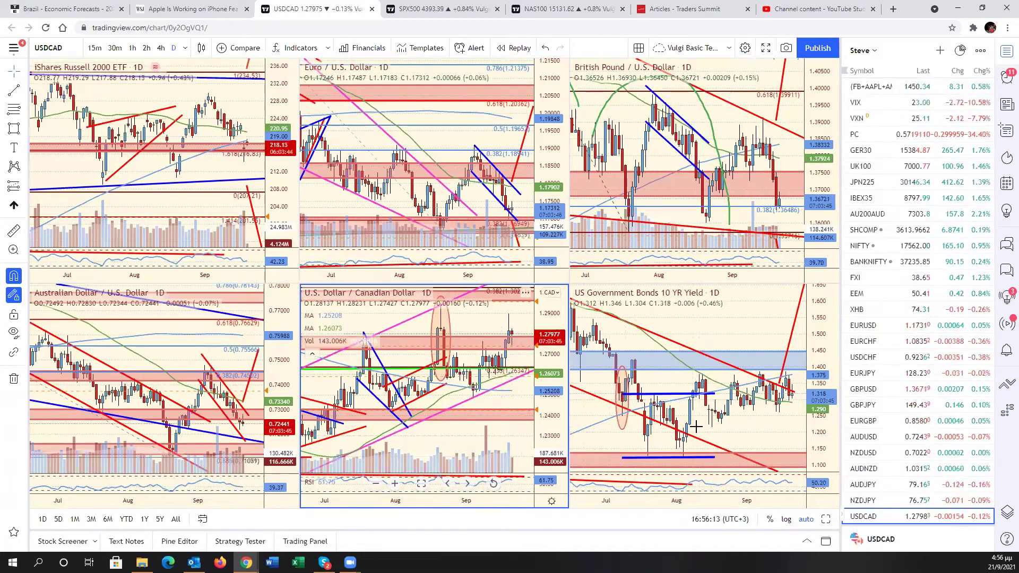
scroll(891, 457, down, 1)
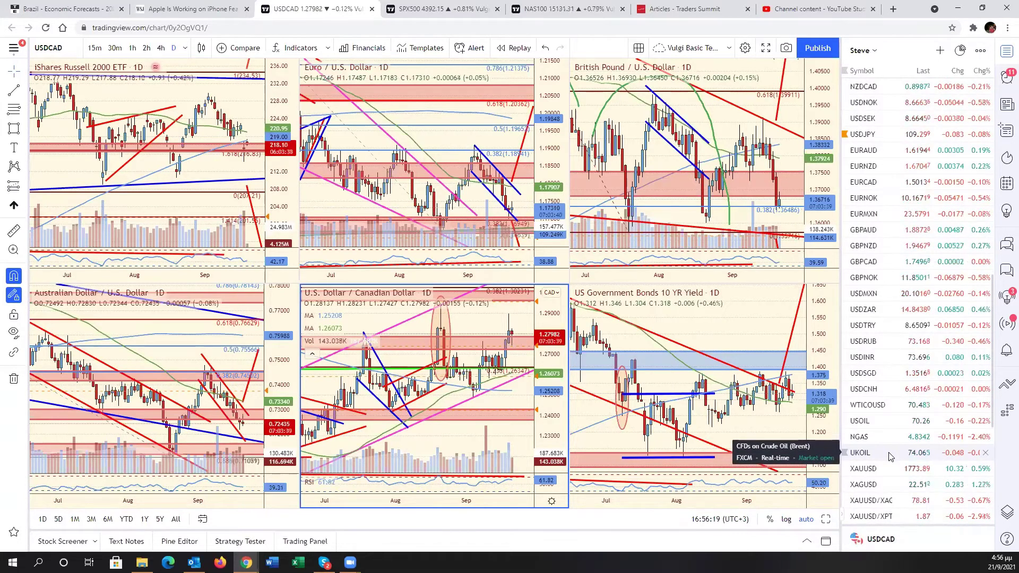
scroll(891, 456, down, 2)
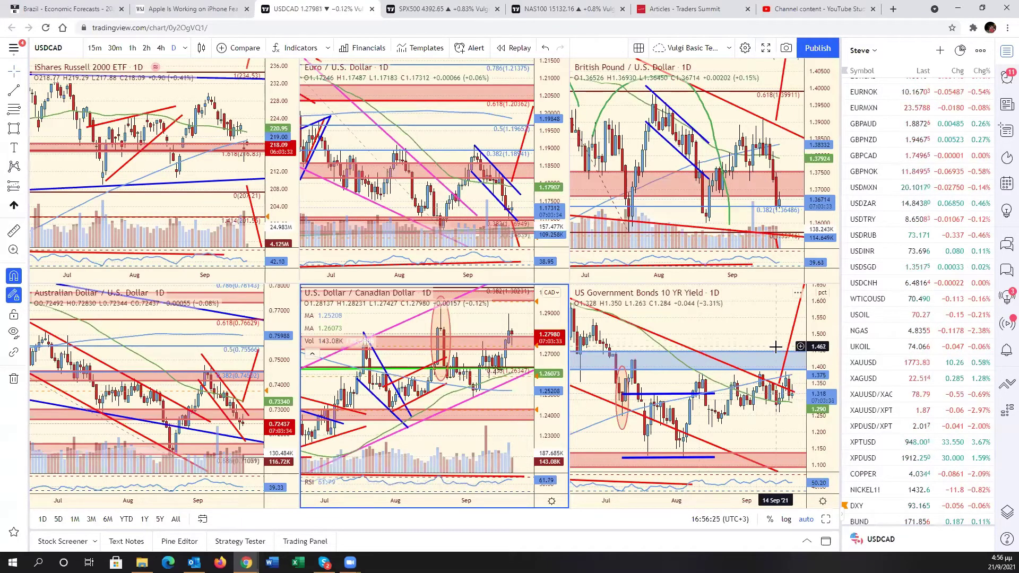
scroll(926, 305, up, 3)
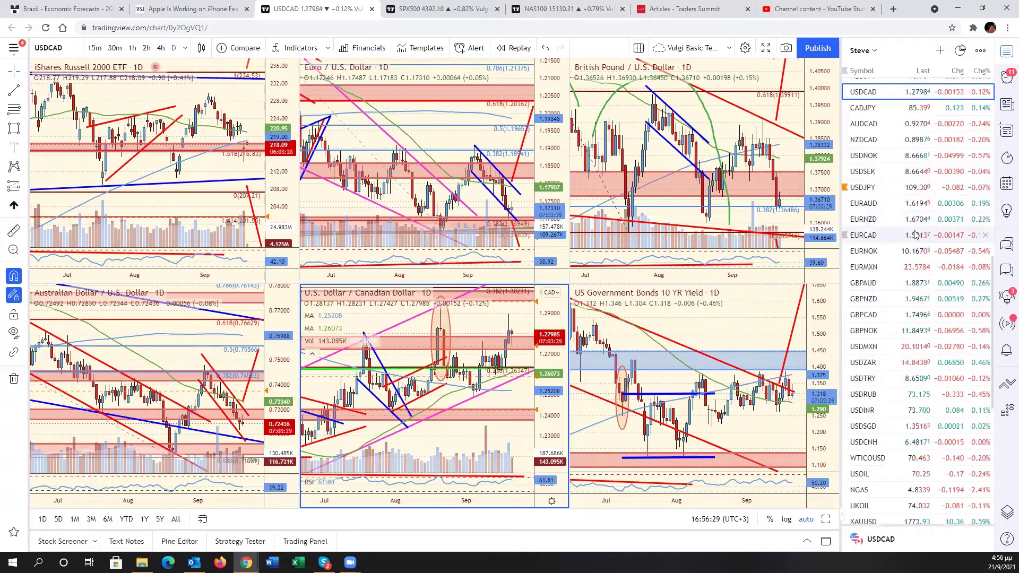
scroll(892, 207, up, 1)
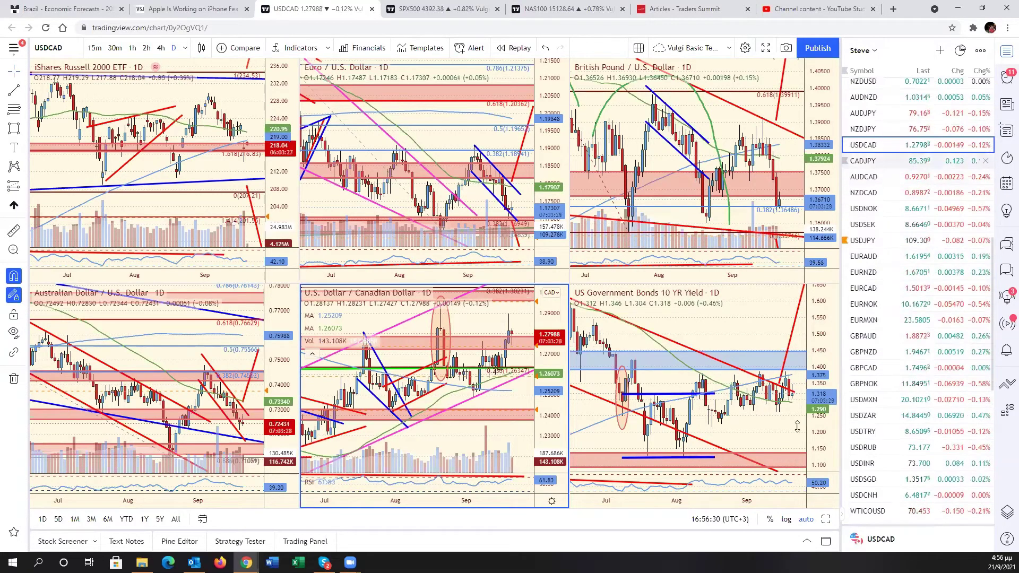
click(878, 161)
click(827, 521)
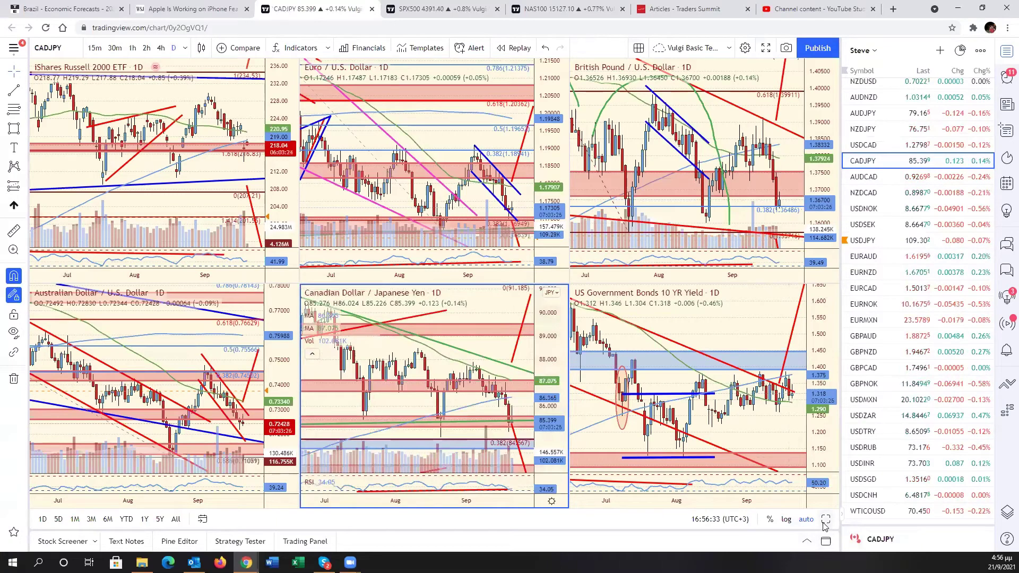
Extend the RSI trendline to 29 Sep and the green price trendline further right.
drag(723, 278, 654, 279)
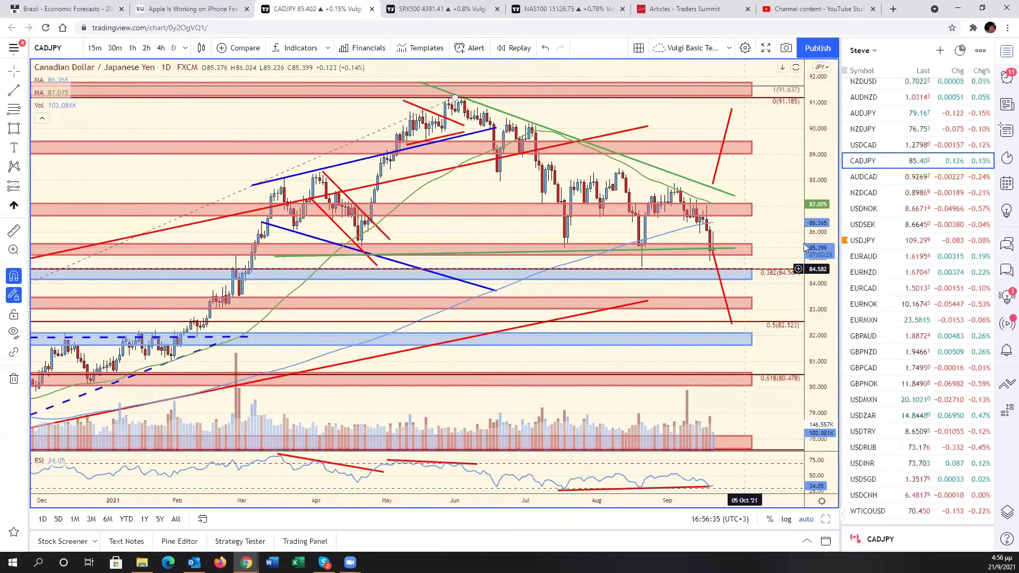
drag(828, 345, 825, 395)
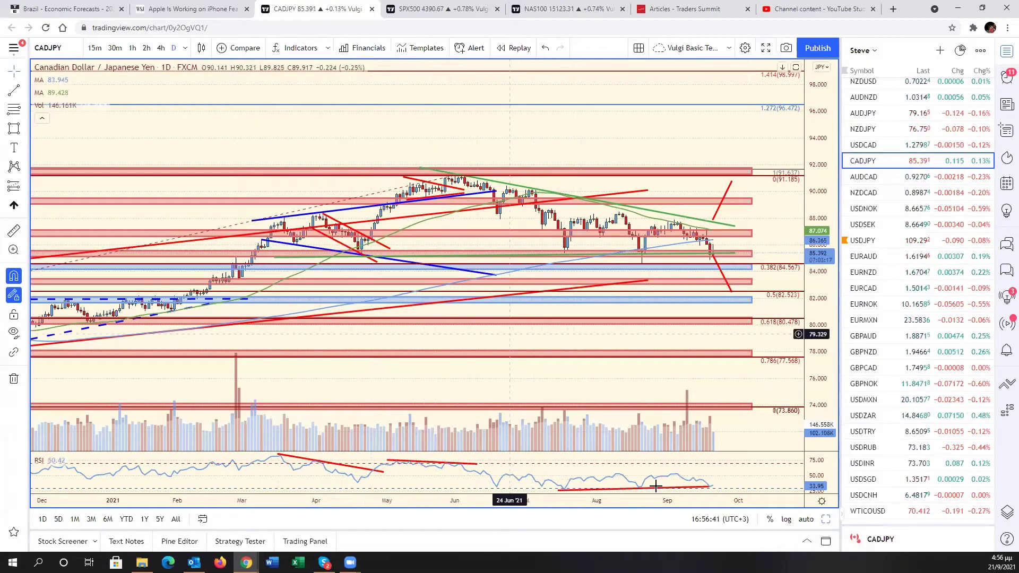
drag(712, 486, 732, 486)
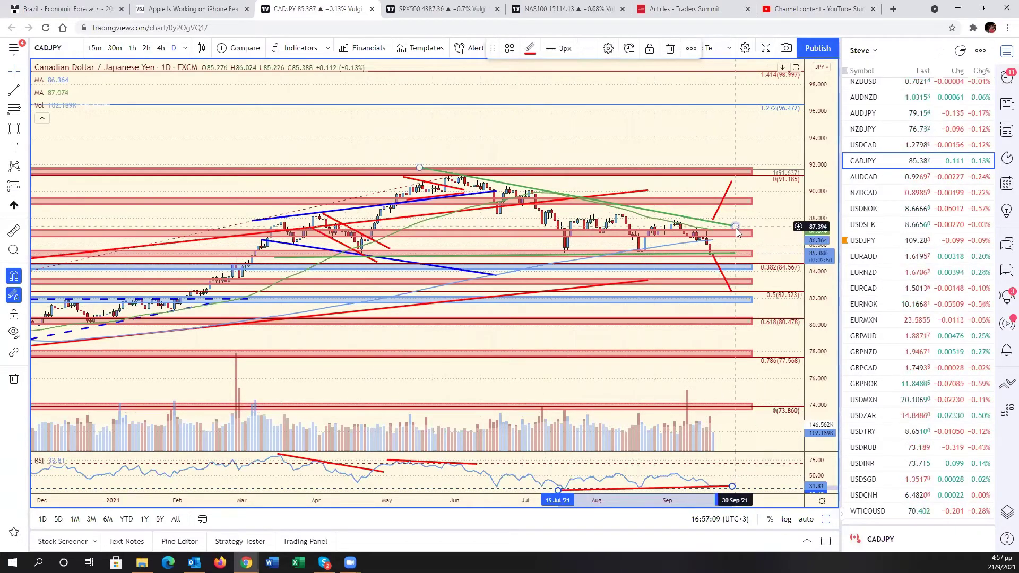
drag(736, 227, 770, 235)
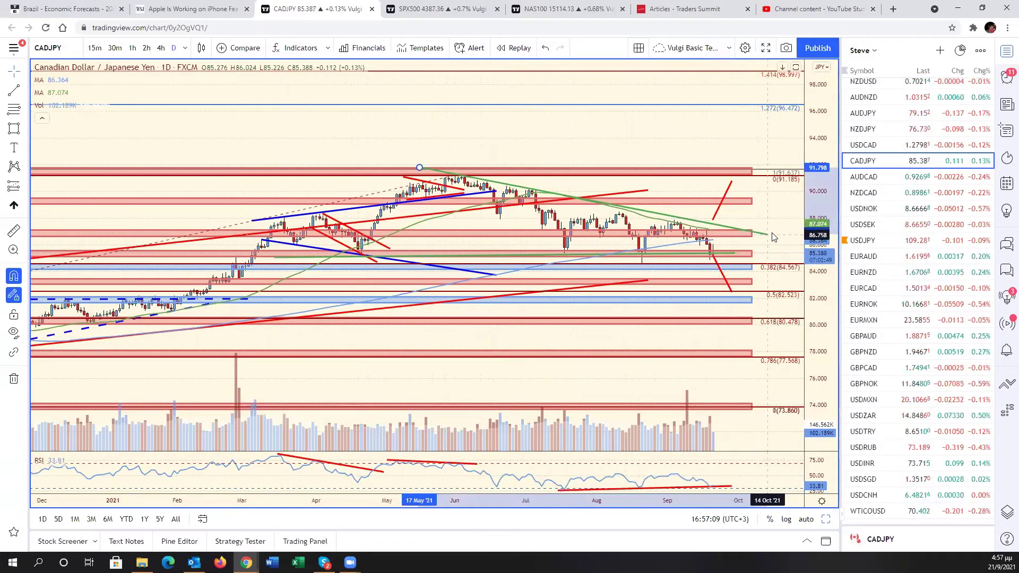
Clone the green trendline and drag the copy down to form a channel.
right_click(739, 229)
click(769, 319)
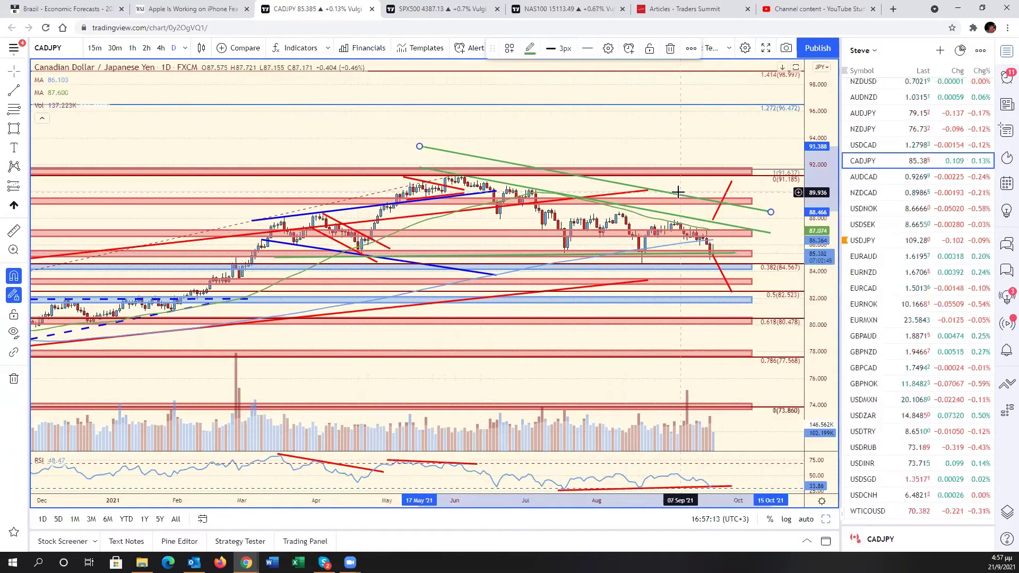
drag(674, 200, 684, 274)
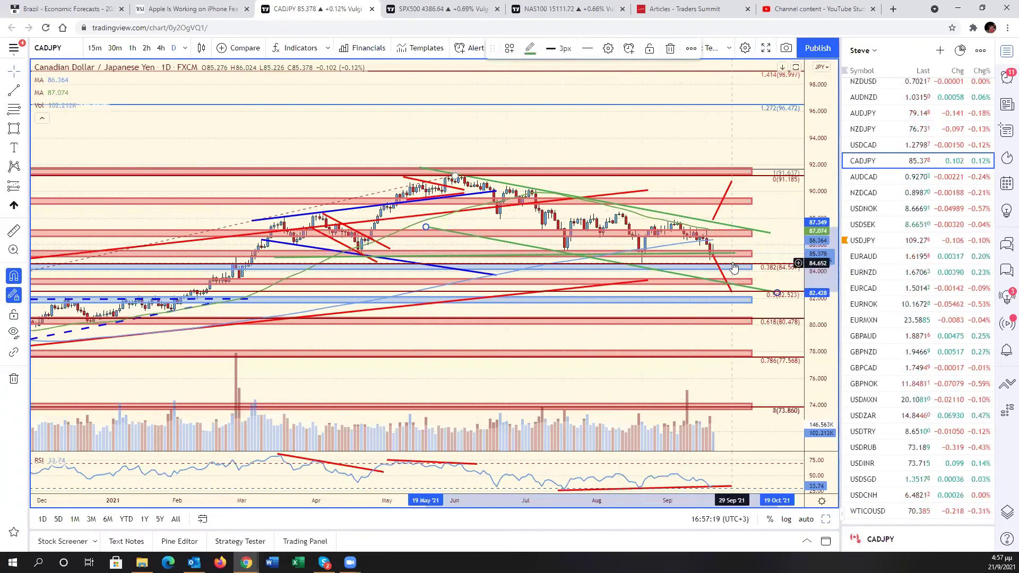
Pan the CADJPY chart right, auto-fit its price scale, and return to the six-chart grid.
right_click(728, 339)
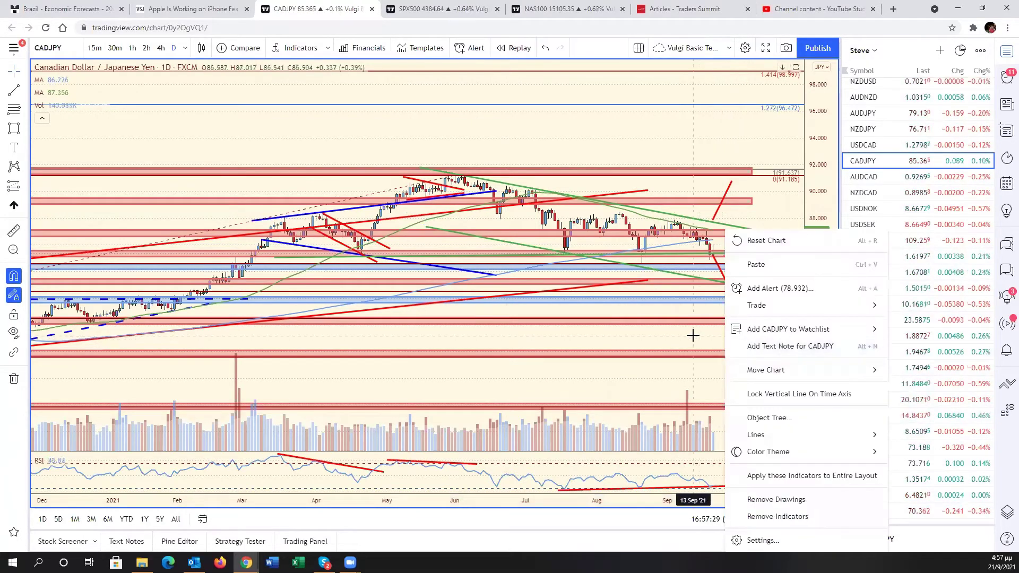
drag(714, 334, 778, 340)
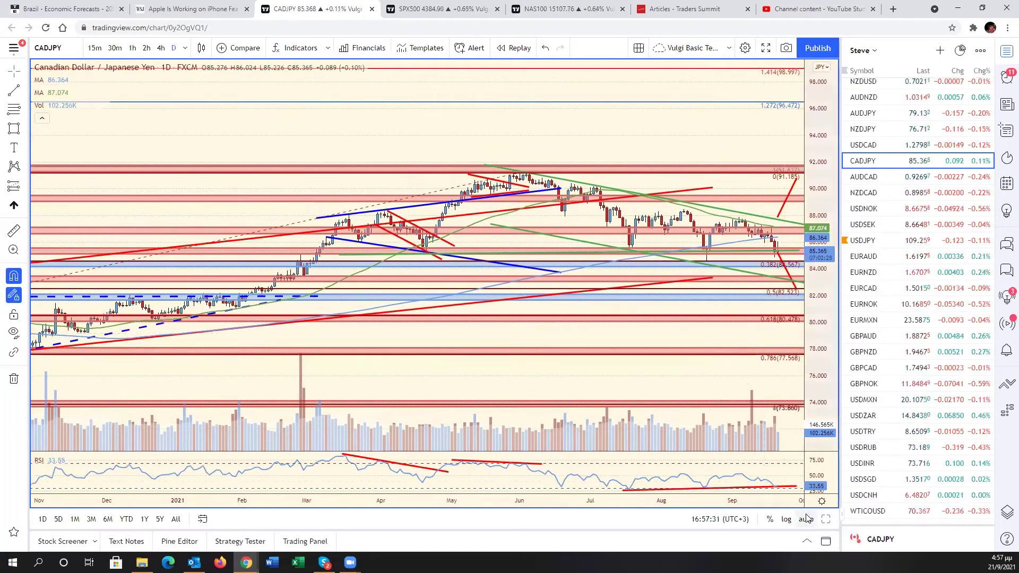
click(824, 520)
key(alt+Return)
Replace the bottom-right US10Y chart with USDJPY from the watchlist.
click(764, 332)
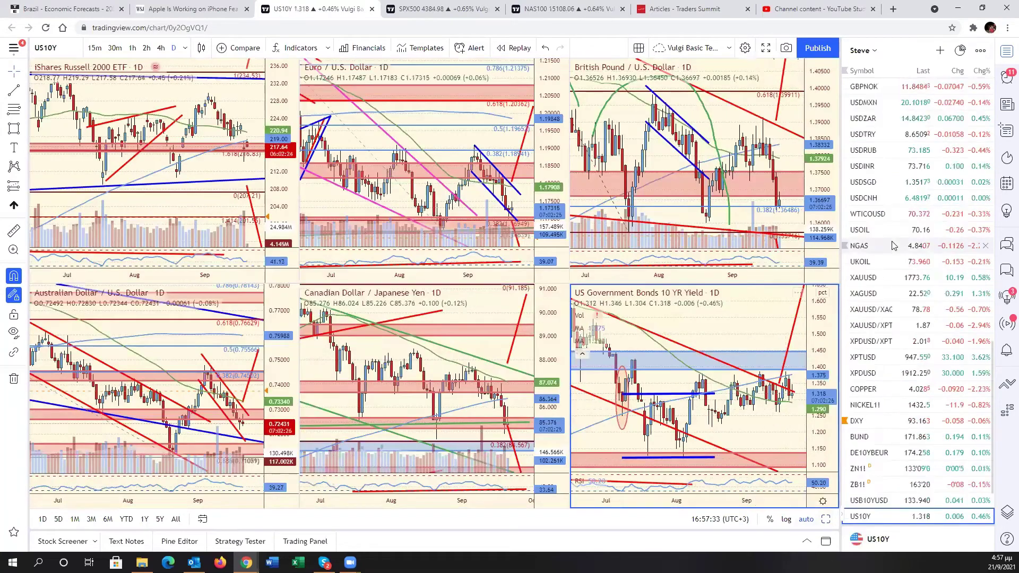
scroll(877, 403, up, 3)
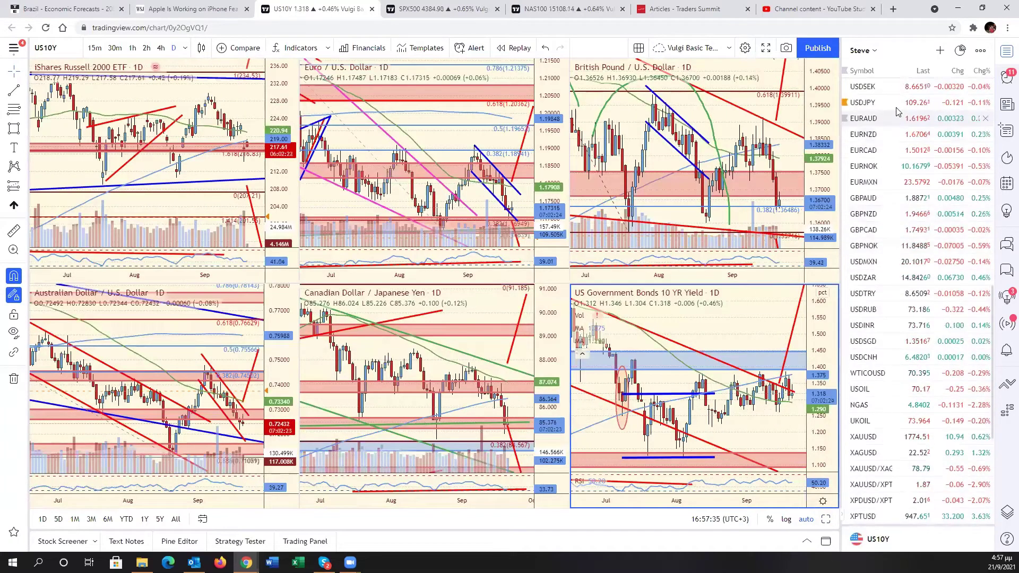
click(863, 102)
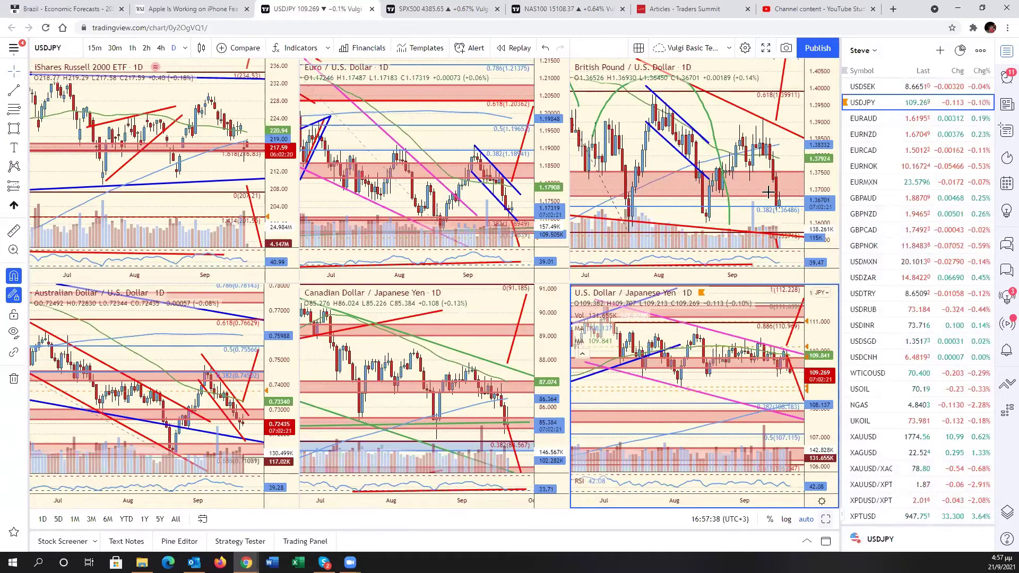
Review USDJPY at full size, adjusting the view, then restore the six-chart grid.
key(alt+Return)
scroll(838, 338, down, 4)
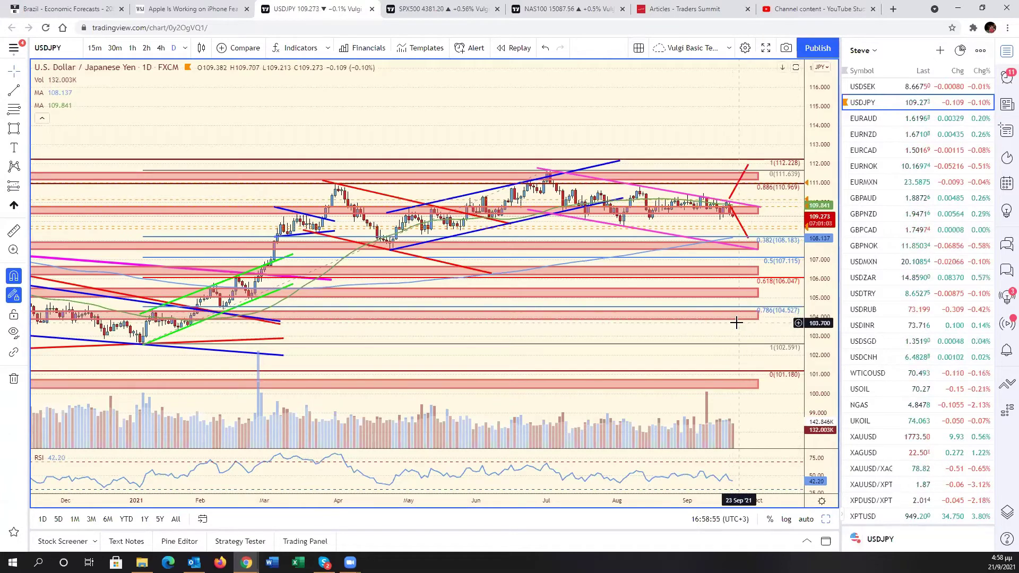
scroll(800, 341, left, 2)
scroll(800, 342, left, 4)
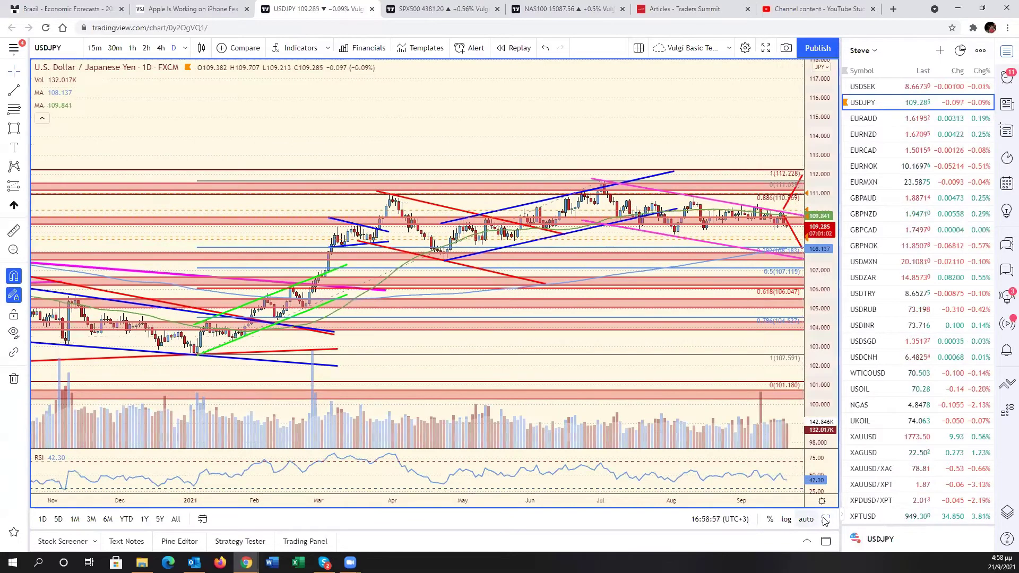
key(alt+Return)
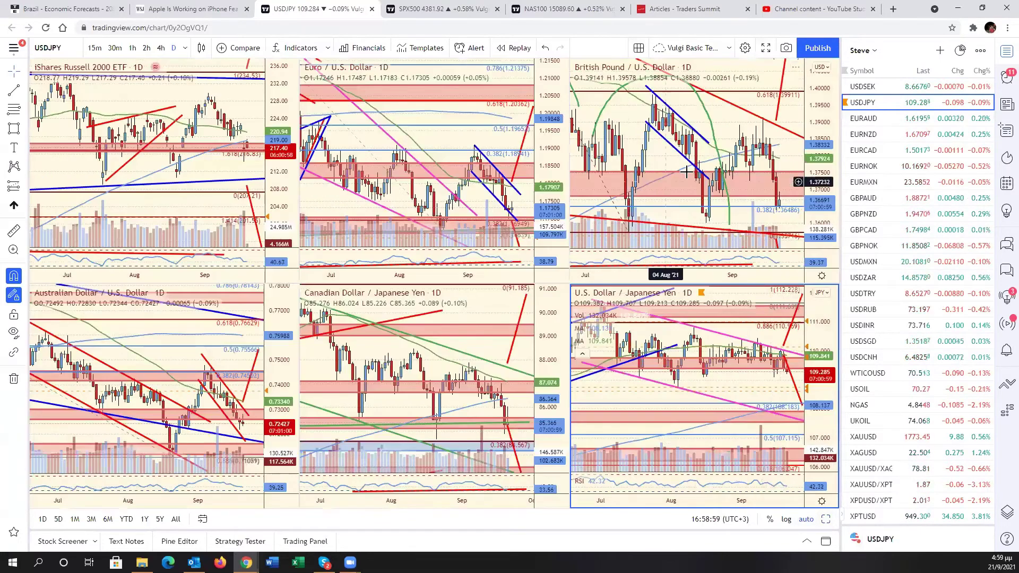
Switch the top-right GBPUSD chart to GBPJPY and expand it to full size.
click(728, 135)
scroll(871, 340, up, 4)
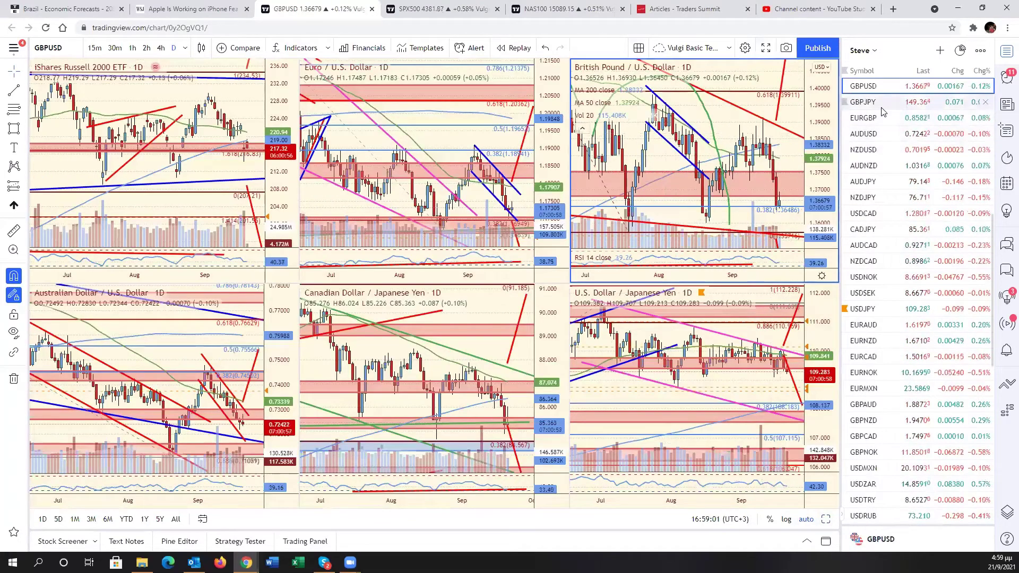
key(Down)
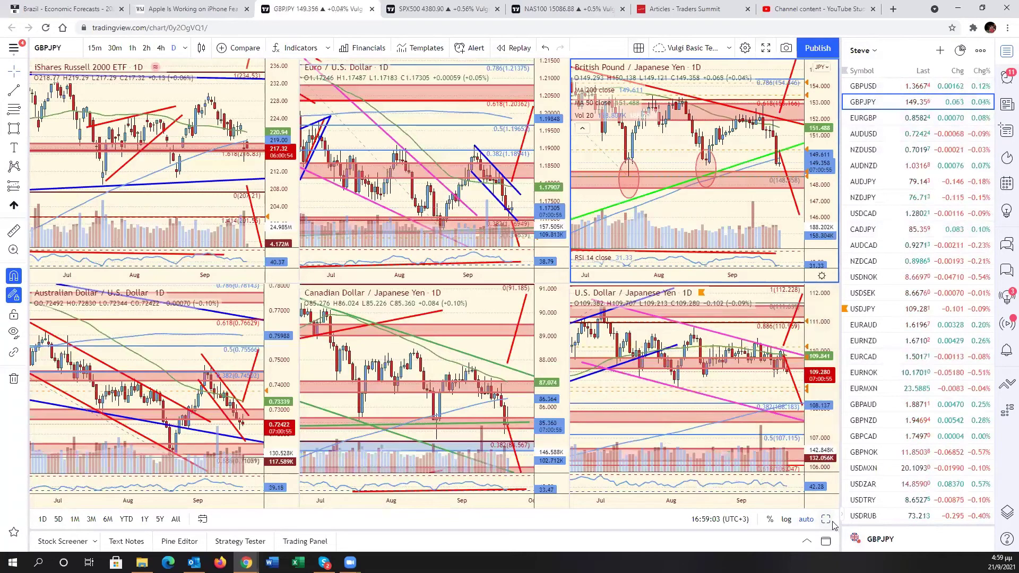
key(alt+Return)
Compress and pan the GBPJPY chart to show room into October, auto-fit it, and restore the grid.
drag(818, 361, 818, 404)
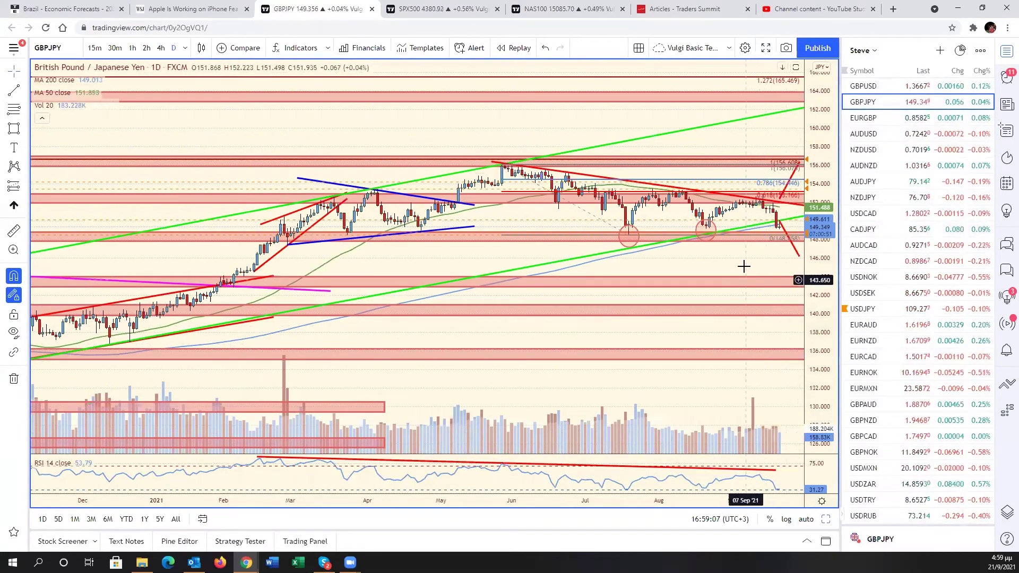
drag(742, 263, 685, 276)
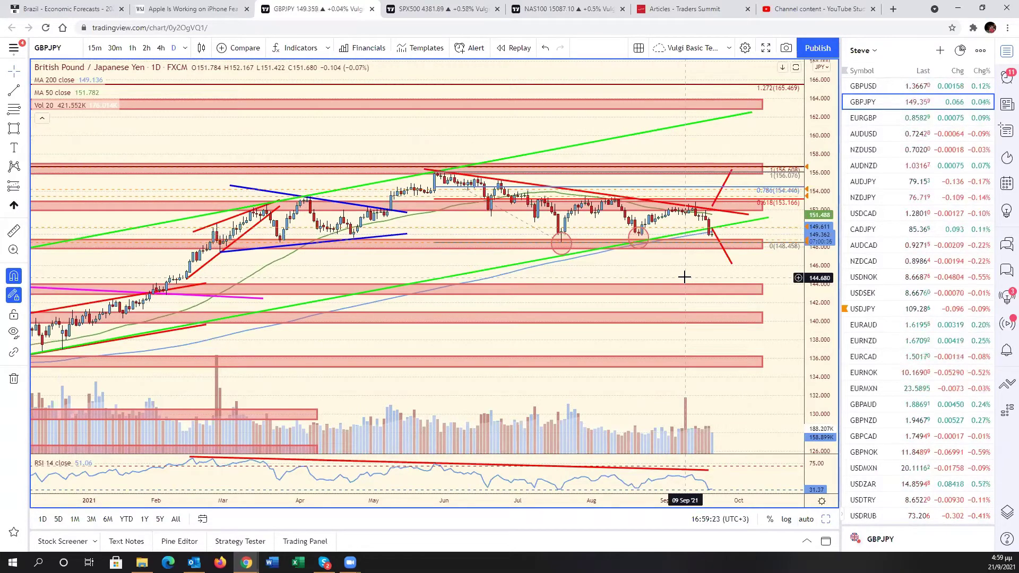
scroll(667, 279, down, 3)
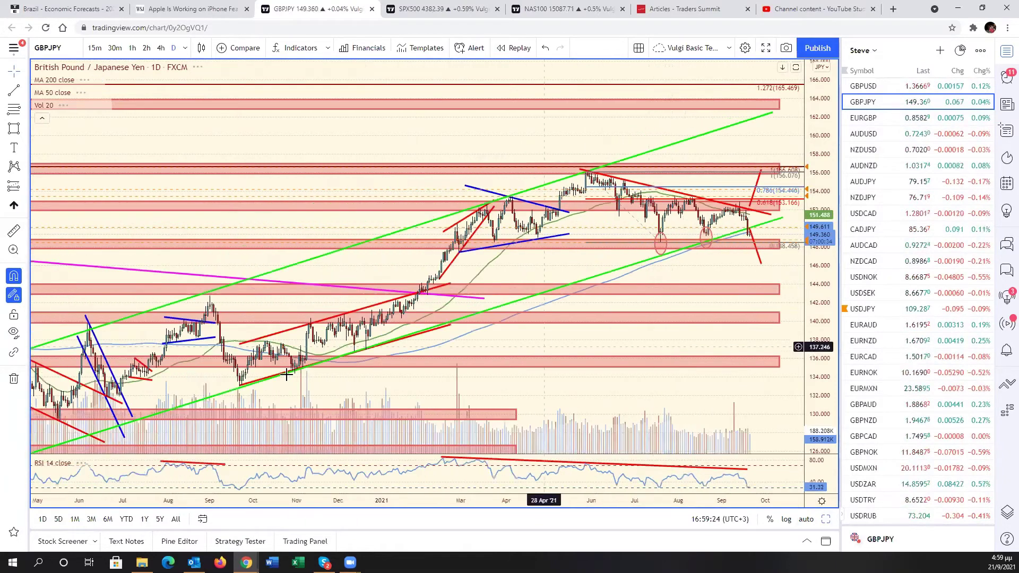
scroll(550, 382, down, 3)
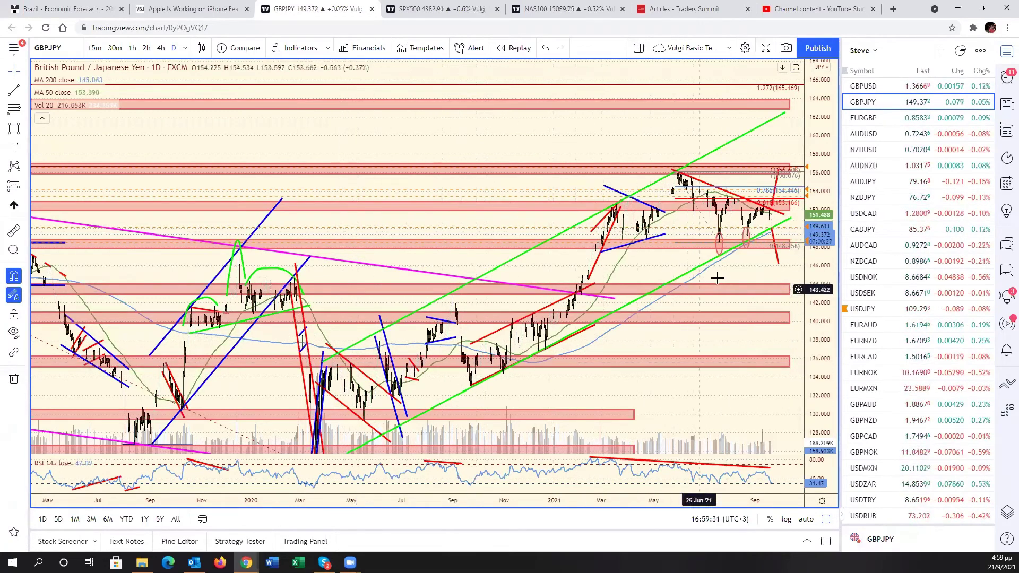
scroll(610, 381, up, 5)
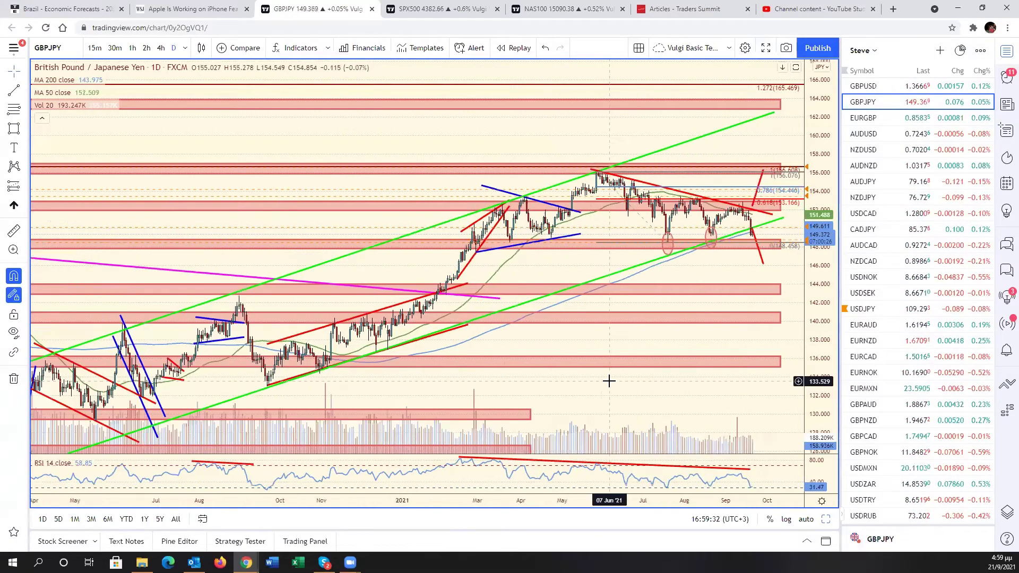
scroll(610, 381, up, 2)
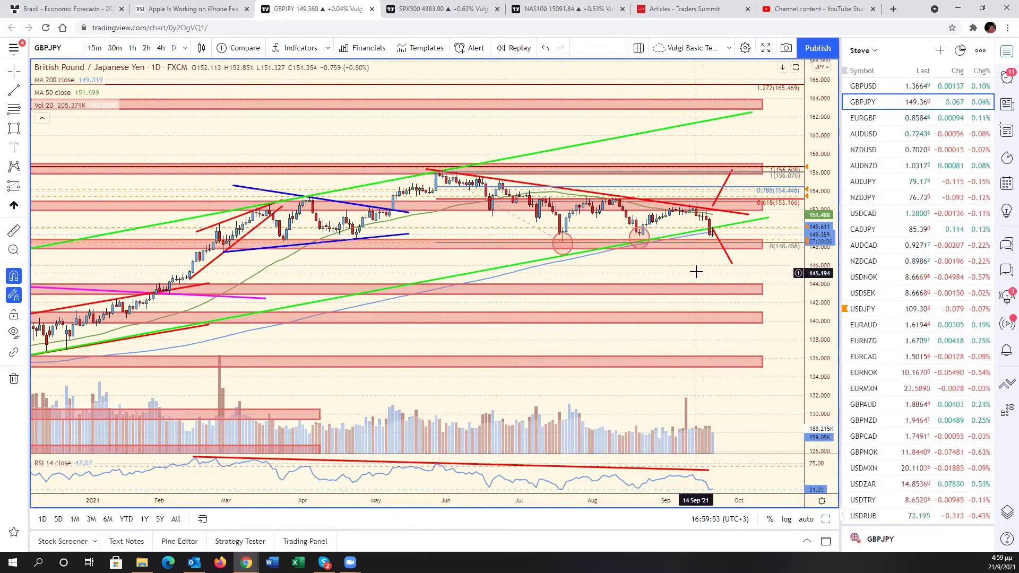
drag(705, 274, 801, 518)
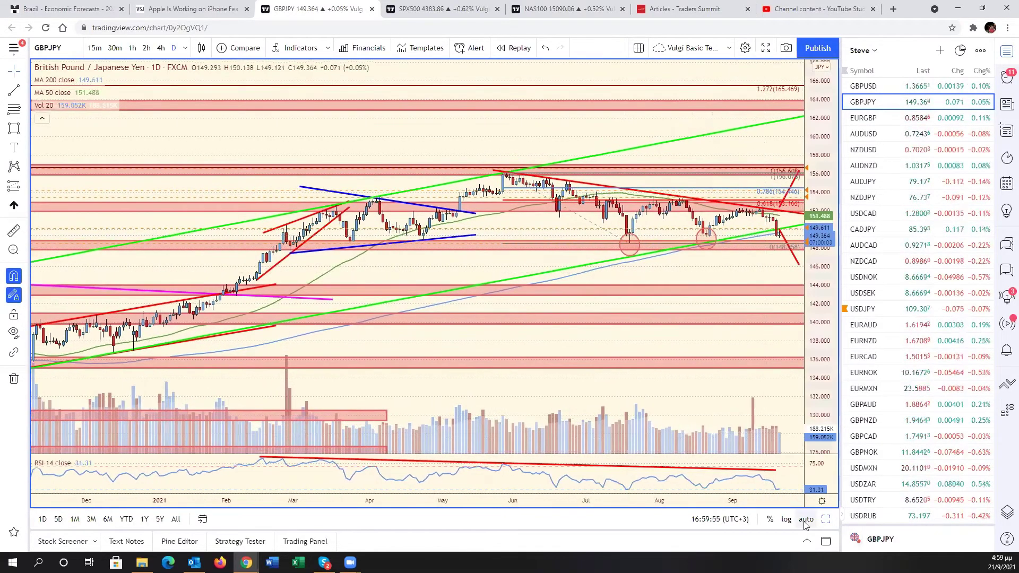
click(827, 519)
key(alt+Return)
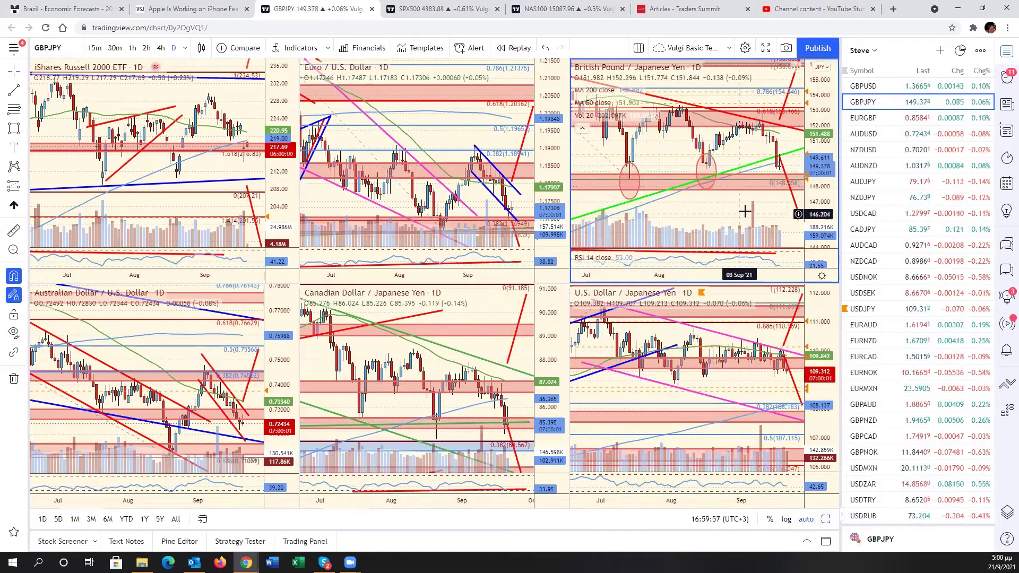
Set the top-right chart back to GBPUSD and load SPX500 into the top-left pane.
key(Up)
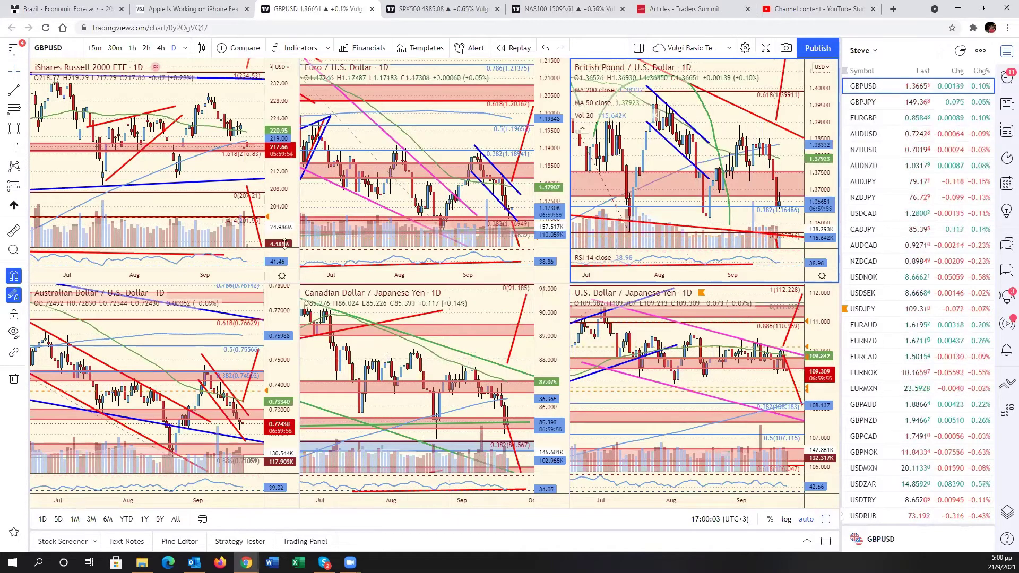
click(233, 174)
scroll(912, 192, up, 2)
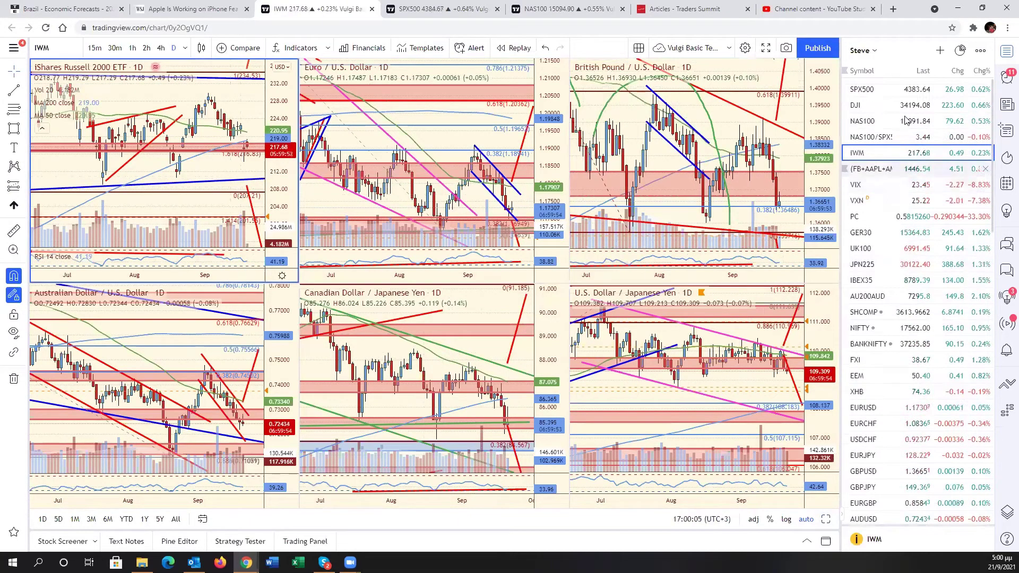
click(871, 88)
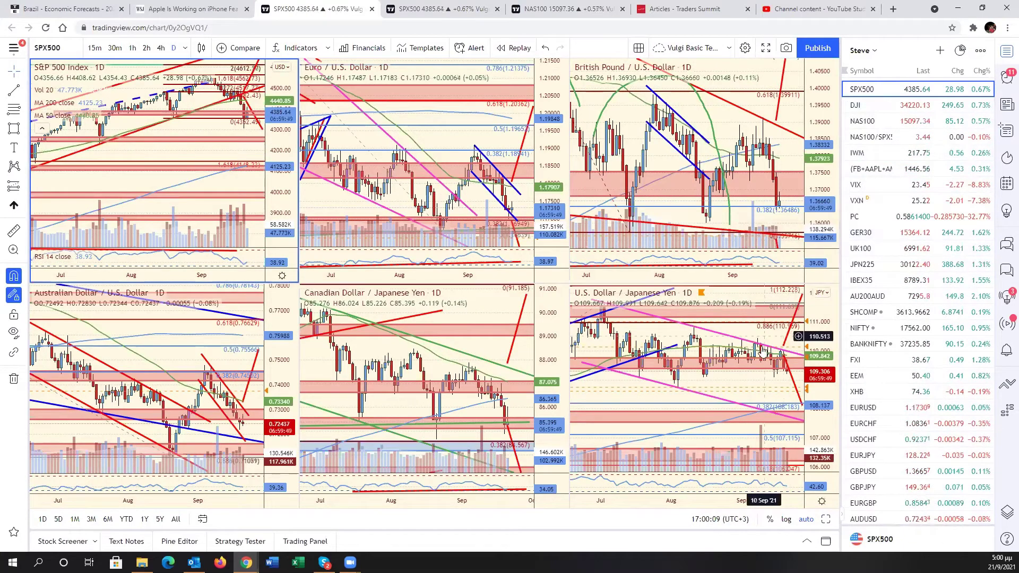
Replace CADJPY in the bottom-middle pane with USDNOK and maximize it.
click(500, 349)
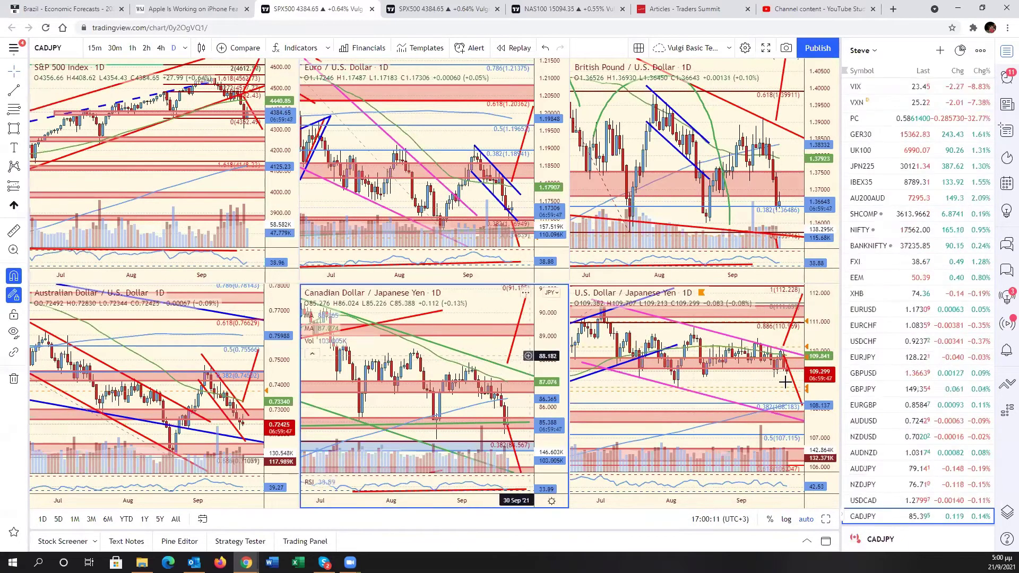
scroll(903, 353, down, 7)
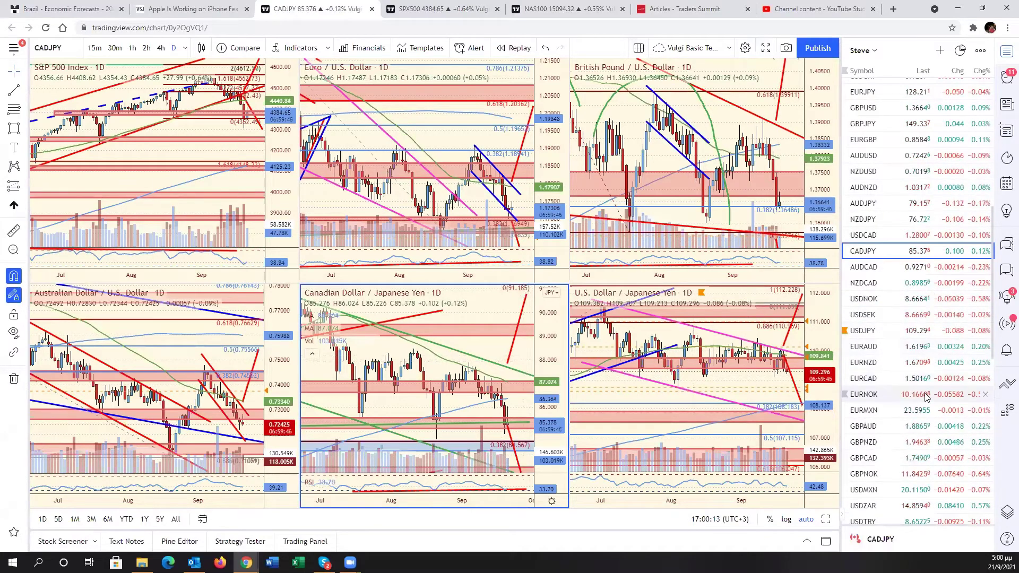
scroll(897, 340, down, 5)
scroll(889, 308, up, 5)
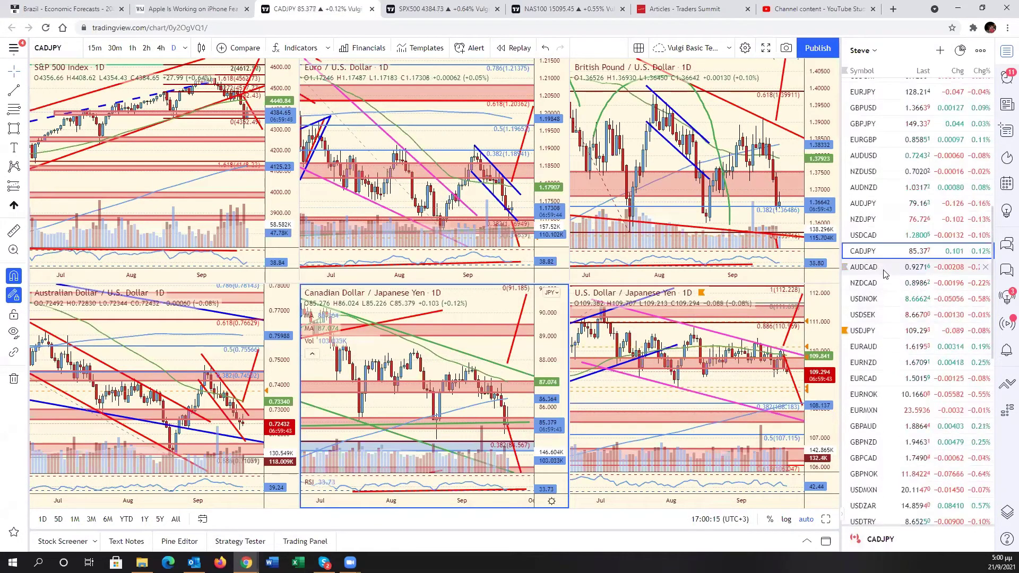
click(882, 298)
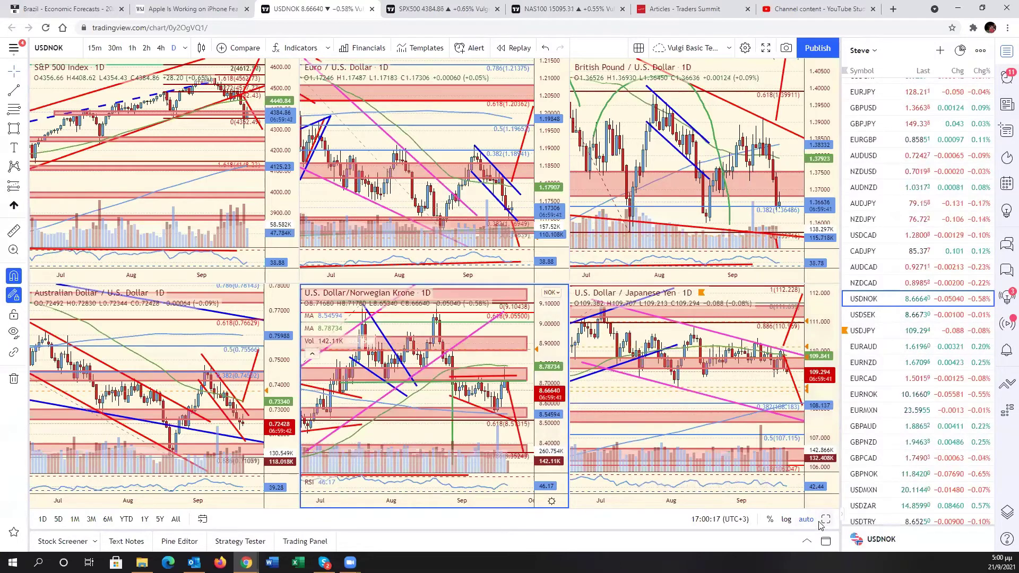
key(alt+Return)
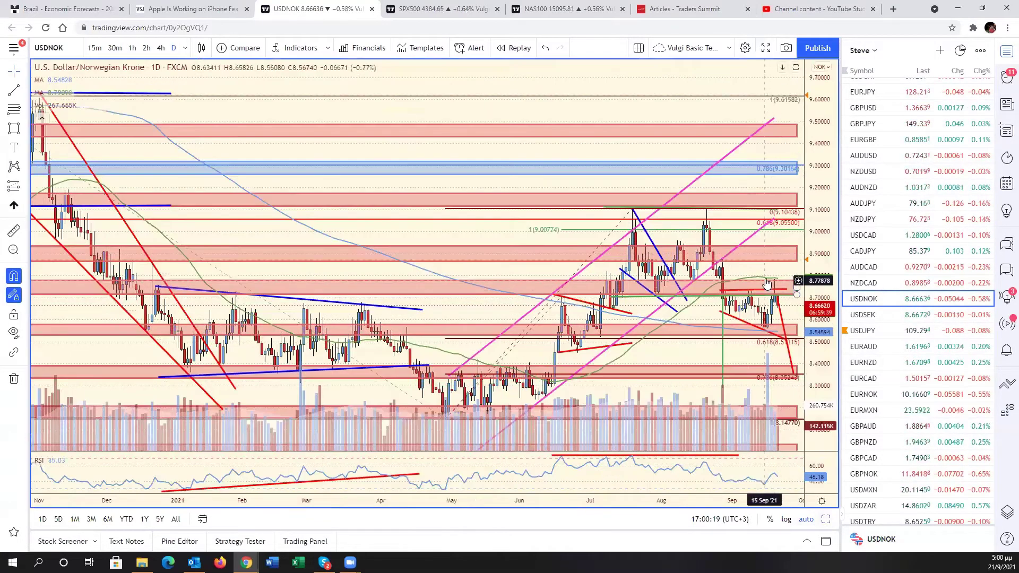
Pan the USD/NOK candles left to leave a right margin, then switch to XAUUSD gold.
drag(752, 314, 695, 298)
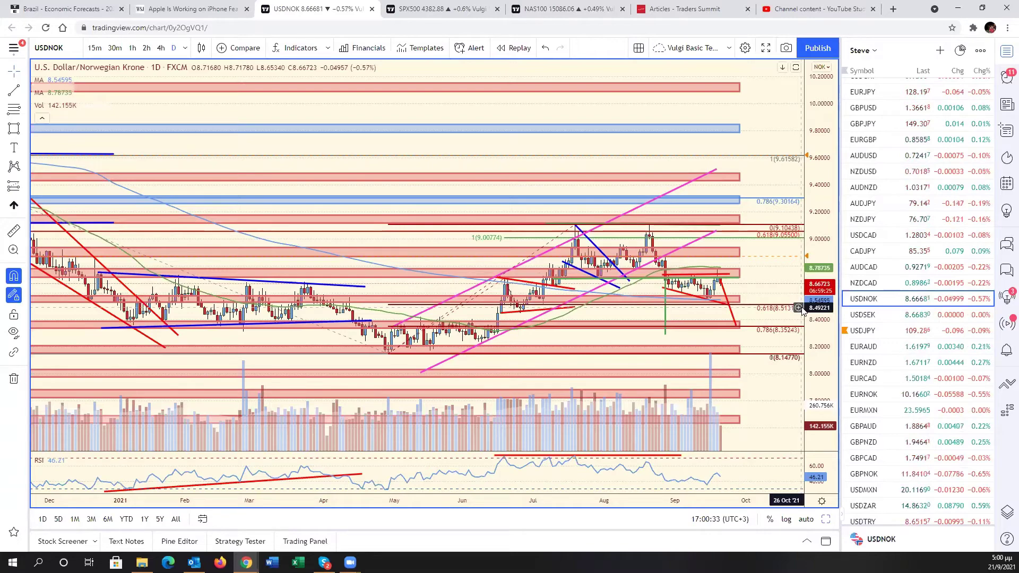
drag(777, 370, 795, 372)
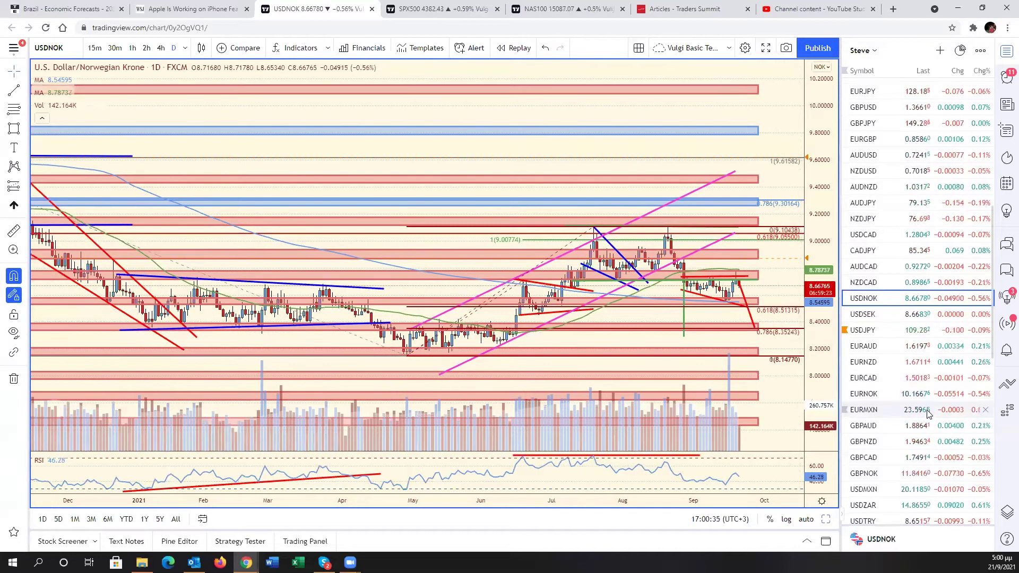
scroll(889, 364, down, 6)
click(884, 347)
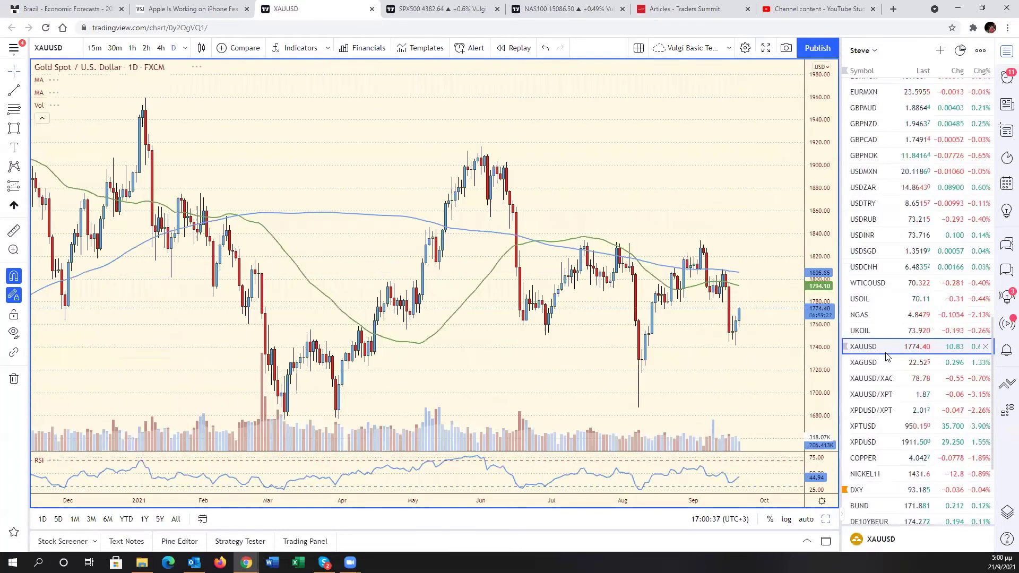
Widen the gold and silver price ranges to reveal their drawings, flipping XAUUSD and XAGUSD, ending on silver.
drag(818, 276, 850, 409)
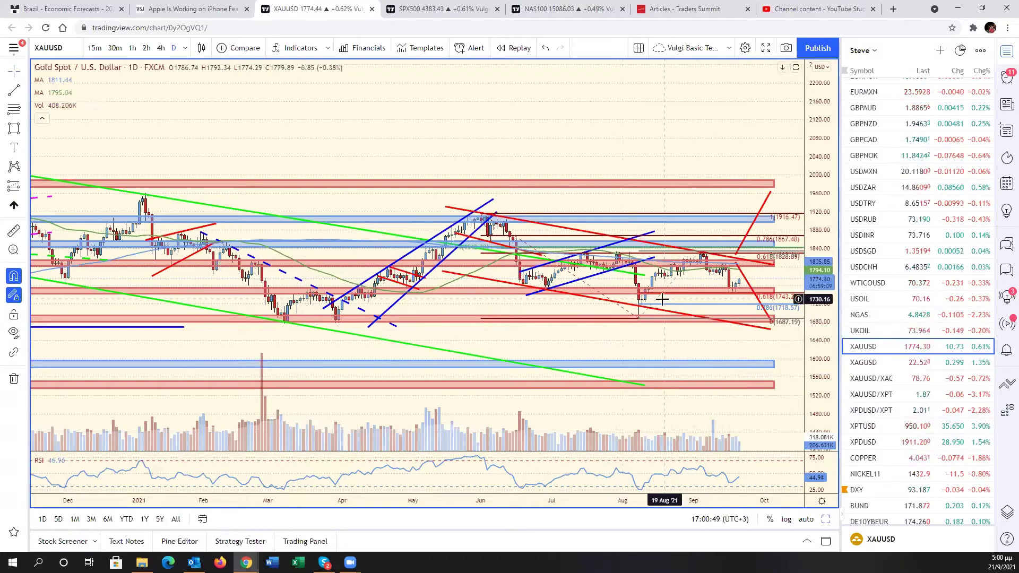
key(Down)
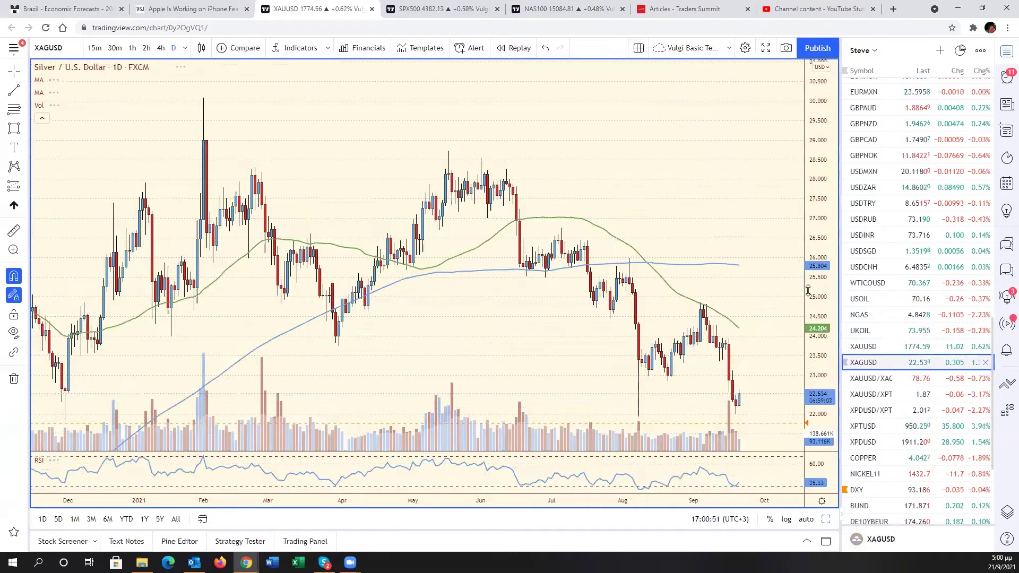
drag(822, 277, 826, 334)
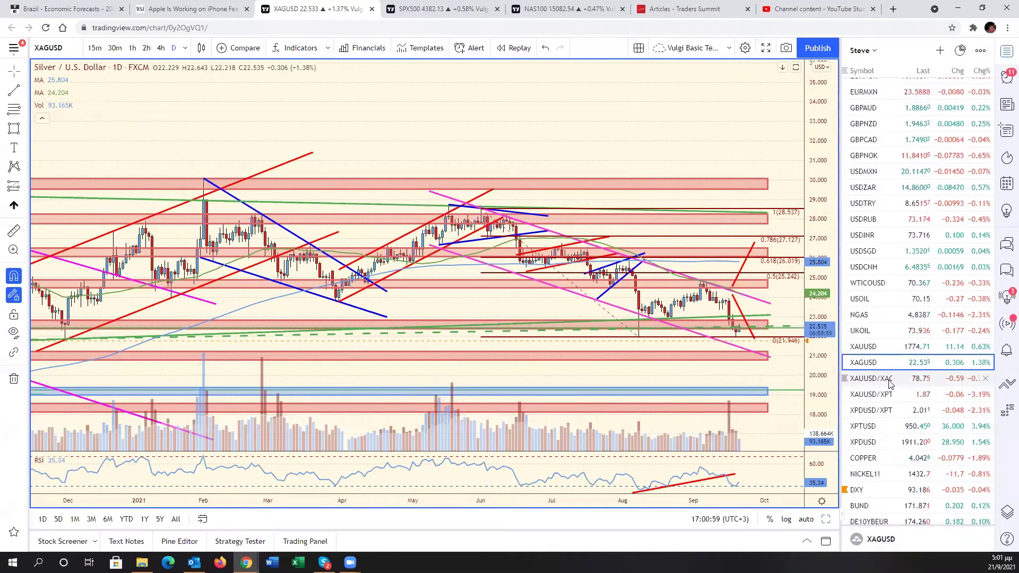
click(884, 346)
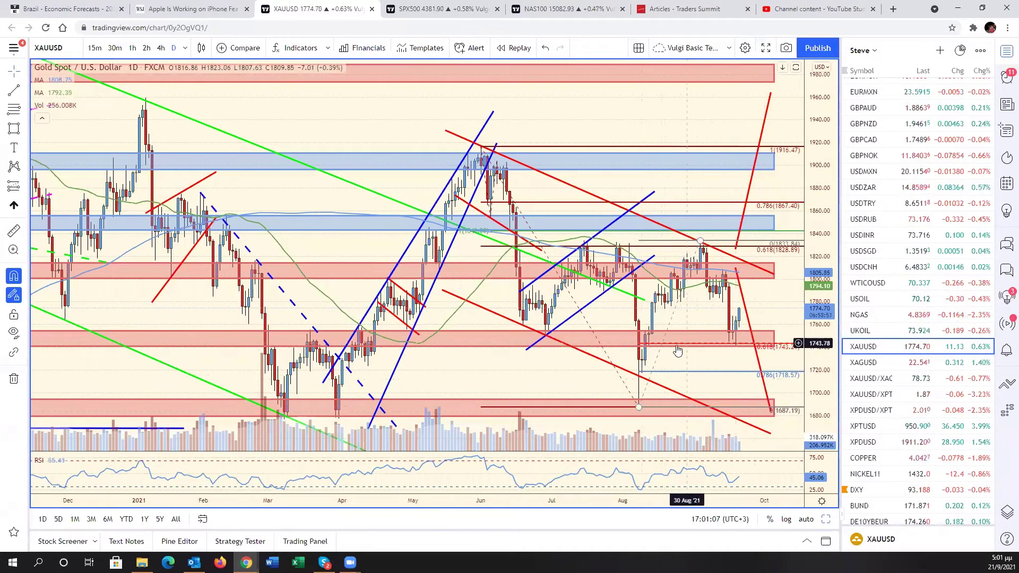
click(889, 367)
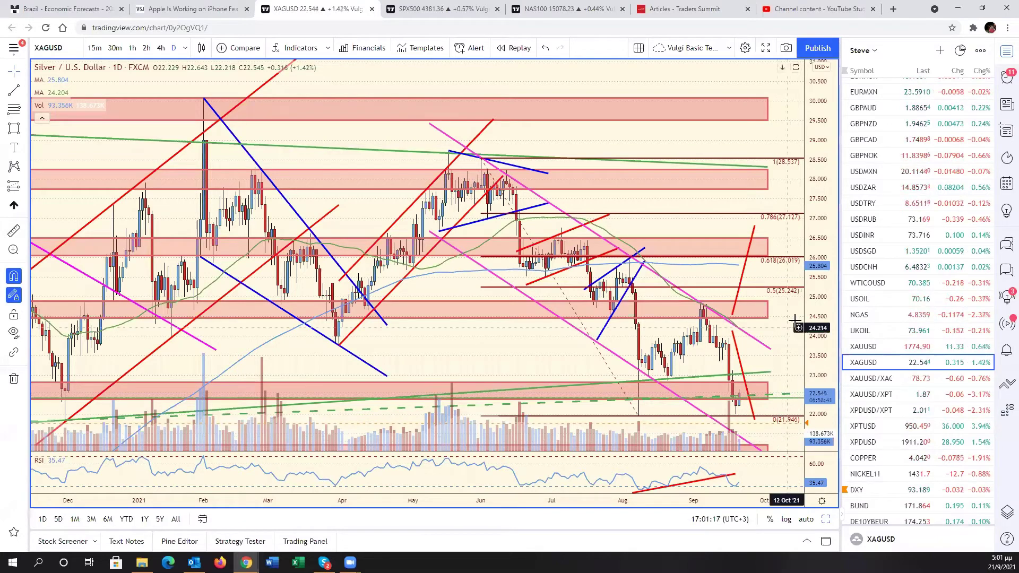
Stretch the silver price range further, then switch to the XPTUSD platinum chart.
drag(807, 438, 812, 469)
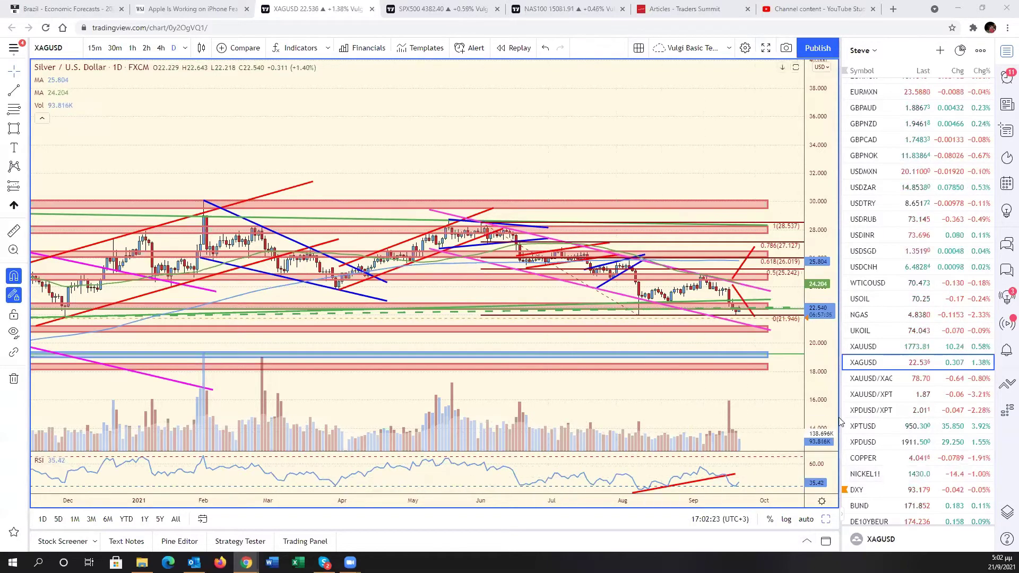
click(870, 426)
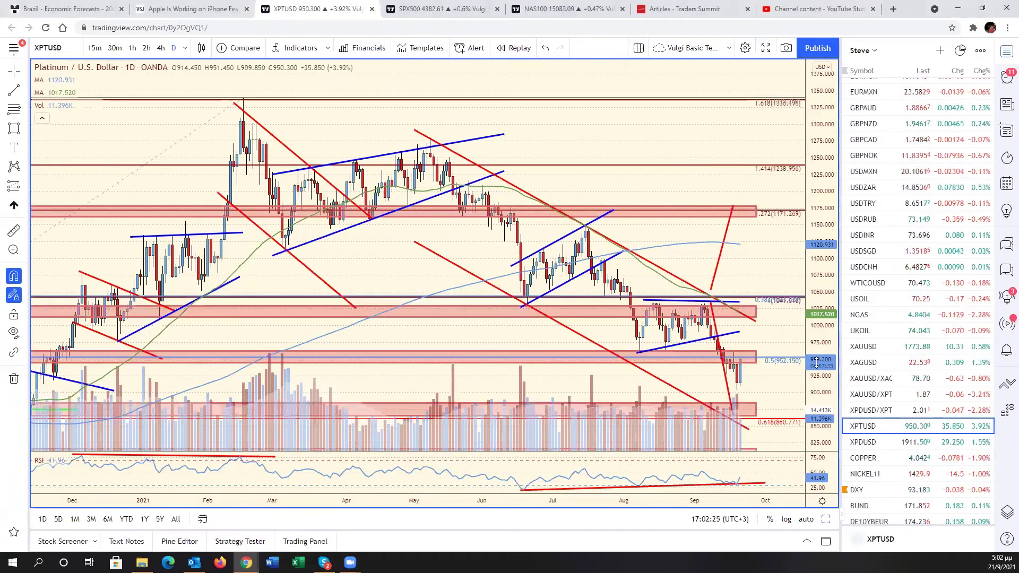
Widen the platinum price range, extend the red upward projection higher, then switch to XPDUSD.
drag(820, 411, 820, 435)
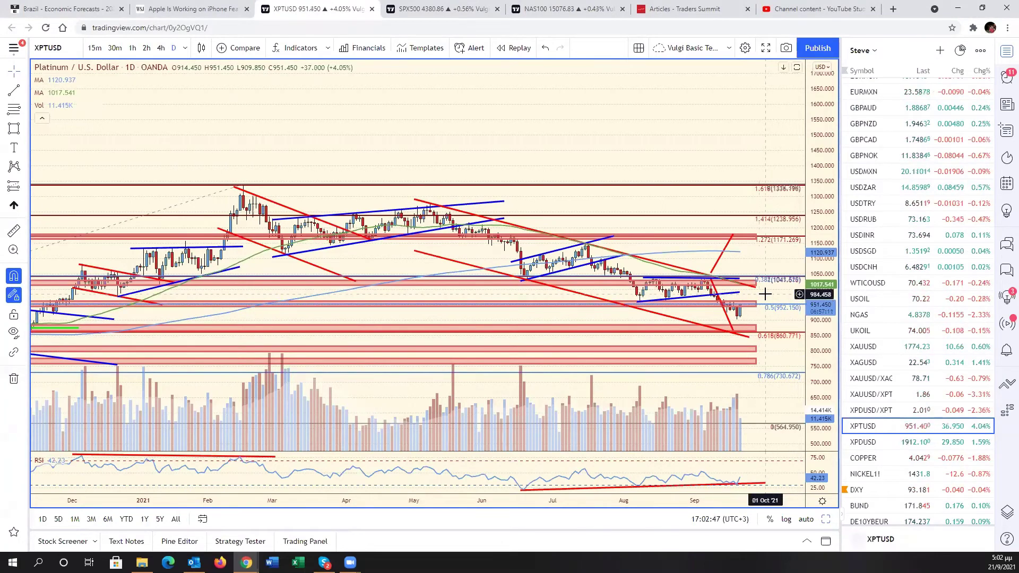
drag(733, 234, 734, 222)
click(773, 244)
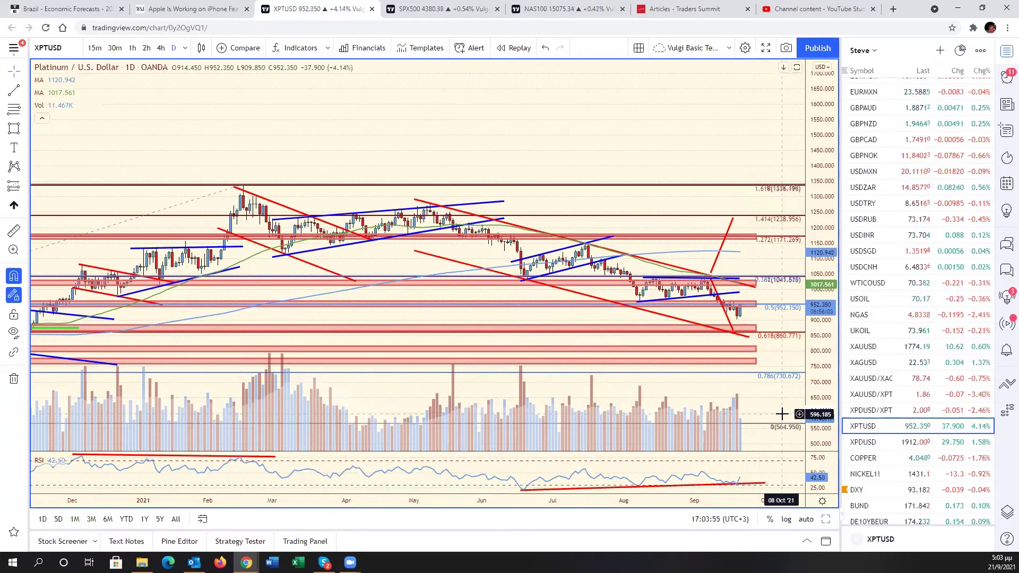
key(Down)
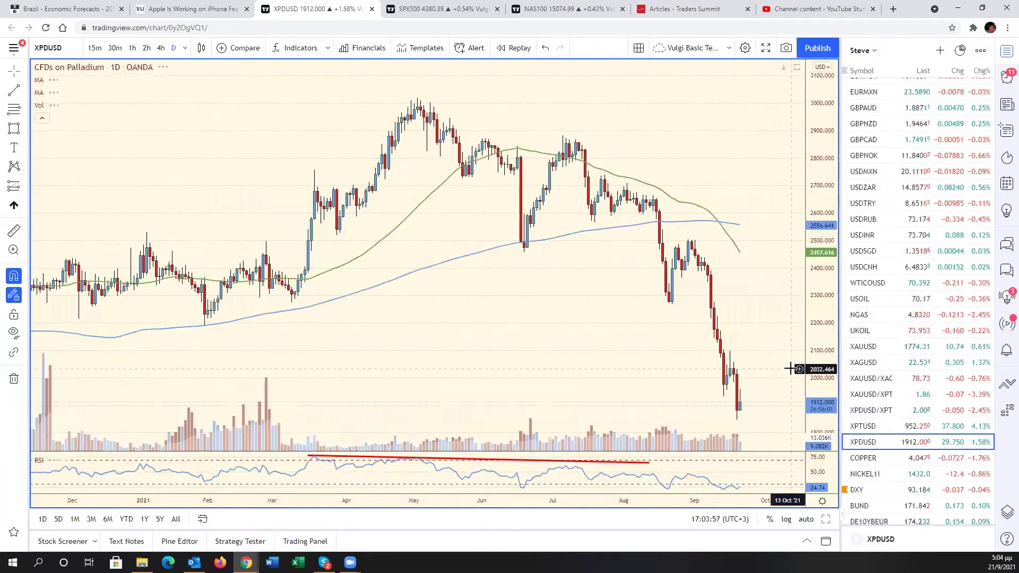
Widen the palladium price range and zoom across its history, then restore the six-chart grid.
drag(800, 357, 712, 393)
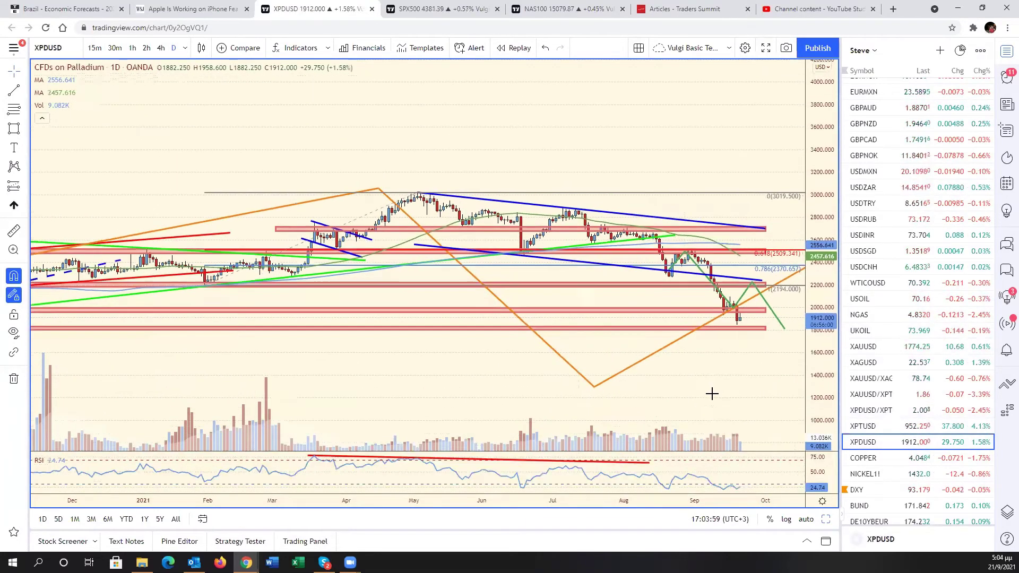
scroll(501, 366, down, 3)
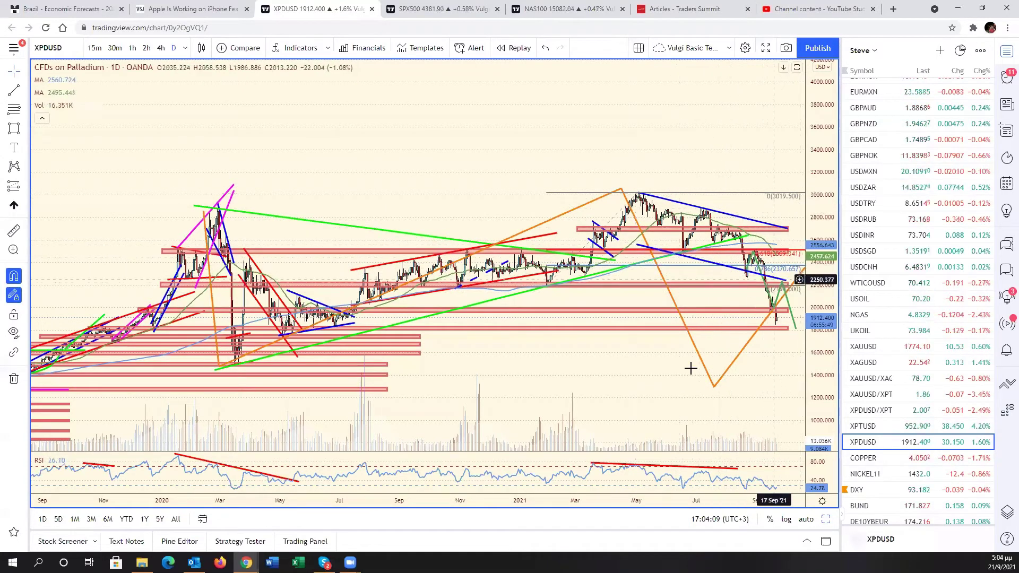
scroll(690, 369, up, 2)
scroll(690, 369, up, 4)
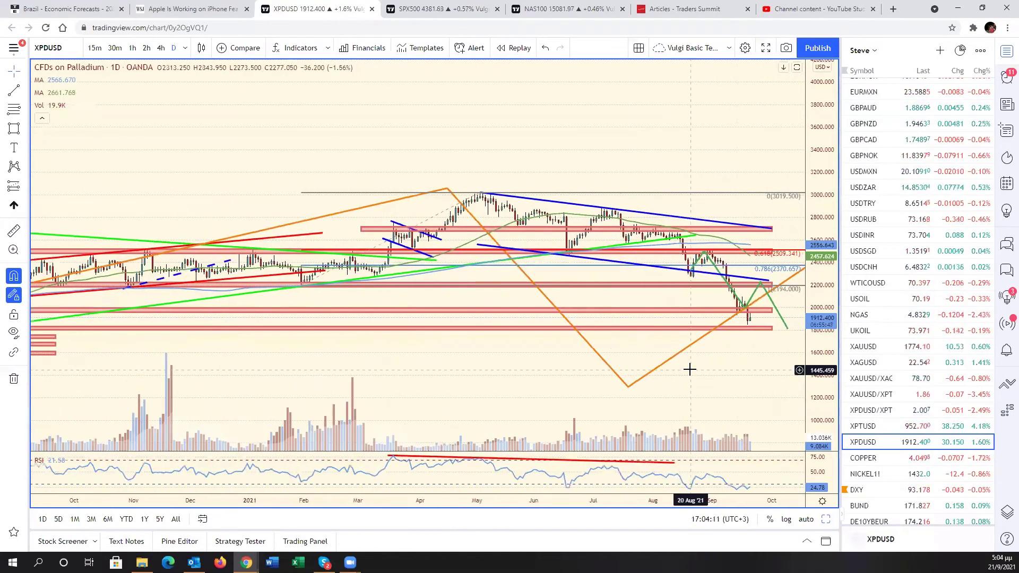
scroll(690, 369, up, 1)
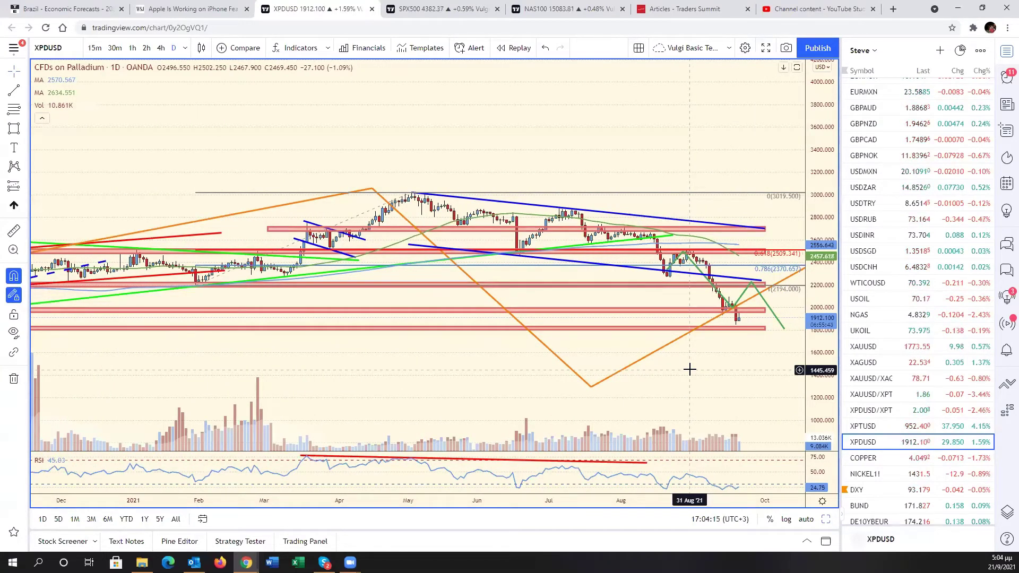
scroll(688, 369, down, 2)
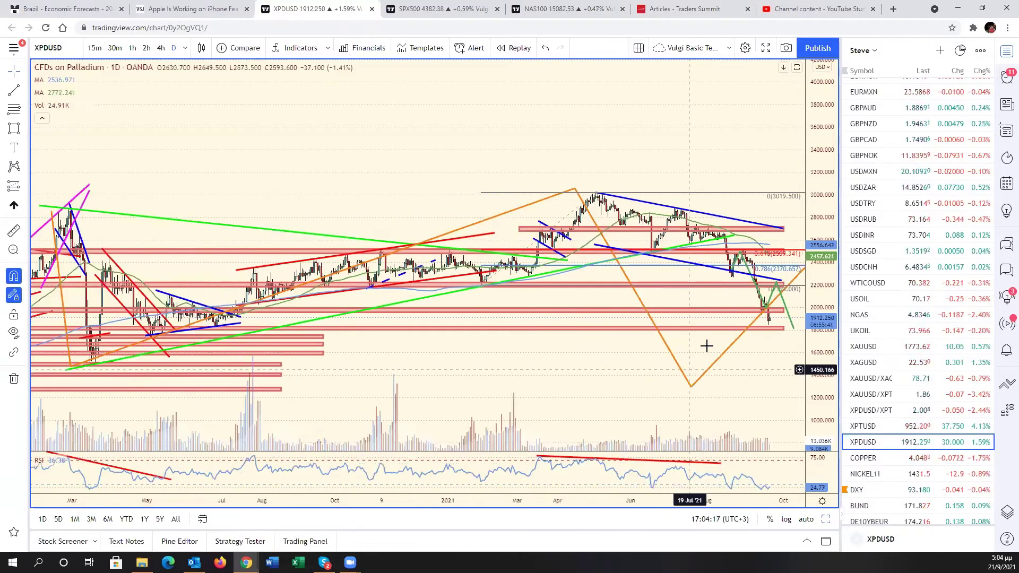
scroll(765, 353, down, 1)
scroll(765, 353, up, 3)
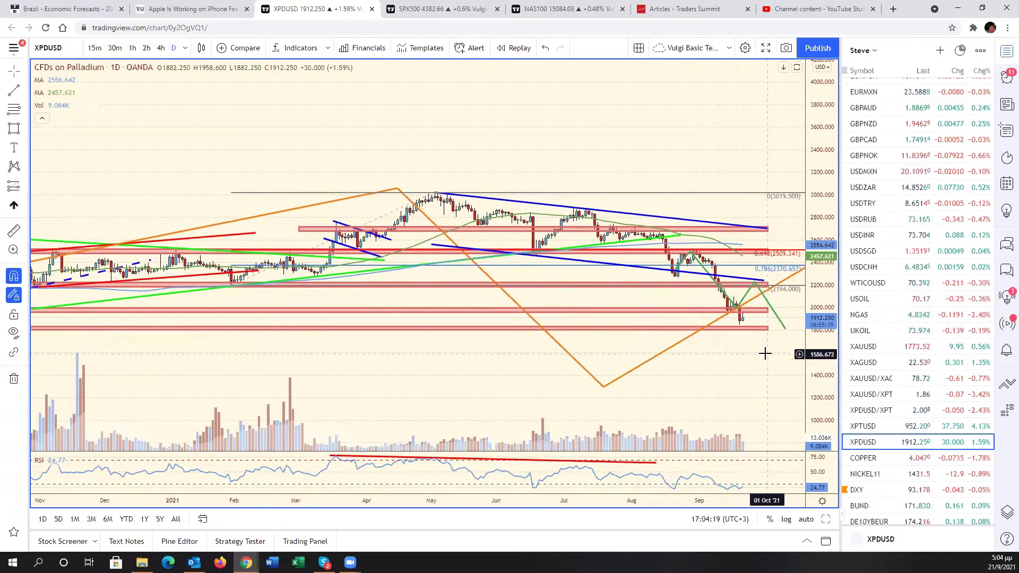
scroll(788, 346, up, 2)
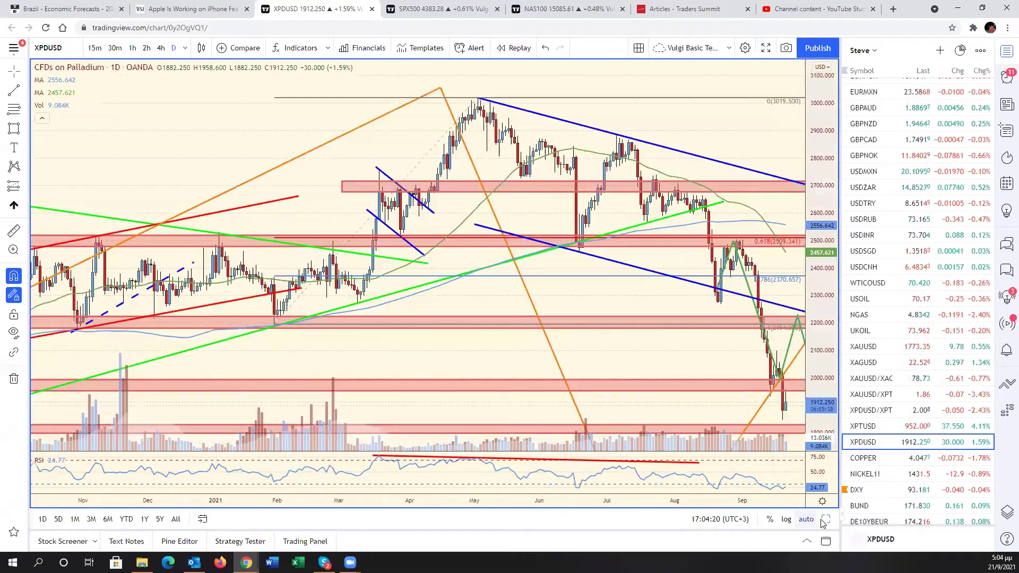
key(alt+Return)
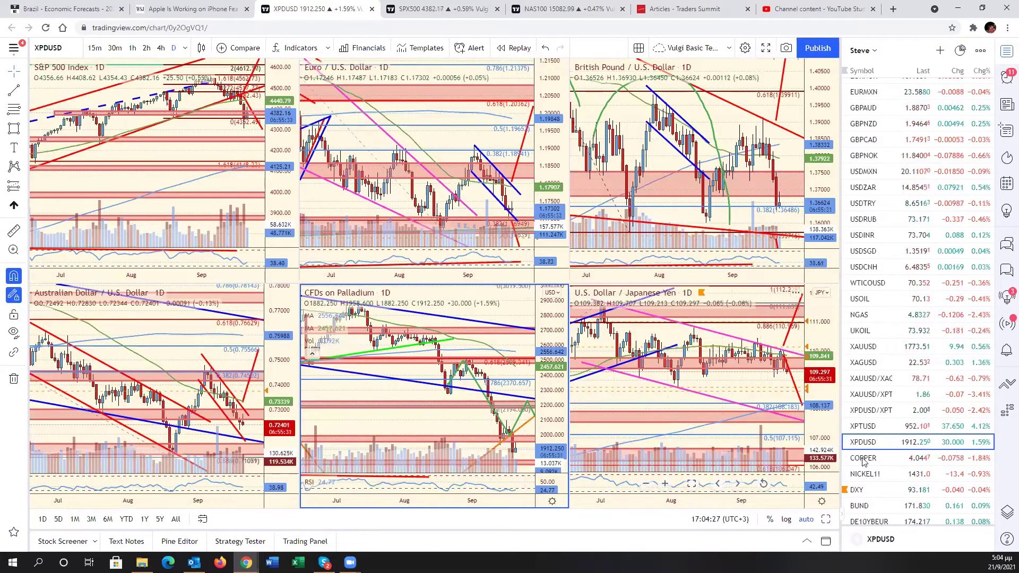
Maximize the West Texas Oil chart and widen its price range, then switch to Natural Gas.
scroll(876, 462, down, 3)
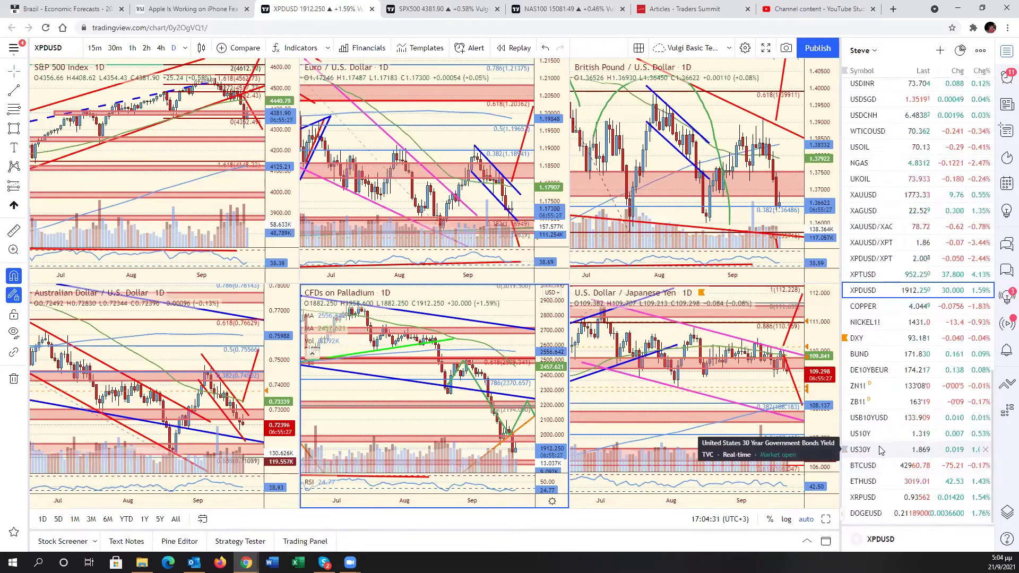
scroll(913, 414, up, 2)
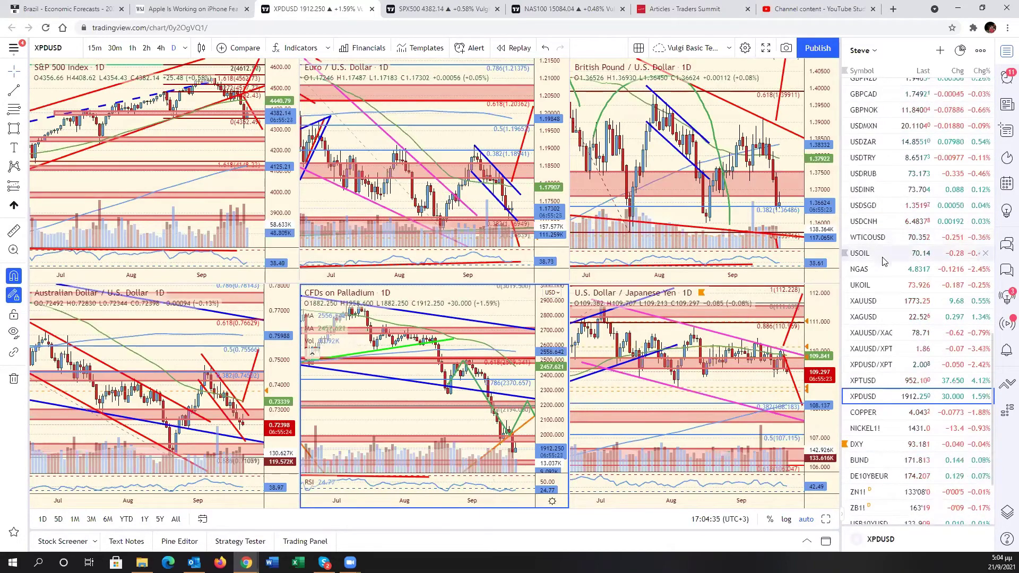
click(881, 237)
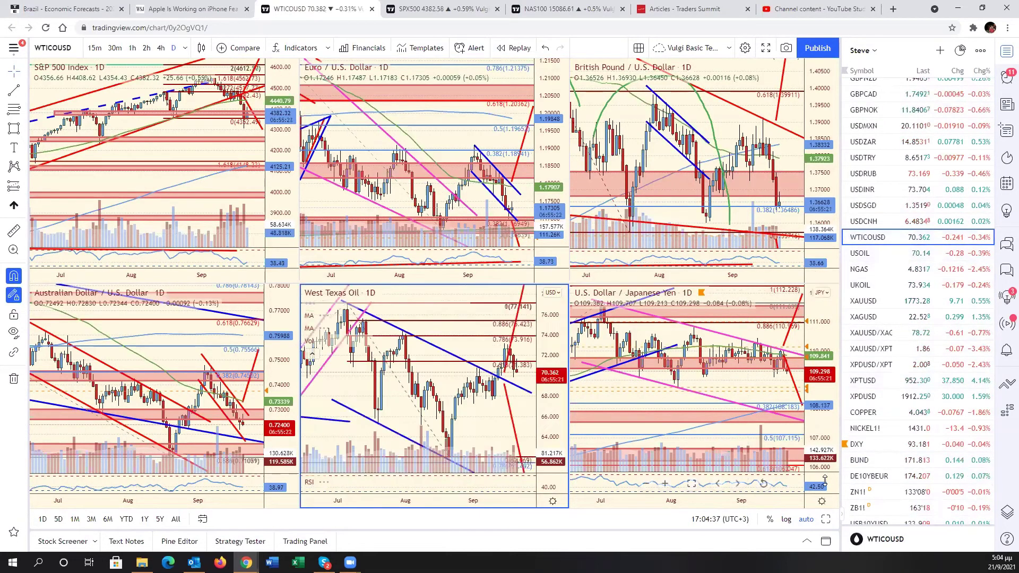
key(alt+Return)
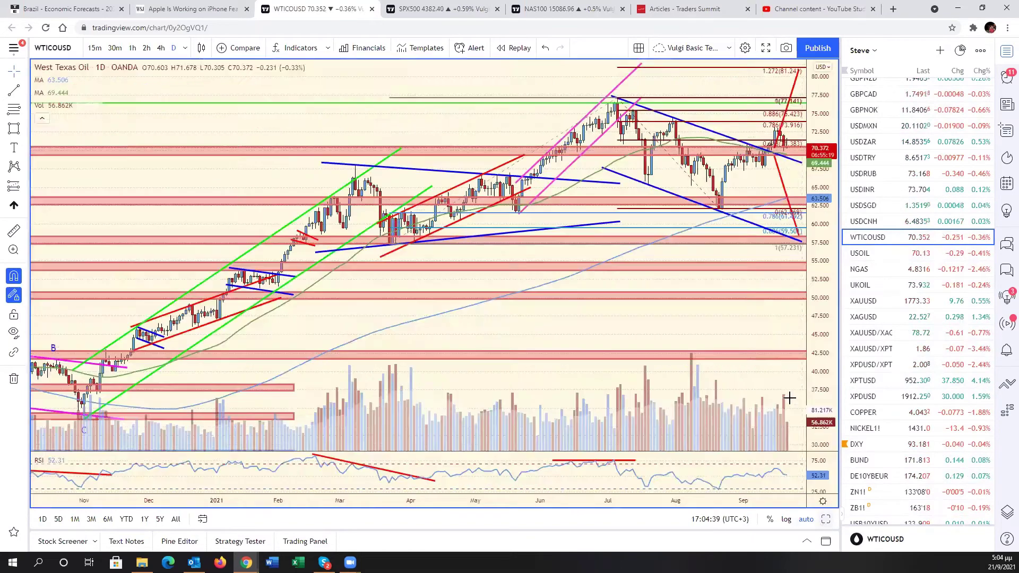
drag(728, 326, 658, 312)
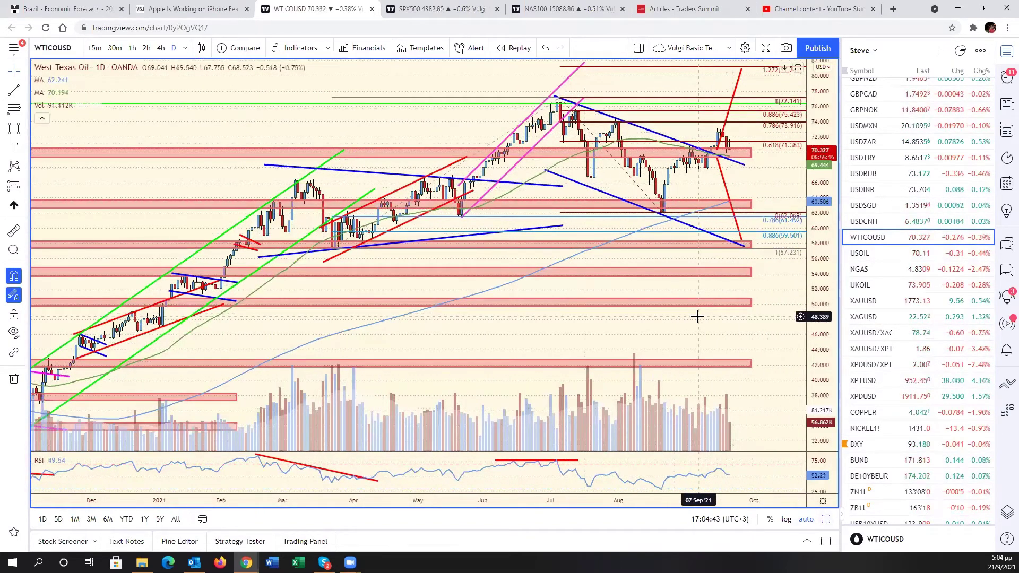
drag(826, 212, 828, 327)
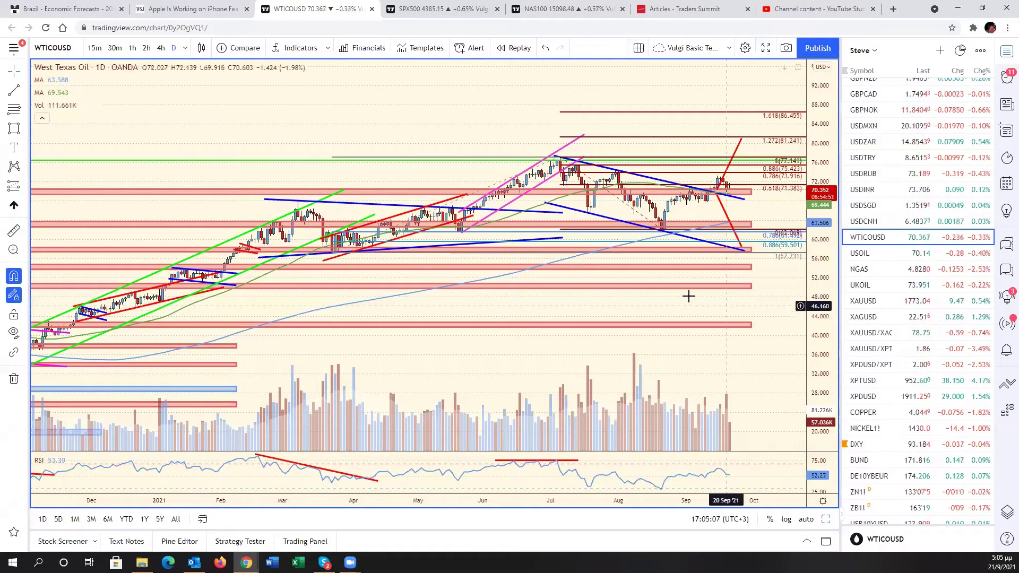
click(890, 277)
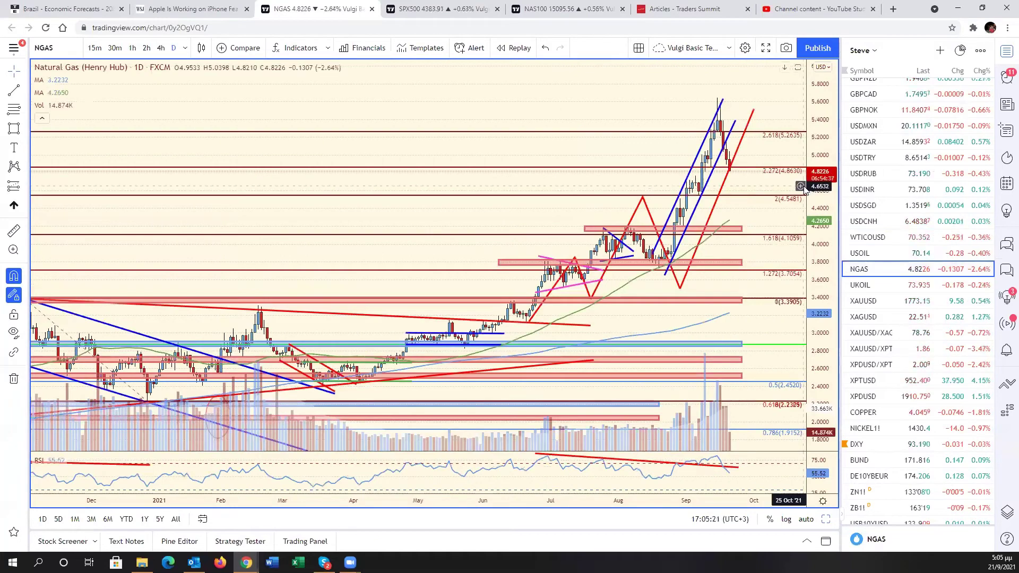
Compress the Natural Gas price scale, pan to earlier history, then restore the six-chart layout.
drag(815, 190, 710, 215)
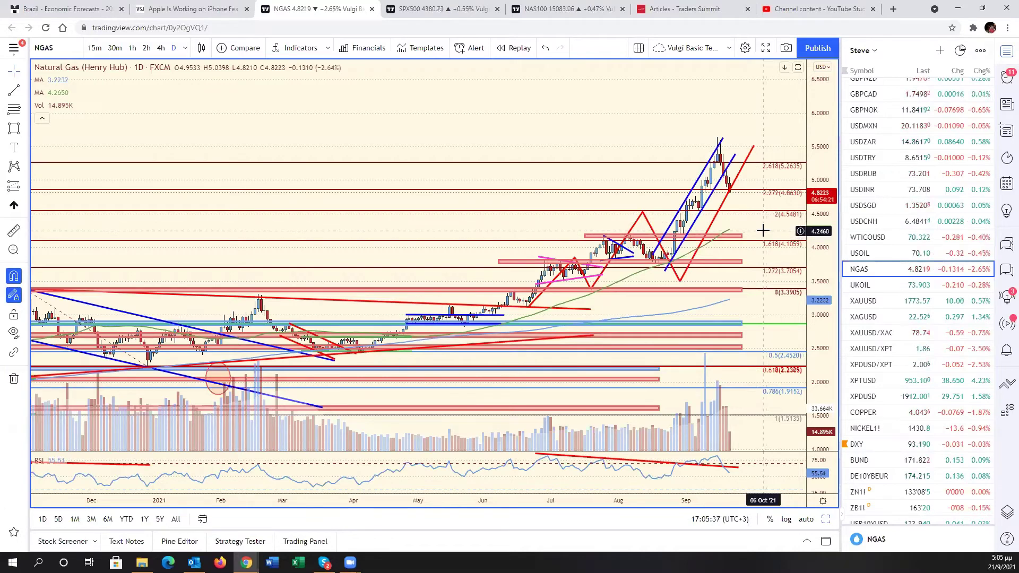
drag(734, 407, 790, 410)
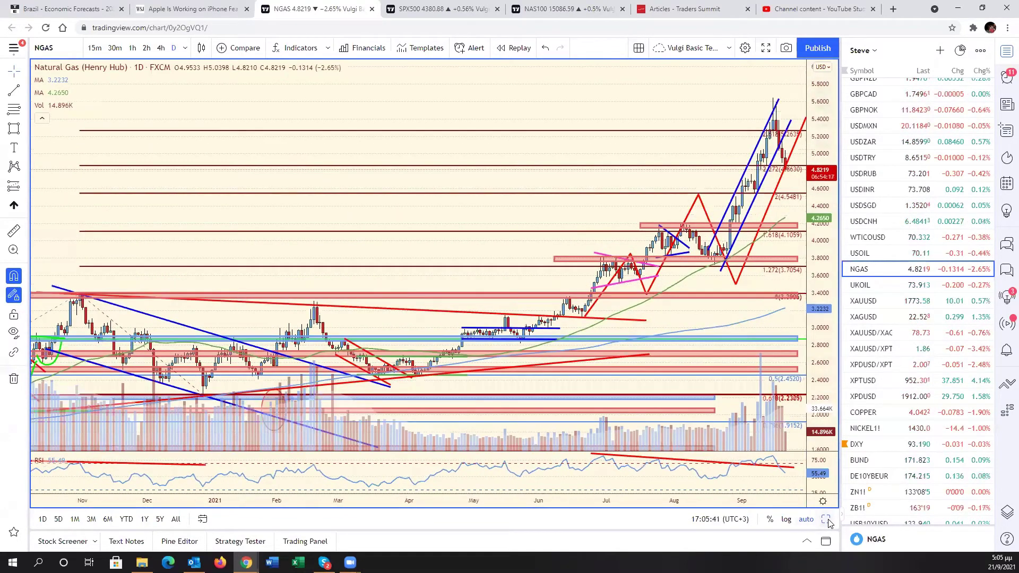
key(alt+Return)
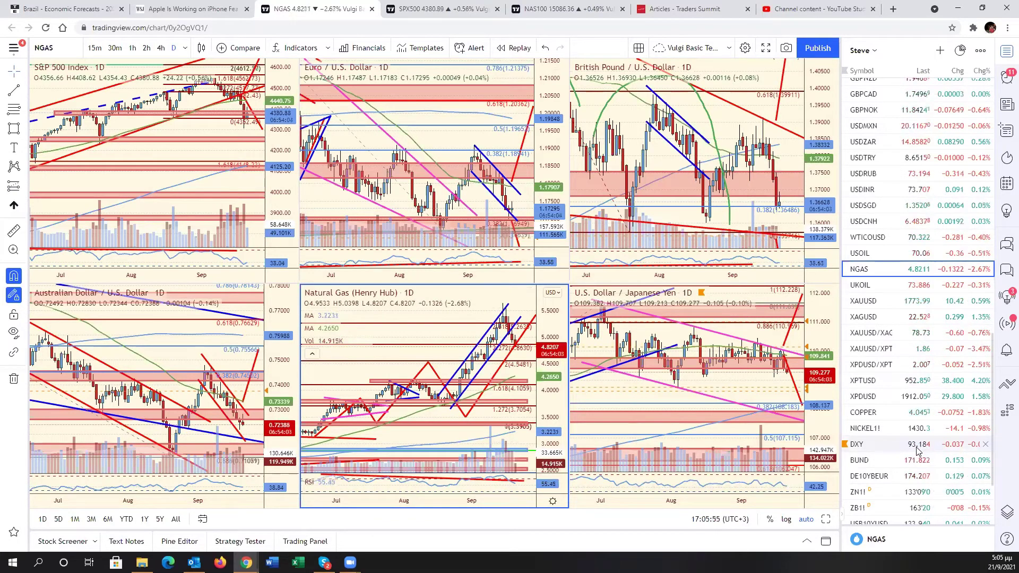
Switch the bottom-left Australian Dollar pane to AUDCAD.
scroll(918, 450, down, 2)
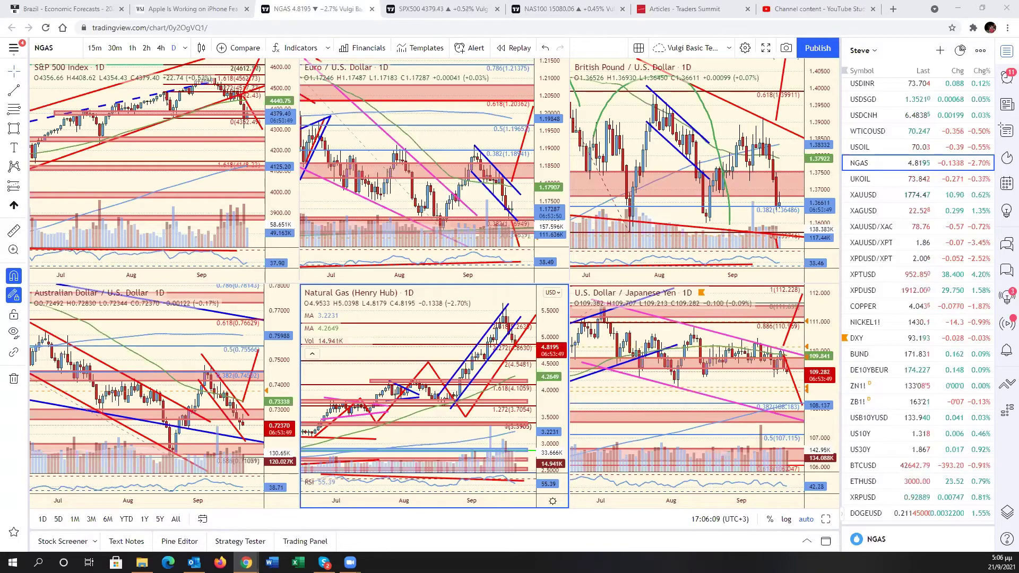
click(186, 361)
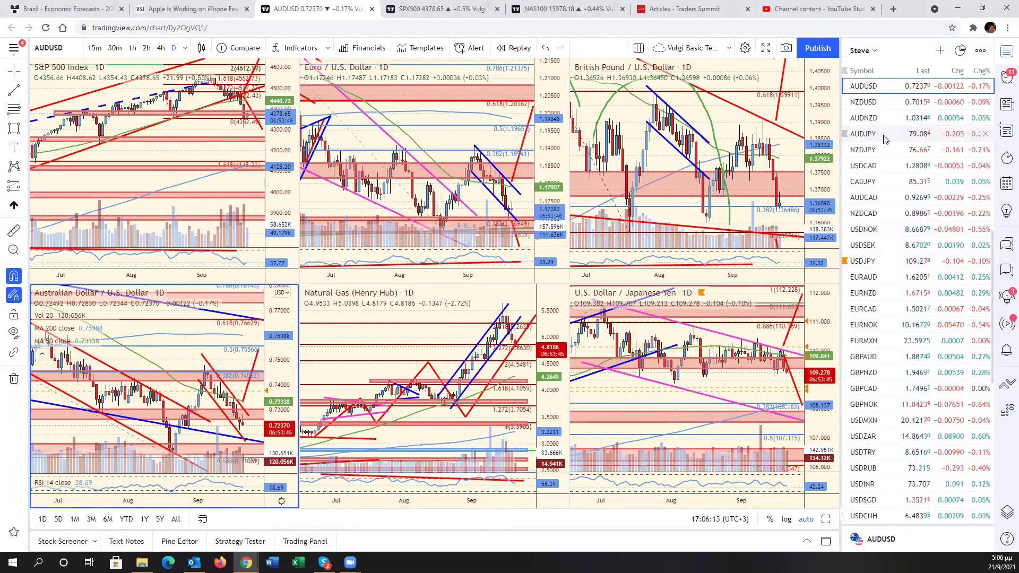
click(897, 200)
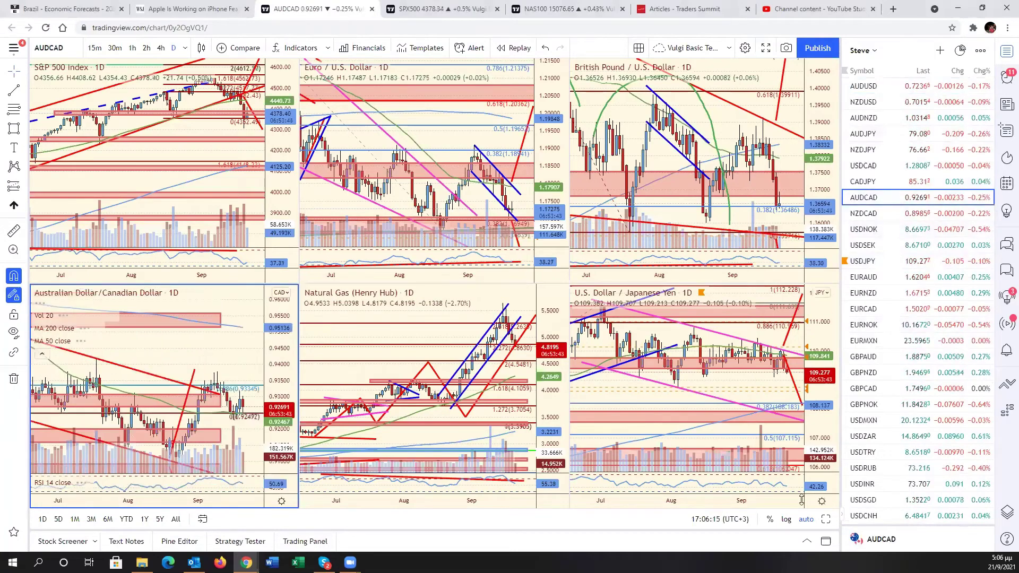
Maximize AUDCAD and stretch the two red price zones further right.
key(alt+Return)
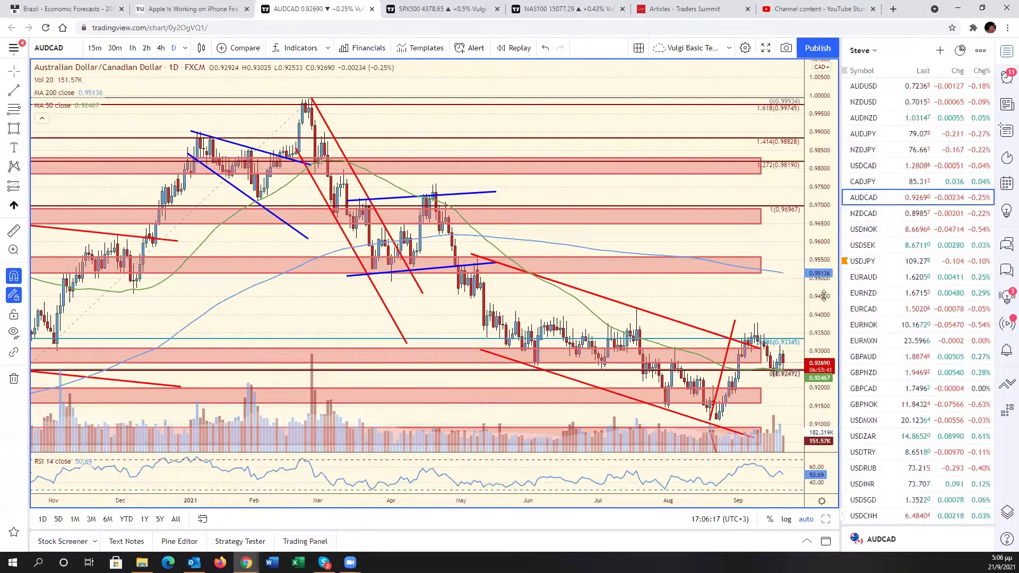
drag(796, 352, 723, 352)
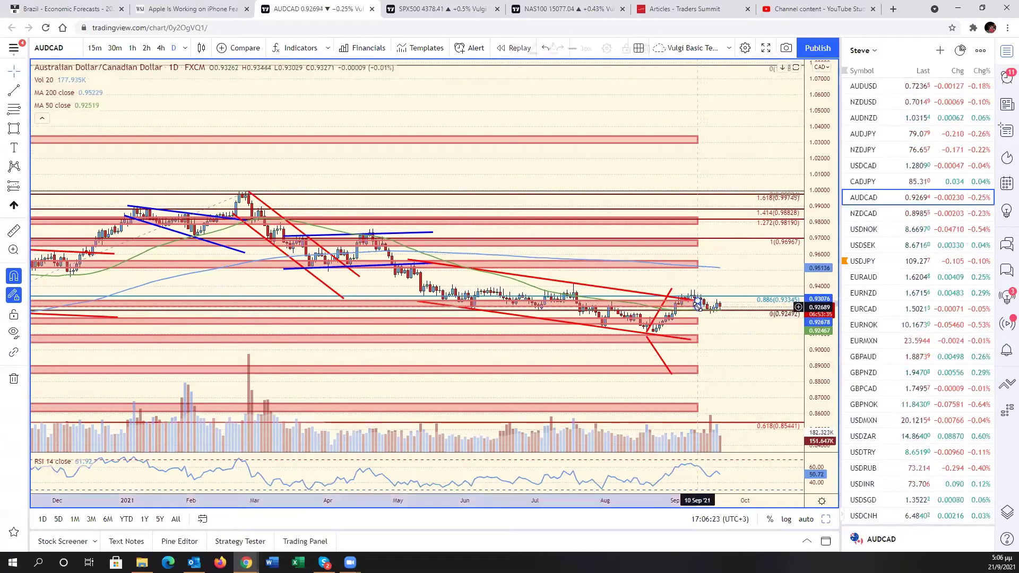
click(749, 303)
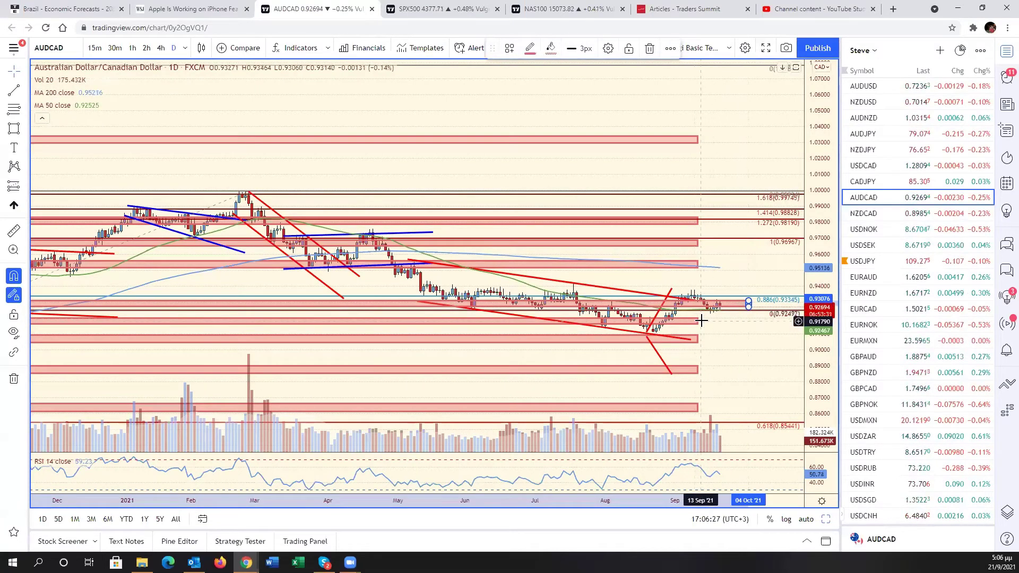
drag(700, 320, 746, 350)
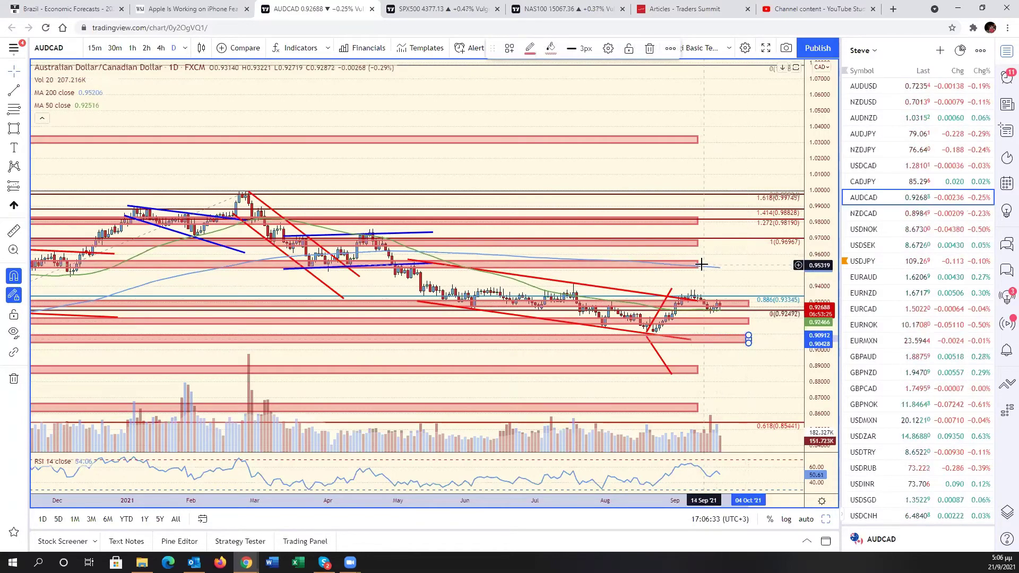
drag(699, 264, 749, 265)
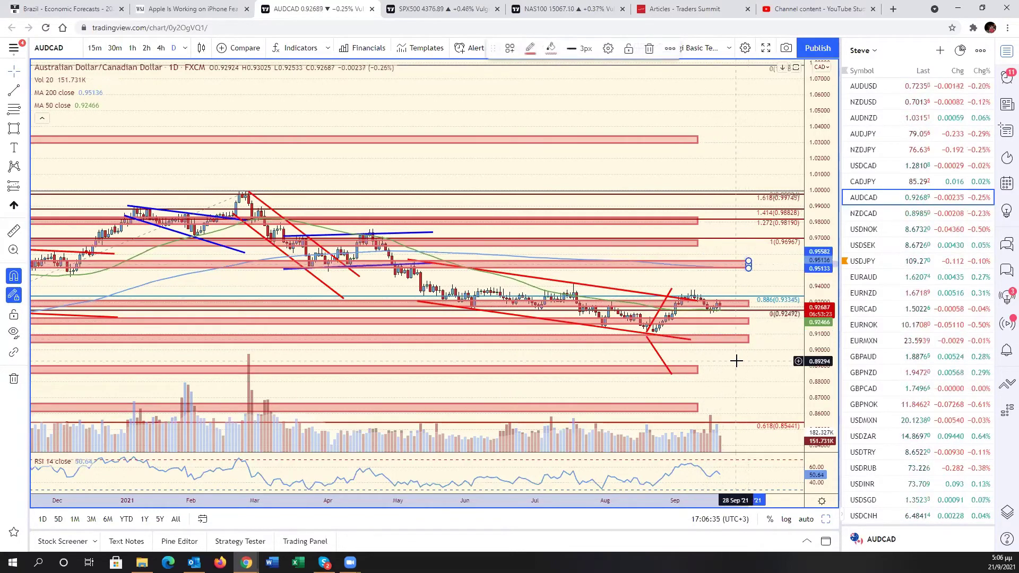
Extend the lower red trend line further right.
scroll(735, 361, down, 3)
scroll(736, 362, down, 5)
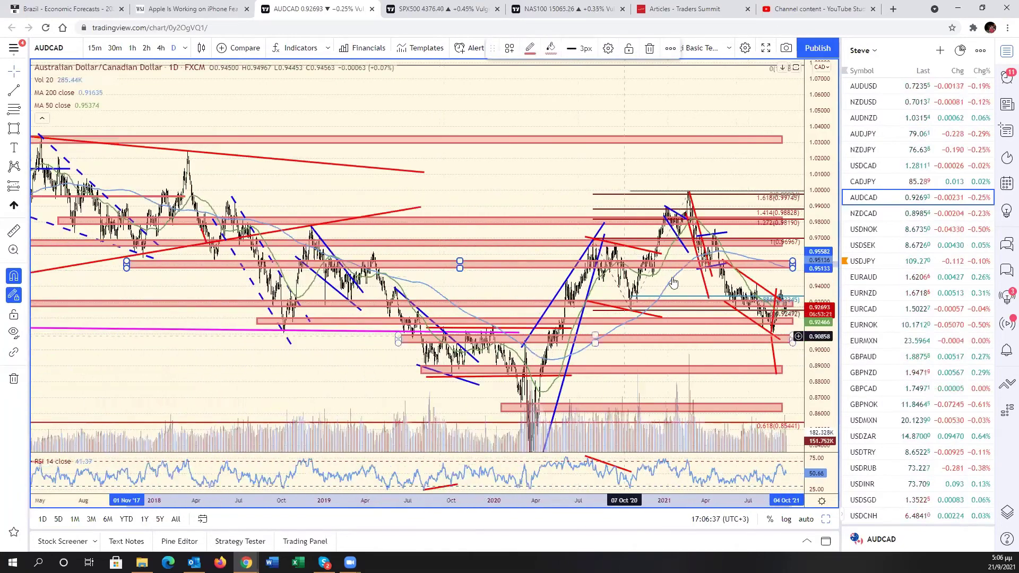
scroll(616, 342, up, 5)
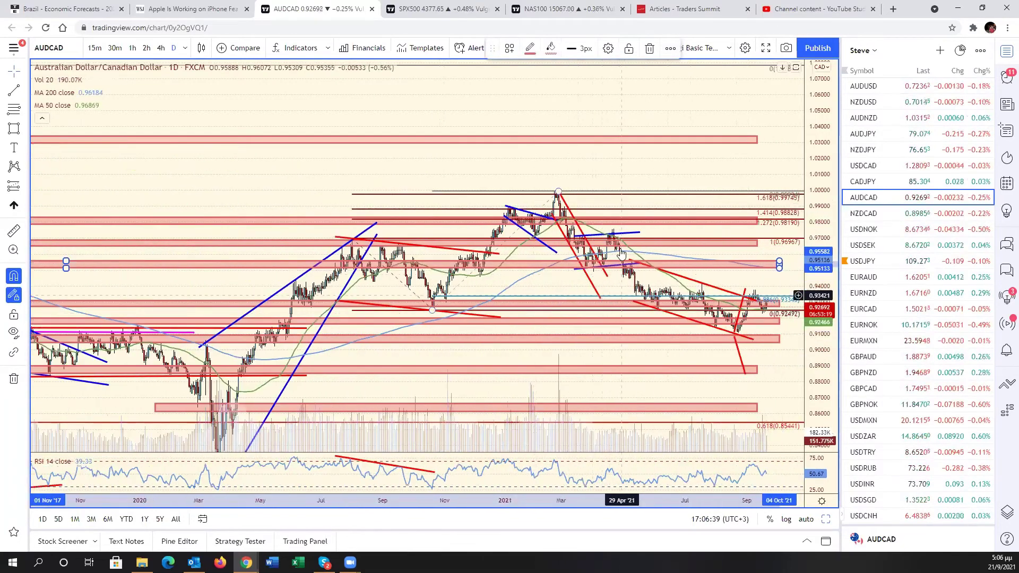
scroll(624, 300, up, 2)
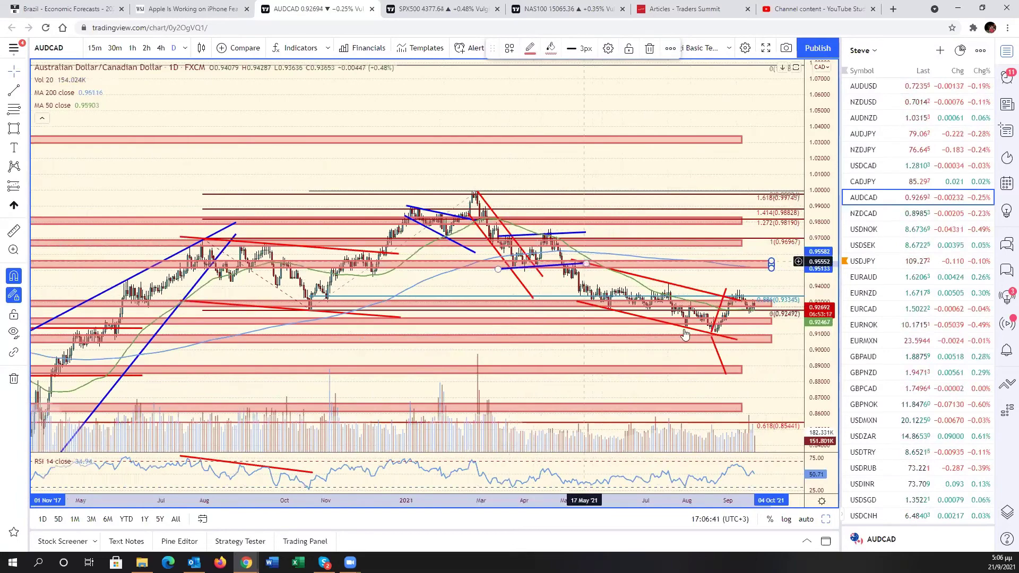
scroll(584, 303, up, 2)
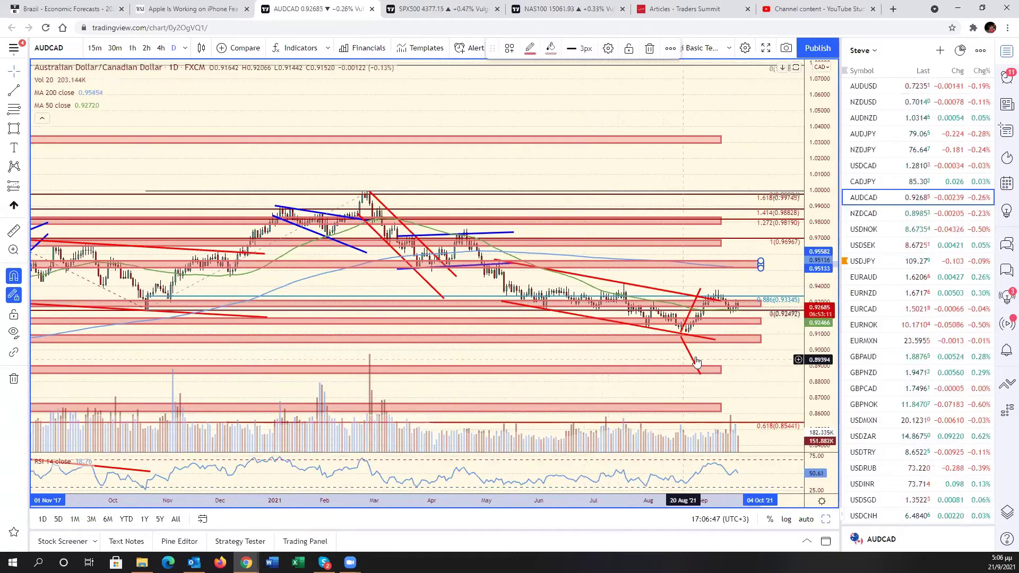
drag(716, 341, 758, 346)
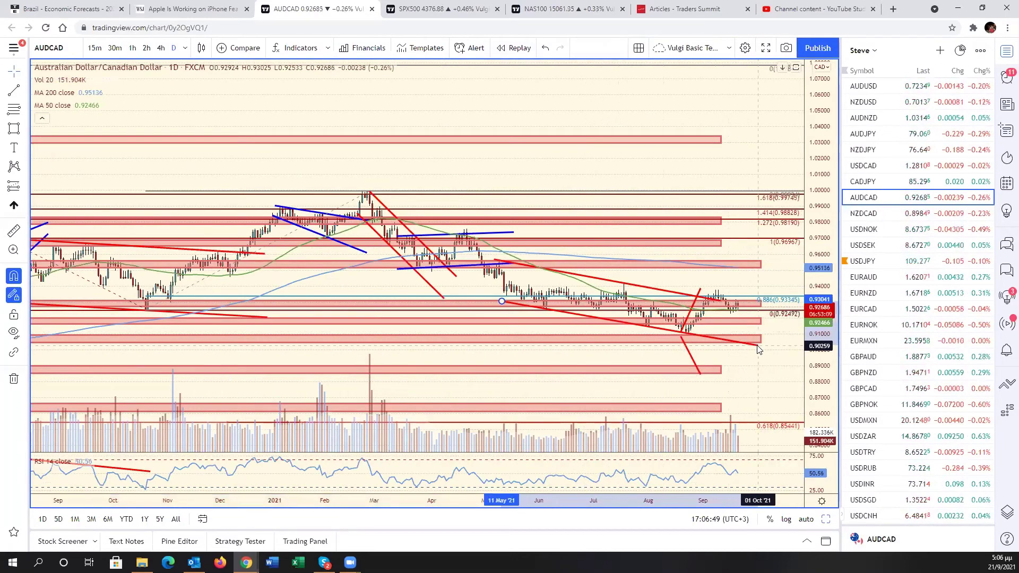
Delete the old Fibonacci retracement from the AUDCAD chart.
click(681, 297)
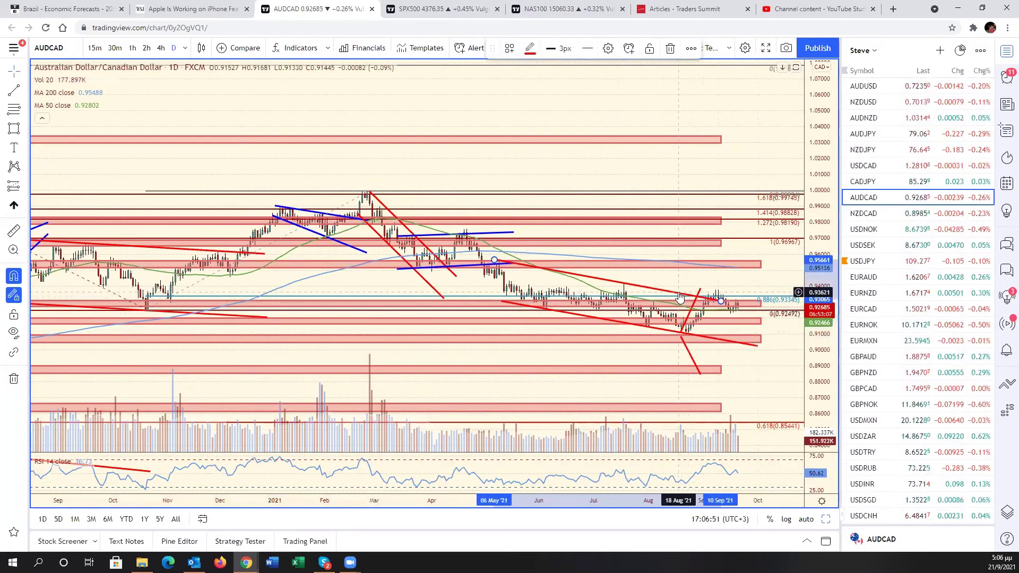
click(678, 291)
scroll(522, 311, down, 5)
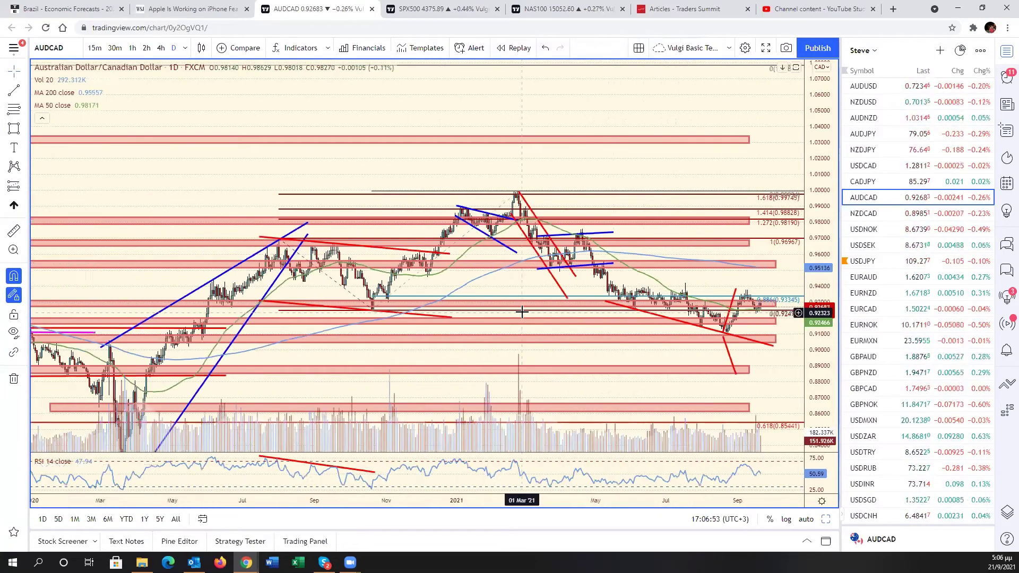
scroll(522, 313, up, 3)
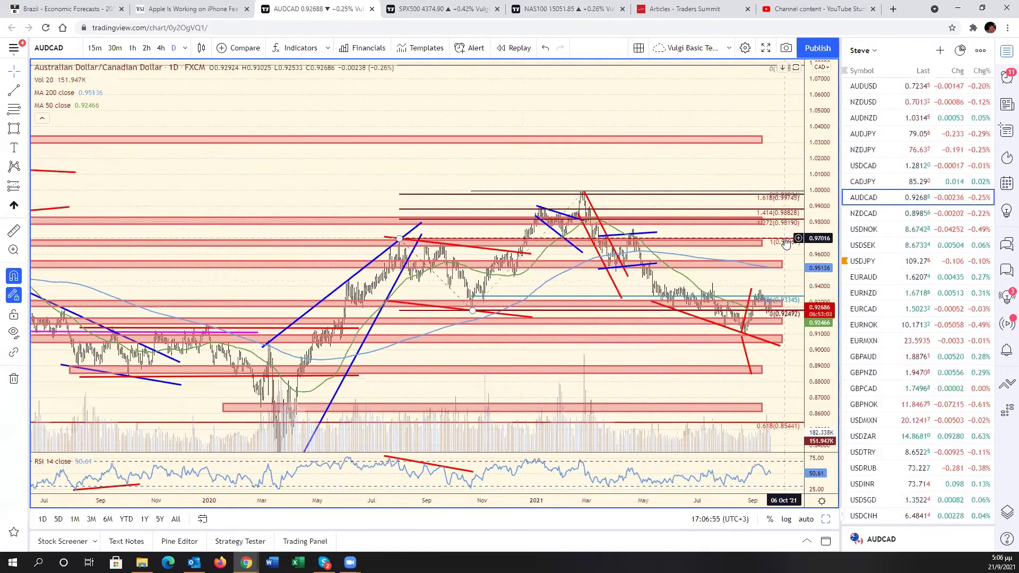
click(786, 244)
key(Delete)
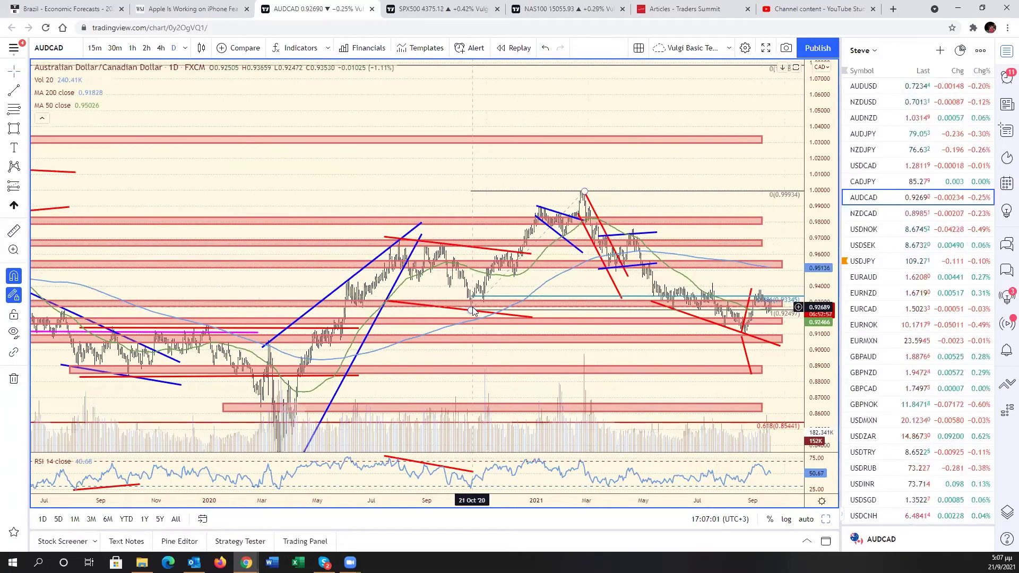
Anchor a new Fibonacci retracement at the March 2020 low and reveal lower prices.
click(282, 438)
mouse_move(282, 438)
mouse_down()
mouse_move(281, 366)
mouse_move(278, 436)
mouse_move(277, 425)
mouse_up()
scroll(666, 365, up, 3)
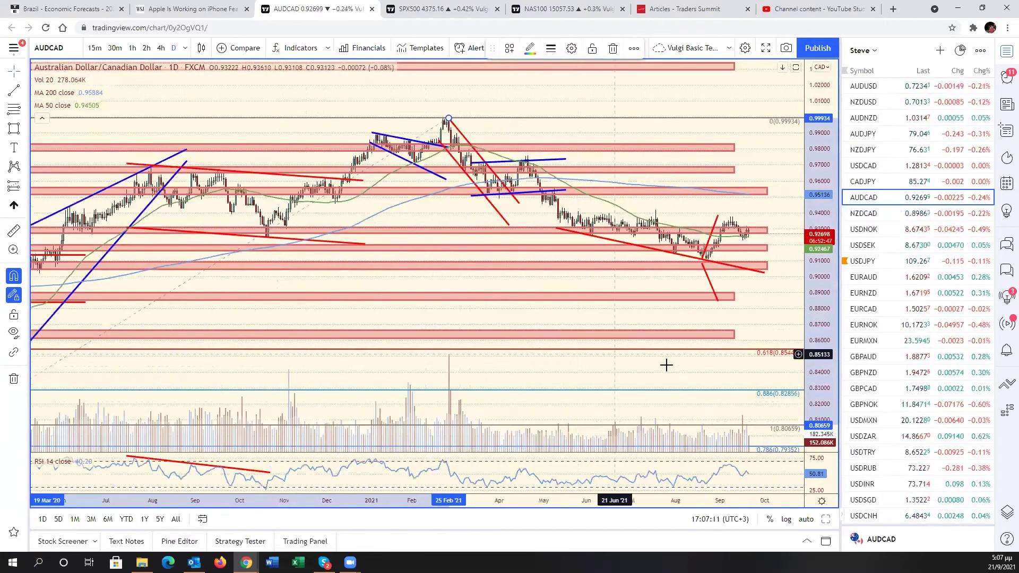
scroll(674, 367, up, 3)
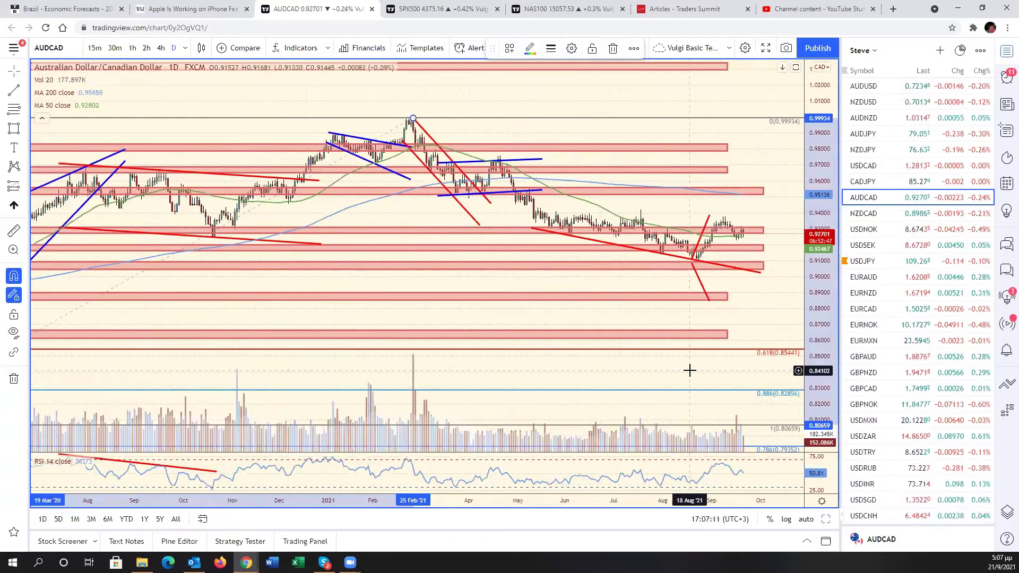
Enable the 0.5 and 0.382 levels in the Fibonacci retracement settings.
right_click(744, 354)
click(770, 532)
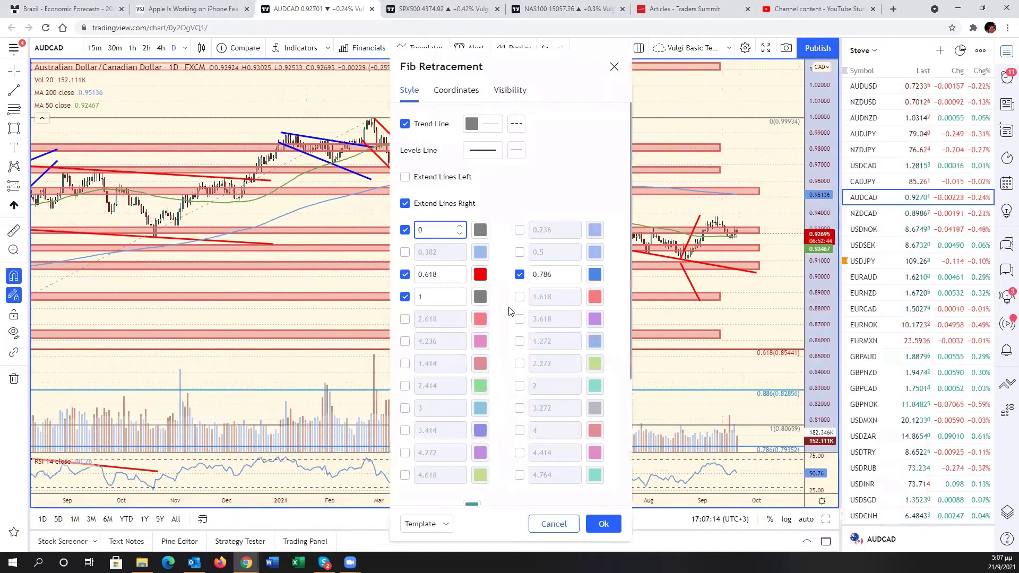
click(520, 253)
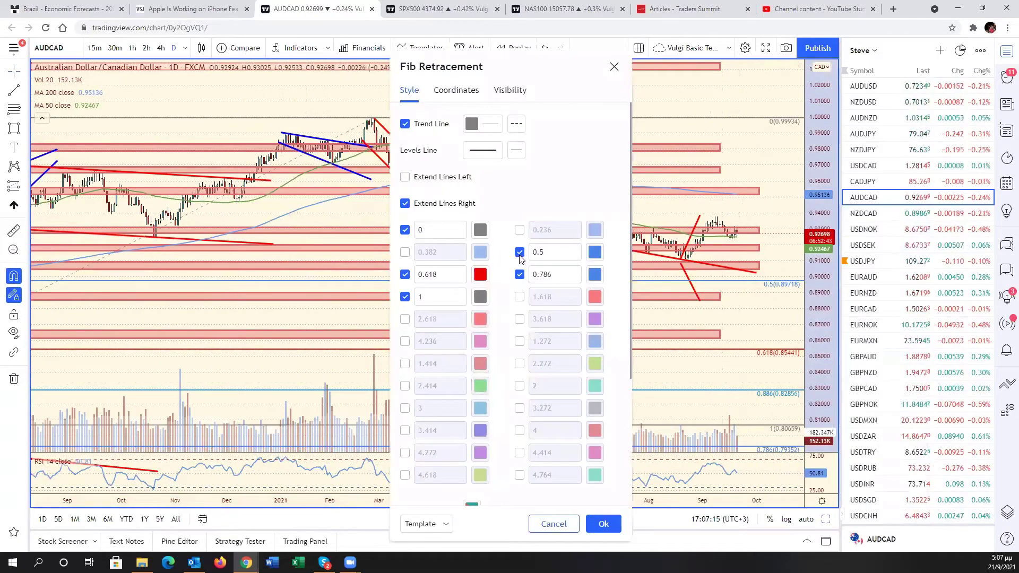
click(406, 253)
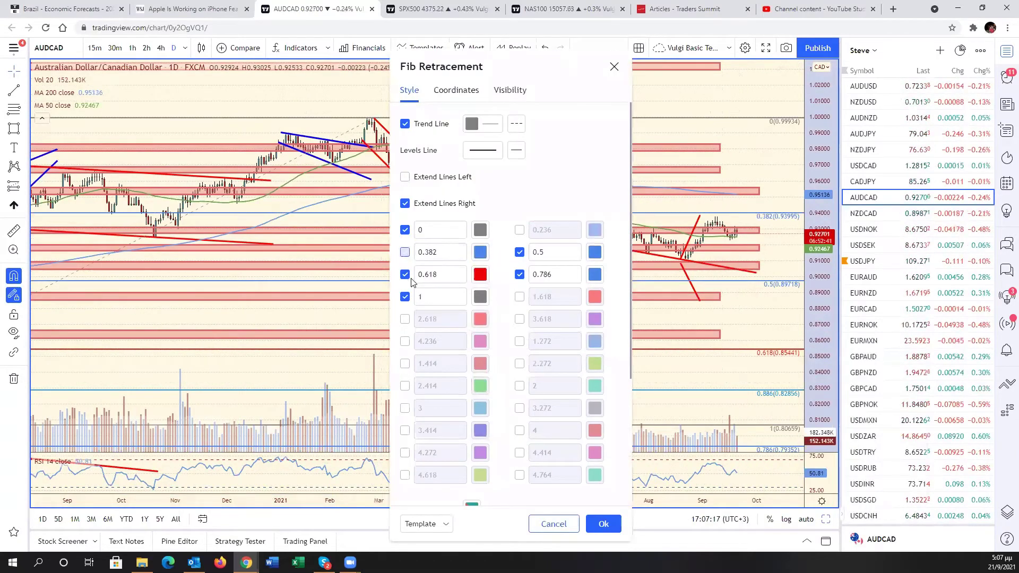
click(603, 525)
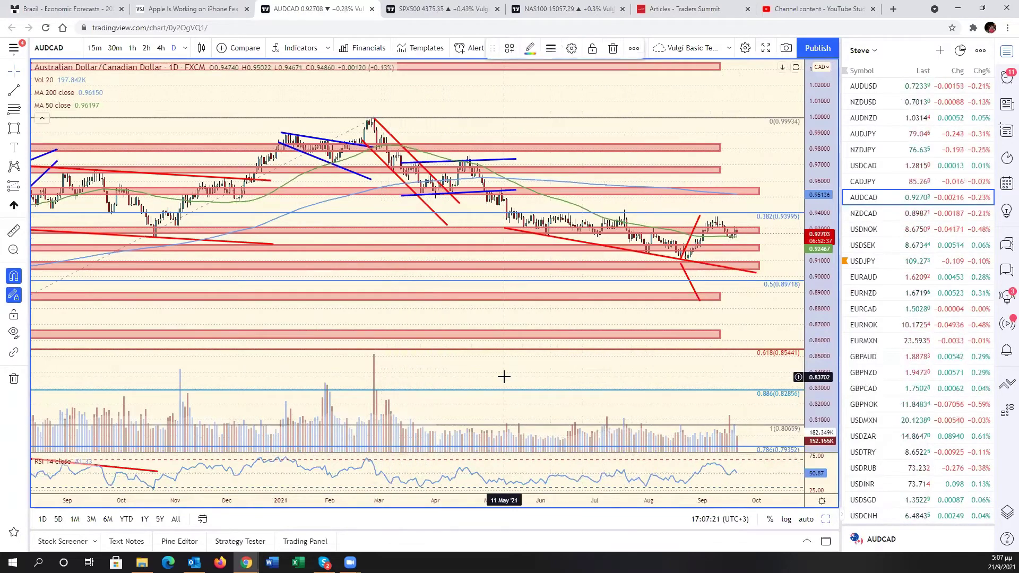
Select the long red trendline beneath the recent AUDCAD lows.
scroll(504, 376, down, 5)
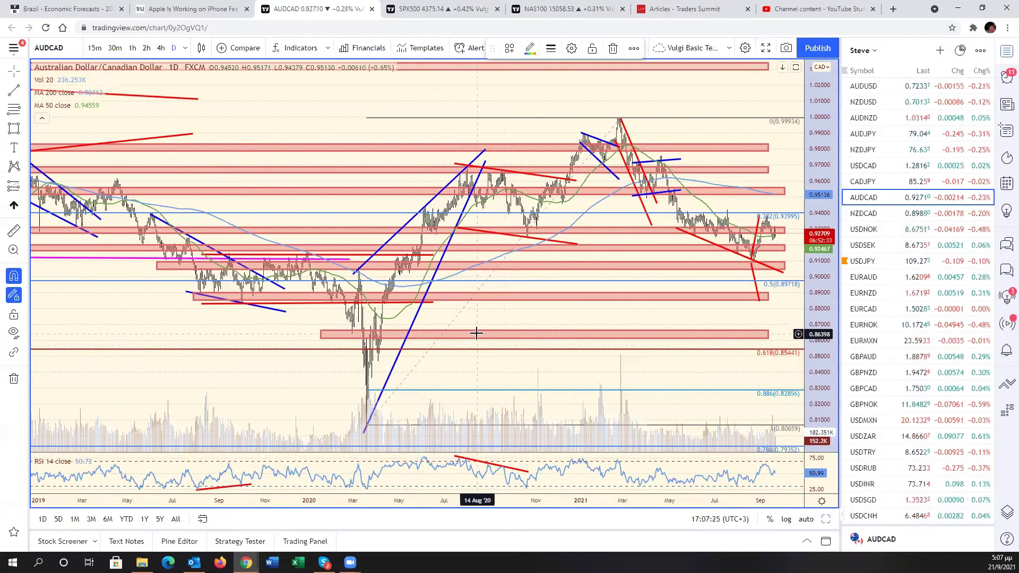
scroll(476, 334, up, 3)
scroll(476, 335, up, 3)
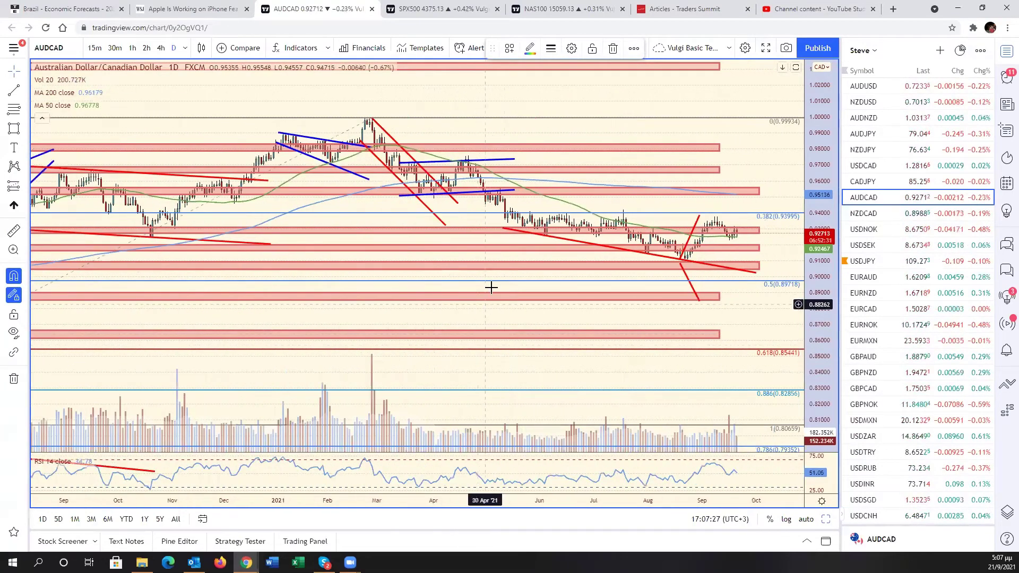
click(531, 237)
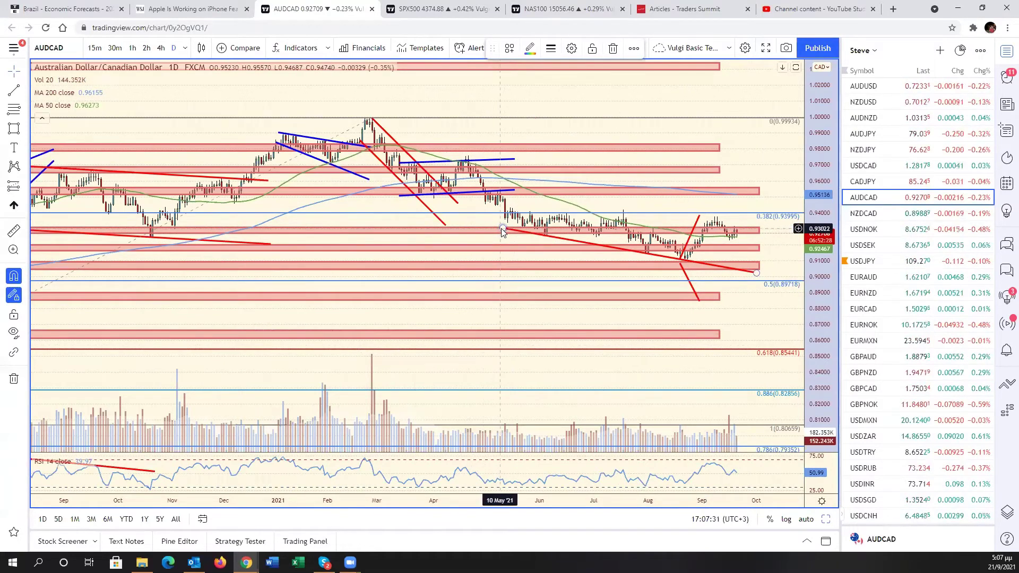
Recolour the lower trendline under the recent lows pink.
click(530, 47)
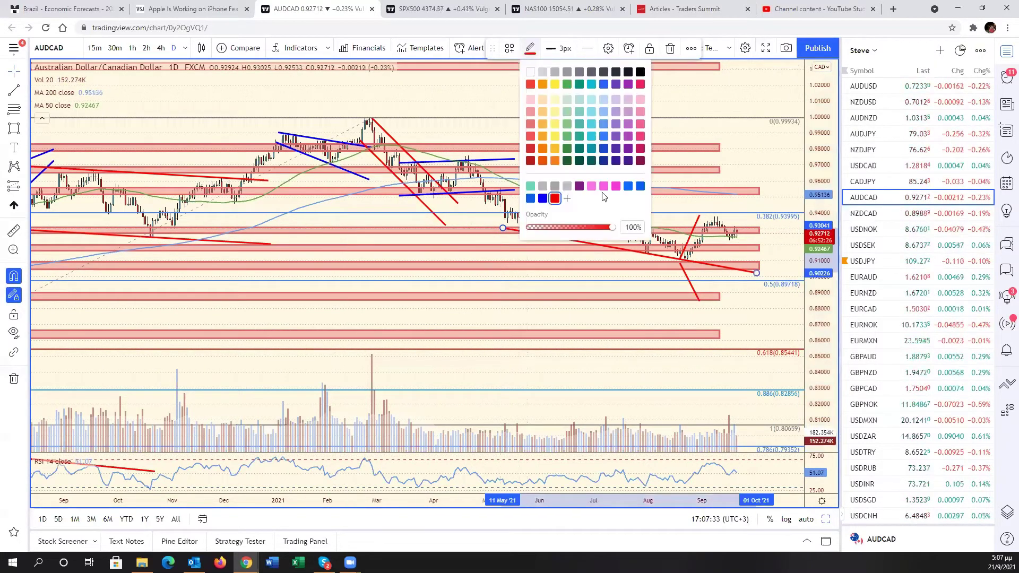
click(615, 185)
right_click(690, 221)
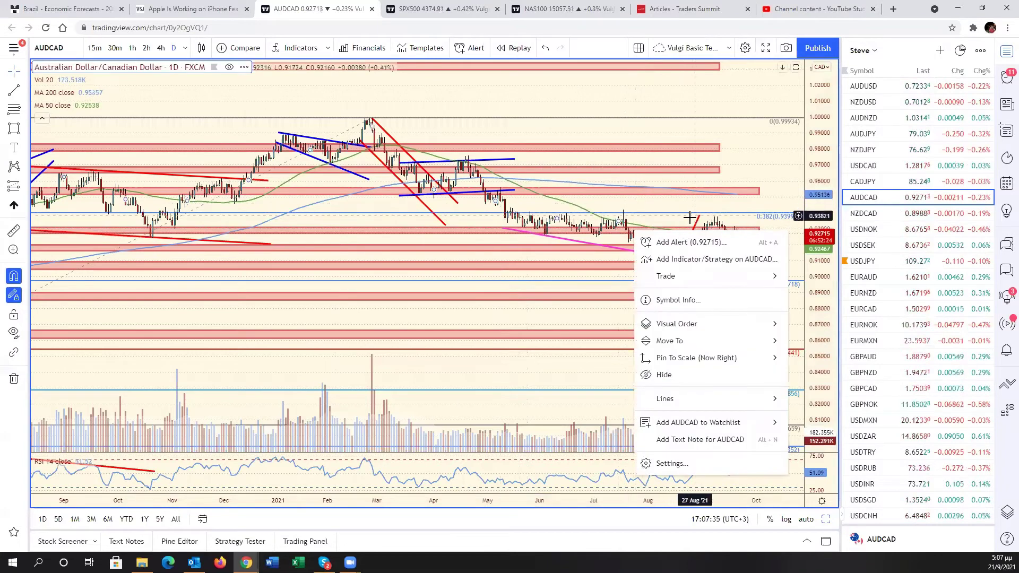
click(697, 228)
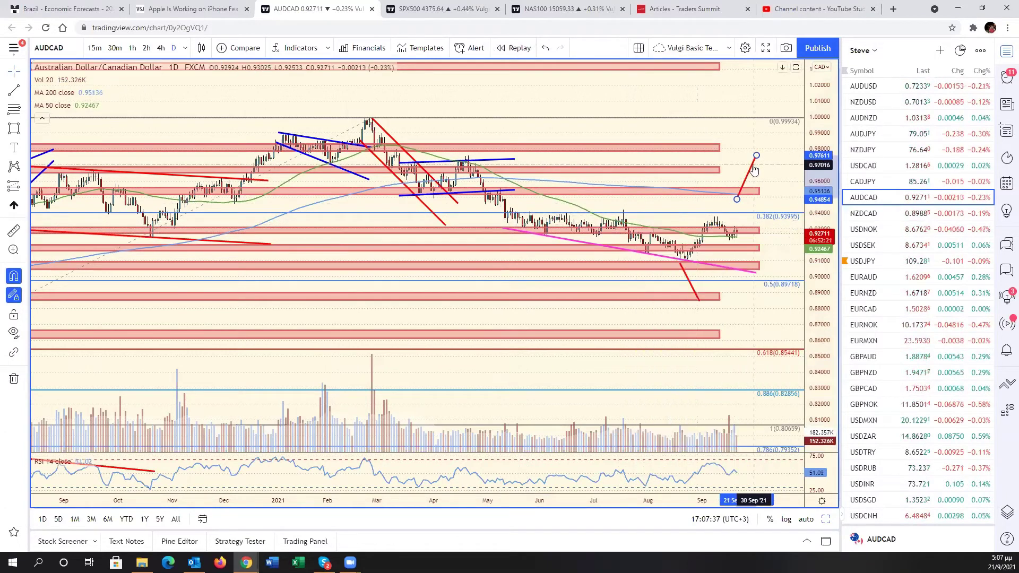
Draw an upward red projection and move the down-projection right of the latest candles.
click(681, 264)
click(700, 299)
drag(699, 299, 754, 337)
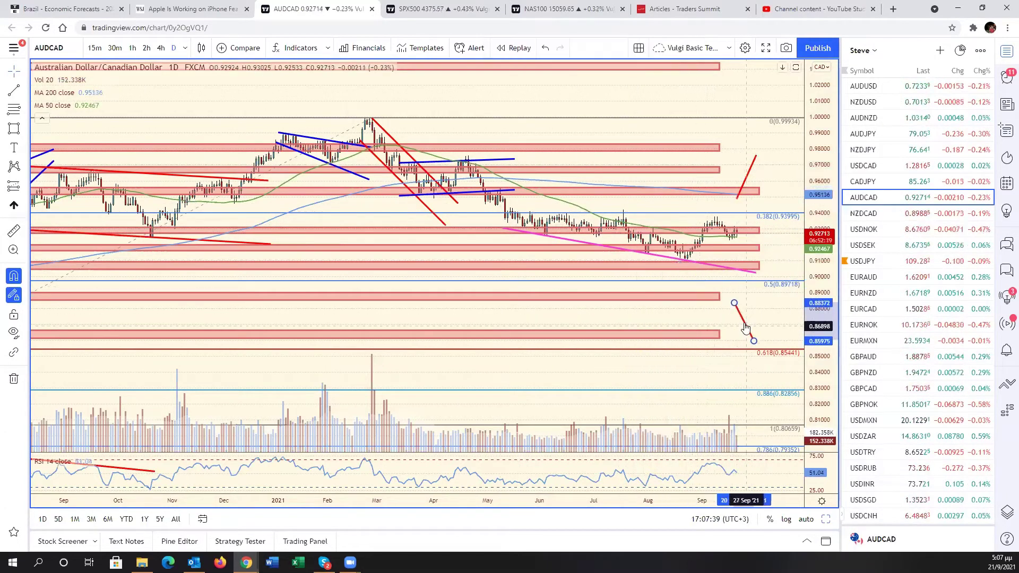
click(365, 114)
Draw a pink trendline from the February peak to the wedge's tip.
click(349, 109)
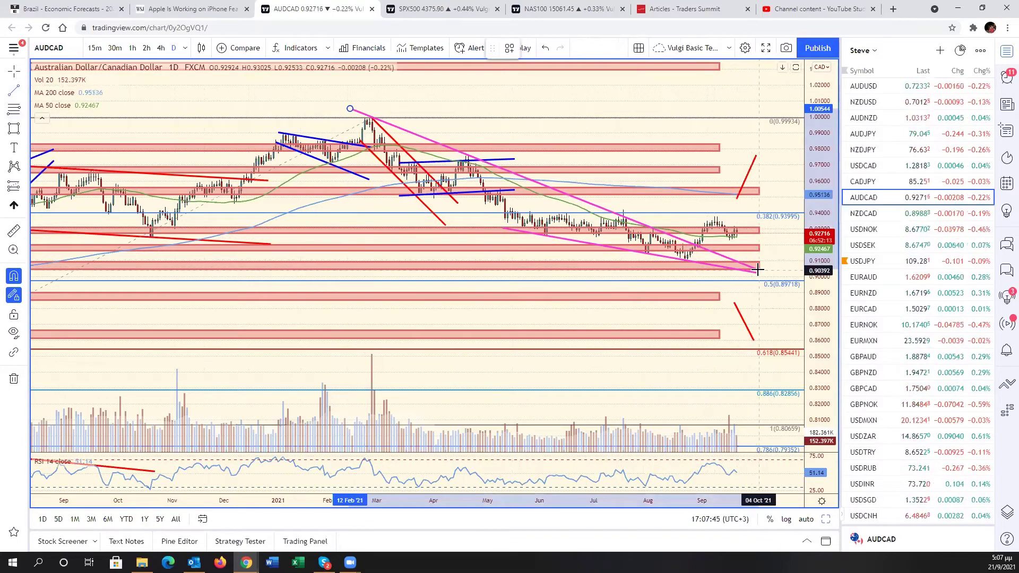
click(758, 271)
scroll(768, 246, up, 3)
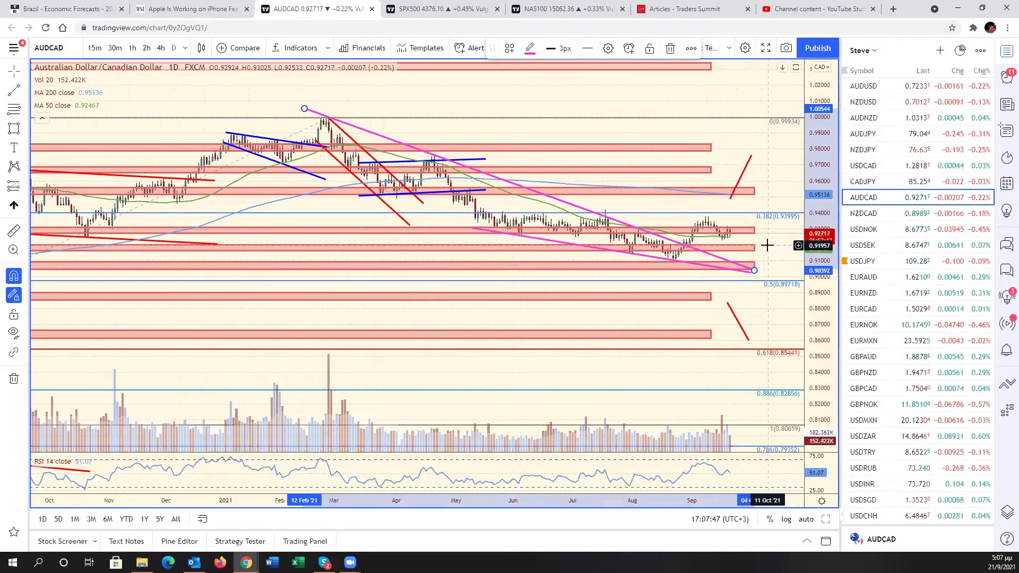
Reset the AUDCAD chart to its default scale.
right_click(613, 237)
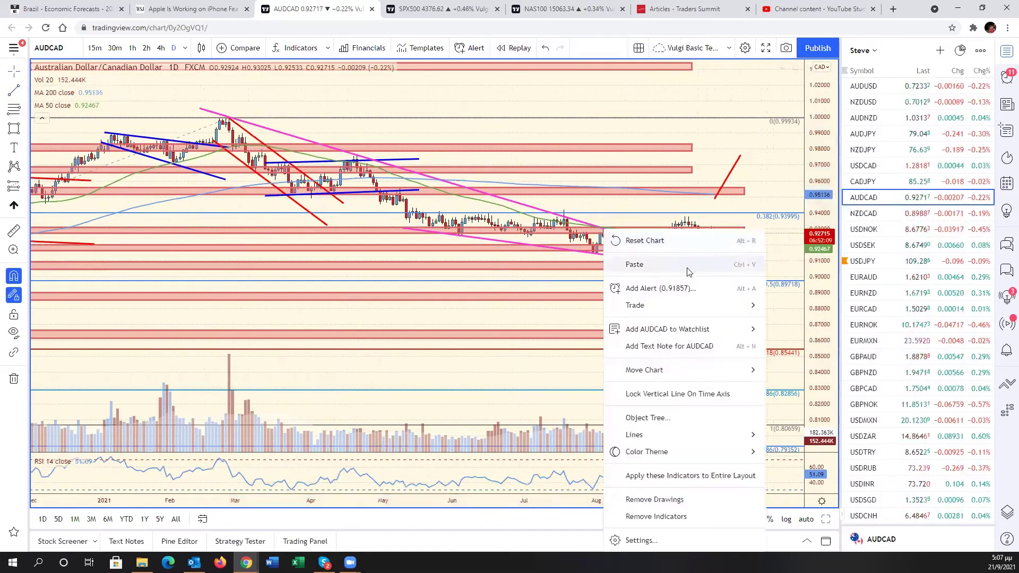
click(645, 237)
scroll(596, 314, down, 5)
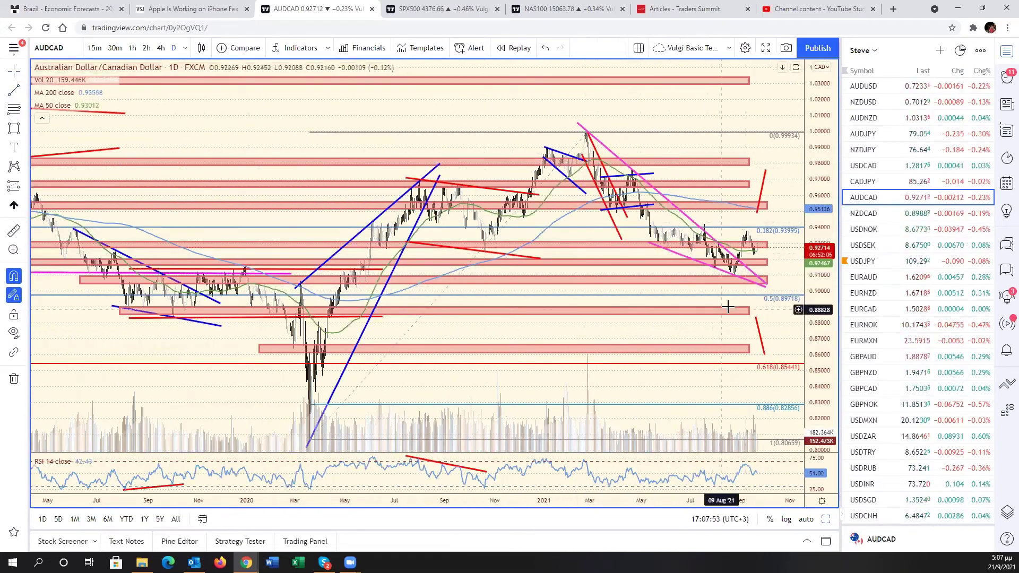
scroll(587, 298, up, 4)
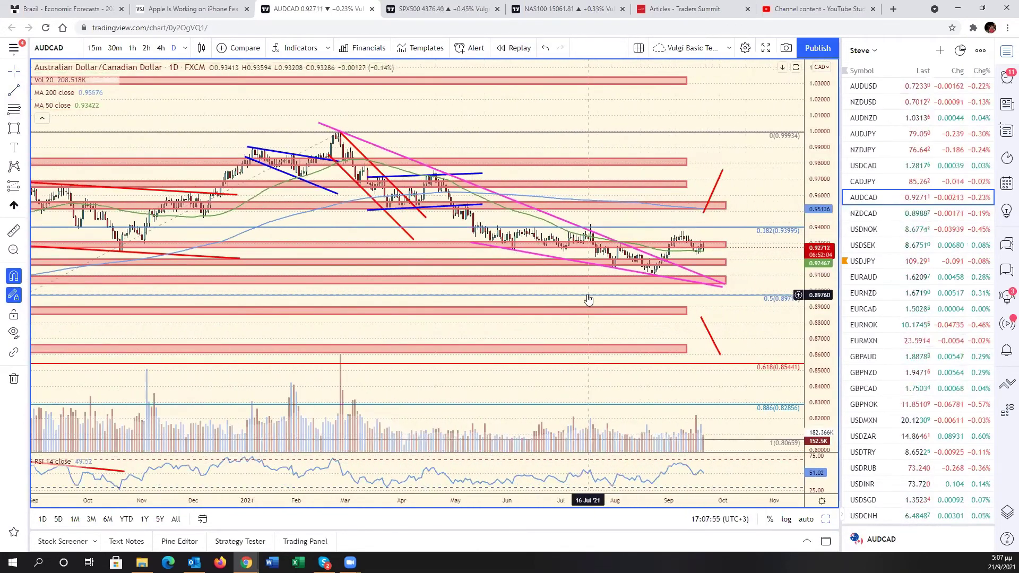
scroll(588, 300, up, 3)
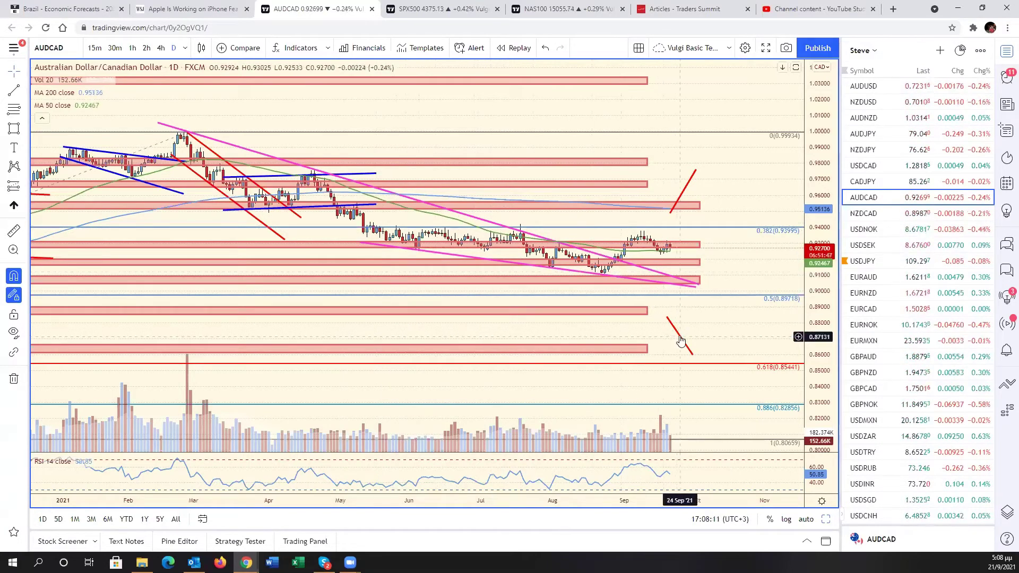
Move the red down-projection onto the recent high and the upward line toward recent candles.
drag(682, 333, 689, 251)
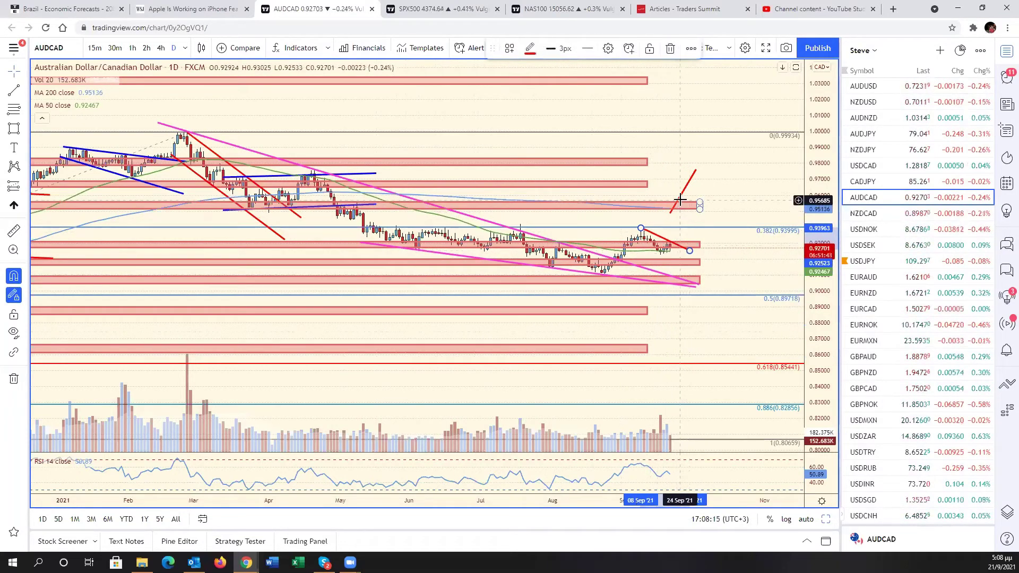
mouse_move(679, 195)
mouse_down()
mouse_move(605, 284)
mouse_move(686, 263)
mouse_up()
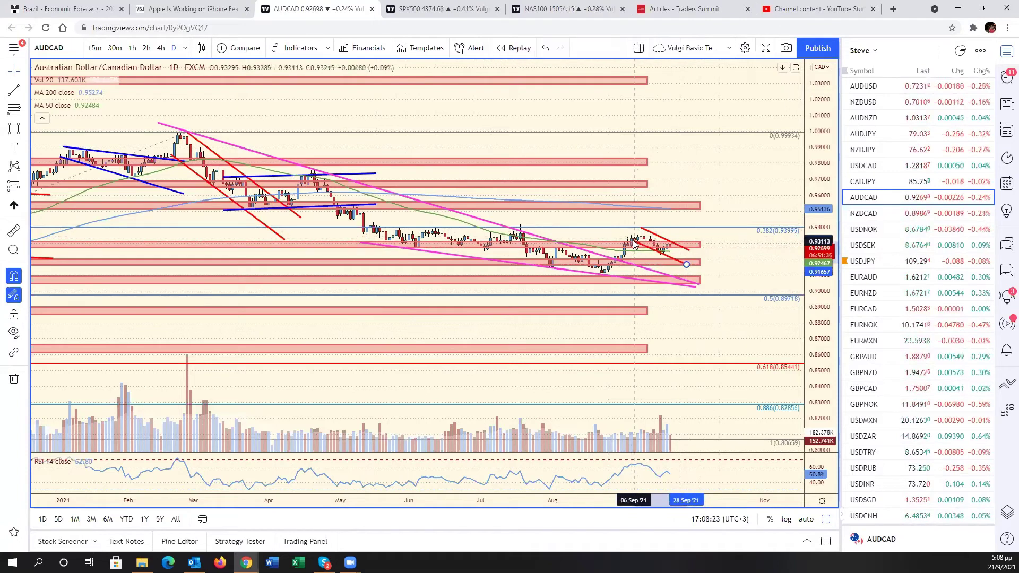
click(694, 235)
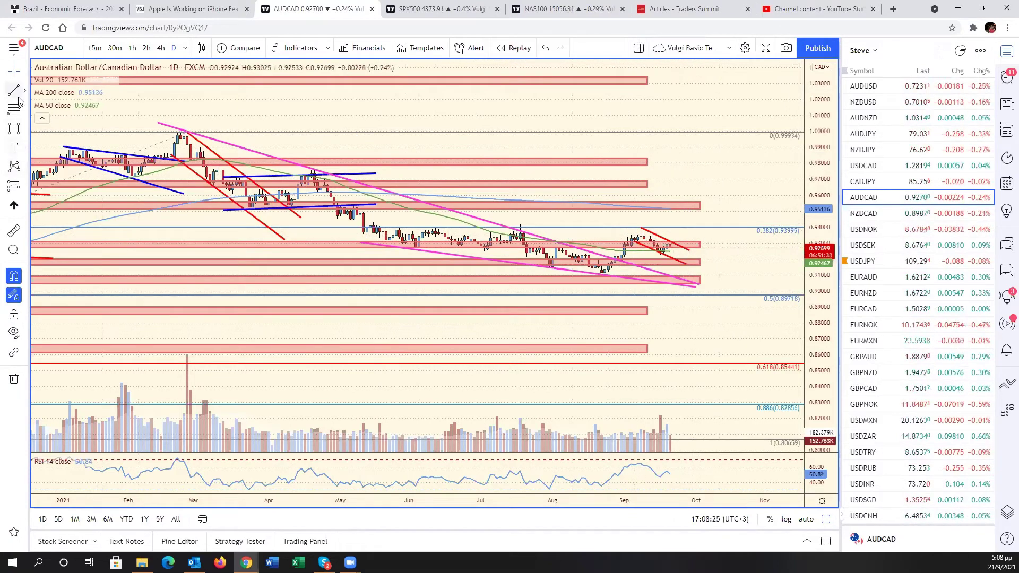
click(681, 246)
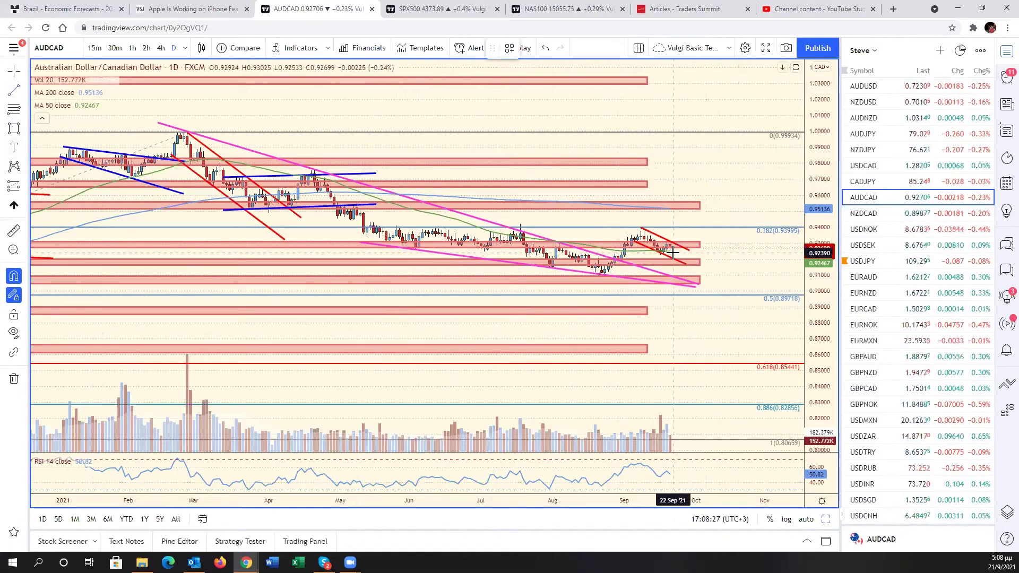
Draw a new red line from the latest candle up to about 0.948.
click(670, 254)
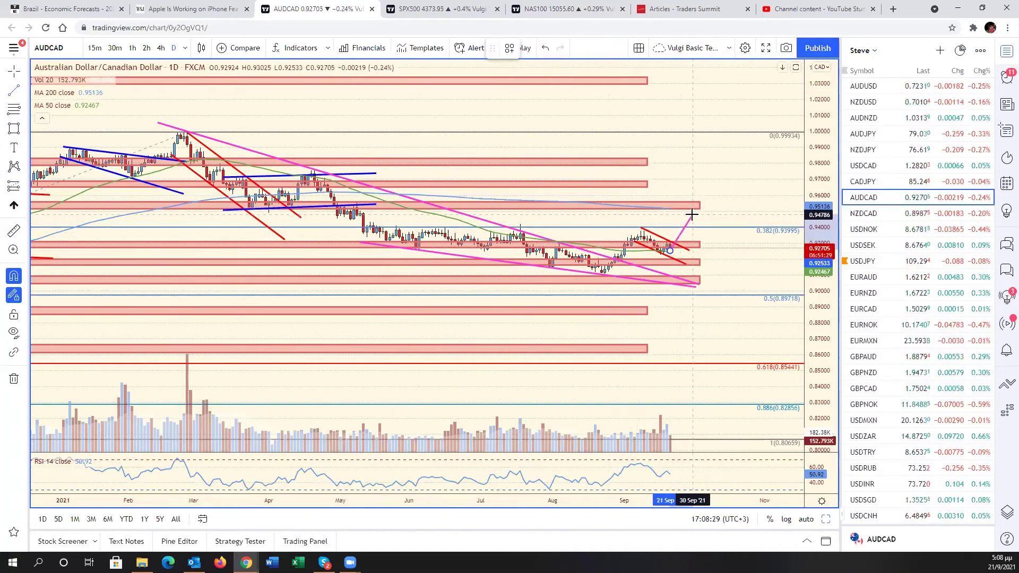
click(692, 214)
click(530, 47)
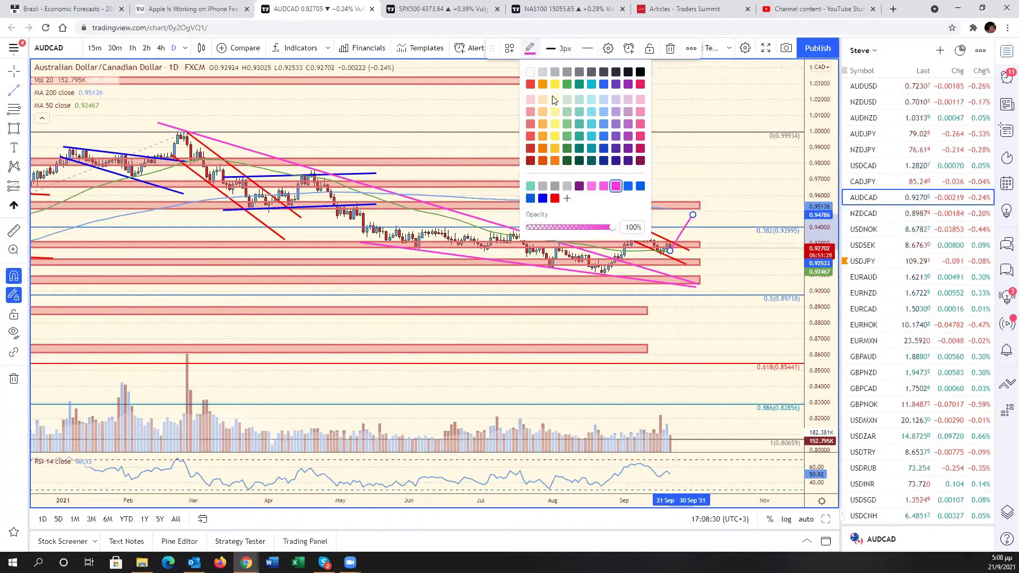
click(555, 198)
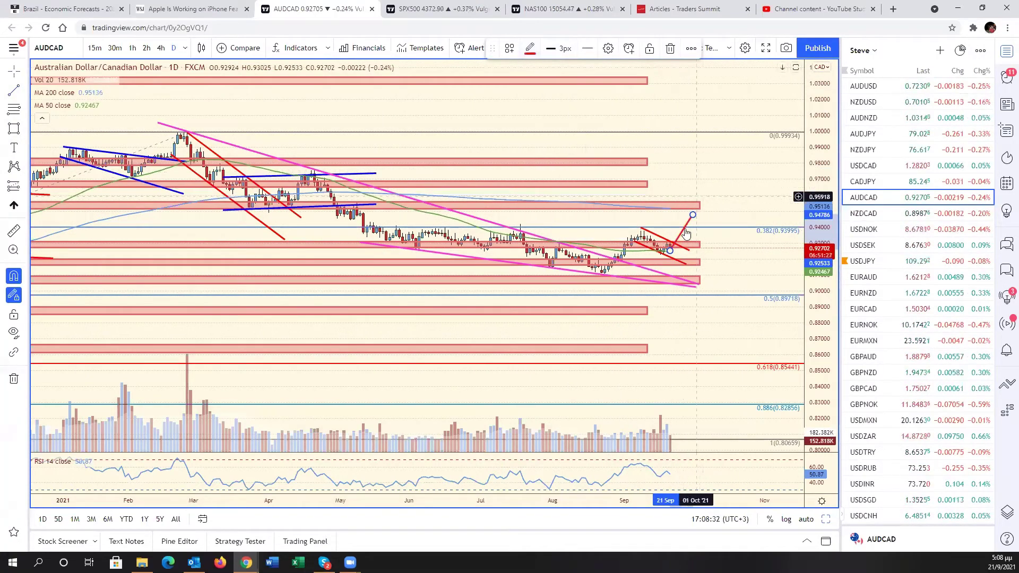
click(669, 253)
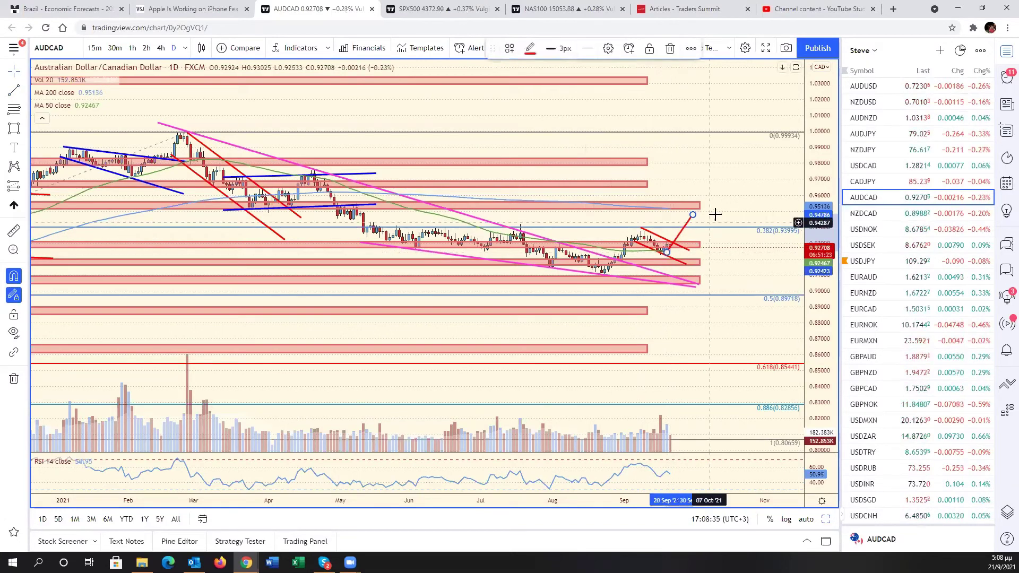
scroll(730, 202, down, 5)
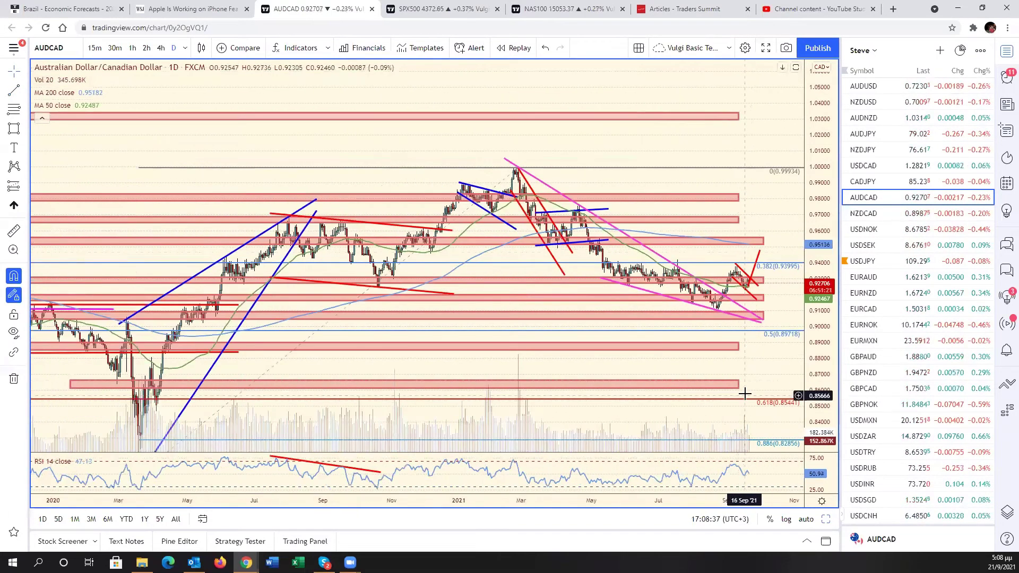
Nudge the red upward projection line a few pixels left.
click(766, 246)
scroll(751, 237, up, 2)
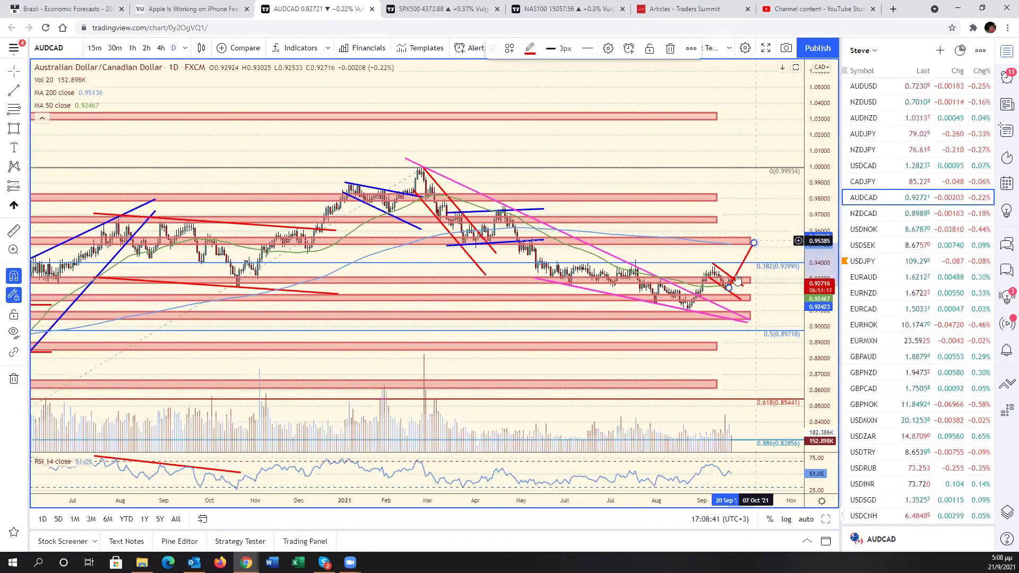
scroll(721, 300, up, 2)
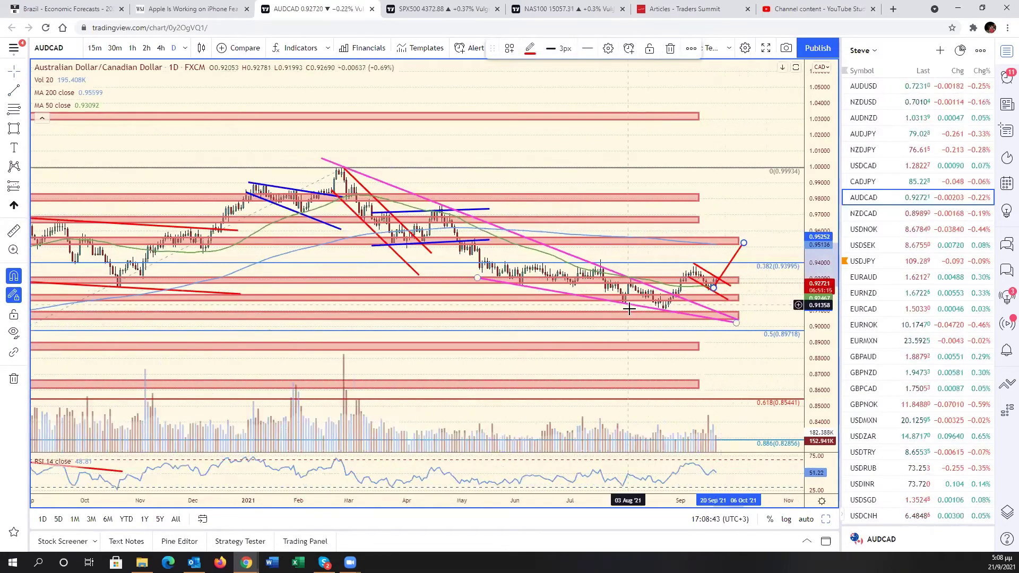
scroll(619, 303, down, 3)
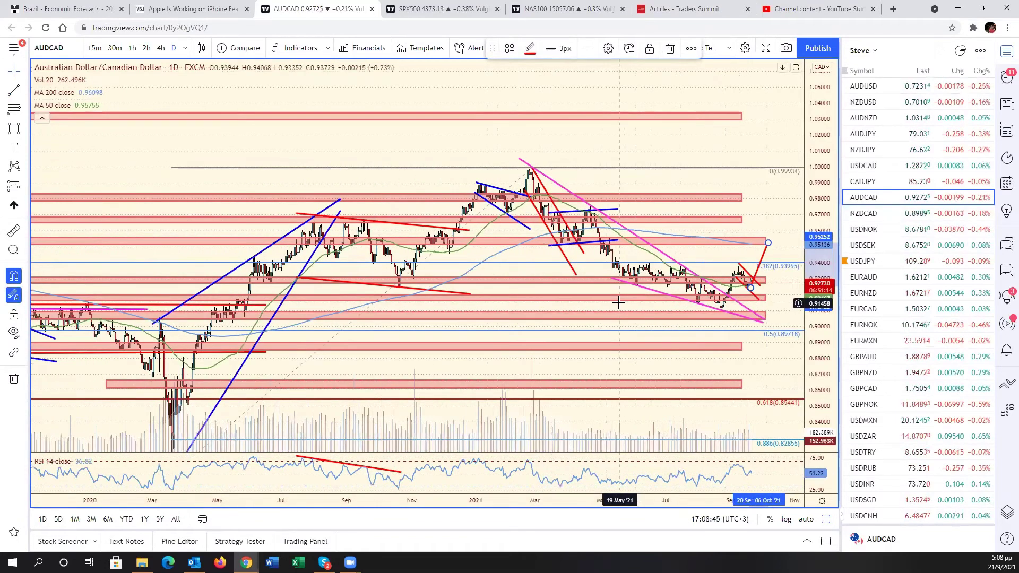
scroll(618, 303, up, 3)
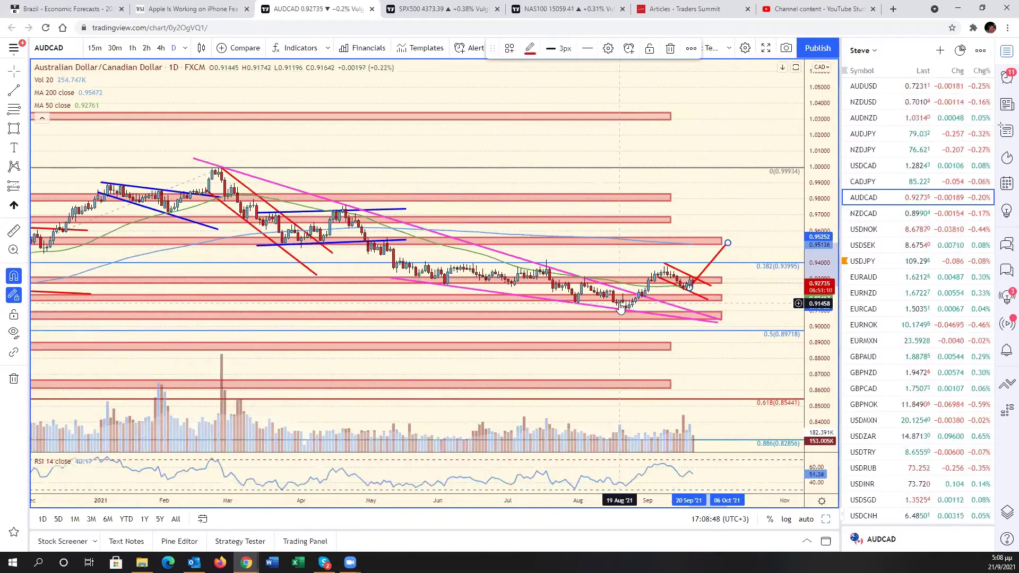
click(693, 289)
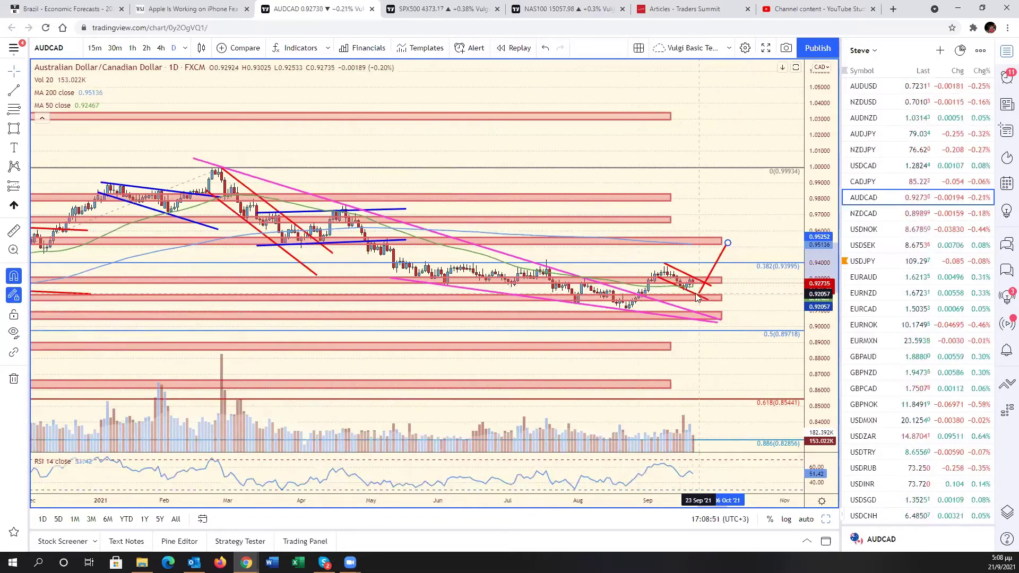
click(695, 293)
click(714, 271)
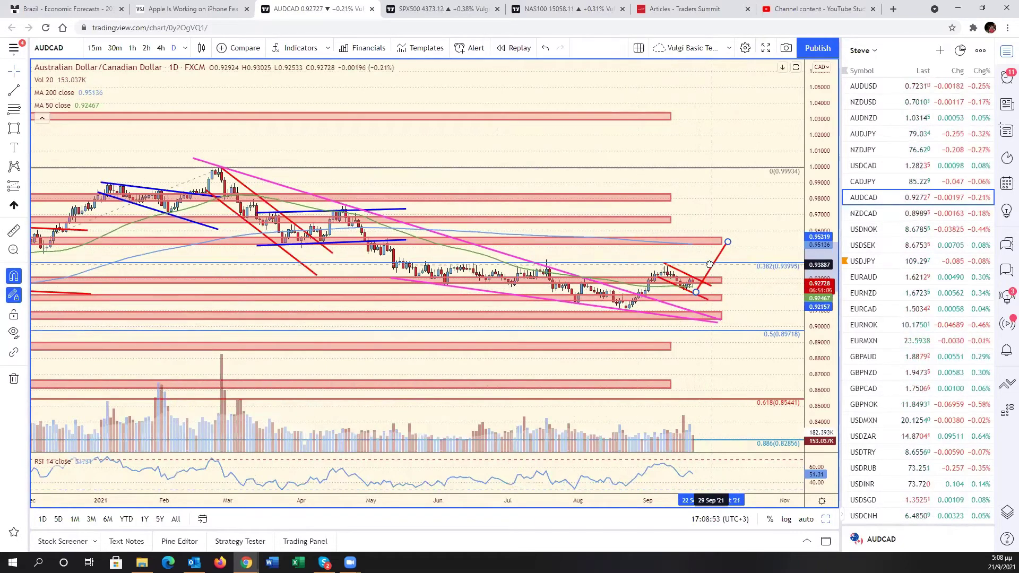
drag(711, 272, 707, 272)
click(723, 276)
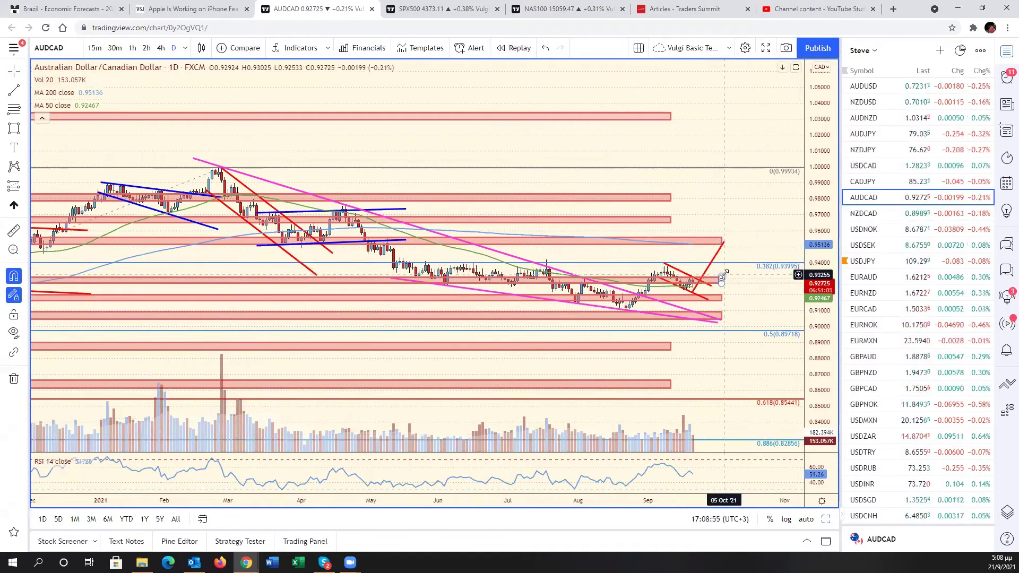
Open NZDCAD, compress its price scale, and stretch the 0.88 and 0.92 zones right.
click(877, 214)
drag(822, 205, 749, 281)
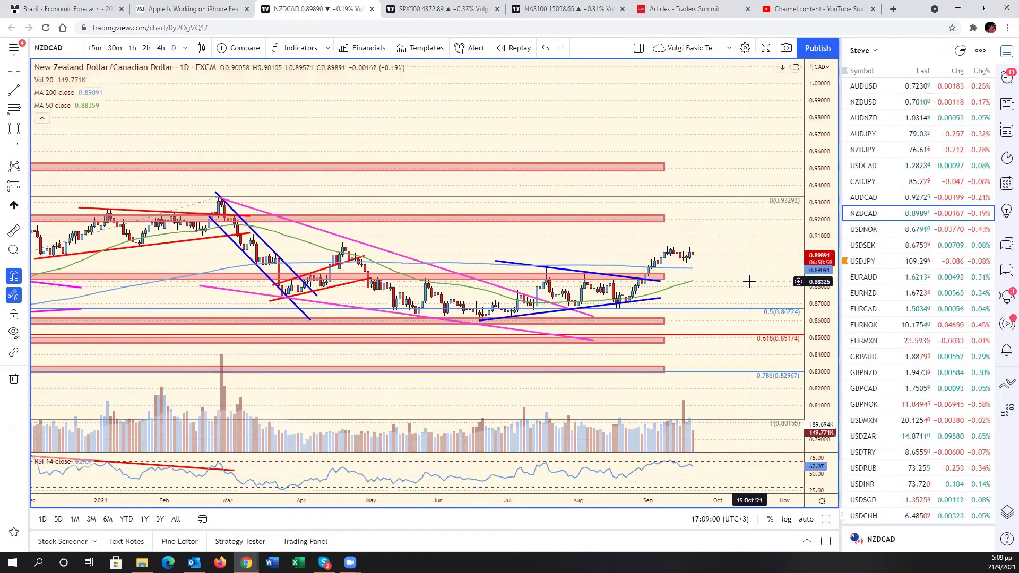
click(664, 276)
drag(709, 275, 728, 276)
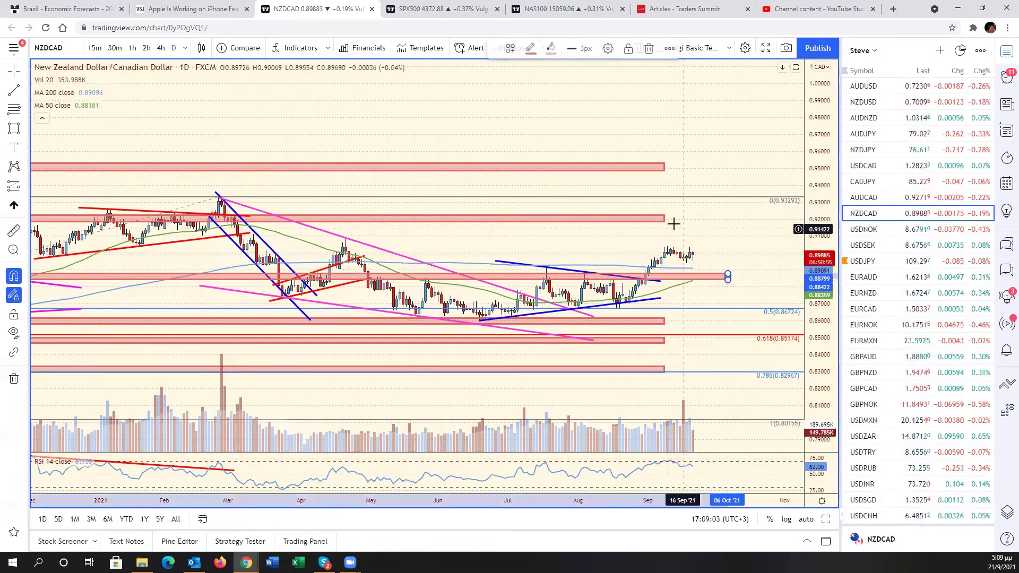
drag(669, 221, 732, 223)
click(722, 234)
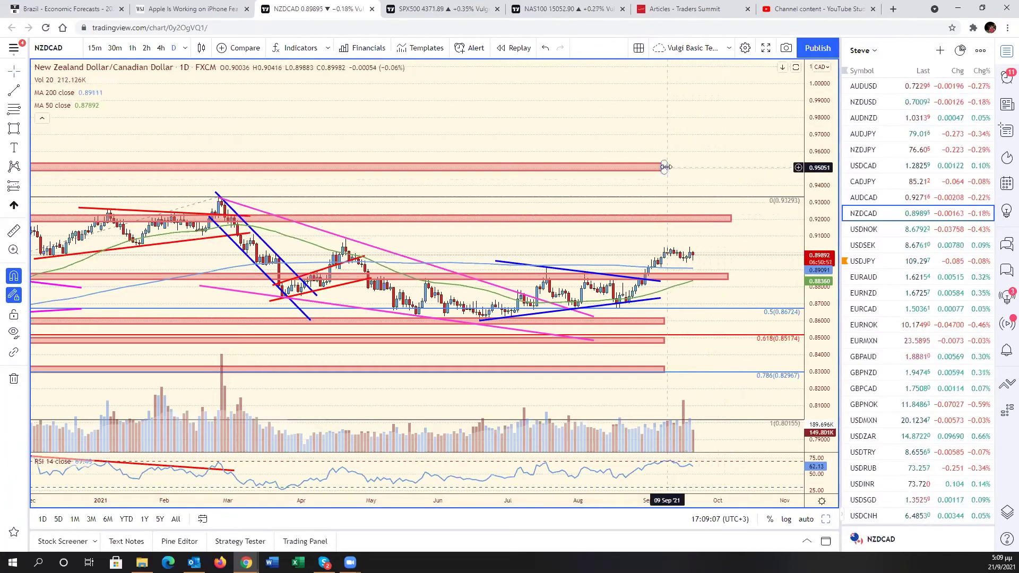
Extend the top 0.95 zone and the 0.86 zone further right.
drag(665, 168, 728, 167)
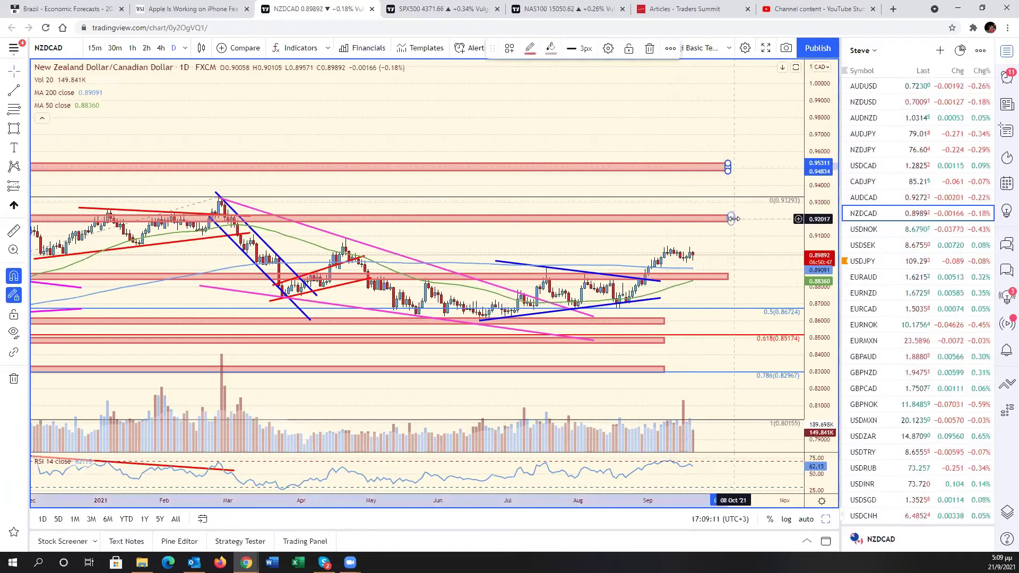
click(730, 218)
scroll(671, 289, down, 3)
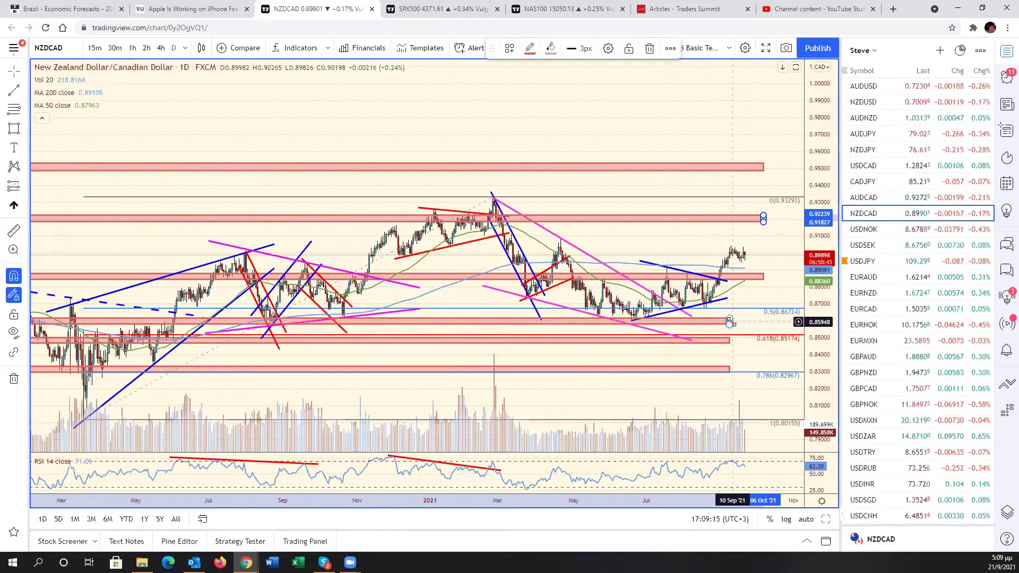
drag(731, 321, 764, 320)
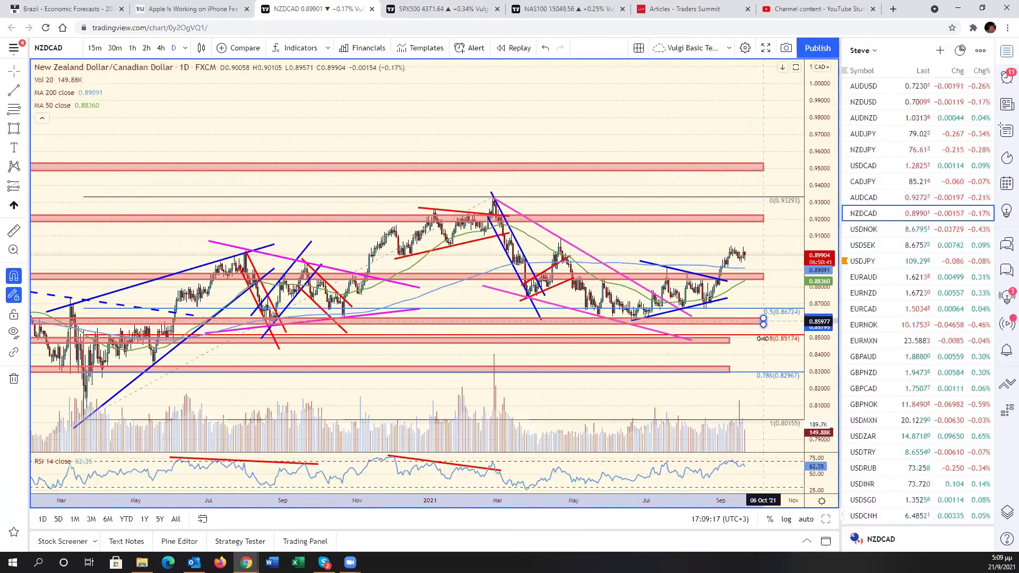
scroll(753, 298, up, 2)
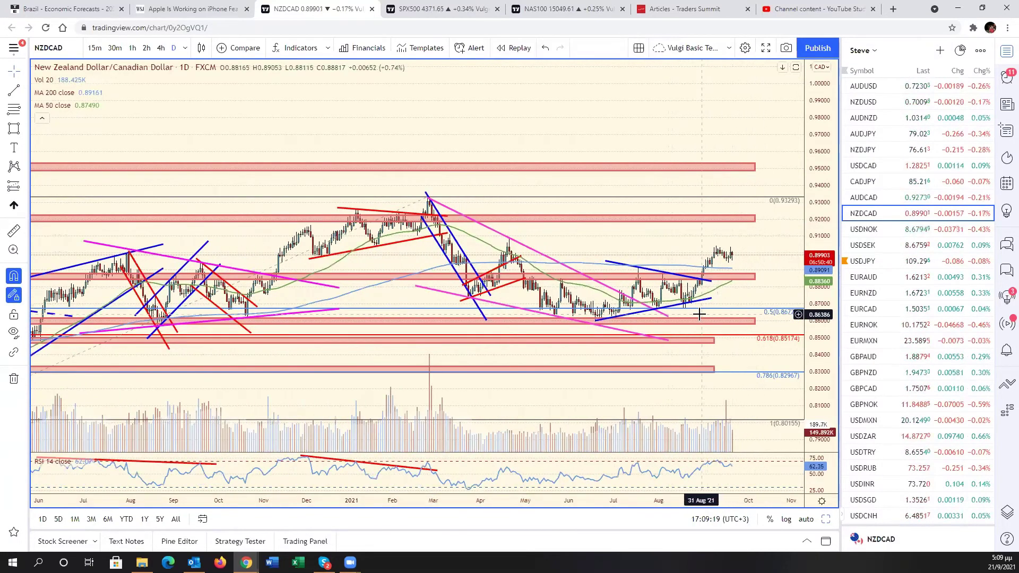
scroll(548, 236, up, 3)
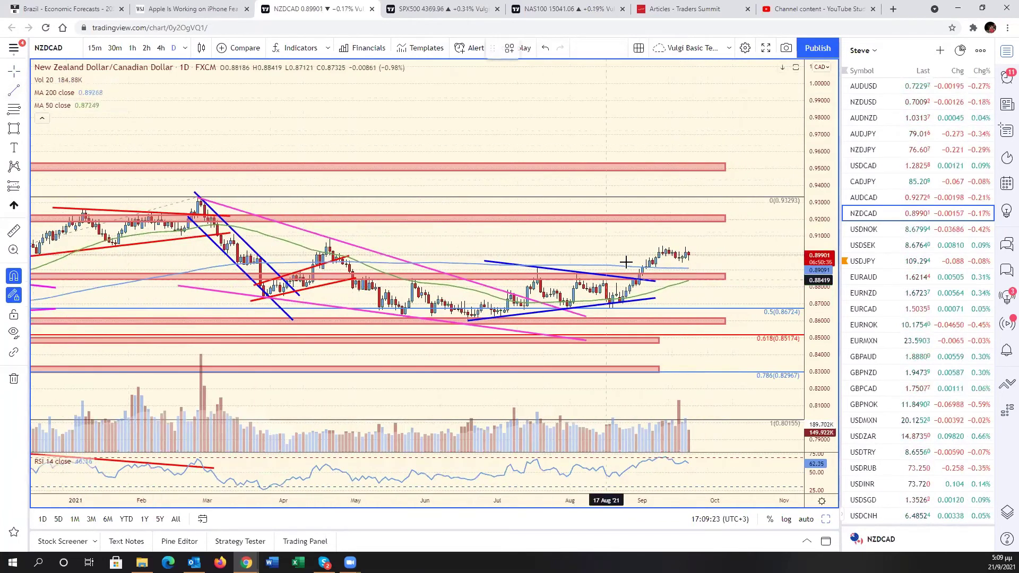
Draw a red trend line on the recent highs and clone it lower into a channel.
click(663, 247)
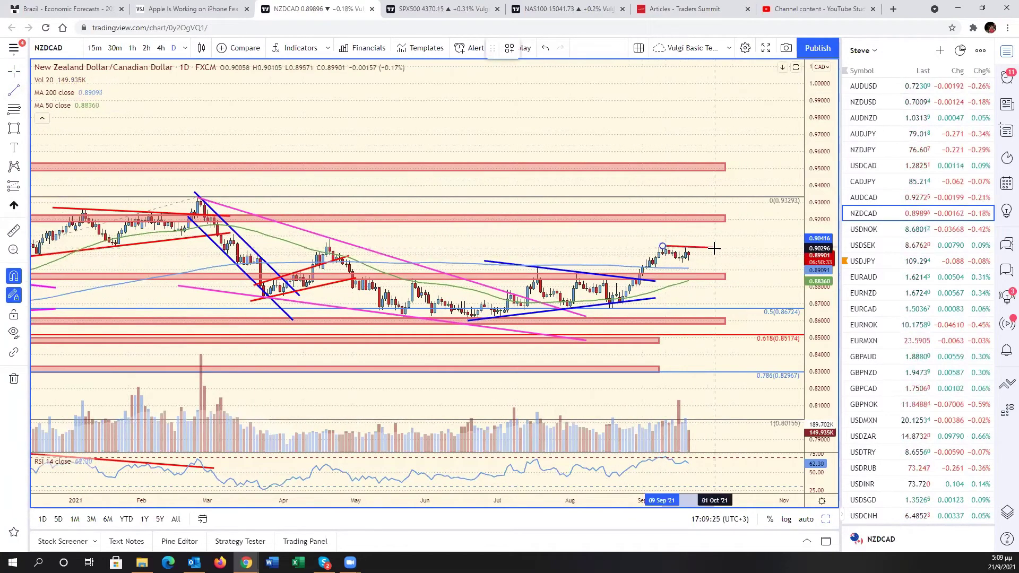
click(712, 251)
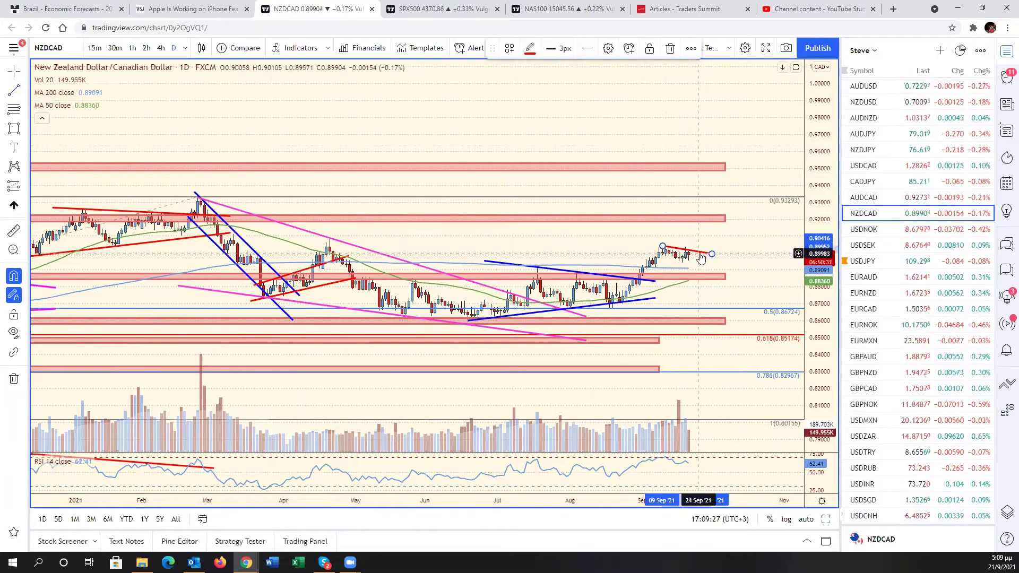
right_click(711, 253)
click(731, 347)
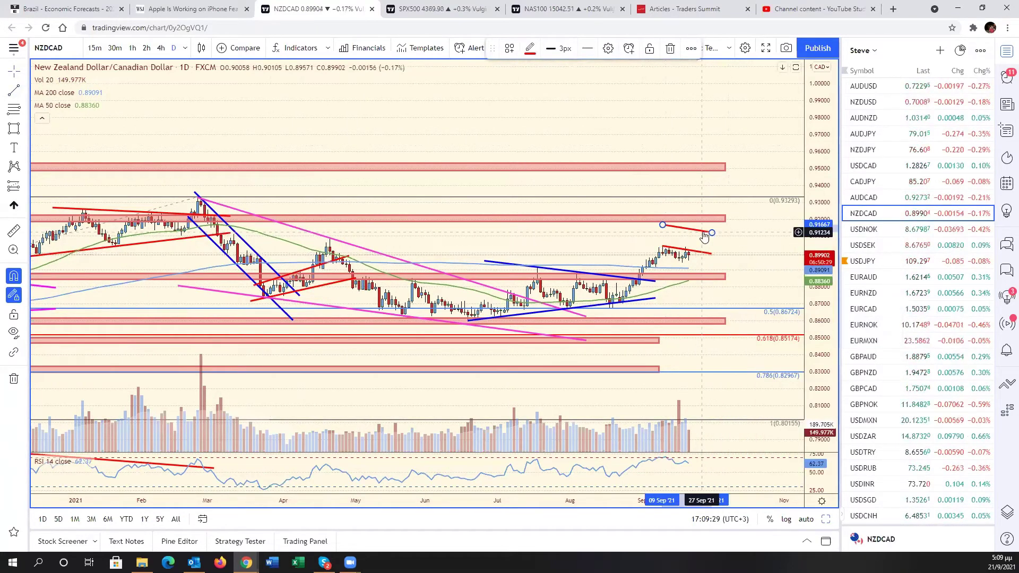
drag(693, 266, 690, 274)
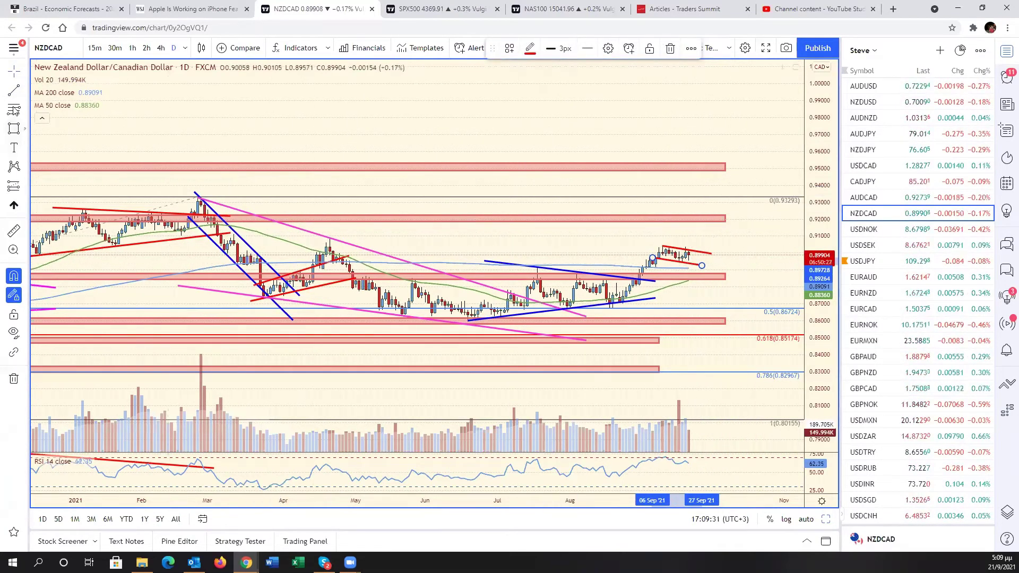
Draw an upward projection from the latest candles toward the 0.92 zone.
key(alt+t)
click(691, 260)
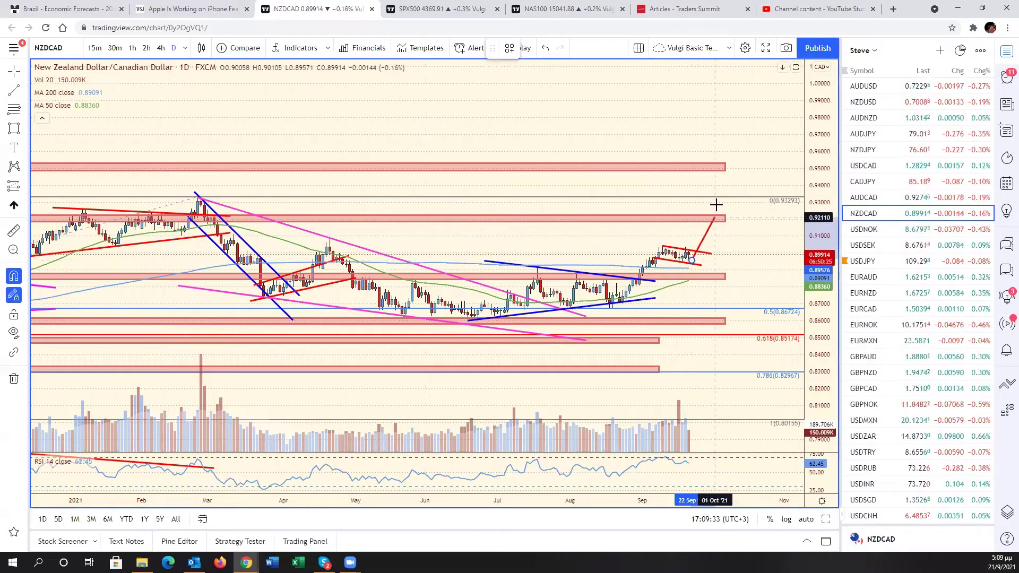
click(718, 217)
scroll(569, 187, down, 3)
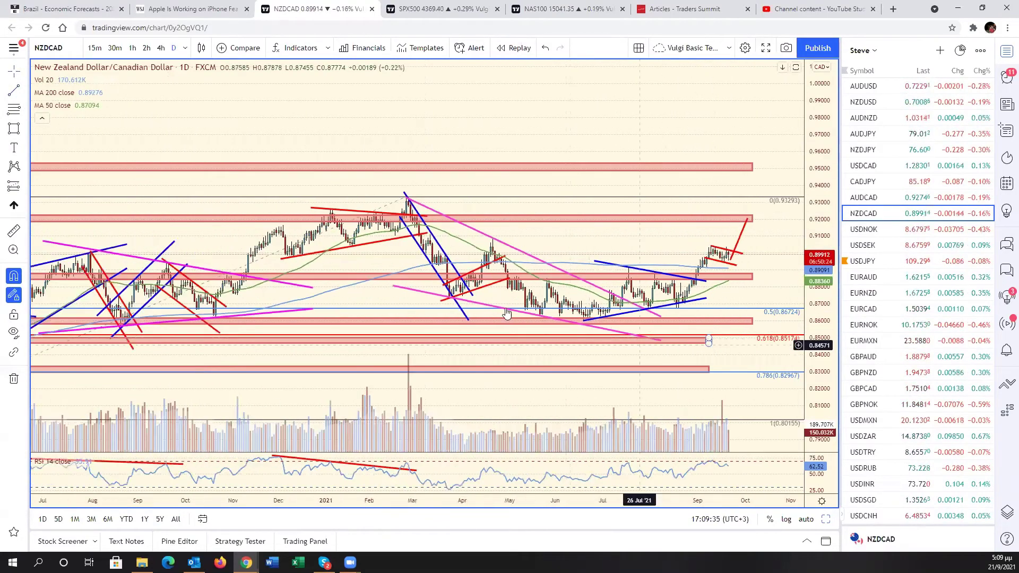
scroll(569, 187, down, 3)
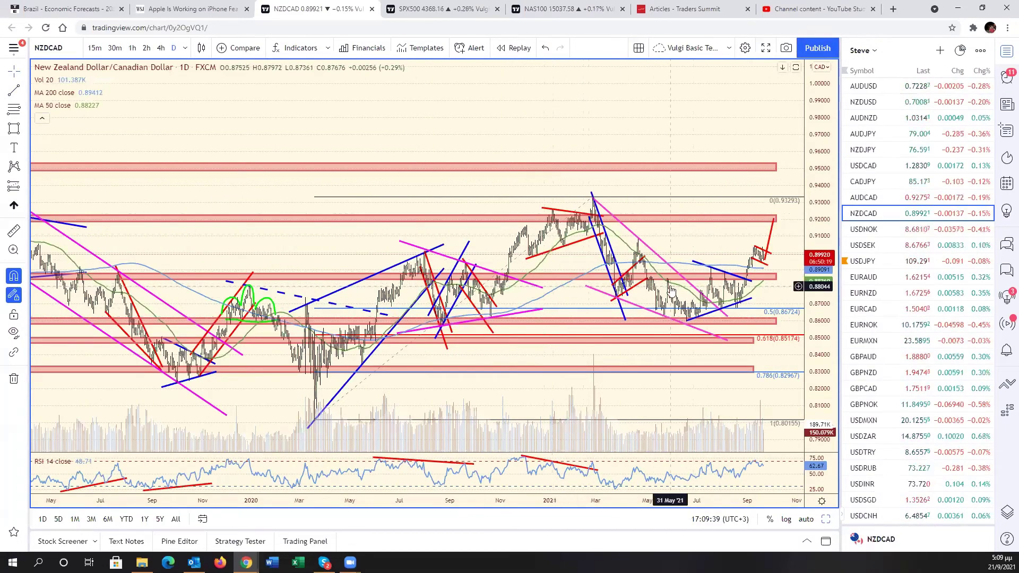
scroll(687, 300, up, 4)
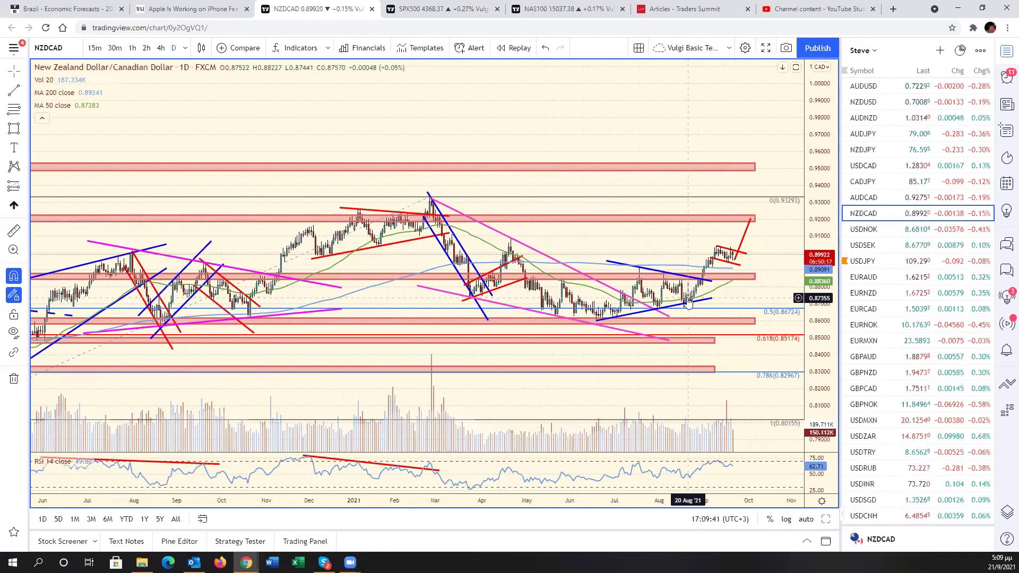
scroll(687, 300, up, 3)
Extend the 0.618 zone and the lower 0.83 zone to early October.
click(696, 340)
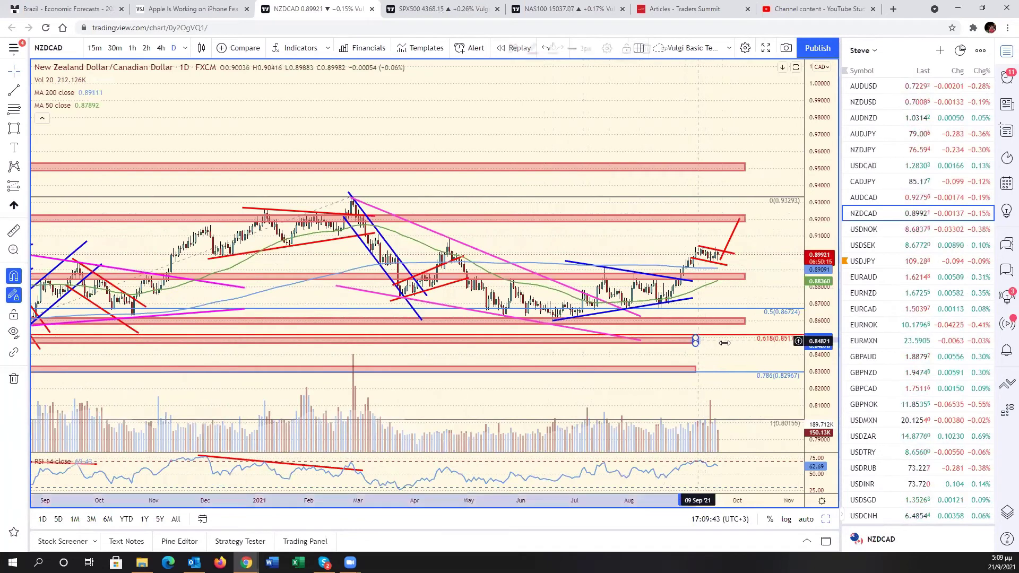
drag(724, 343, 744, 340)
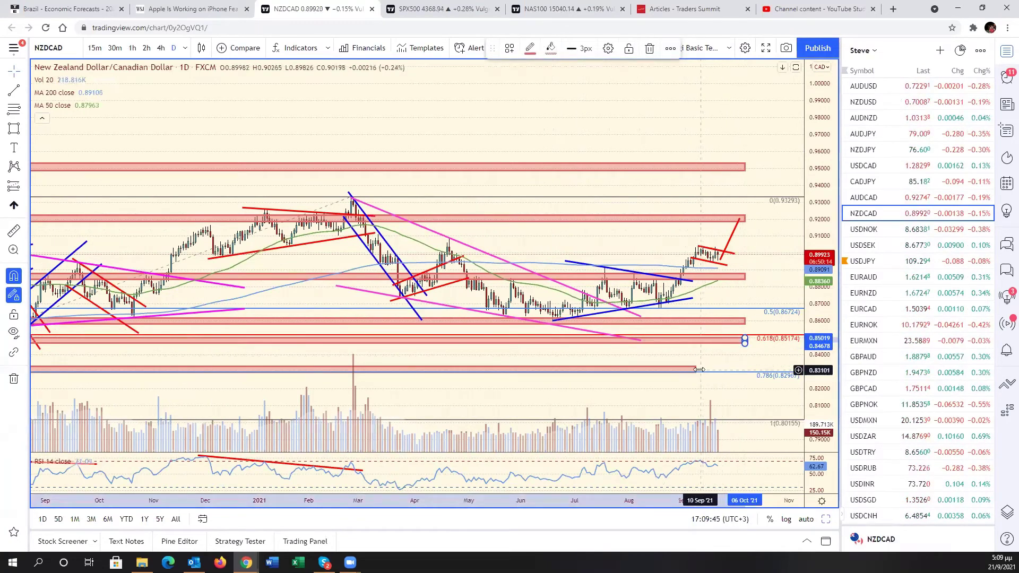
drag(700, 370, 747, 373)
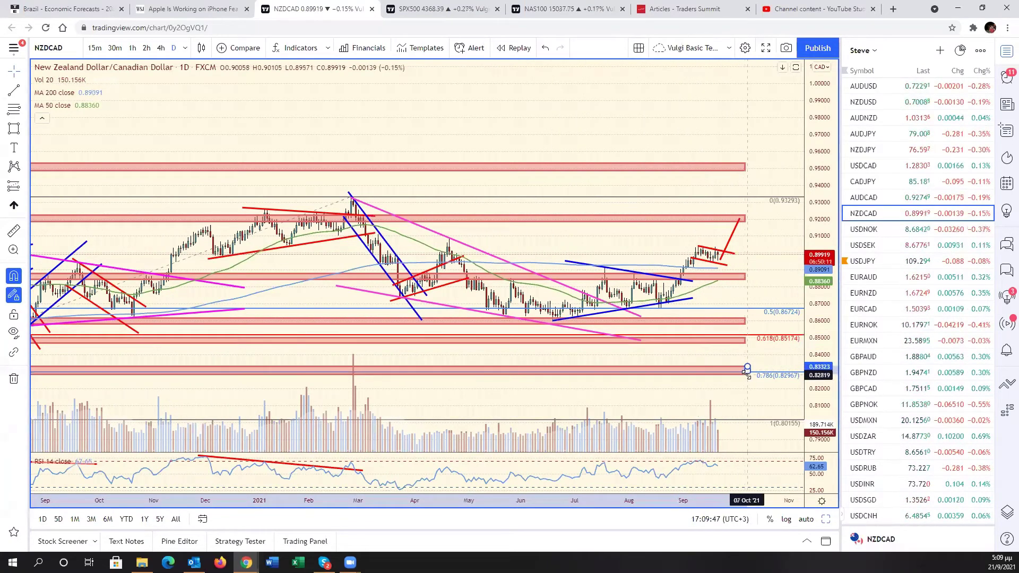
click(758, 367)
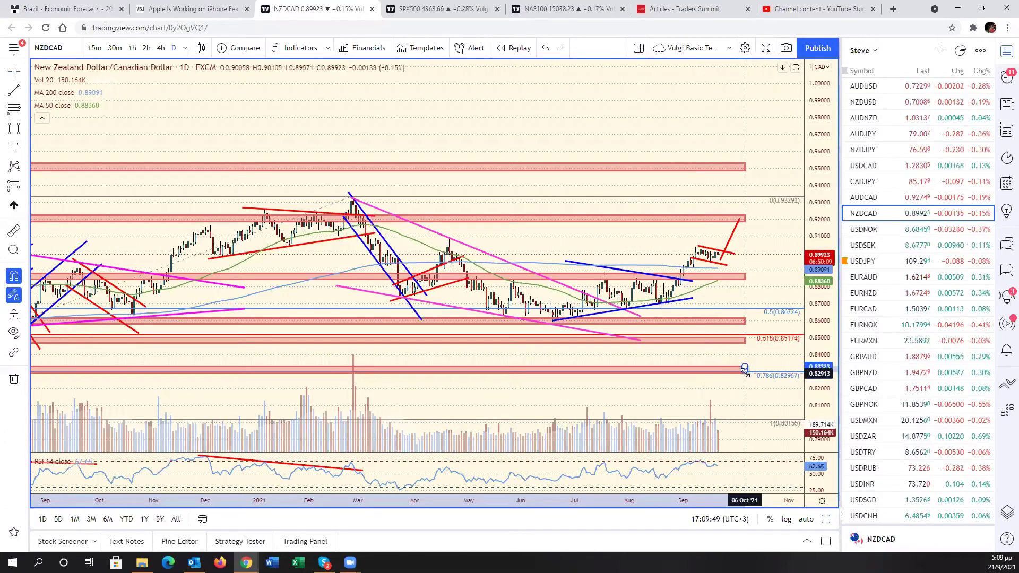
scroll(744, 320, up, 3)
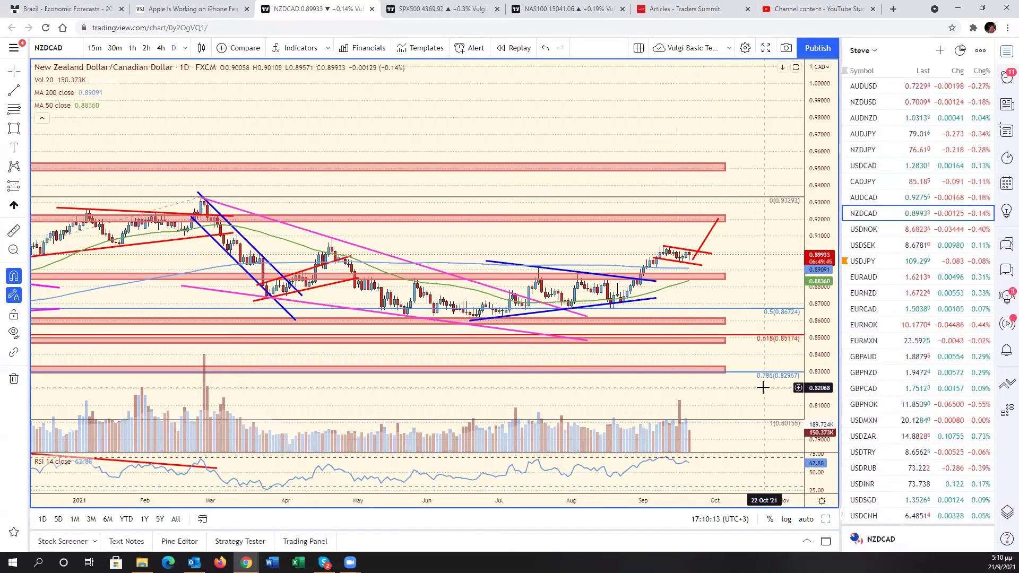
drag(760, 295, 845, 283)
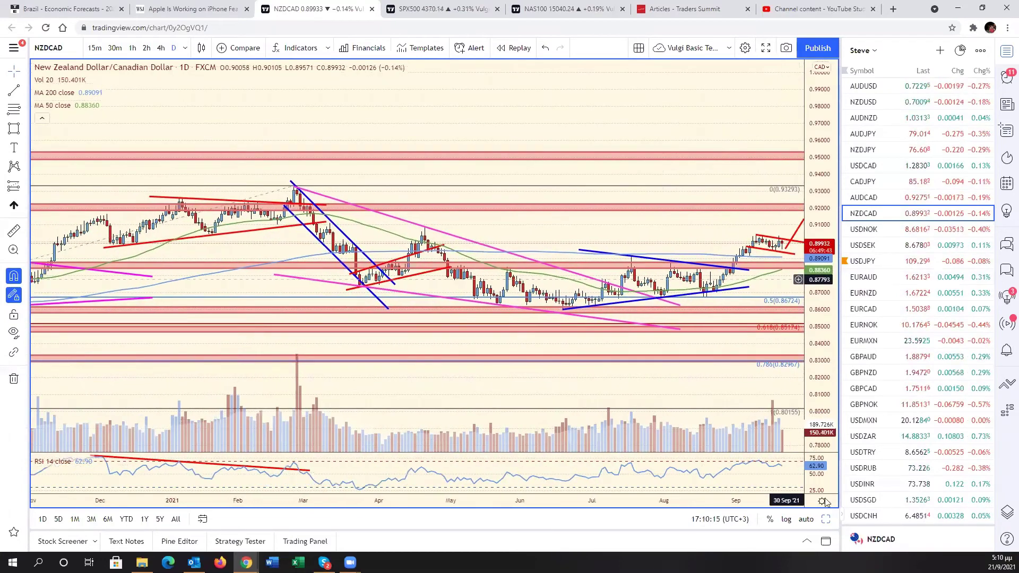
Return to the six-chart layout and load BTCUSD into the Natural Gas pane.
key(alt+Return)
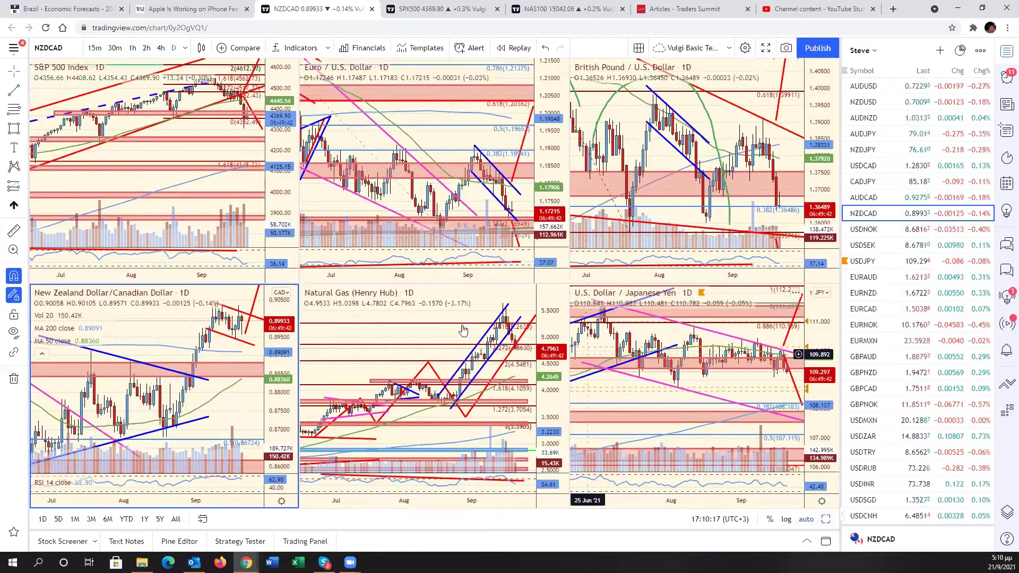
click(477, 404)
scroll(927, 432, down, 7)
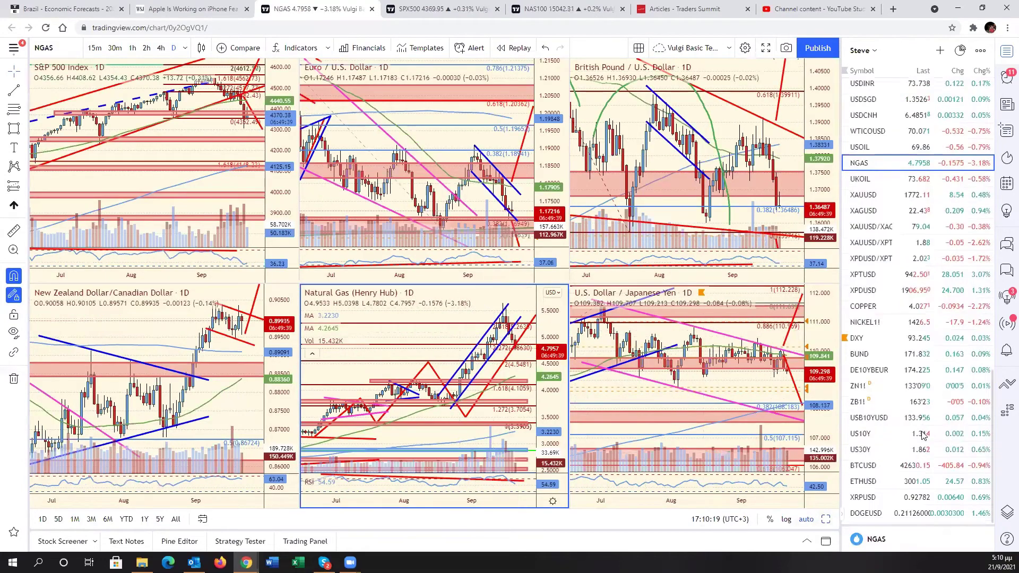
click(902, 465)
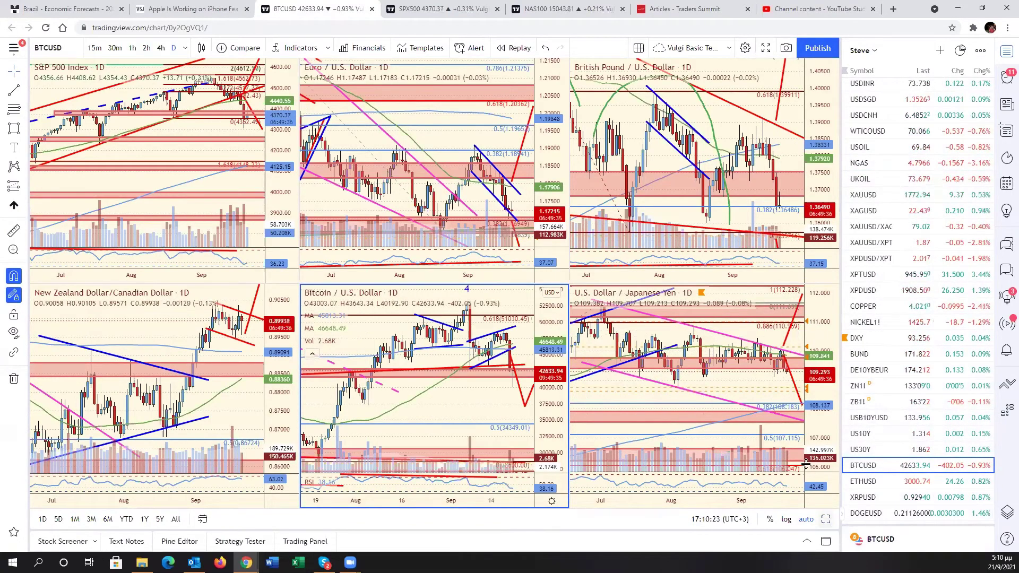
Maximize the Bitcoin pane to full size and switch it to ETHUSD.
click(826, 519)
scroll(733, 314, down, 2)
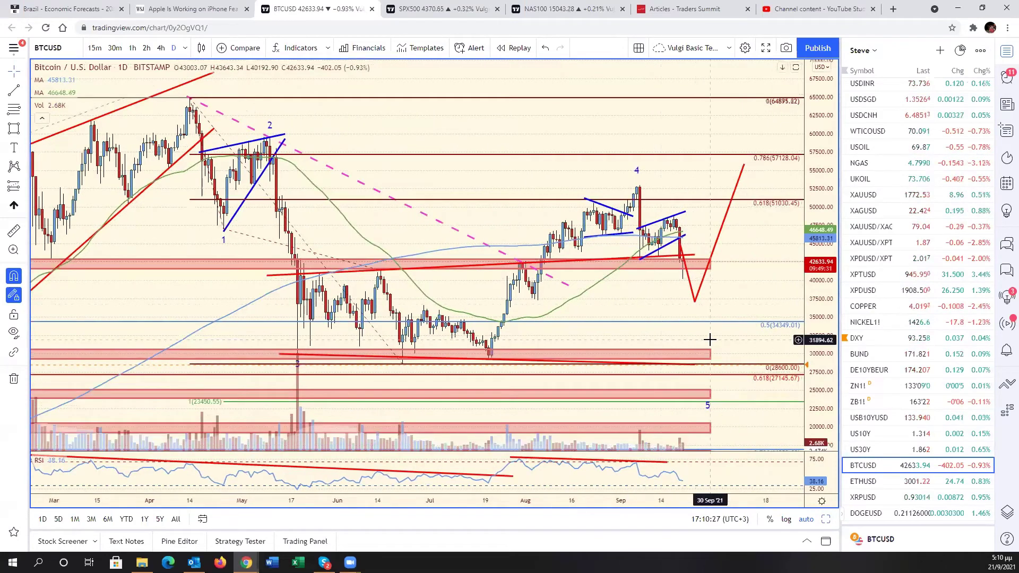
click(870, 481)
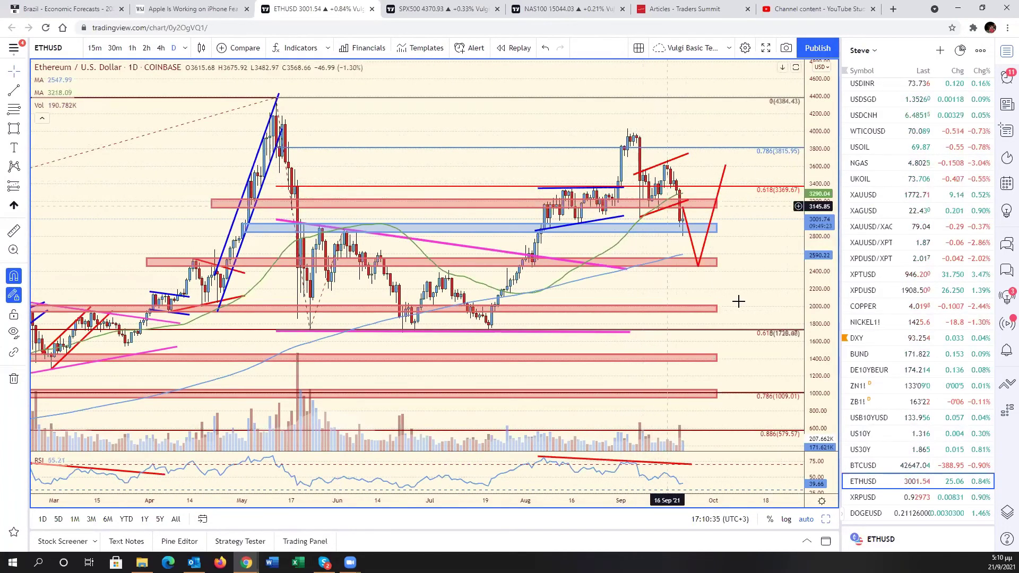
Go back to the daily BTCUSD chart with its wave labels and red projection.
key(Up)
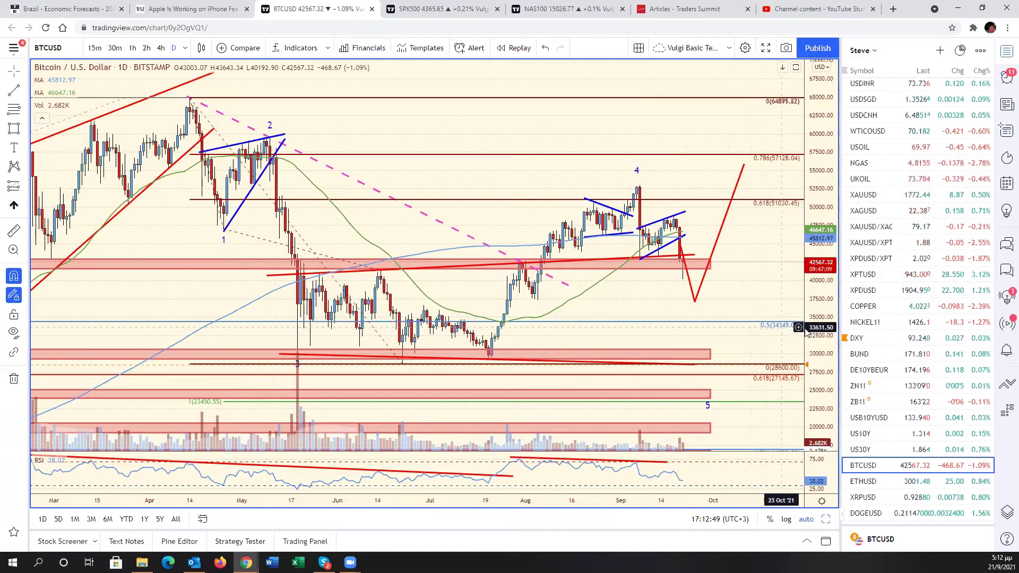
Show the ETHUSD daily chart, pan to earlier months, and open Symbol Search.
click(879, 481)
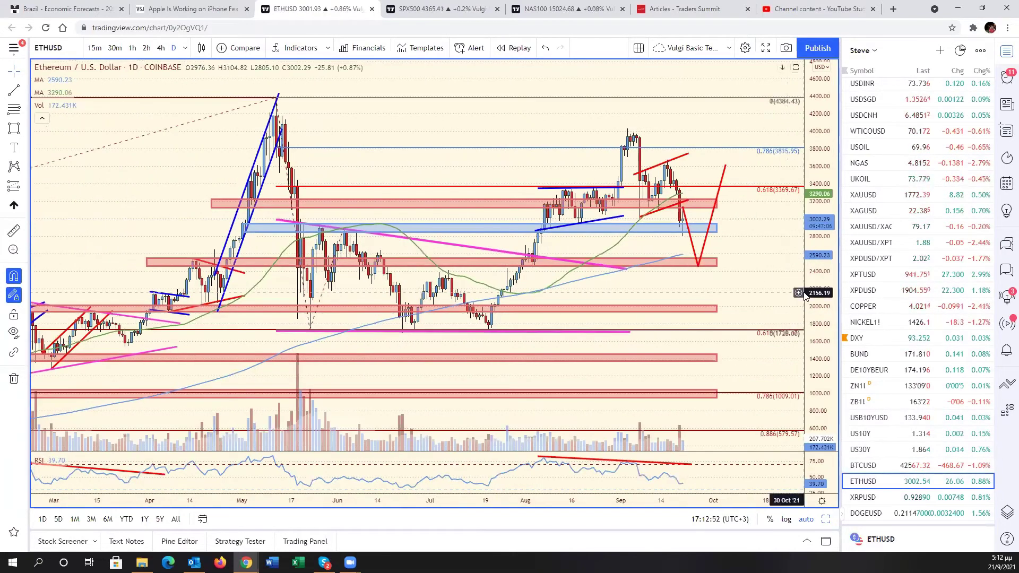
click(709, 232)
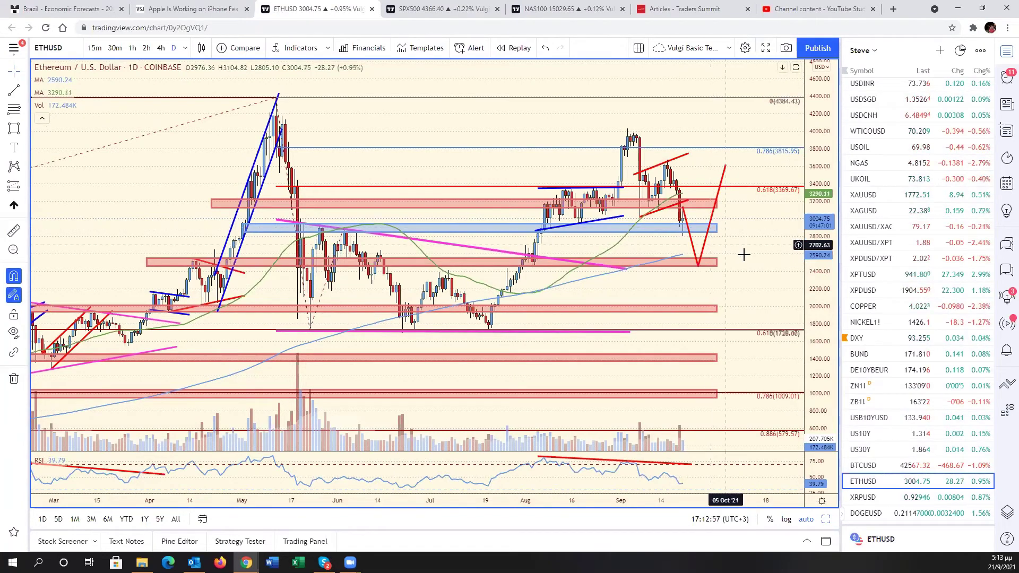
click(772, 271)
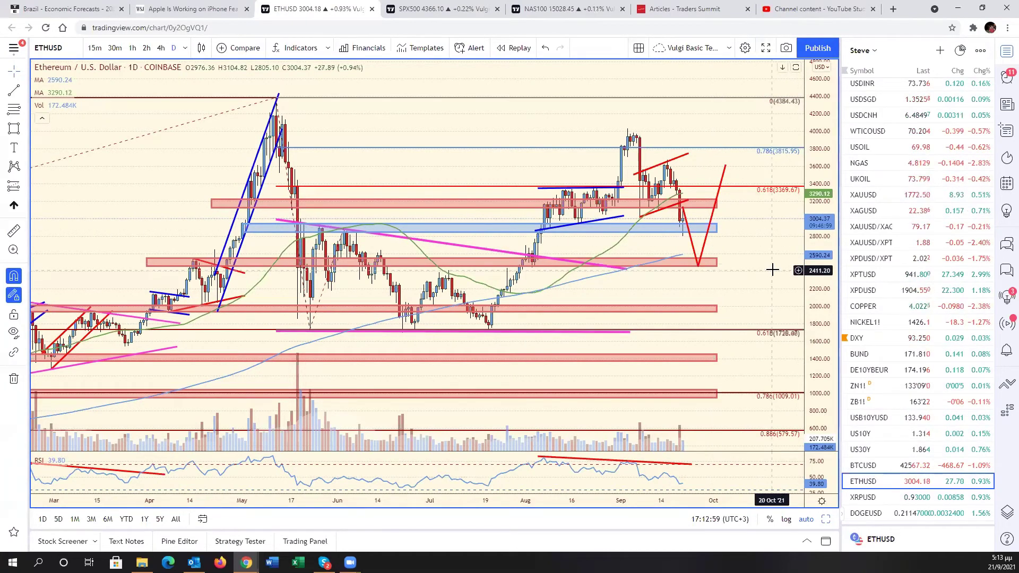
drag(773, 270, 867, 299)
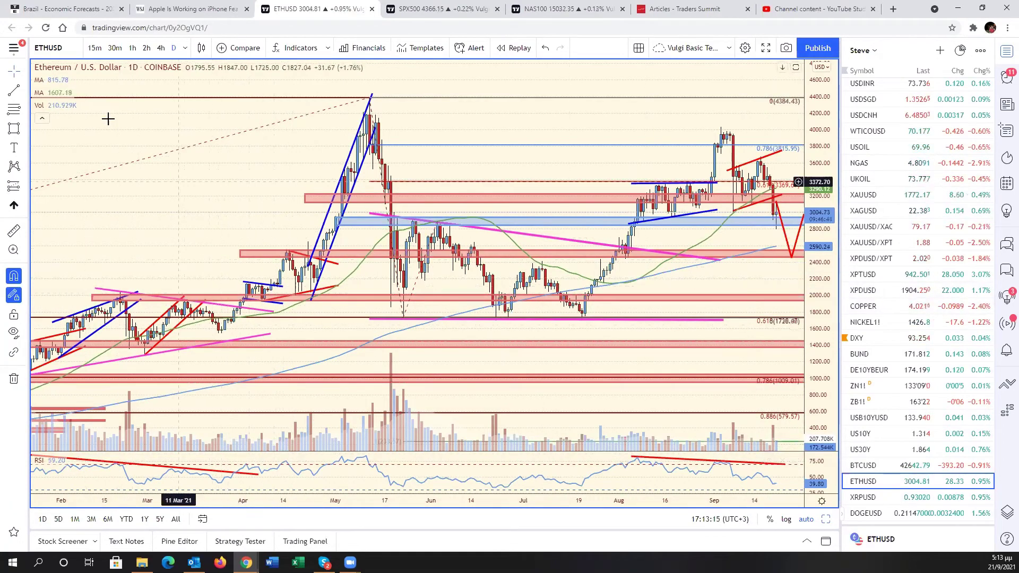
click(59, 51)
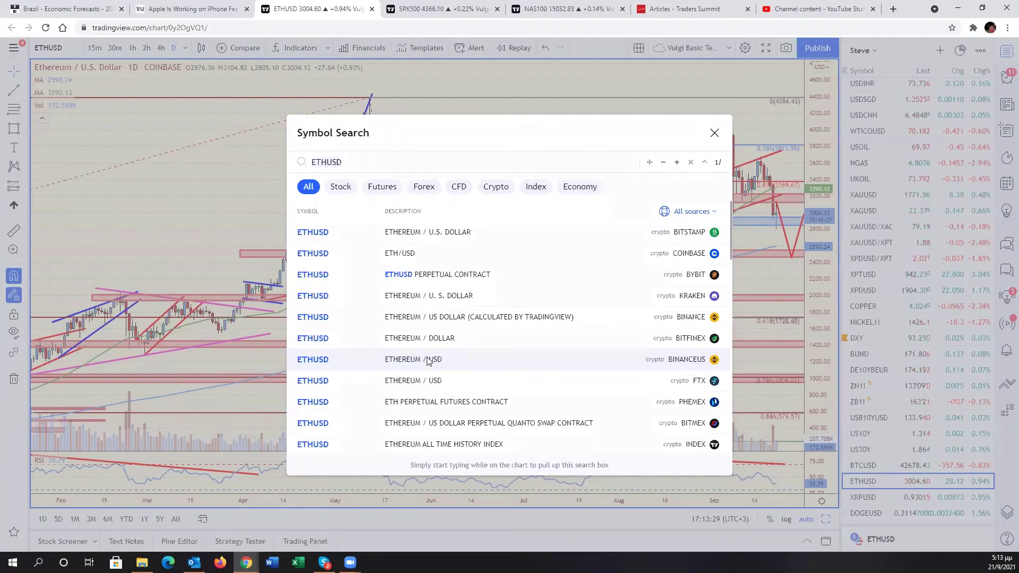
Enter BTCUSD/ETHUSD in Symbol Search to load the Bitstamp ratio chart.
text(TC)
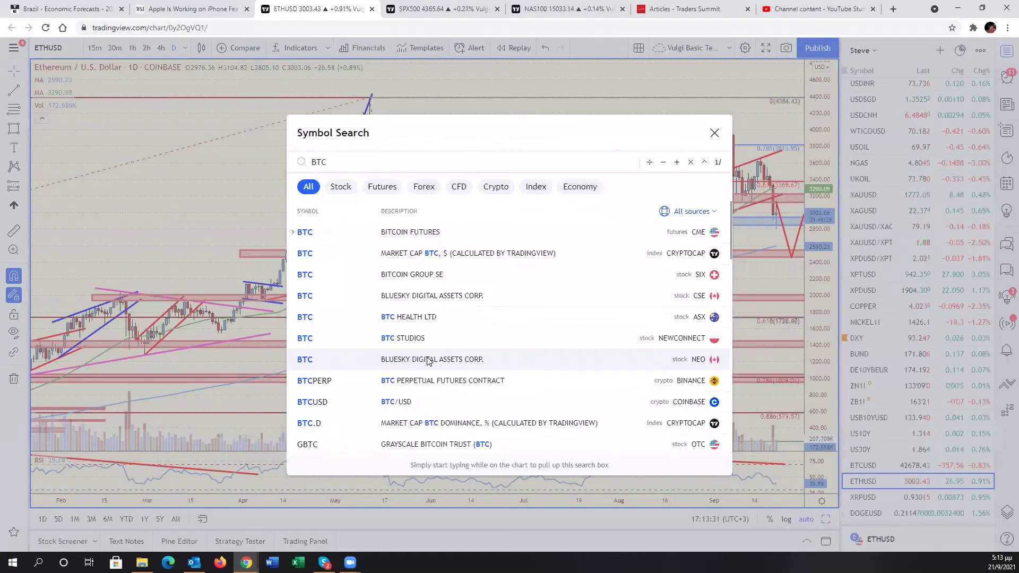
text(ETH)
key(Return)
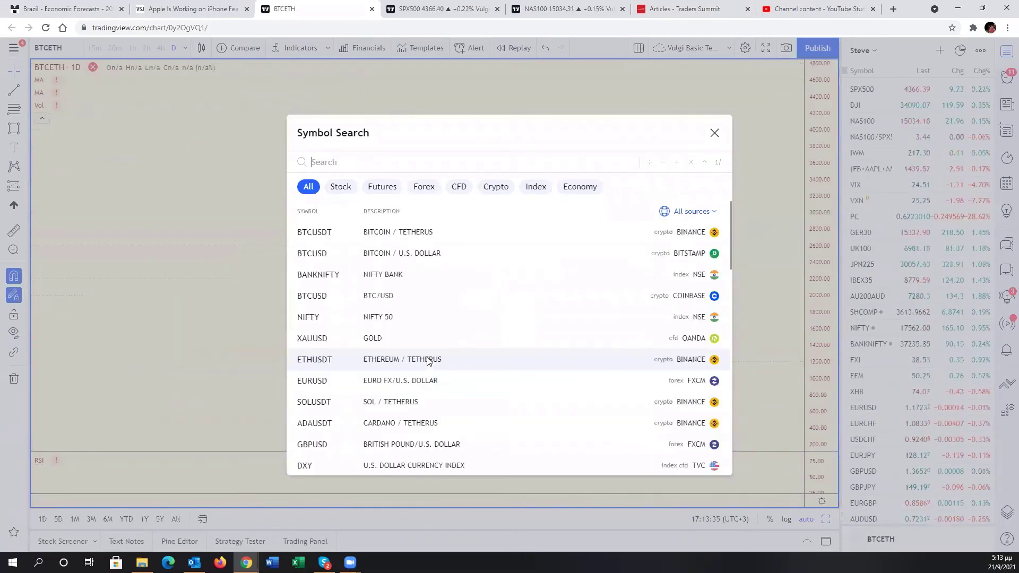
text(BTC)
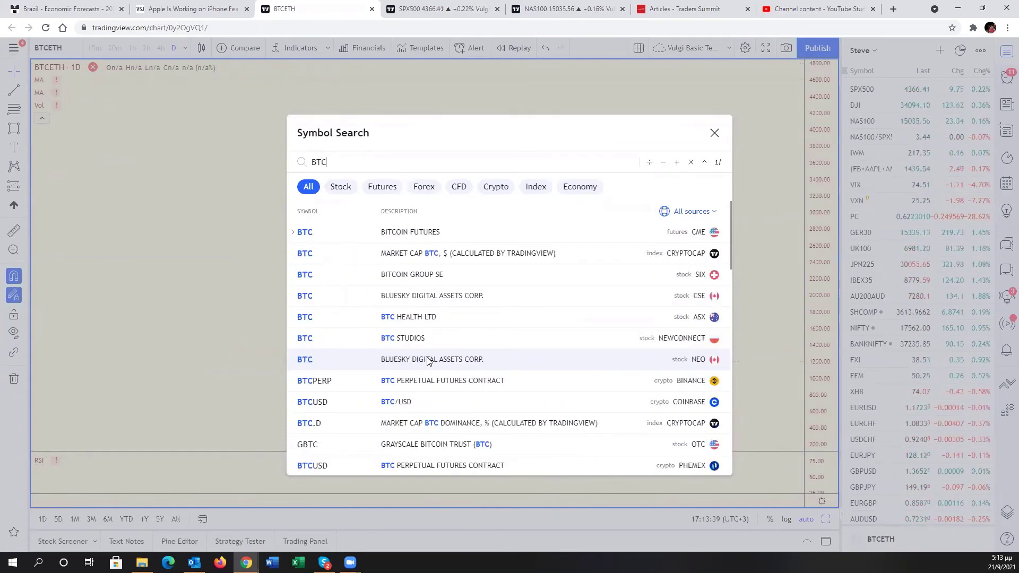
text(/ETH)
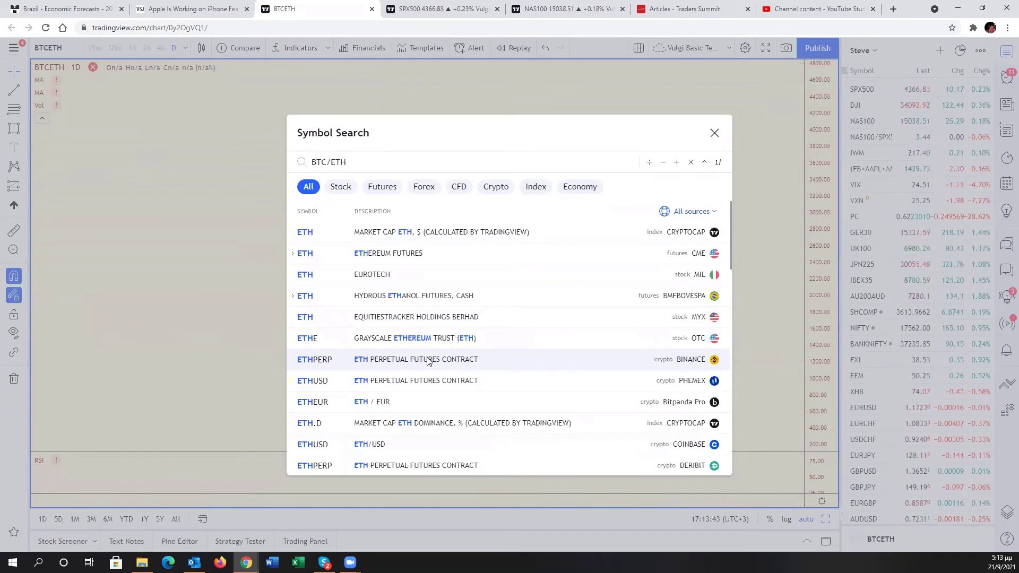
key(BackSpace)
key(BackSpace)
key(BackSpace)
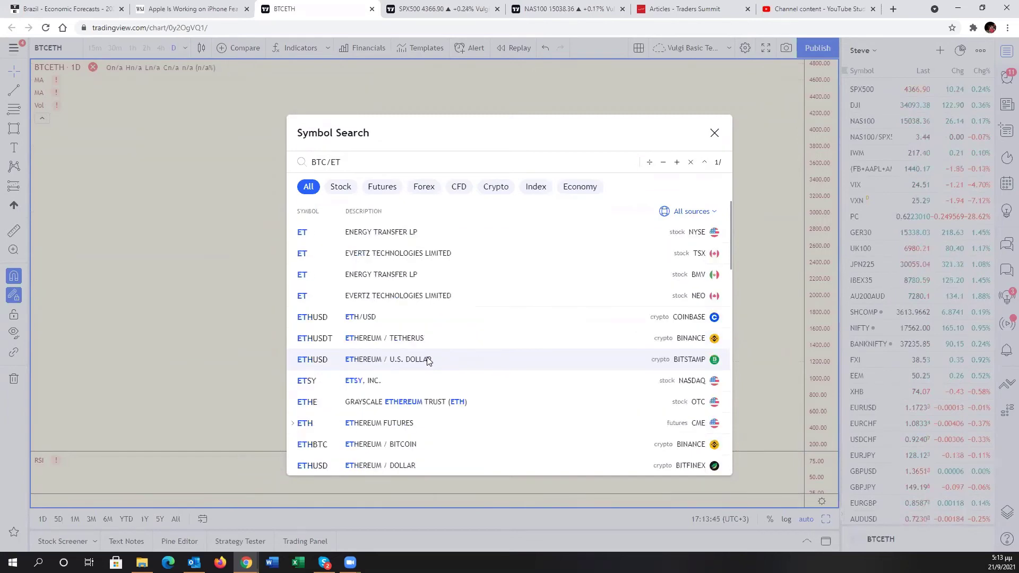
text(ETC)
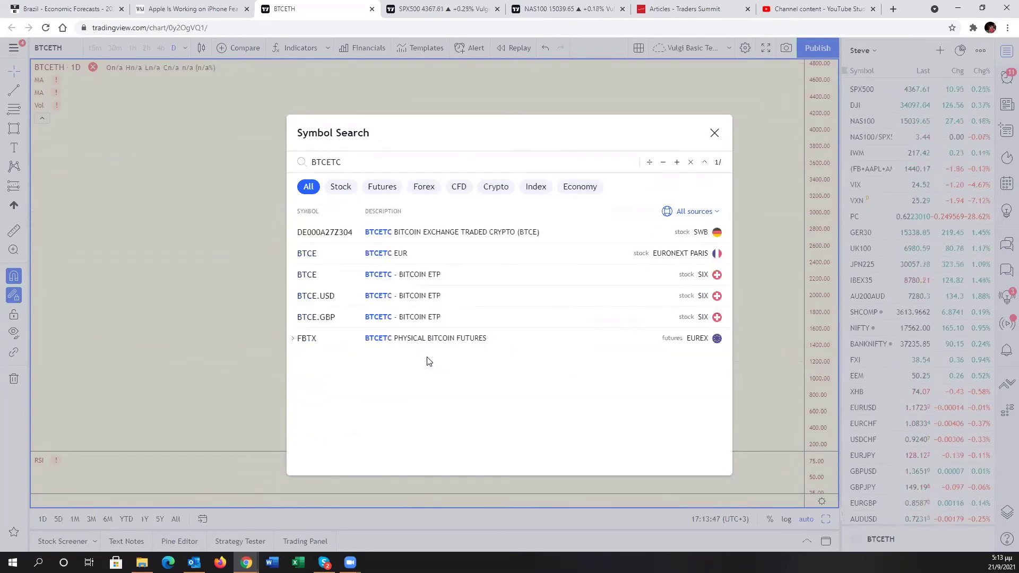
key(BackSpace)
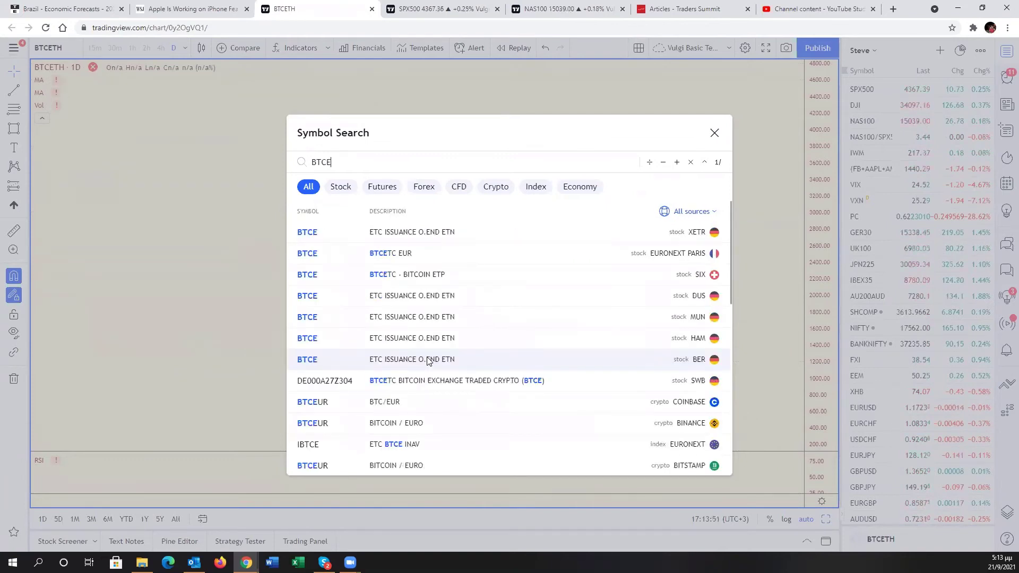
key(BackSpace)
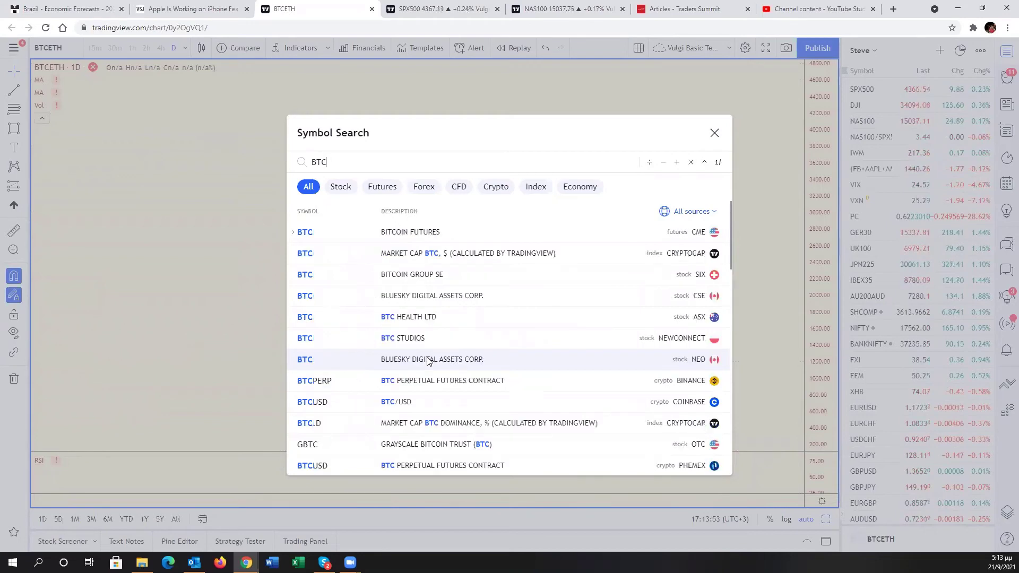
key(BackSpace)
key(BackSpace)
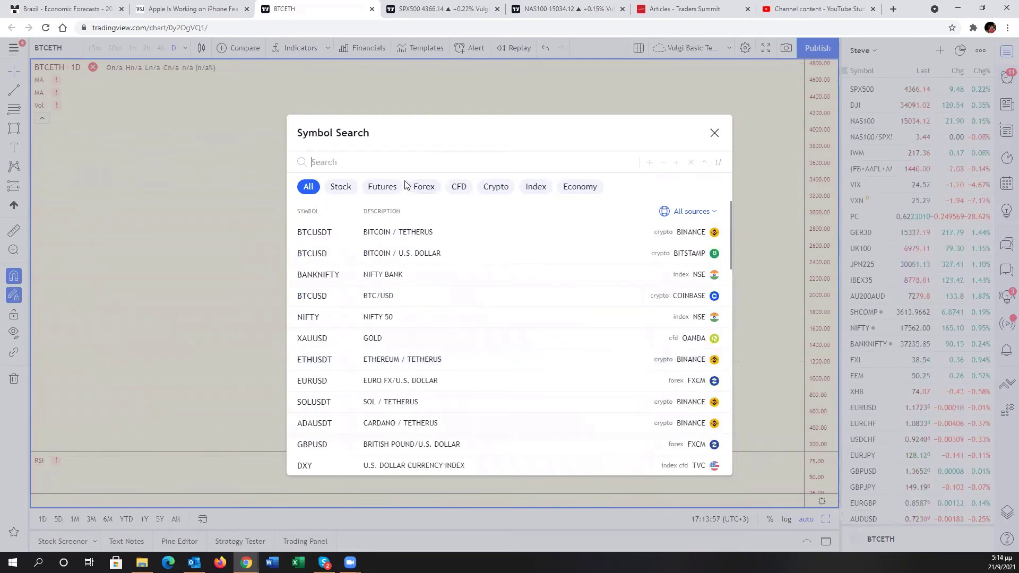
text(BTCUSD)
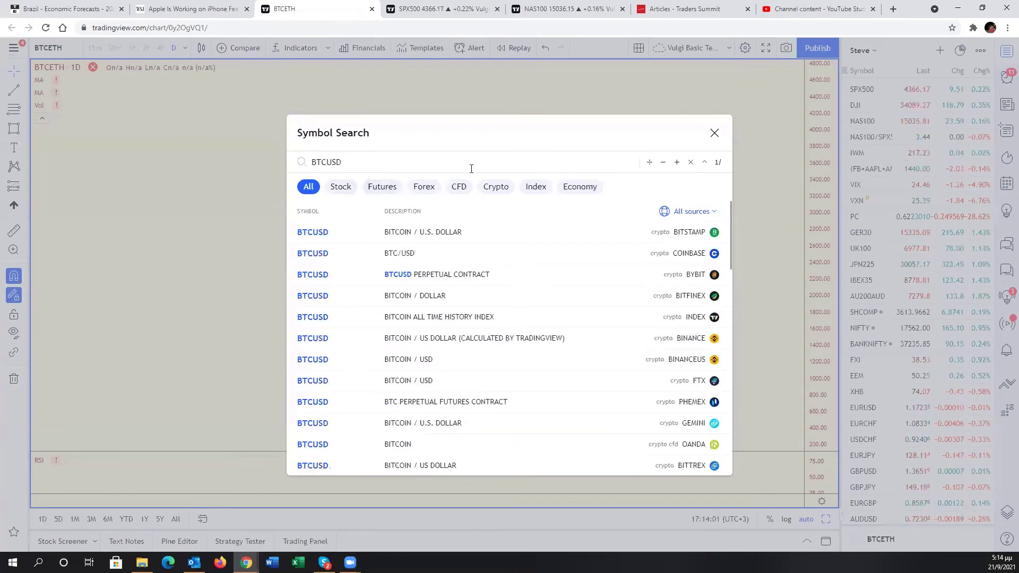
text(/)
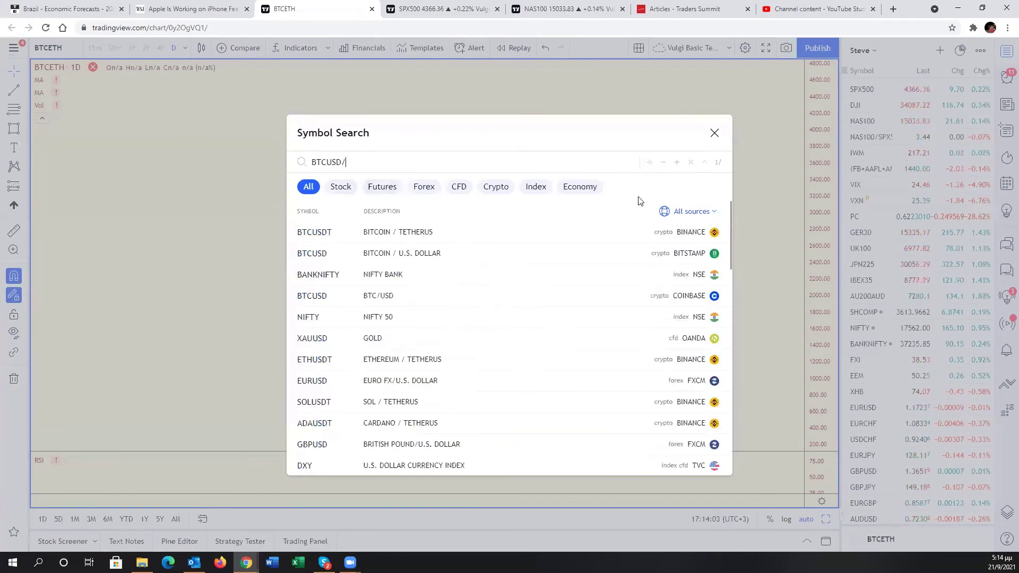
text(ETHU)
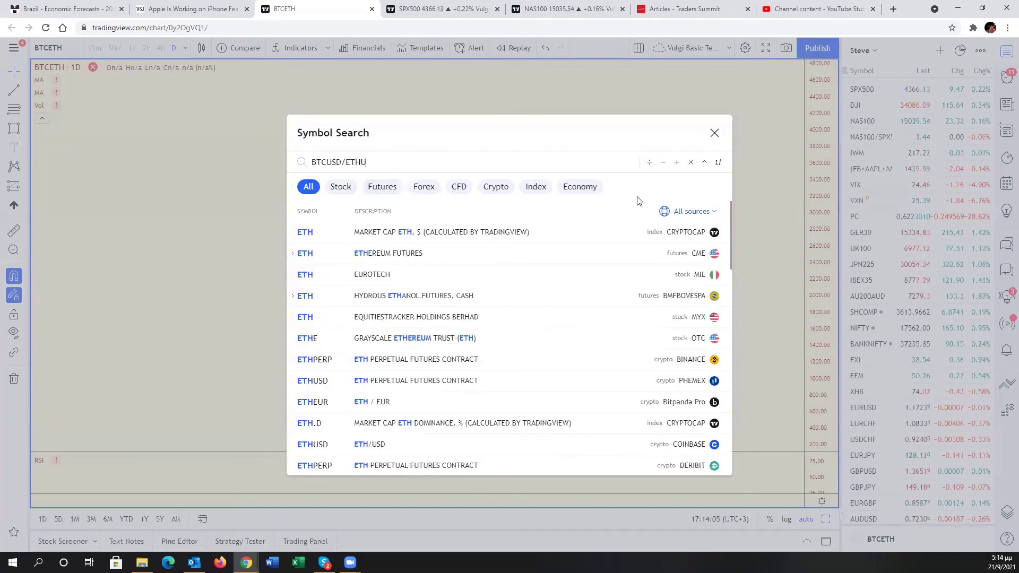
text(SD)
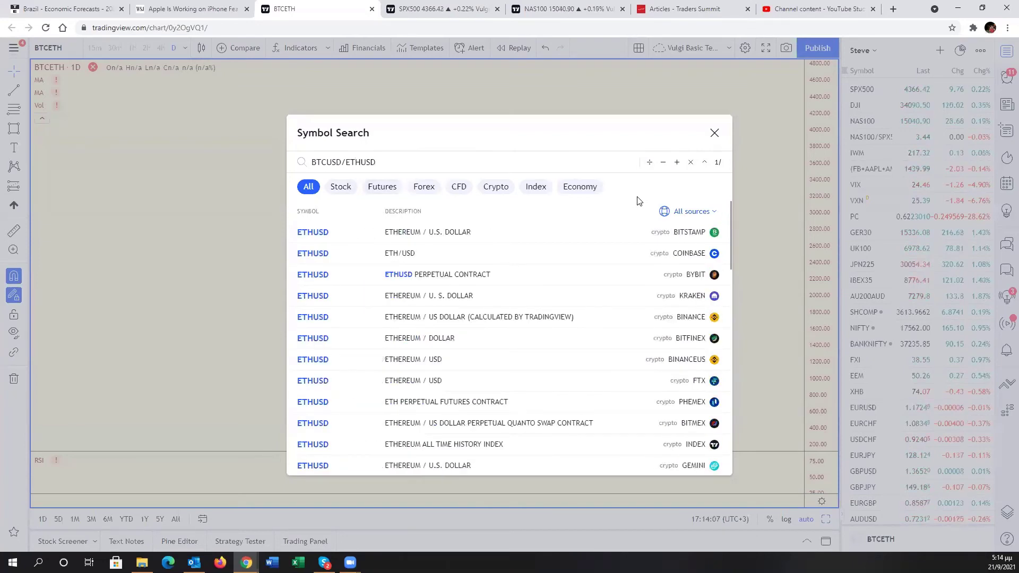
key(Return)
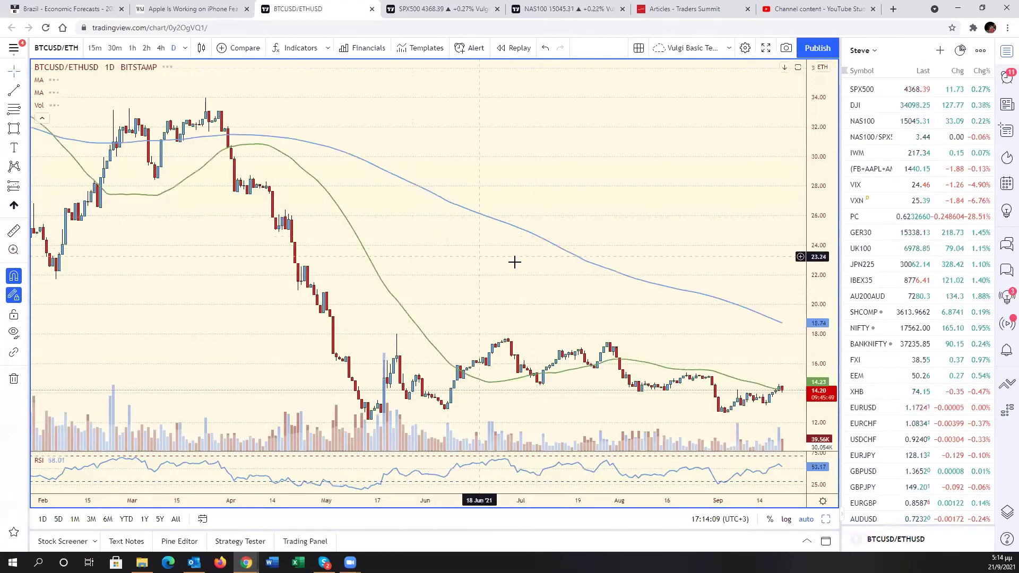
Zoom the time axis so the BTCUSD/ETHUSD chart spans 2018 to 2022.
scroll(538, 263, down, 5)
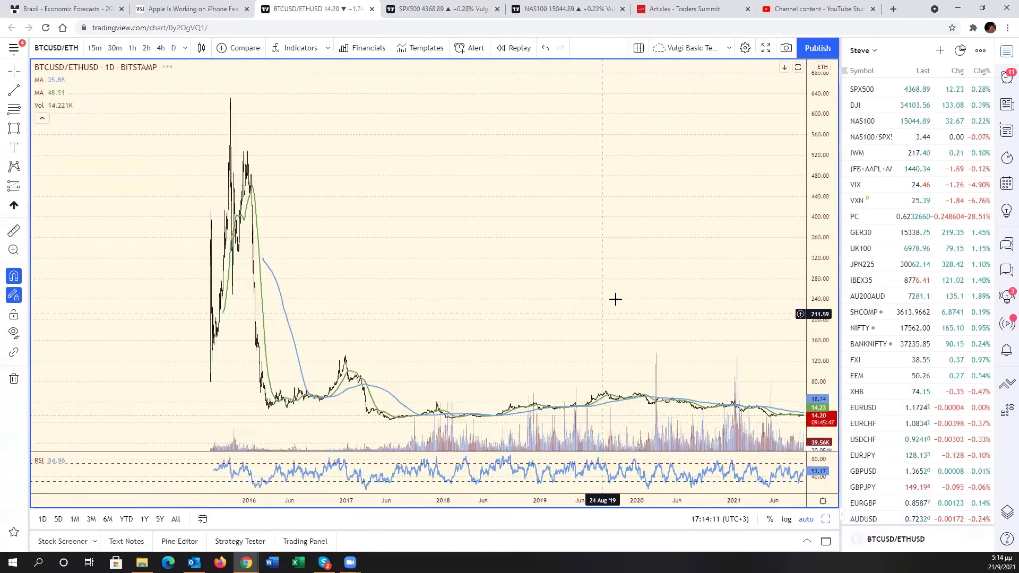
scroll(573, 253, up, 5)
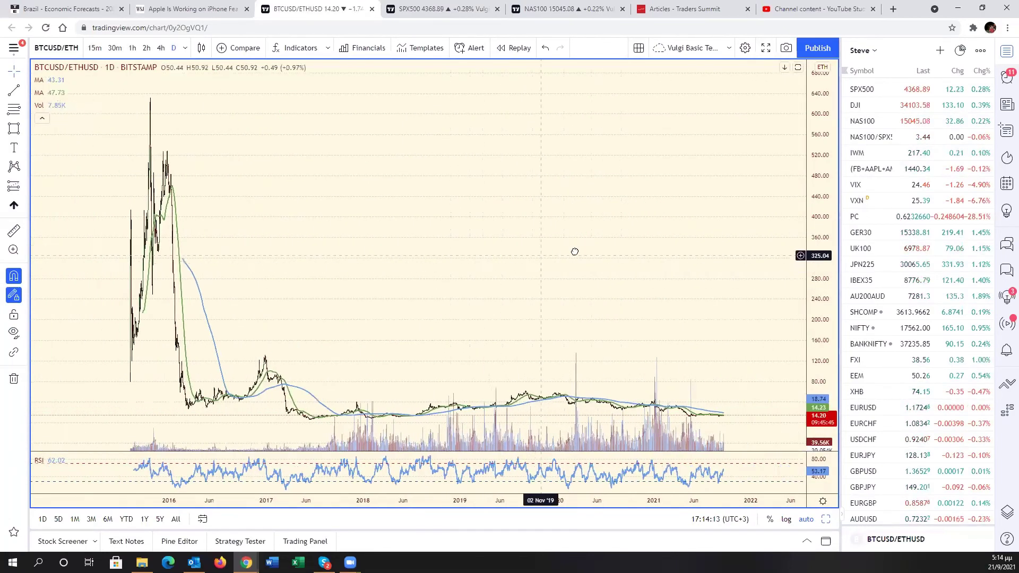
scroll(569, 254, up, 4)
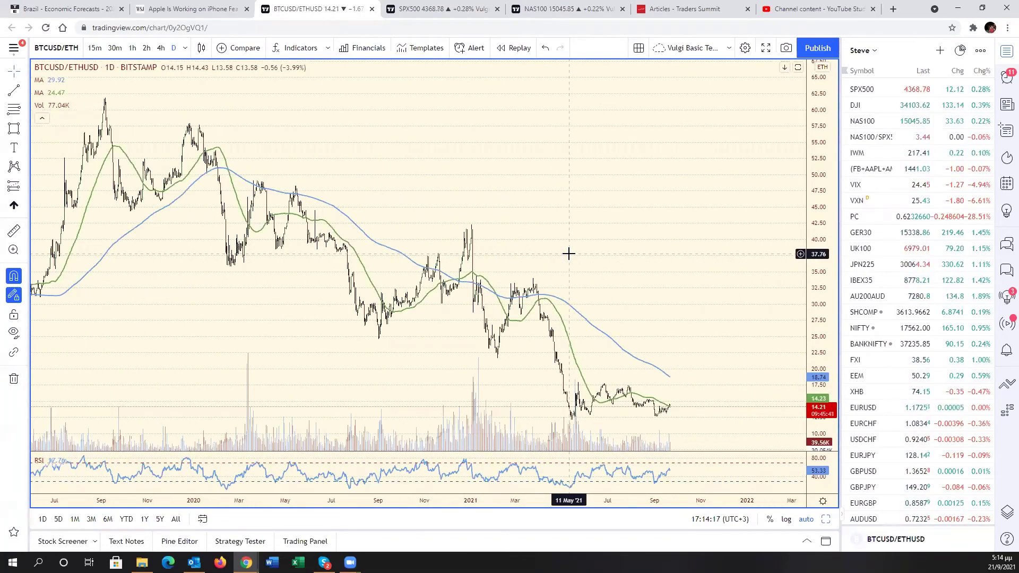
scroll(568, 253, down, 8)
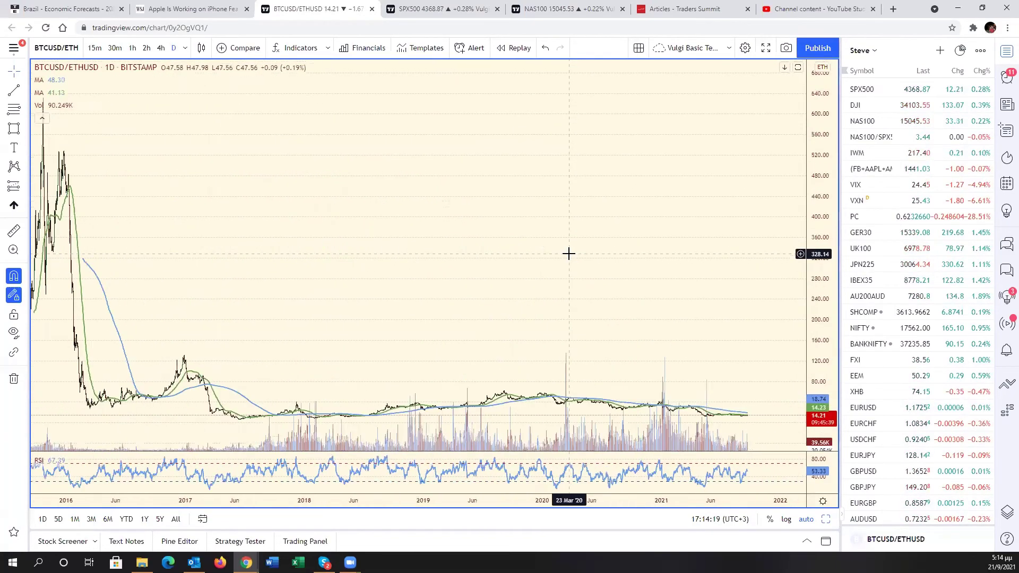
scroll(564, 253, up, 5)
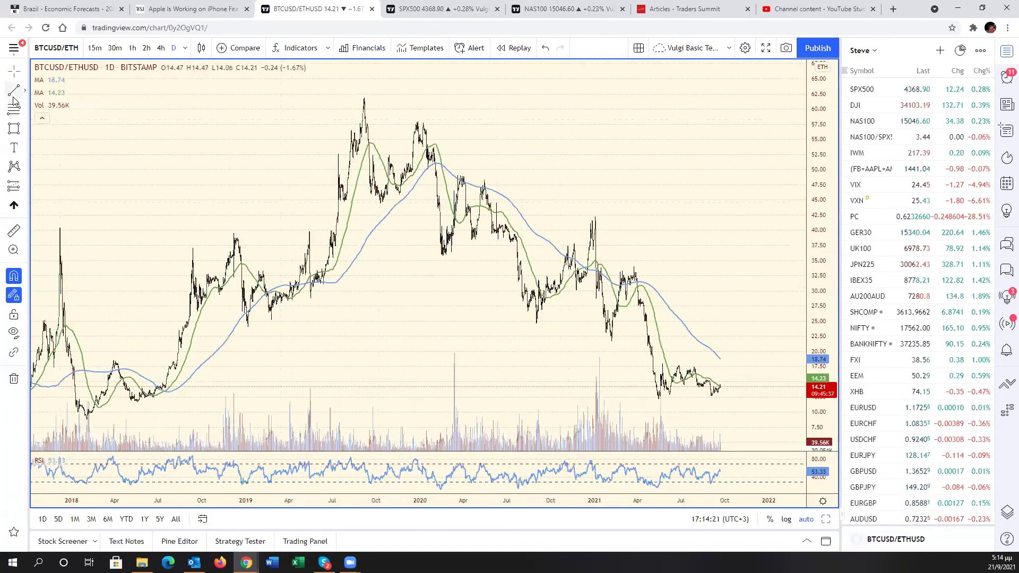
Draw the red lower channel line from the 2019 peak and shift it down.
click(359, 96)
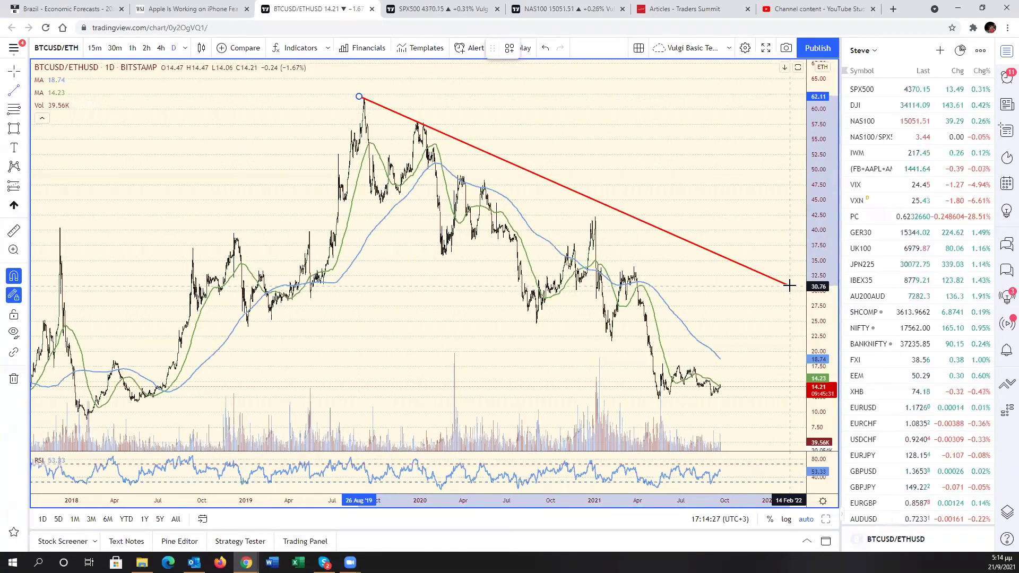
click(754, 355)
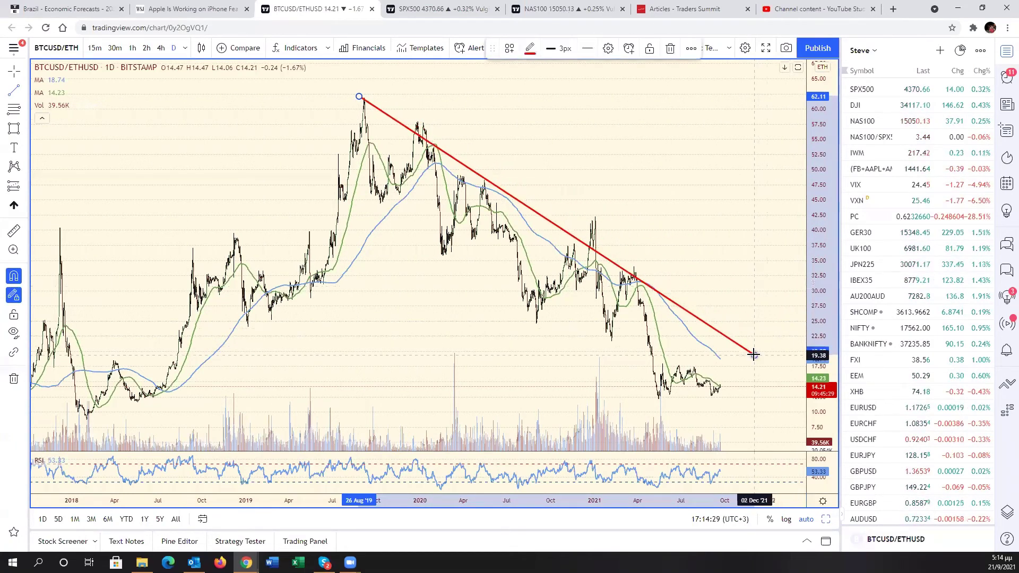
drag(728, 339, 721, 440)
drag(352, 199, 333, 196)
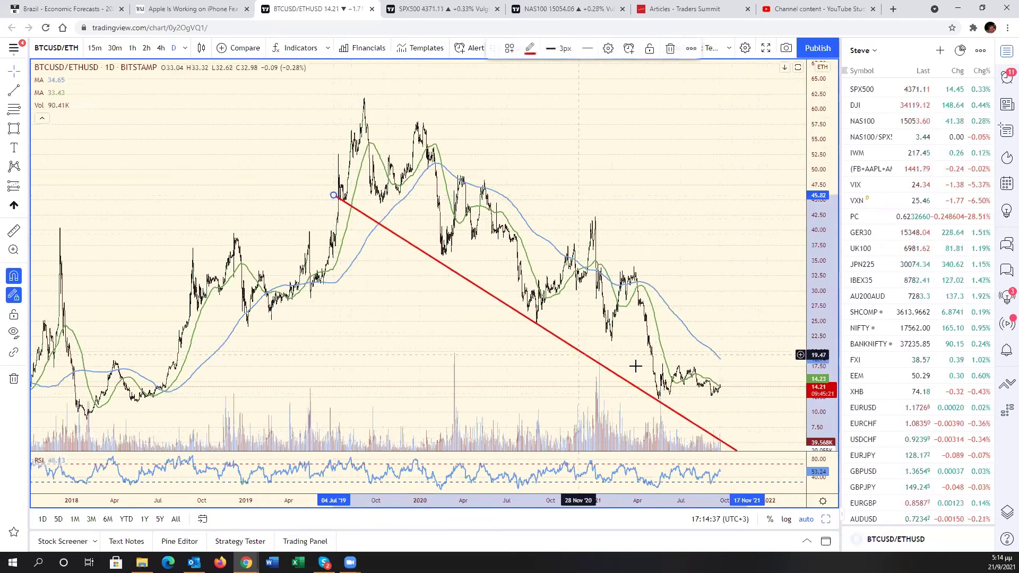
Add a parallel copy of the red line above to complete the channel.
right_click(618, 376)
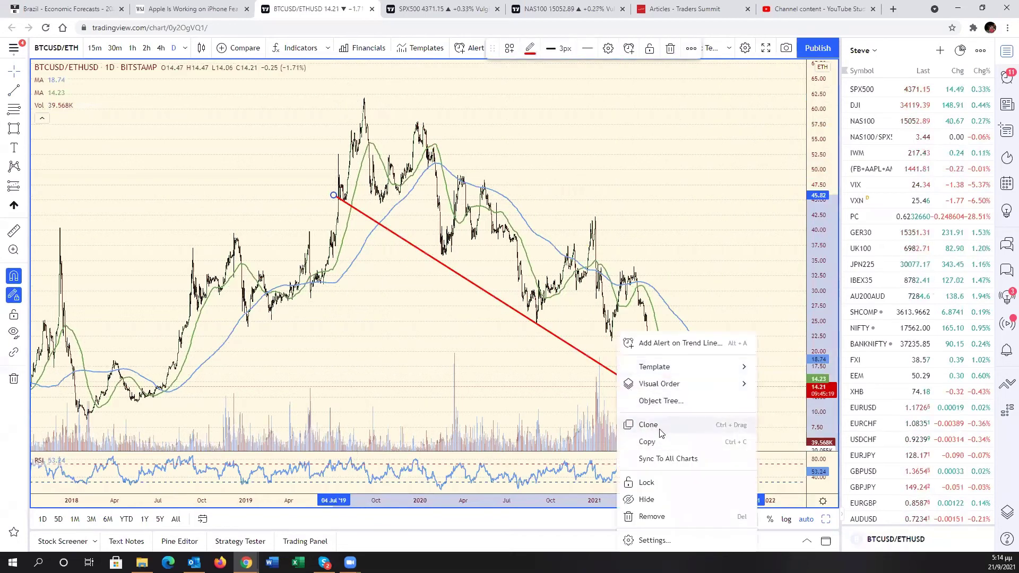
click(659, 430)
drag(636, 370, 668, 277)
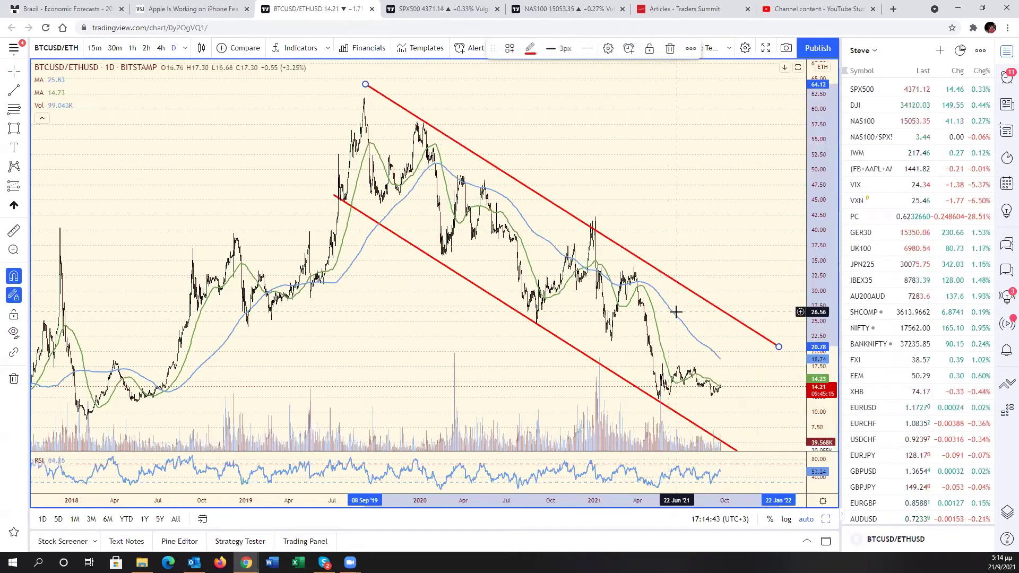
scroll(674, 311, up, 5)
scroll(660, 309, up, 3)
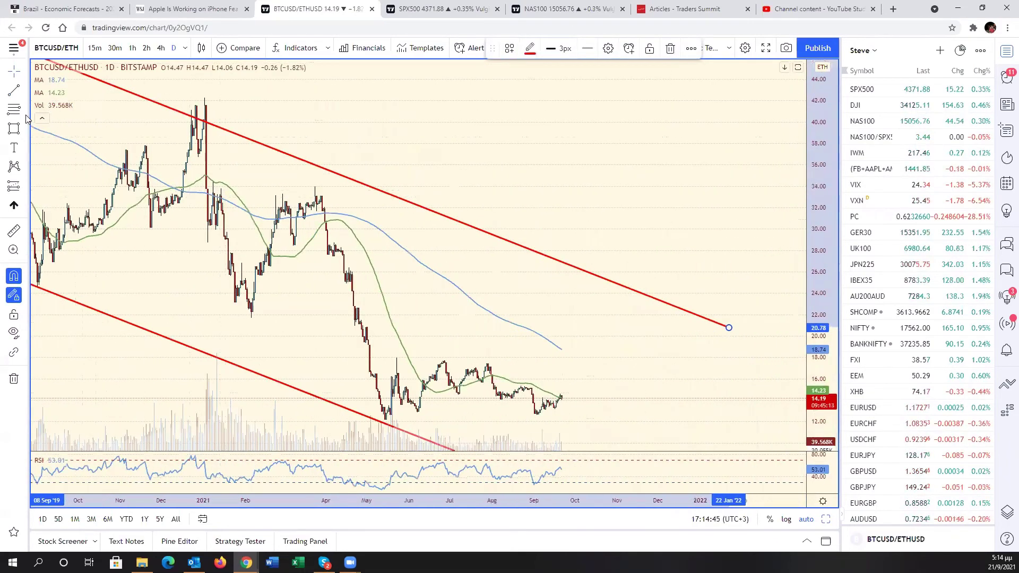
Draw a blue rising trend line from the May low along recent lows.
click(375, 411)
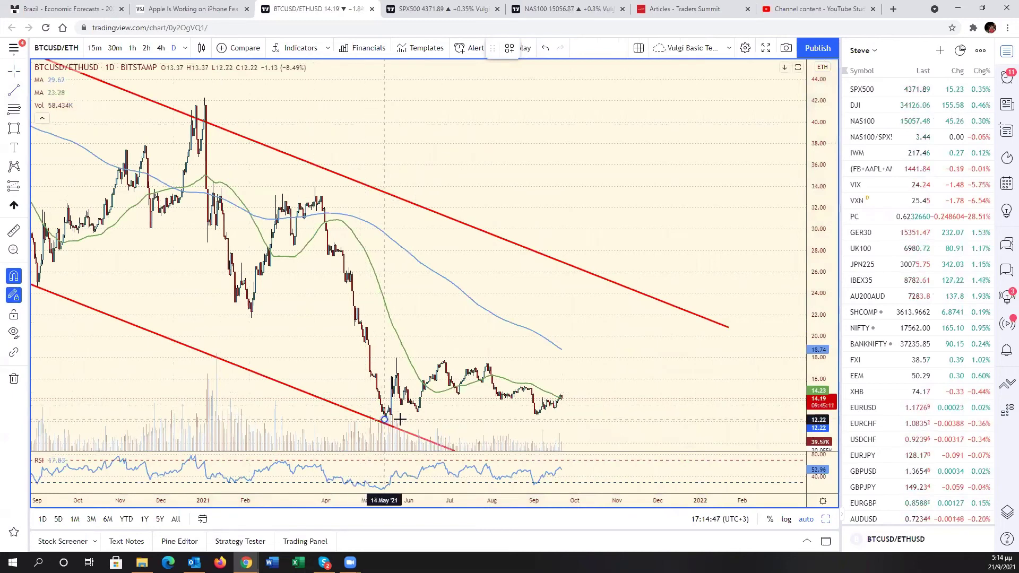
click(385, 417)
click(594, 387)
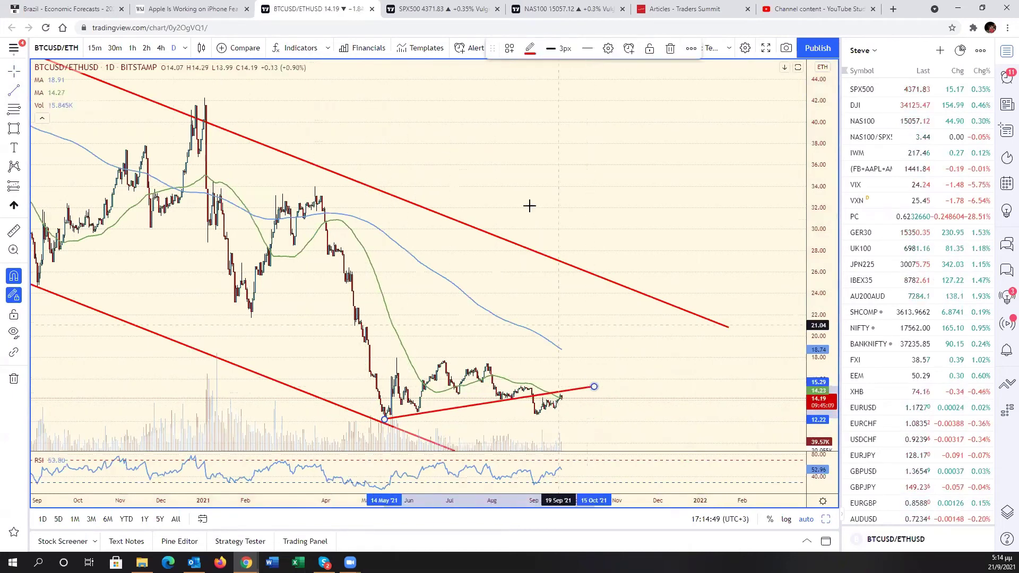
click(530, 48)
click(543, 198)
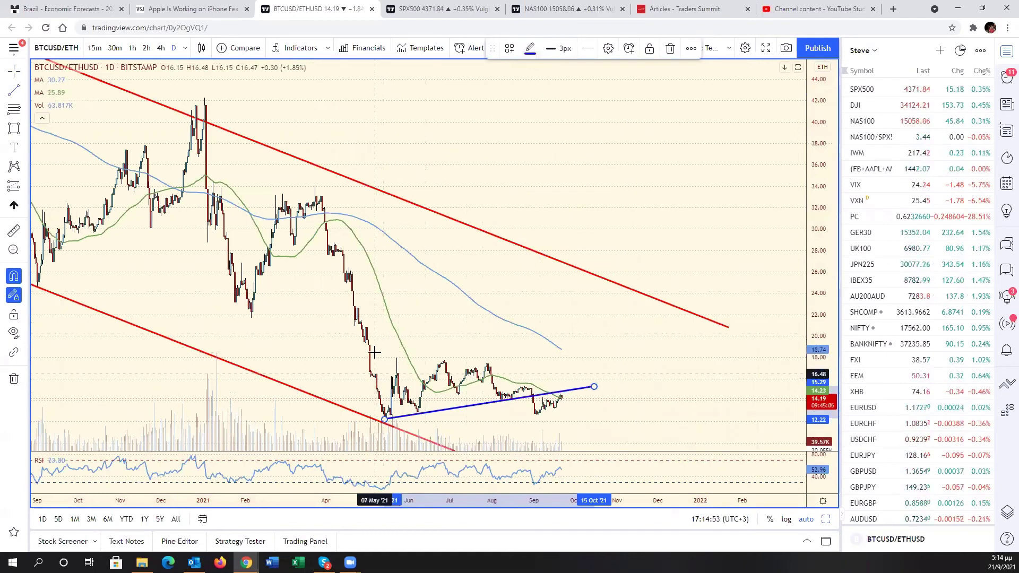
Draw the upper triangle line from the late-April high, extended to 11 Oct.
click(363, 337)
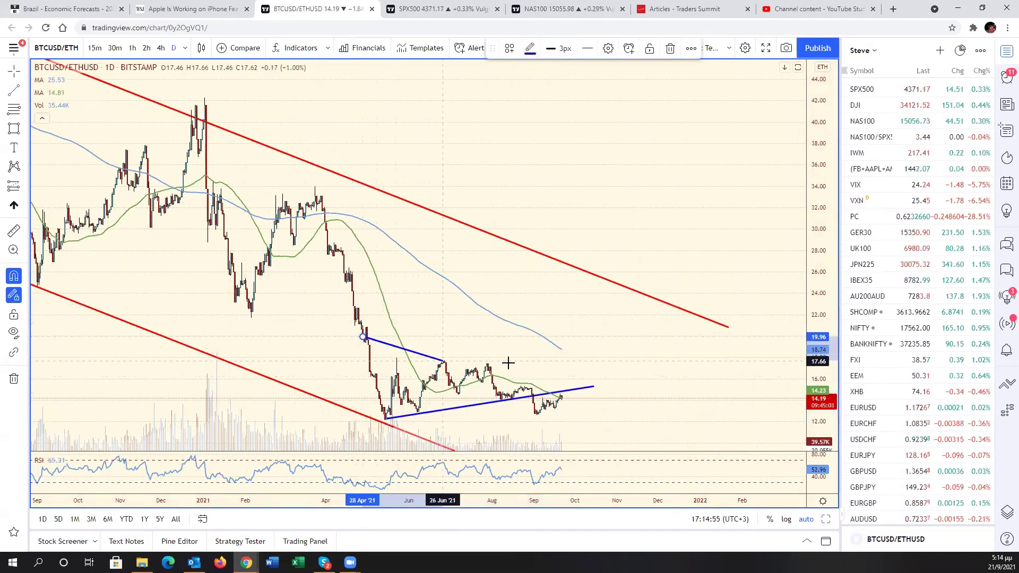
click(582, 374)
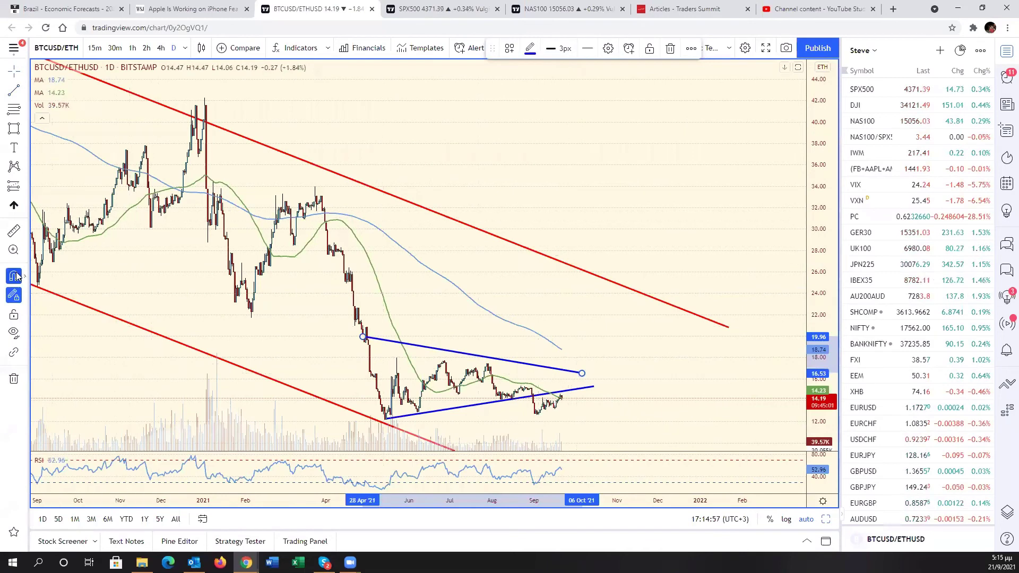
drag(364, 337, 370, 352)
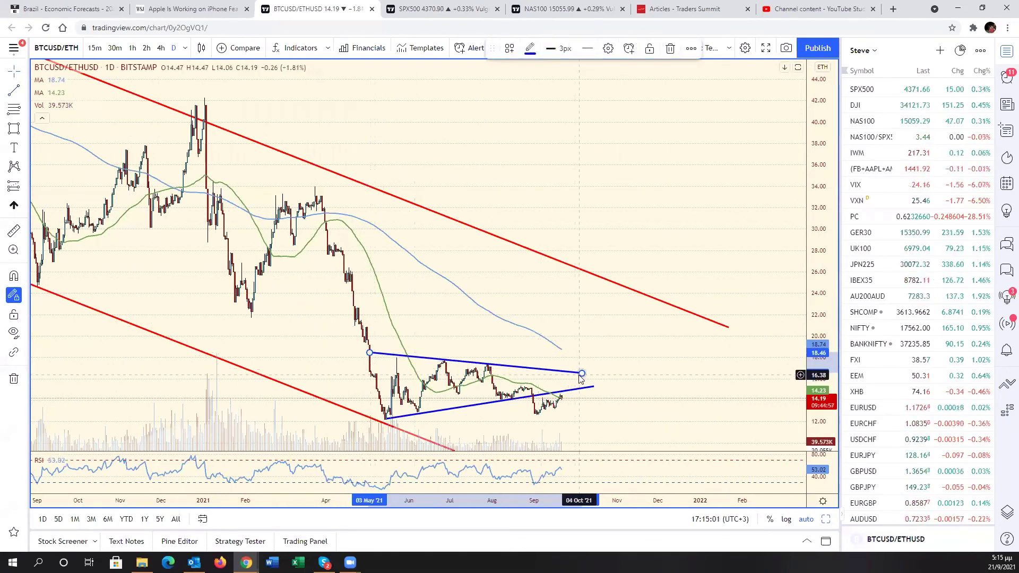
drag(582, 373, 589, 373)
scroll(614, 387, down, 3)
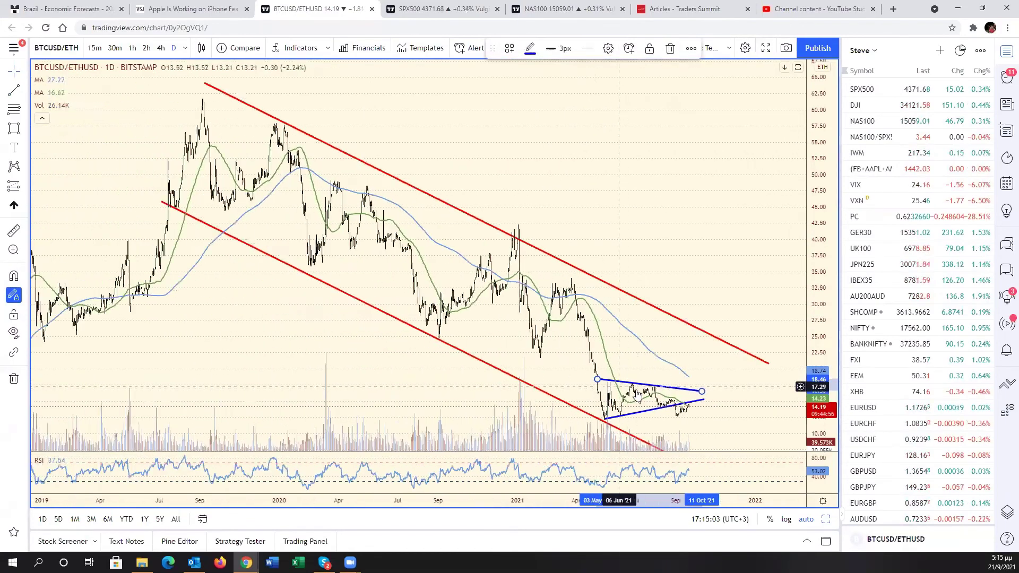
scroll(637, 392, up, 3)
scroll(635, 389, down, 2)
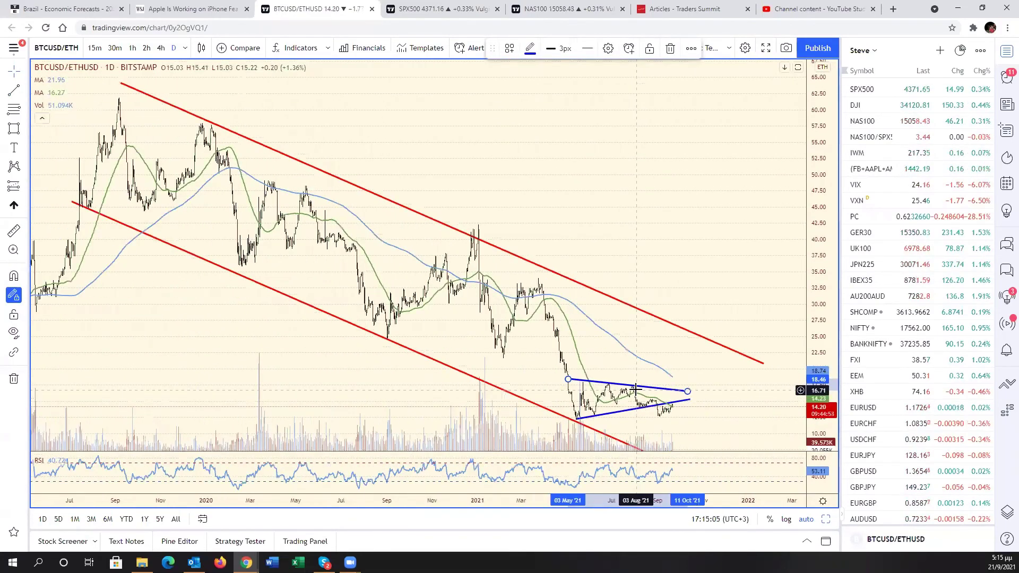
scroll(636, 390, down, 4)
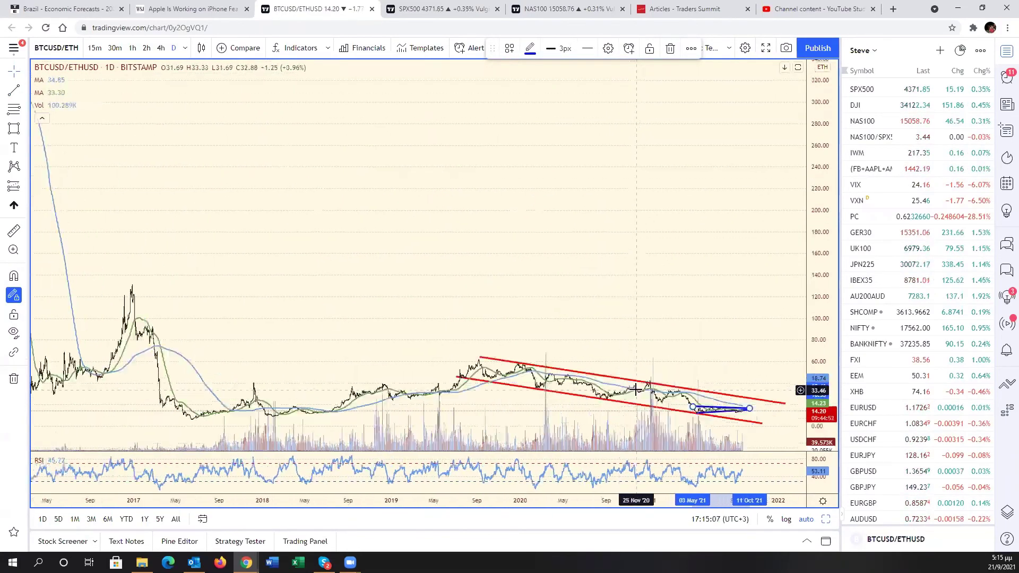
scroll(635, 389, up, 6)
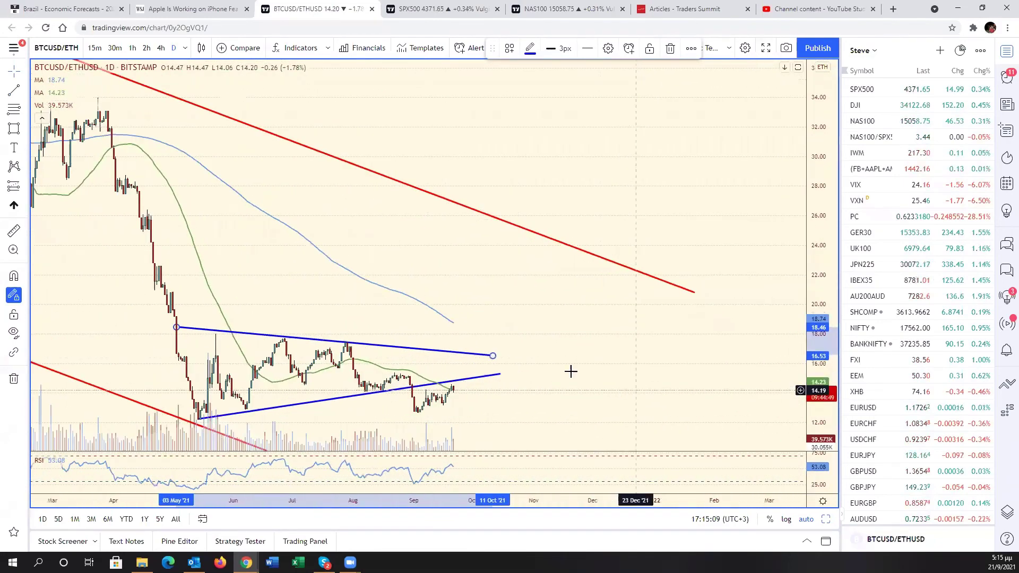
Add a red downward projection line from the latest candles into October.
click(460, 388)
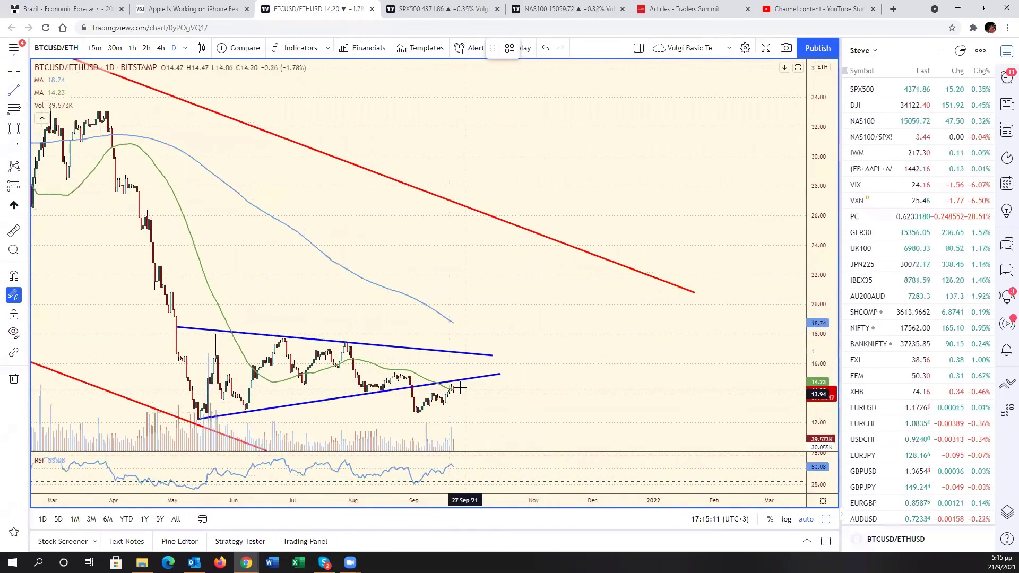
click(460, 388)
click(493, 447)
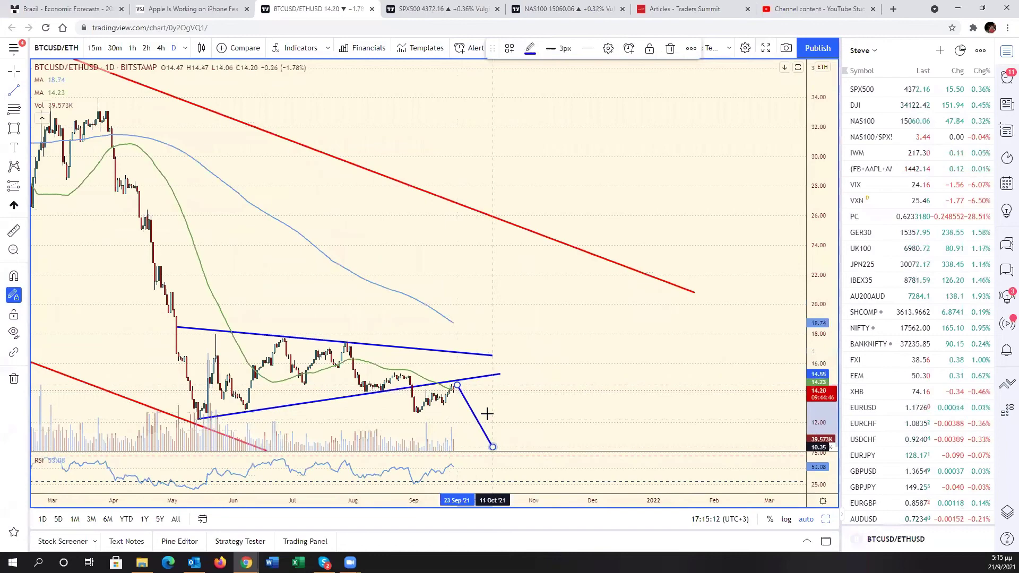
click(530, 48)
click(550, 198)
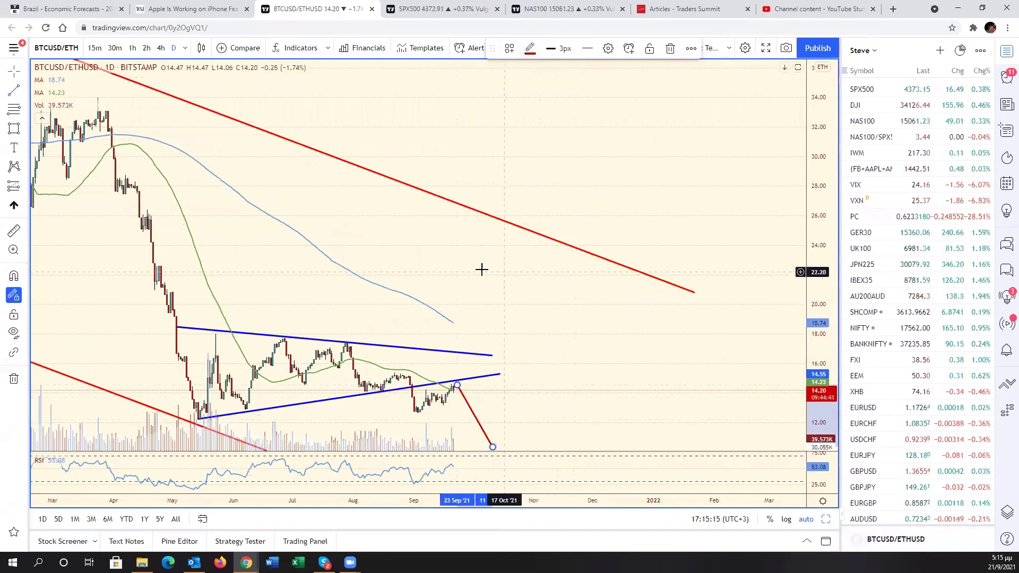
click(482, 270)
scroll(480, 289, down, 5)
scroll(482, 288, down, 3)
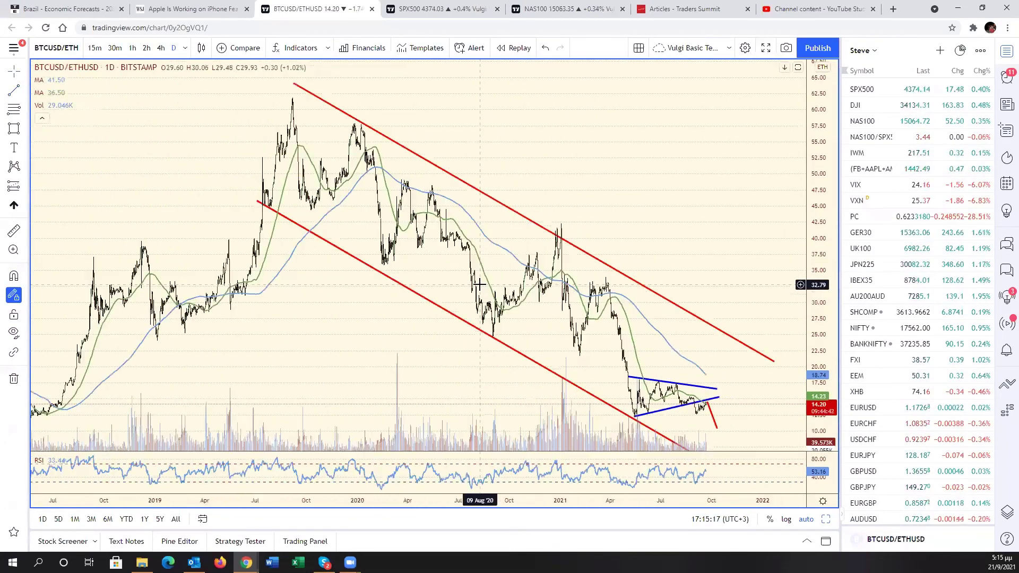
scroll(481, 284, down, 5)
scroll(480, 285, up, 6)
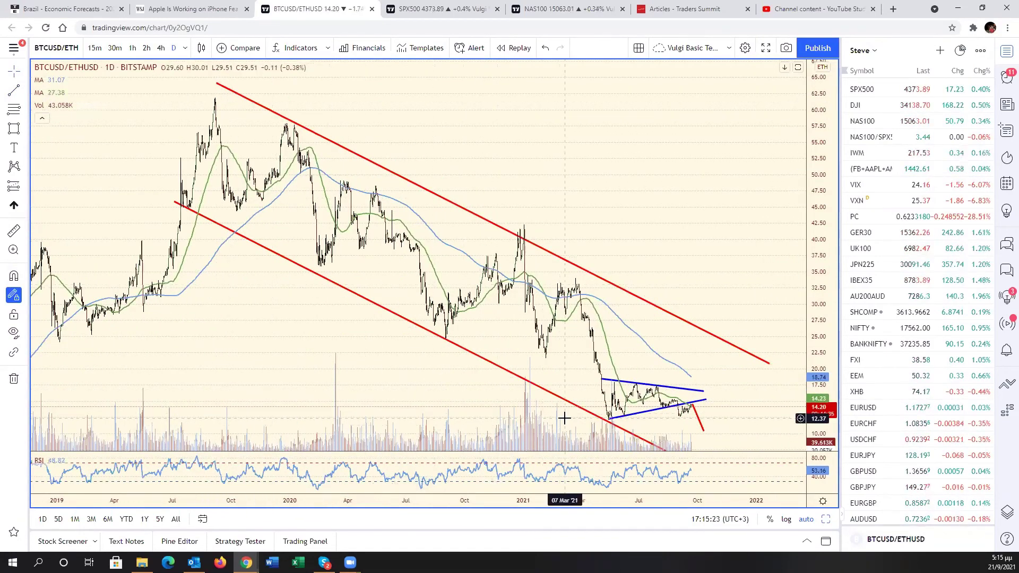
scroll(557, 371, down, 8)
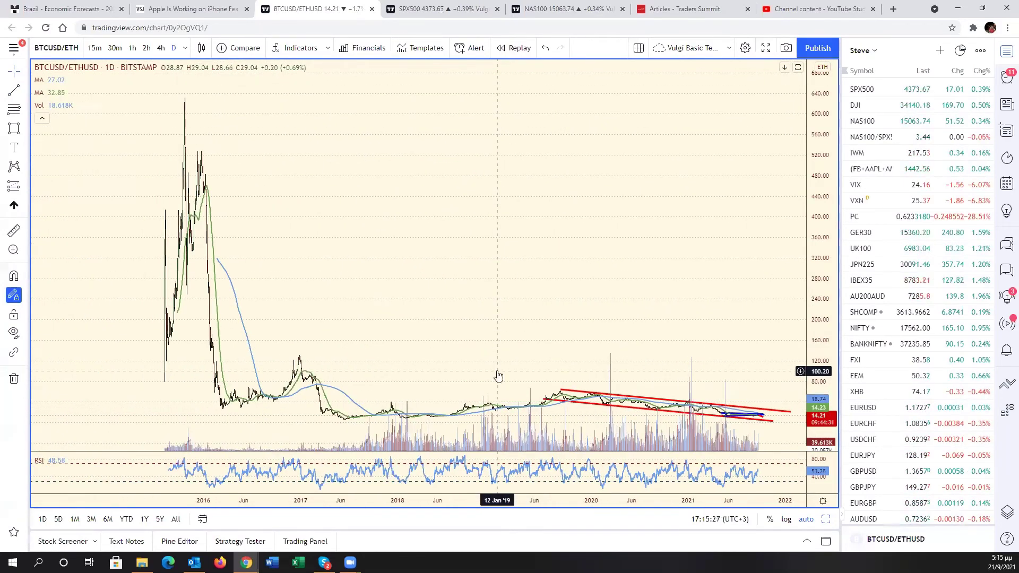
scroll(498, 376, up, 6)
scroll(497, 370, up, 2)
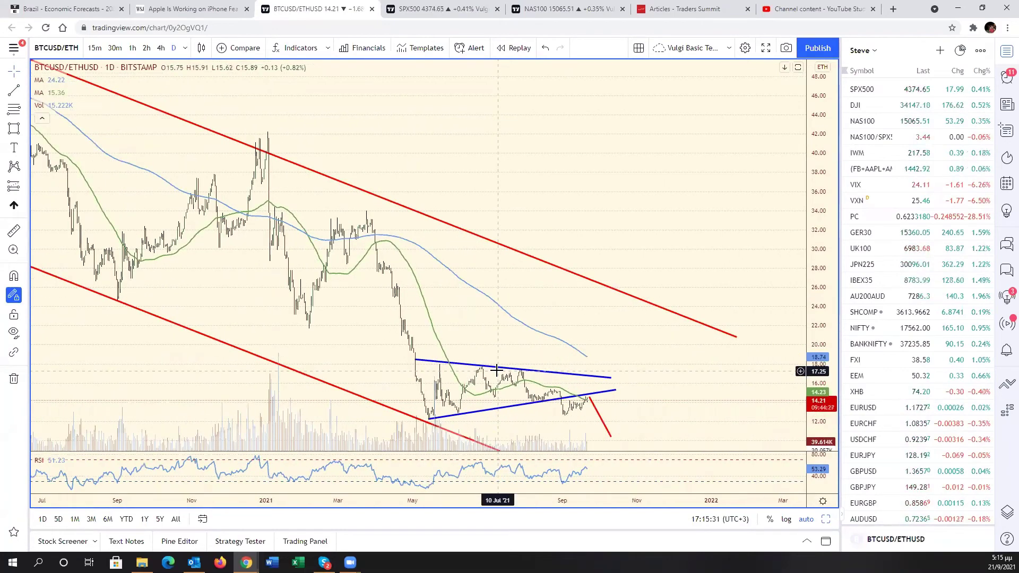
scroll(497, 370, up, 3)
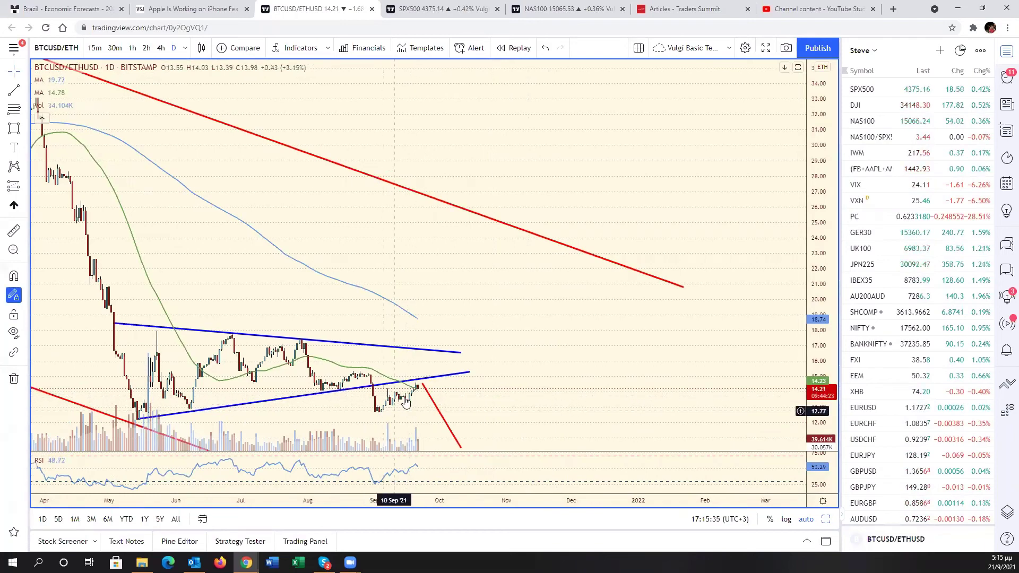
scroll(549, 402, up, 1)
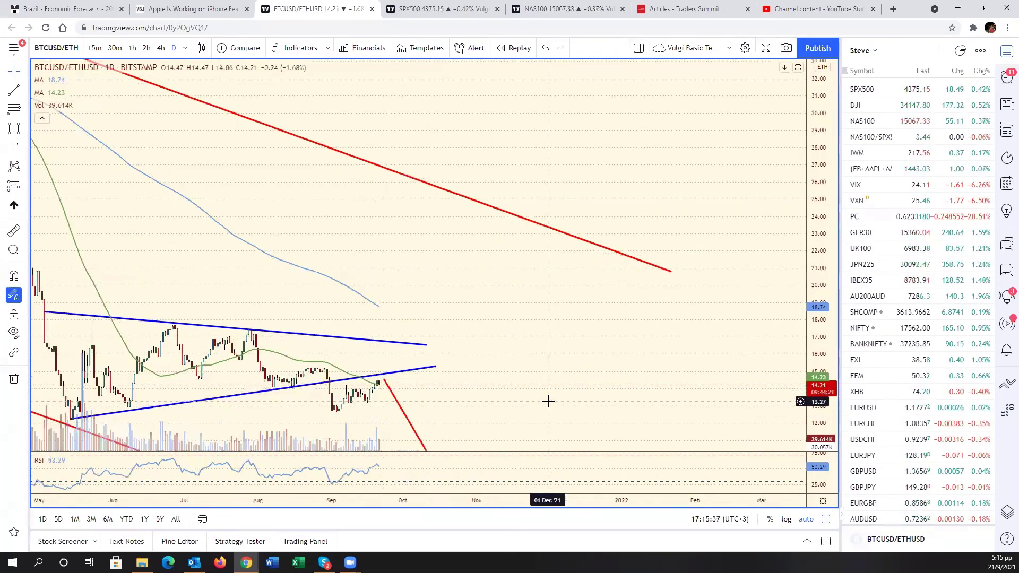
scroll(548, 401, up, 1)
scroll(471, 357, up, 1)
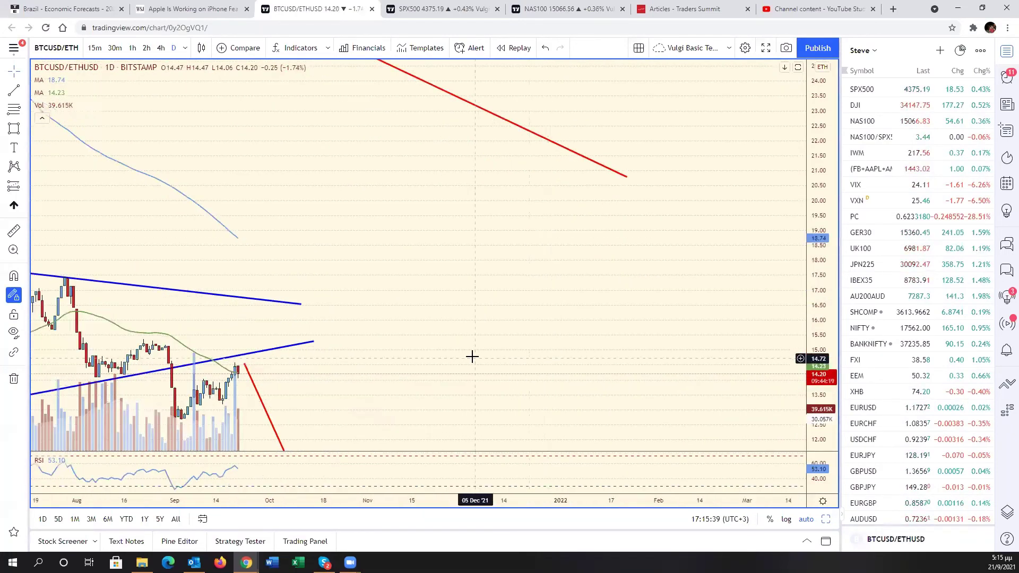
drag(471, 357, 795, 306)
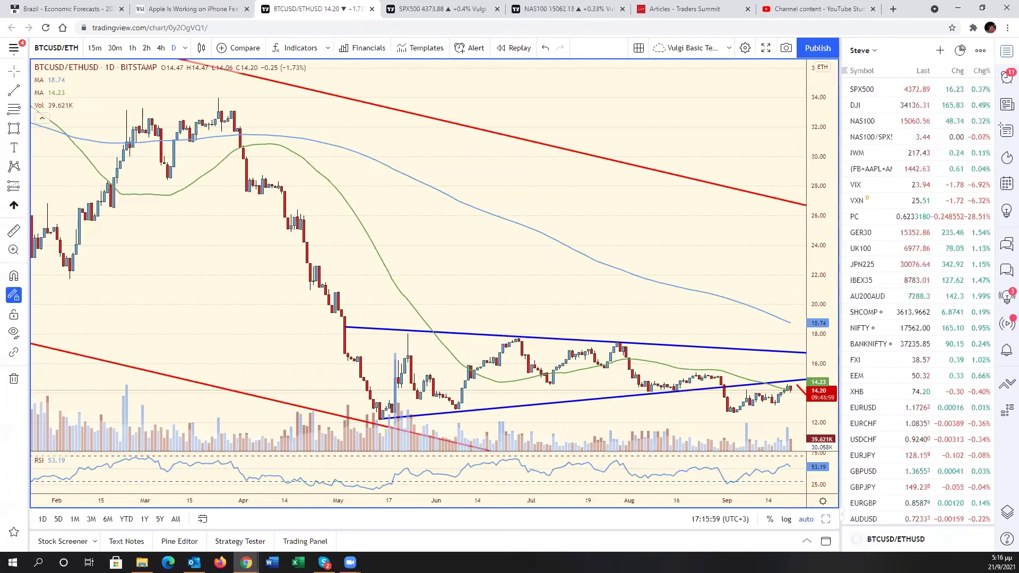
drag(699, 319, 629, 308)
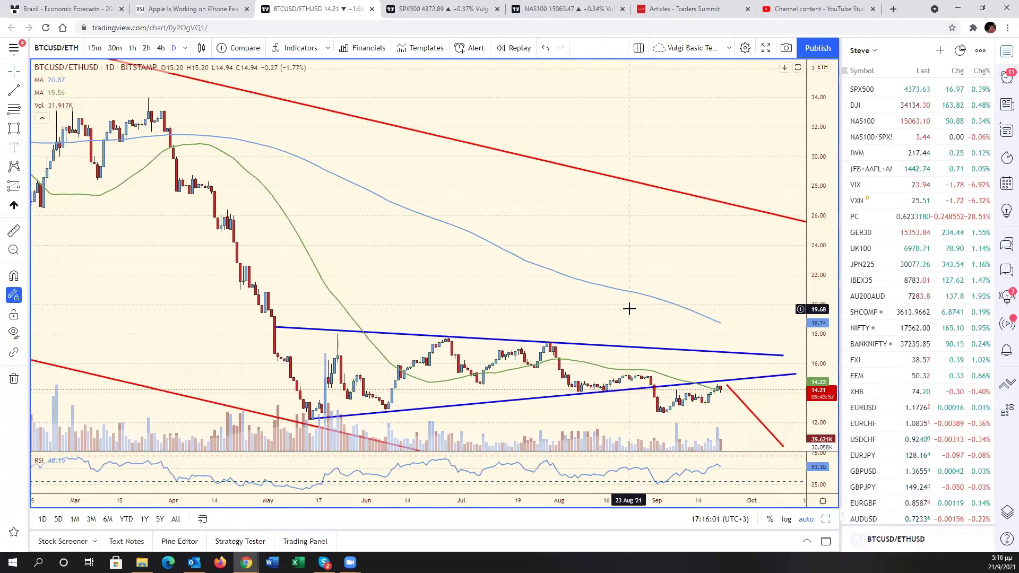
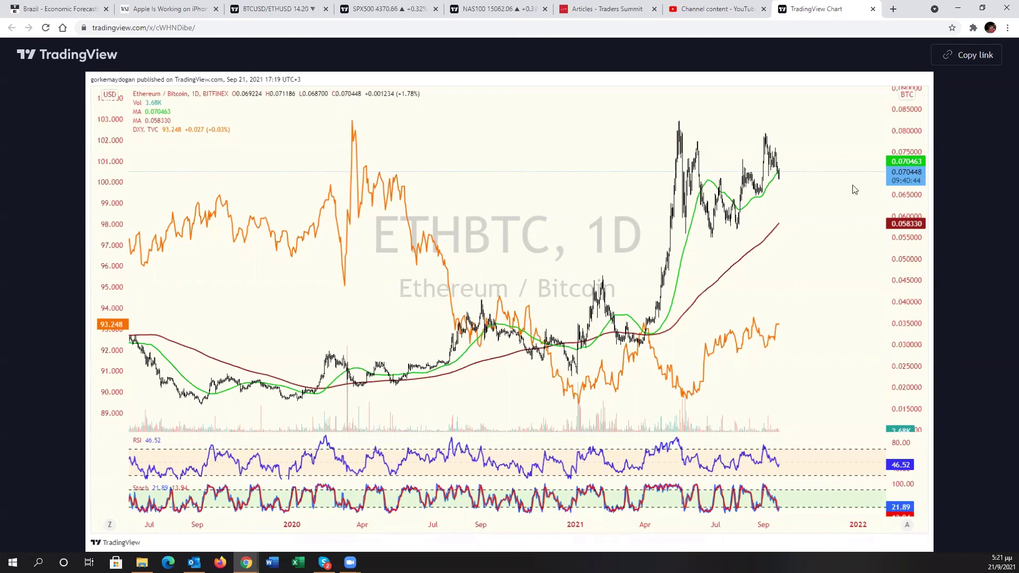
Close the shared ETHBTC chart tab and switch to the BTCUSD/ETHUSD chart with trendlines.
click(872, 10)
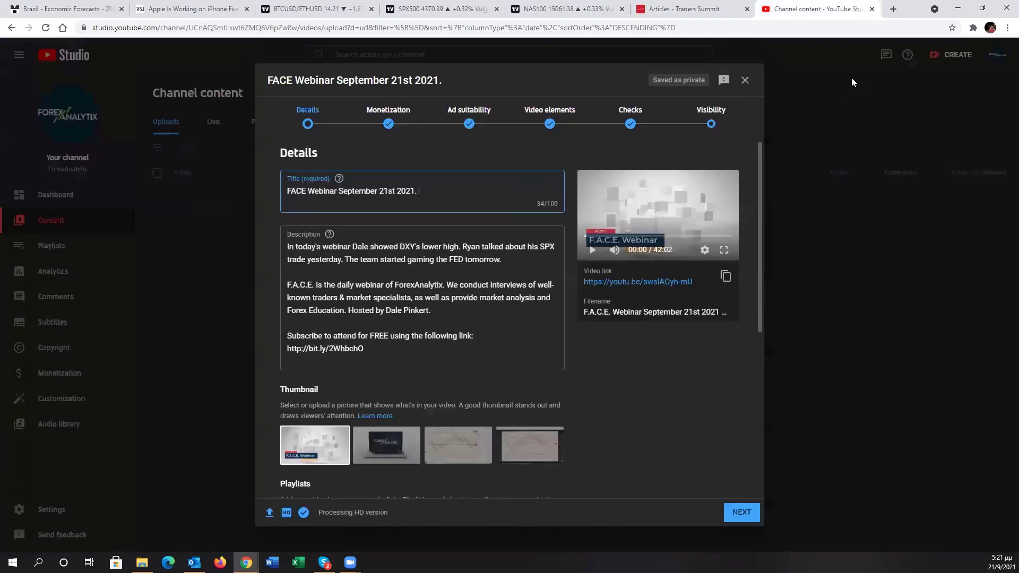
click(319, 9)
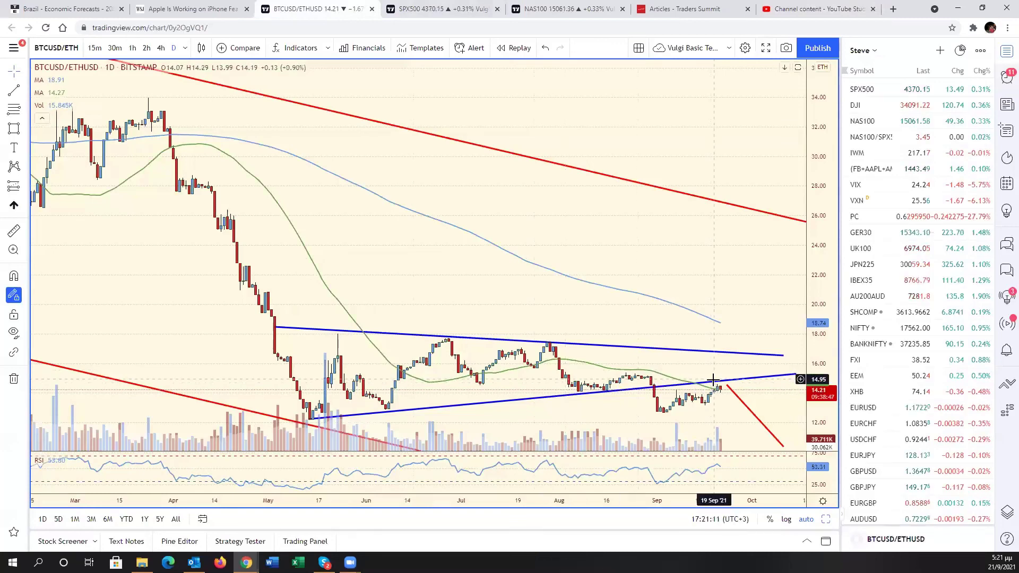